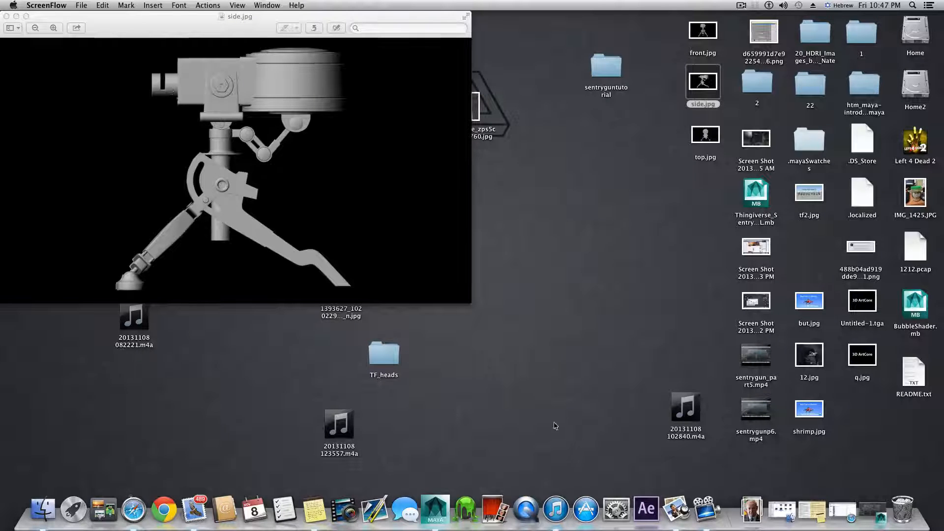
# Step: Switch to Maya, create a polygon pipe, and move it about -6.24 units along Z so it stands beside the central pole
pyautogui.click(872, 510)
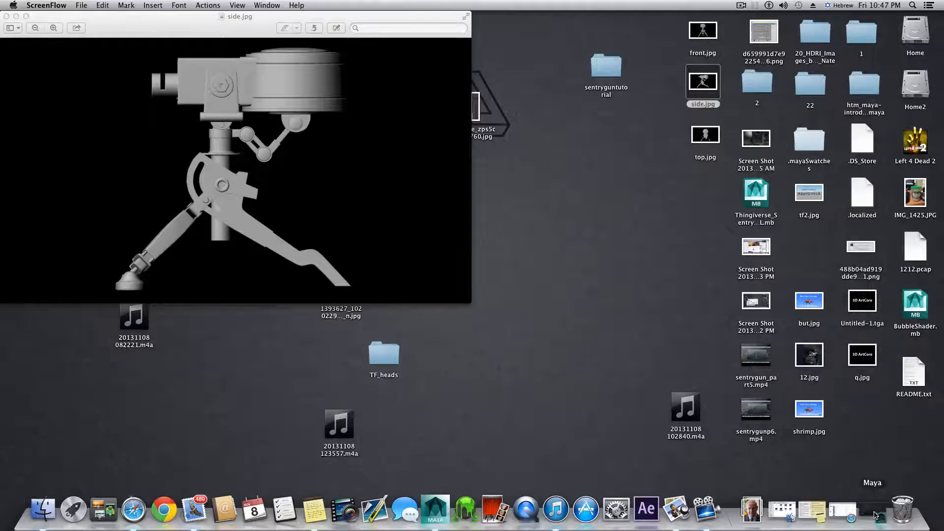
pyautogui.scroll(-5, 491, 314)
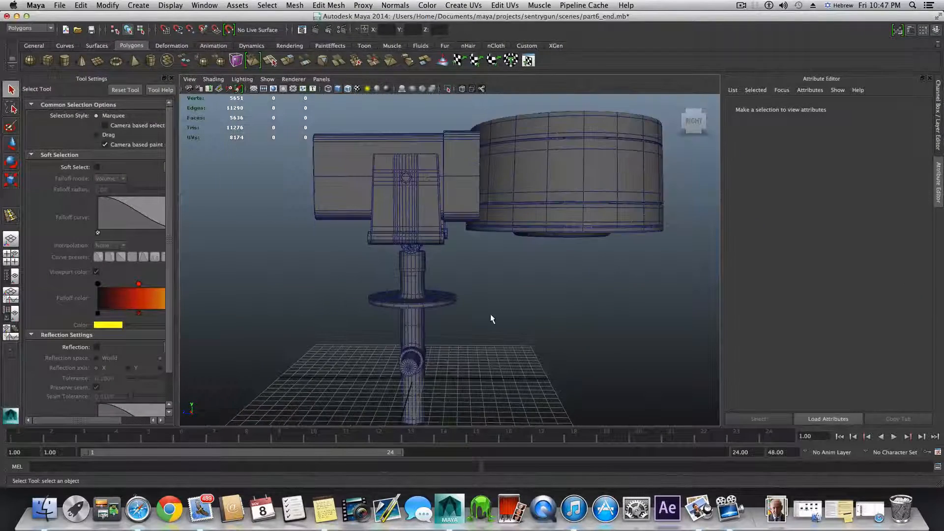
pyautogui.keyDown('alt'); pyautogui.moveTo(490, 313); pyautogui.dragTo(475, 285, button='middle'); pyautogui.keyUp('alt')
pyautogui.moveTo(475, 285)
pyautogui.keyDown('alt'); pyautogui.mouseDown()
pyautogui.moveTo(394, 280)
pyautogui.moveTo(464, 273)
pyautogui.mouseUp(); pyautogui.keyUp('alt')
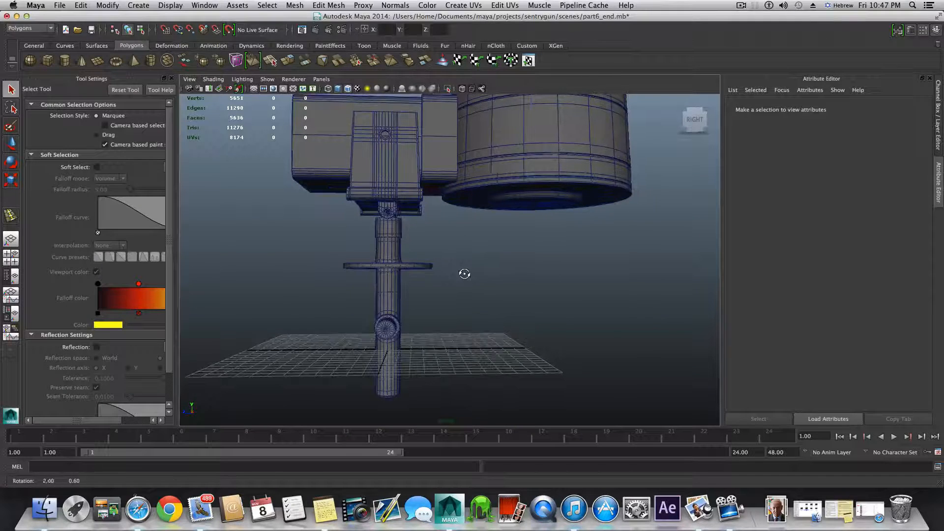
pyautogui.click(150, 61)
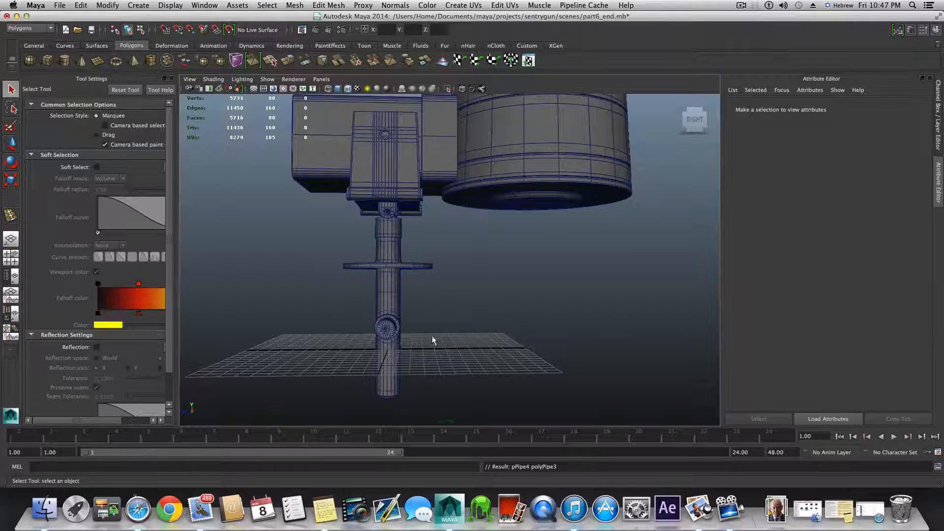
pyautogui.press('w')
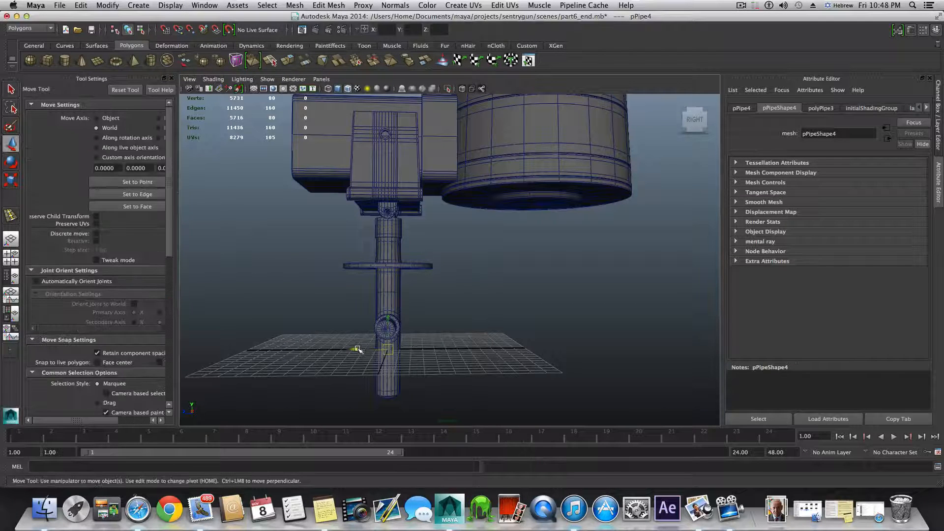
pyautogui.moveTo(369, 353); pyautogui.dragTo(486, 362)
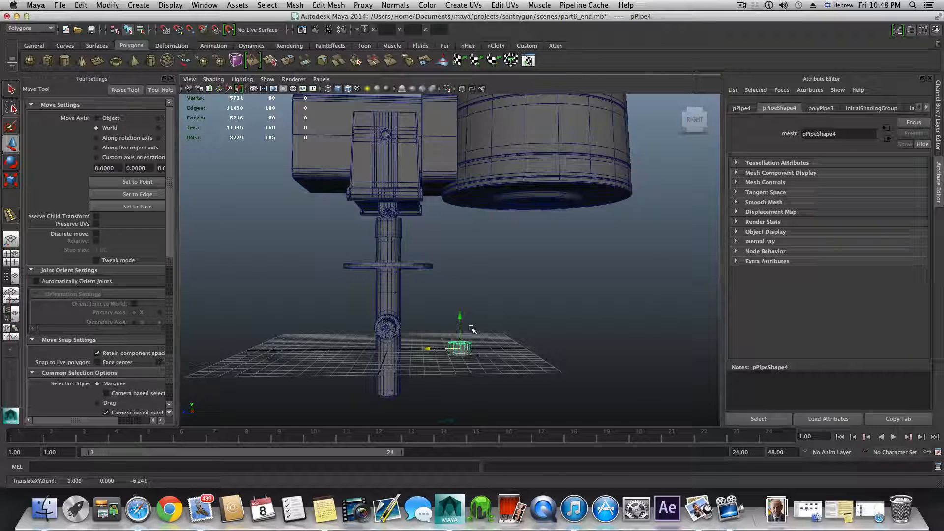
# Step: Rotate the new pipe a quarter turn so its round opening faces the side of the sentry gun
pyautogui.press('e')
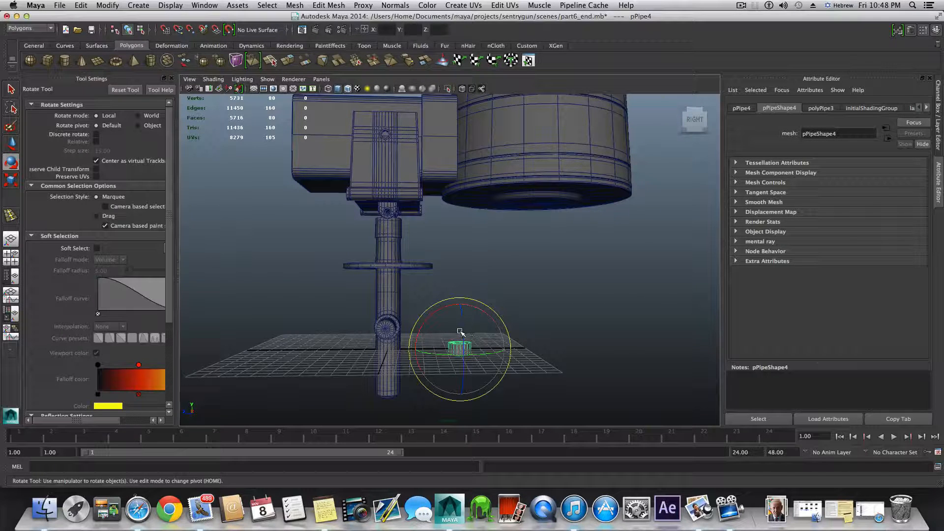
pyautogui.press('j')
pyautogui.moveTo(461, 337); pyautogui.dragTo(462, 385)
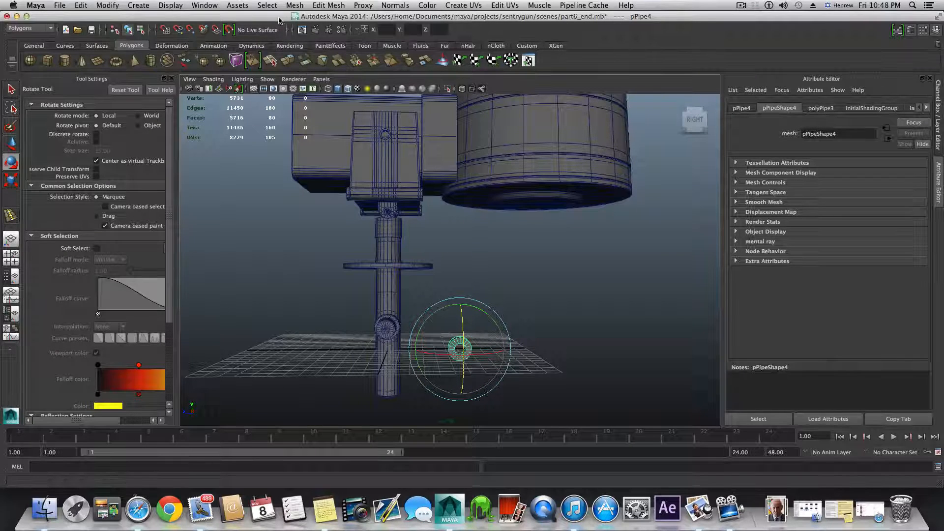
# Step: Uncover the side.jpg reference image behind the Maya window, compare it with the model, and restore the window position
pyautogui.moveTo(279, 20); pyautogui.dragTo(302, 246)
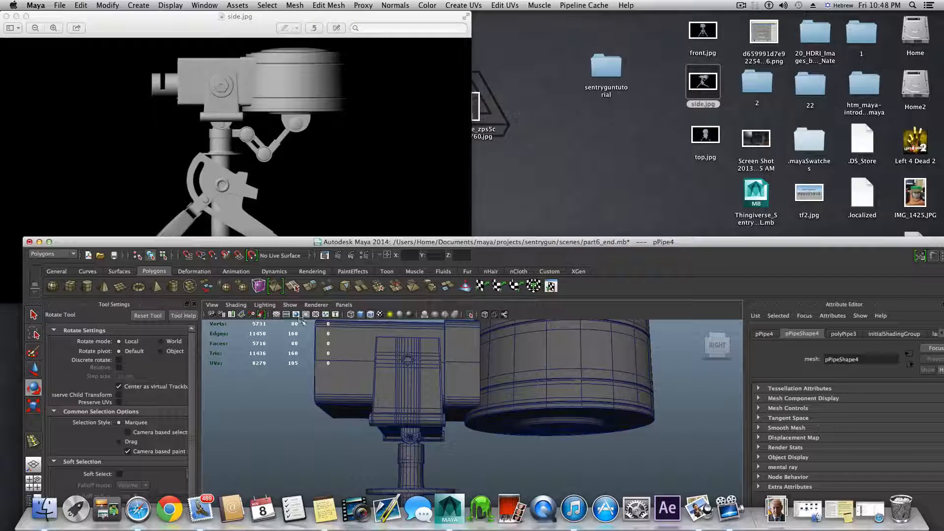
pyautogui.scroll(-3, 467, 430)
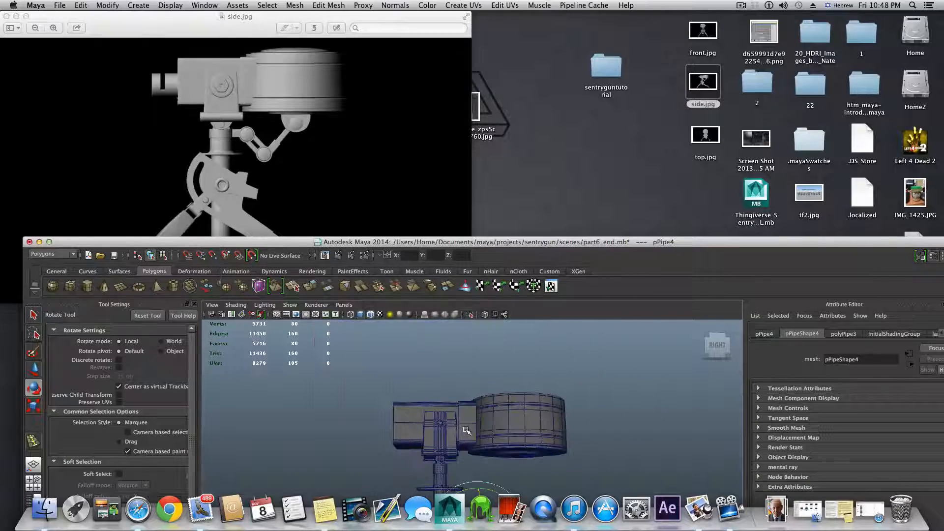
pyautogui.moveTo(381, 243); pyautogui.dragTo(361, 18)
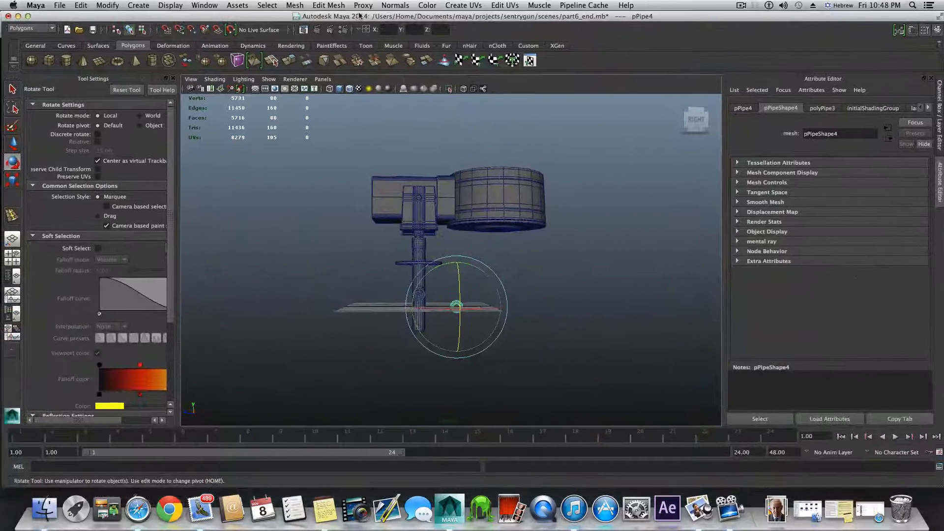
# Step: Select the central pole with its disc and side pins and scale it up slightly in all directions
pyautogui.scroll(5, 406, 298)
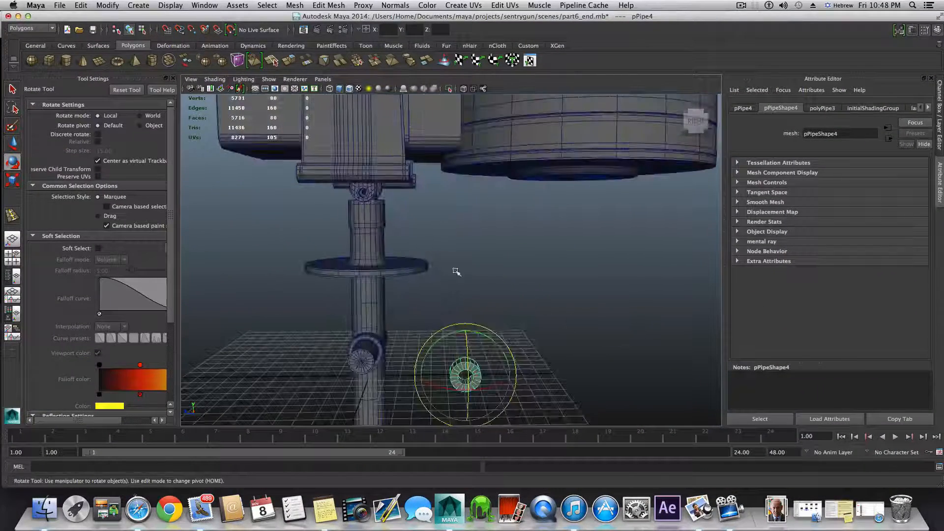
pyautogui.click(365, 246)
pyautogui.moveTo(421, 337)
pyautogui.keyDown('alt'); pyautogui.mouseDown()
pyautogui.moveTo(440, 335)
pyautogui.moveTo(422, 337)
pyautogui.mouseUp(); pyautogui.keyUp('alt')
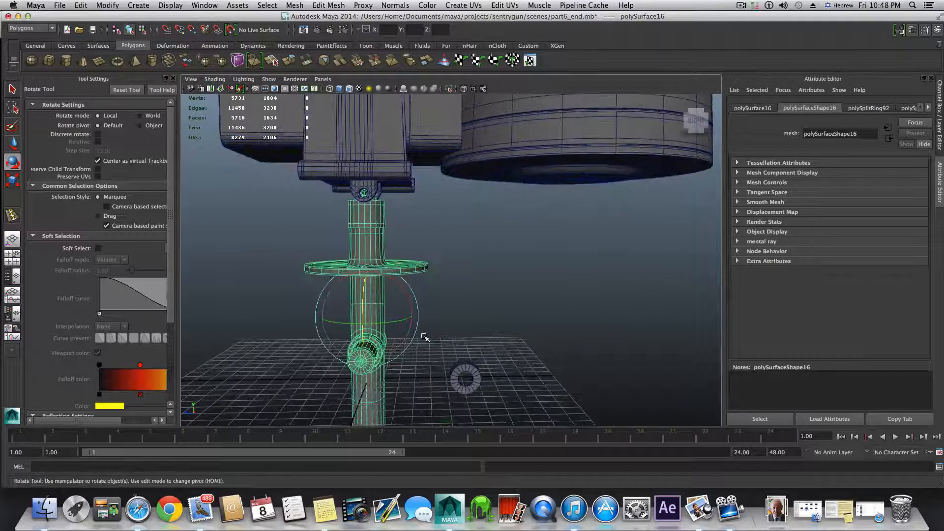
pyautogui.press('r')
pyautogui.moveTo(368, 315); pyautogui.dragTo(378, 322)
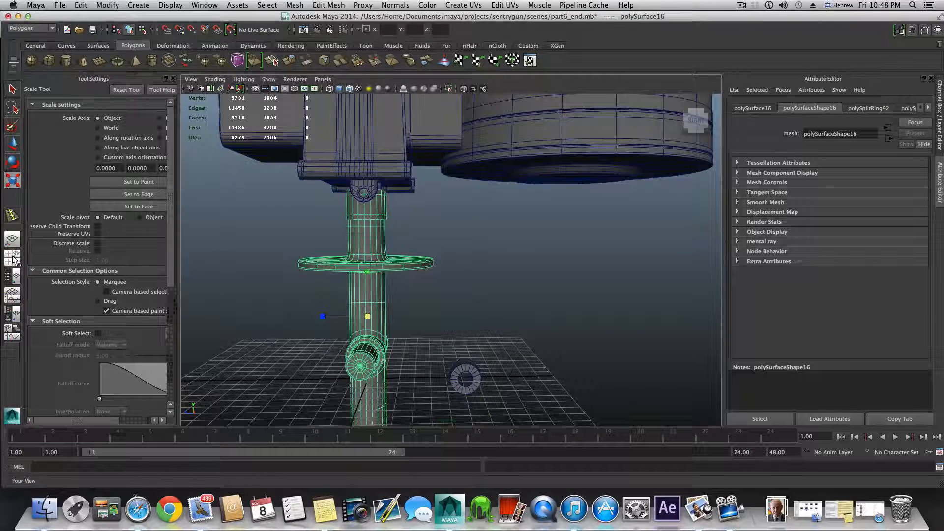
# Step: In the side view, move the central pole vertically so its top hinge lines up with the hinge under the gun bracket
pyautogui.click(12, 257)
pyautogui.press('space')
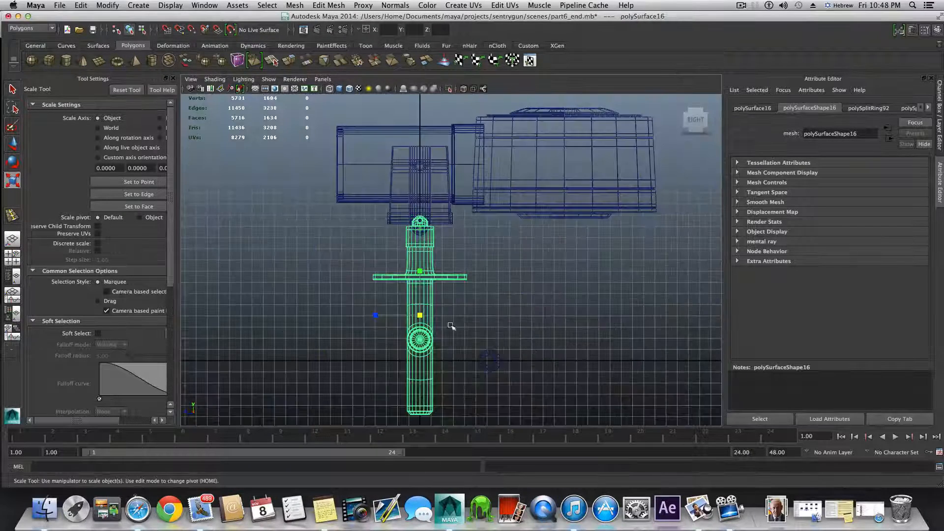
pyautogui.press('w')
pyautogui.moveTo(422, 284); pyautogui.dragTo(420, 293)
pyautogui.scroll(4, 421, 293)
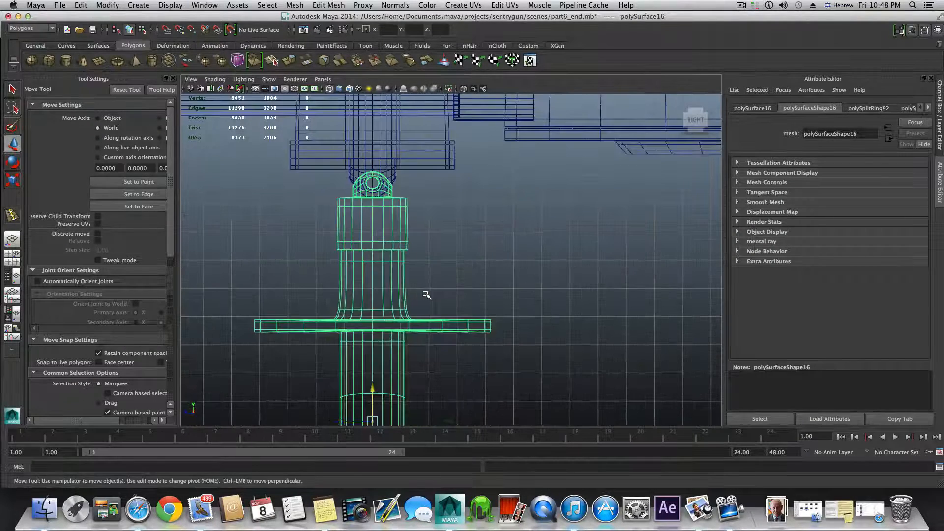
pyautogui.moveTo(426, 304); pyautogui.dragTo(467, 261, button='middle')
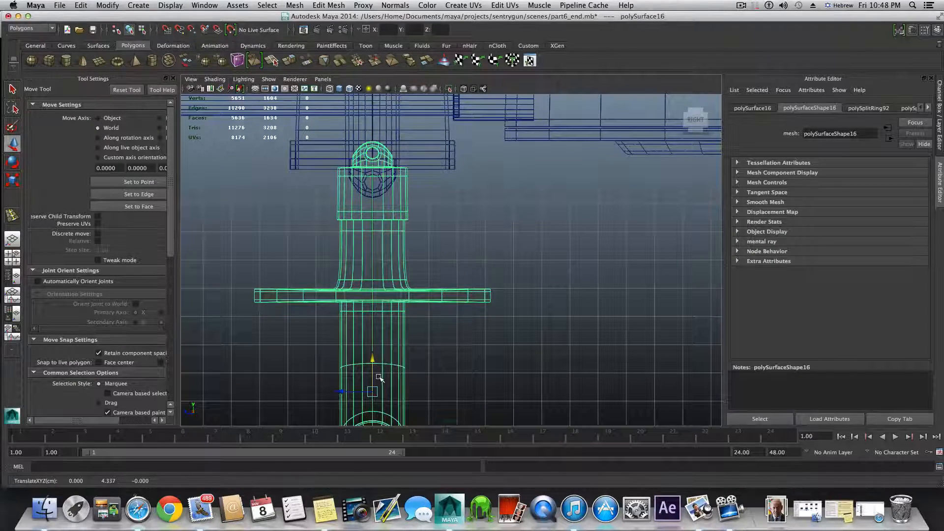
pyautogui.moveTo(370, 355); pyautogui.dragTo(373, 387)
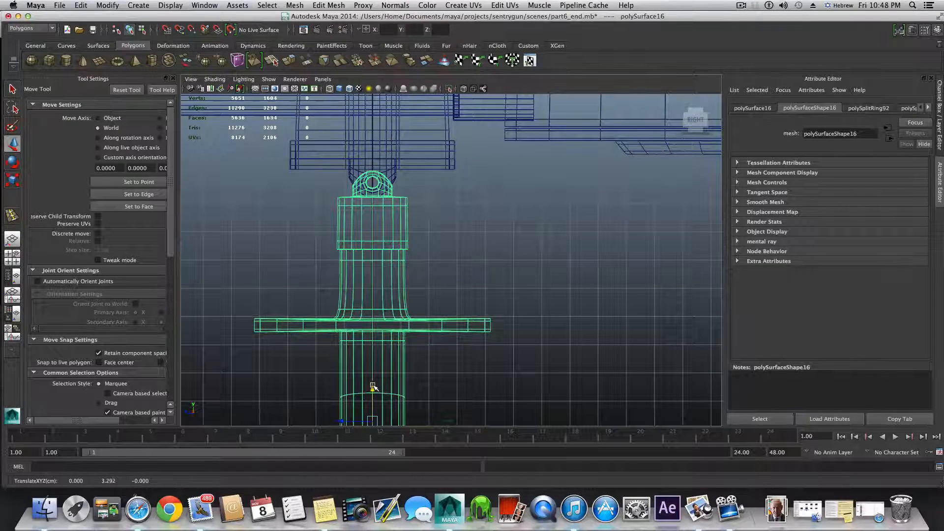
pyautogui.scroll(-3, 446, 301)
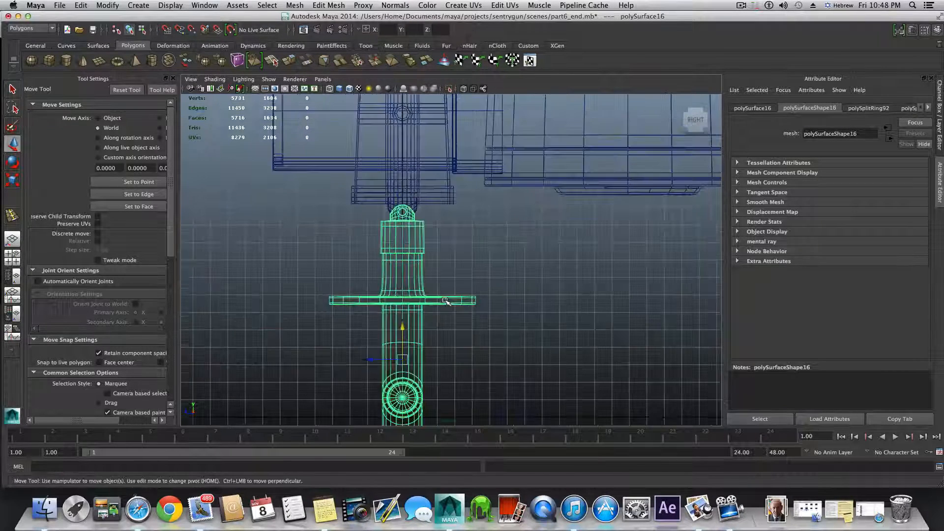
# Step: Select the pipe beside the pole and scale it uniformly to about 1.375 so it is larger than the pole's round pin
pyautogui.click(515, 412)
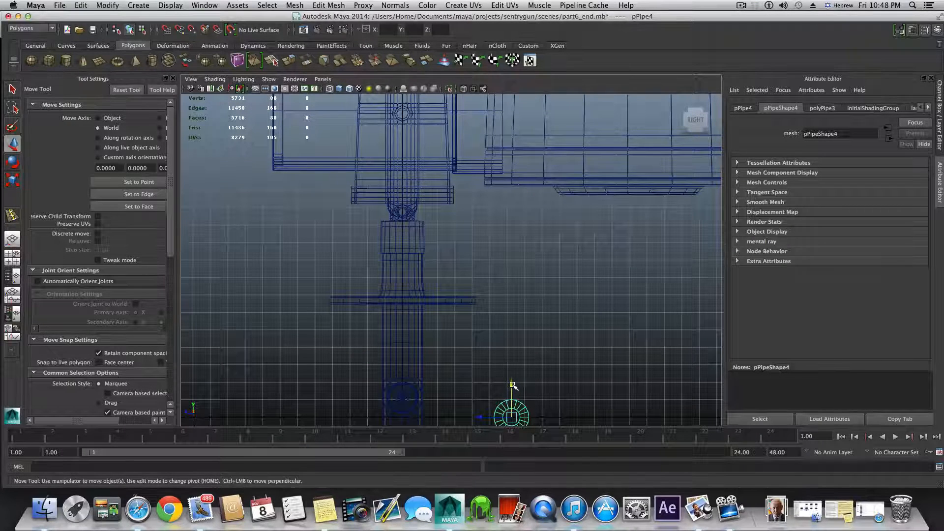
pyautogui.keyDown('alt'); pyautogui.moveTo(527, 388); pyautogui.dragTo(529, 317, button='middle'); pyautogui.keyUp('alt')
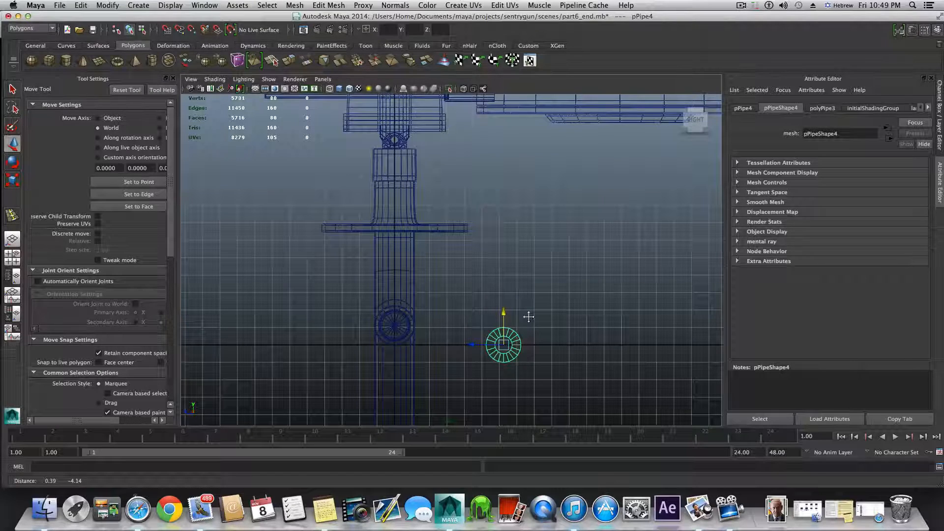
pyautogui.press('e')
pyautogui.press('r')
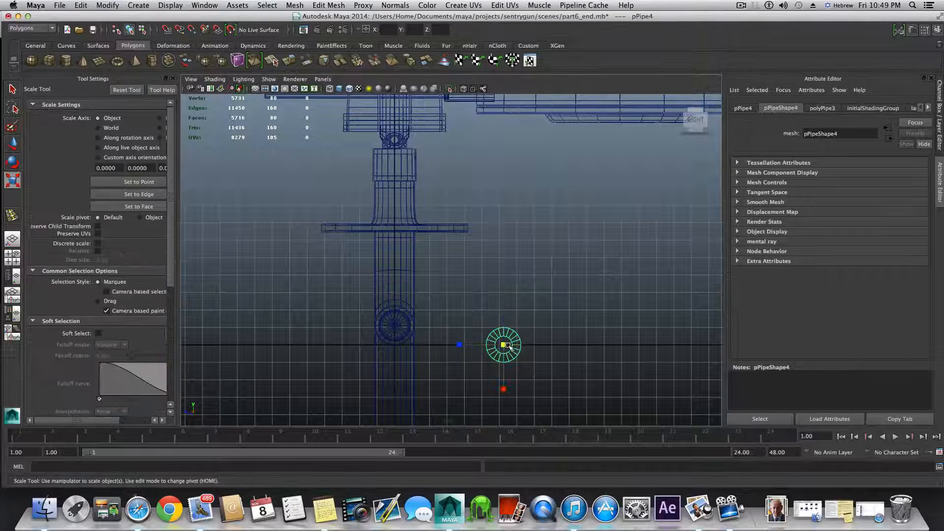
pyautogui.moveTo(504, 345); pyautogui.dragTo(513, 346)
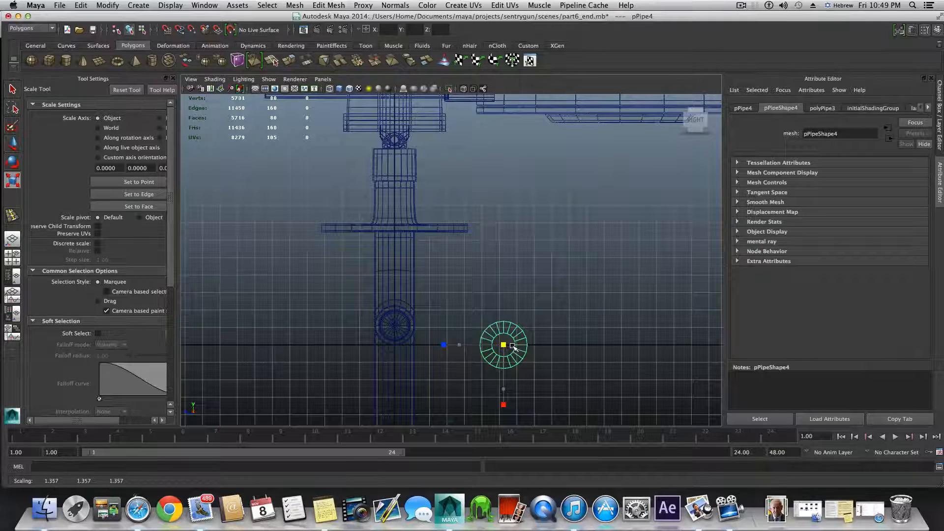
pyautogui.moveTo(512, 346); pyautogui.dragTo(512, 346)
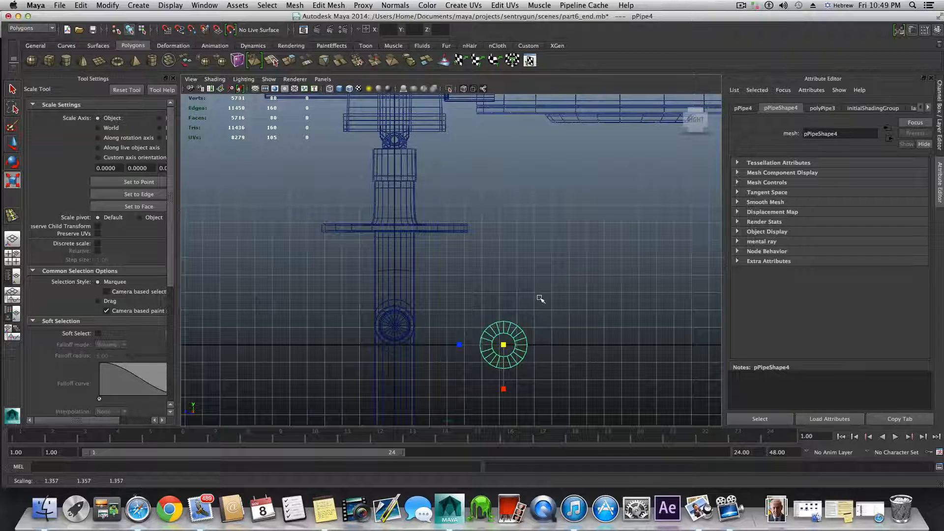
pyautogui.moveTo(504, 345); pyautogui.dragTo(505, 345)
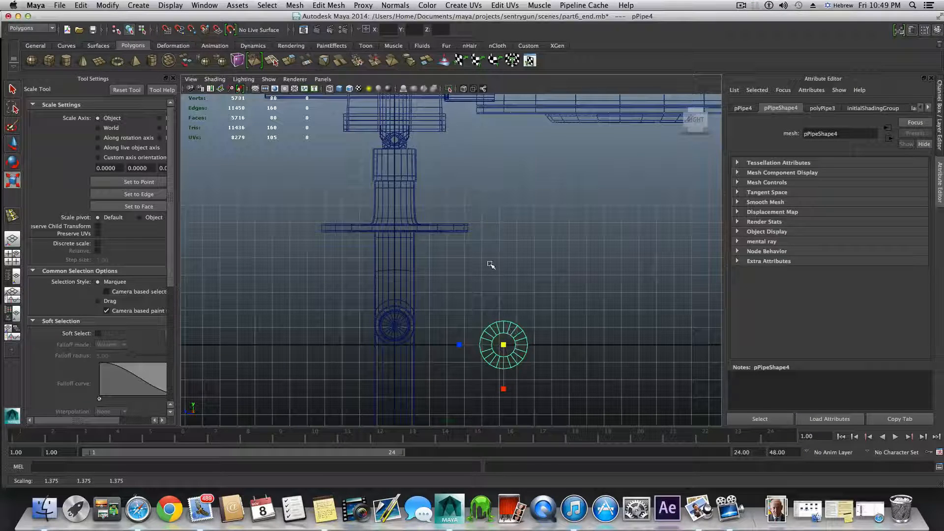
# Step: Set the pipe's thickness to 0.15 in its polyPipe3 construction settings
pyautogui.press('space')
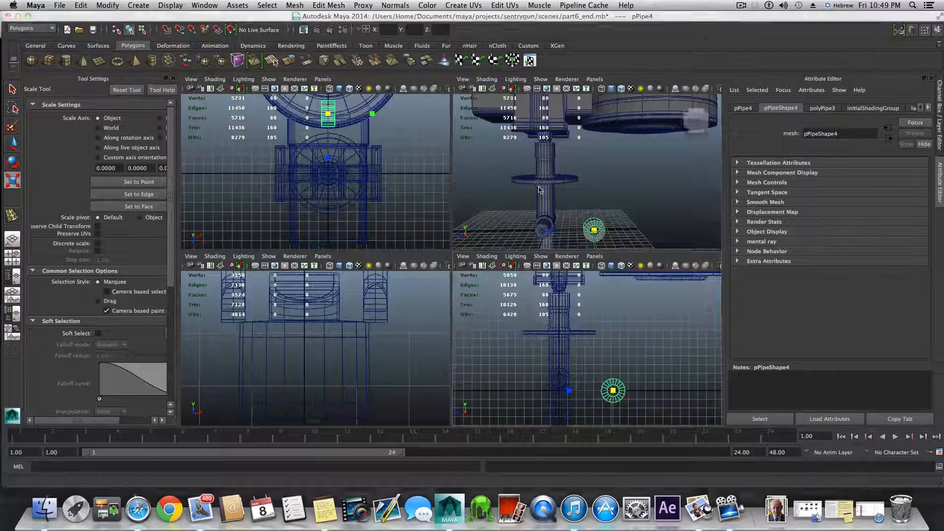
pyautogui.press('space')
pyautogui.keyDown('alt'); pyautogui.moveTo(517, 342); pyautogui.dragTo(481, 241, button='middle'); pyautogui.keyUp('alt')
pyautogui.keyDown('alt'); pyautogui.moveTo(480, 241); pyautogui.dragTo(523, 257, button='right'); pyautogui.keyUp('alt')
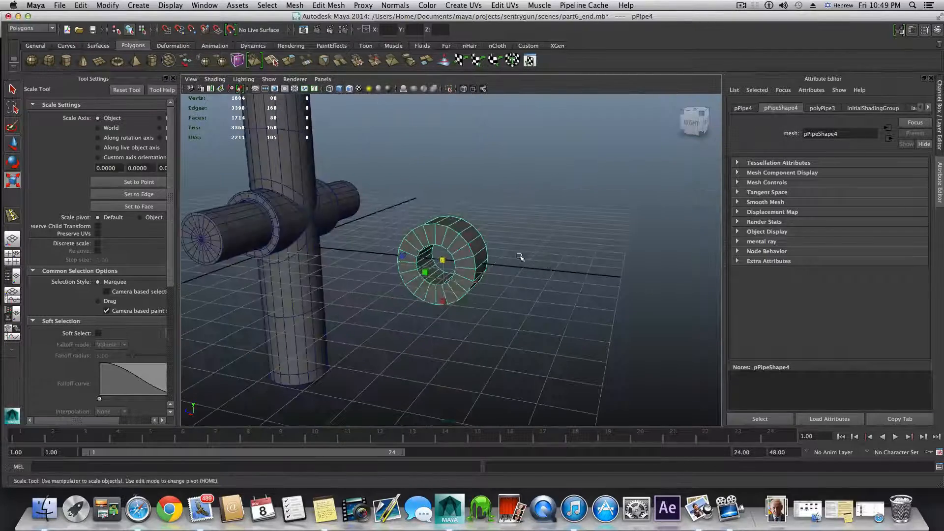
pyautogui.keyDown('alt'); pyautogui.moveTo(522, 257); pyautogui.dragTo(464, 295, button='middle'); pyautogui.keyUp('alt')
pyautogui.keyDown('alt'); pyautogui.moveTo(464, 302); pyautogui.dragTo(485, 296); pyautogui.keyUp('alt')
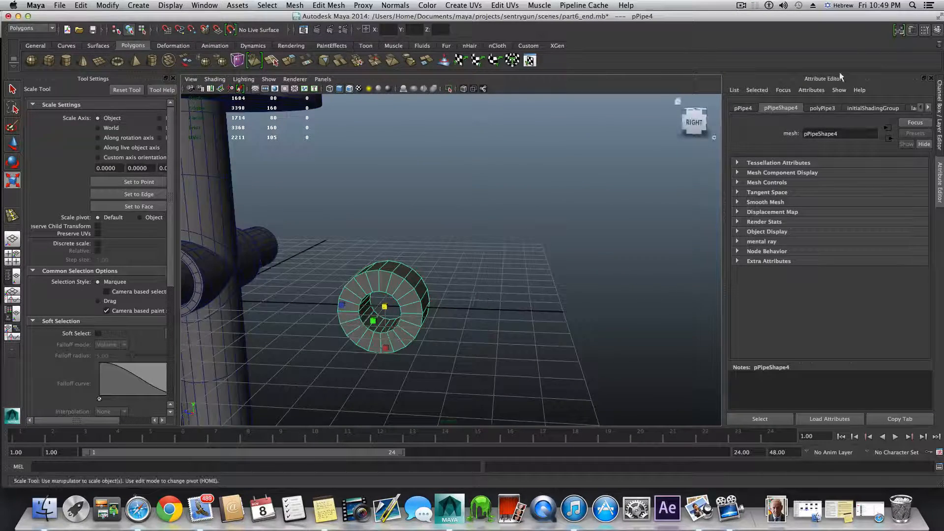
pyautogui.click(822, 108)
pyautogui.keyDown('alt'); pyautogui.moveTo(467, 290); pyautogui.dragTo(522, 249, button='middle'); pyautogui.keyUp('alt')
pyautogui.keyDown('alt'); pyautogui.moveTo(522, 248); pyautogui.dragTo(548, 255, button='right'); pyautogui.keyUp('alt')
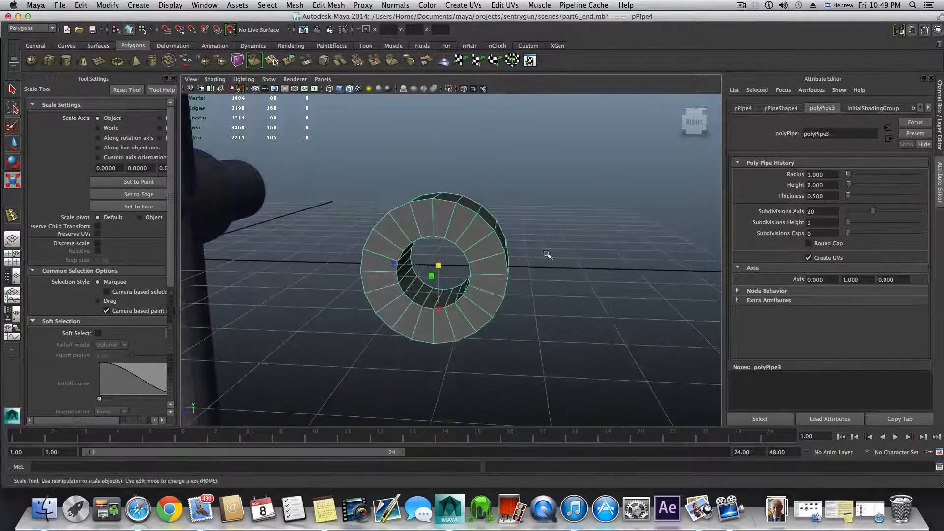
pyautogui.keyDown('alt'); pyautogui.moveTo(548, 256); pyautogui.dragTo(533, 265, button='middle'); pyautogui.keyUp('alt')
pyautogui.keyDown('alt'); pyautogui.moveTo(521, 264); pyautogui.dragTo(536, 260); pyautogui.keyUp('alt')
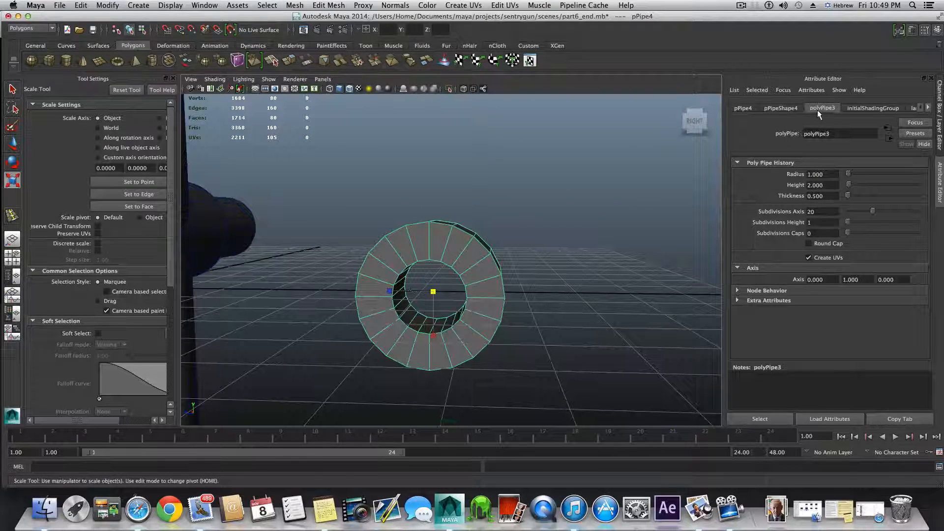
pyautogui.scroll(-3, 399, 244)
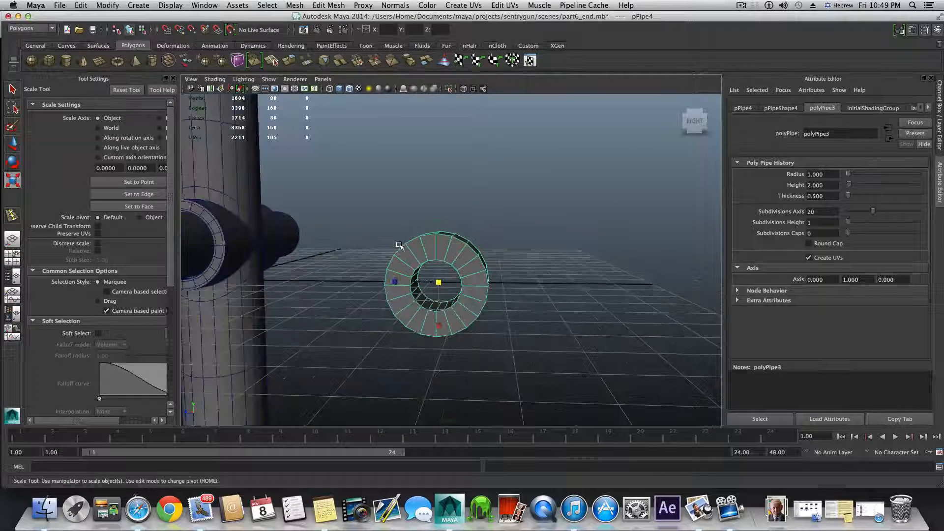
pyautogui.scroll(2, 400, 244)
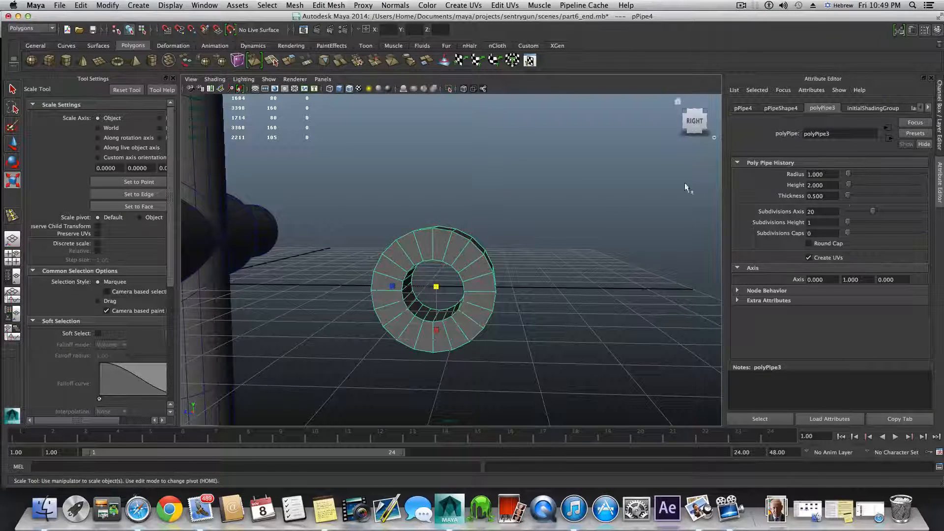
pyautogui.scroll(-2, 431, 214)
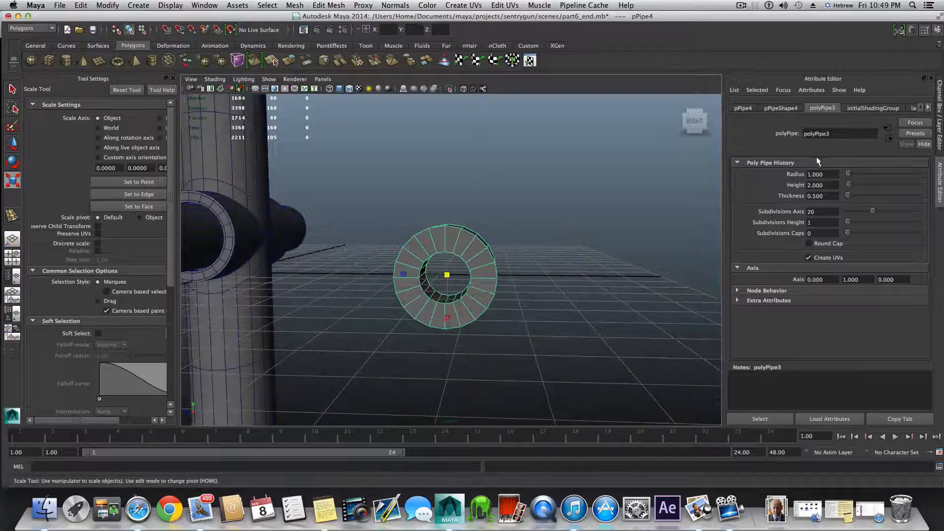
pyautogui.scroll(5, 459, 291)
pyautogui.moveTo(475, 291)
pyautogui.keyDown('alt'); pyautogui.mouseDown()
pyautogui.moveTo(469, 297)
pyautogui.moveTo(477, 289)
pyautogui.mouseUp(); pyautogui.keyUp('alt')
pyautogui.moveTo(832, 196); pyautogui.dragTo(807, 196)
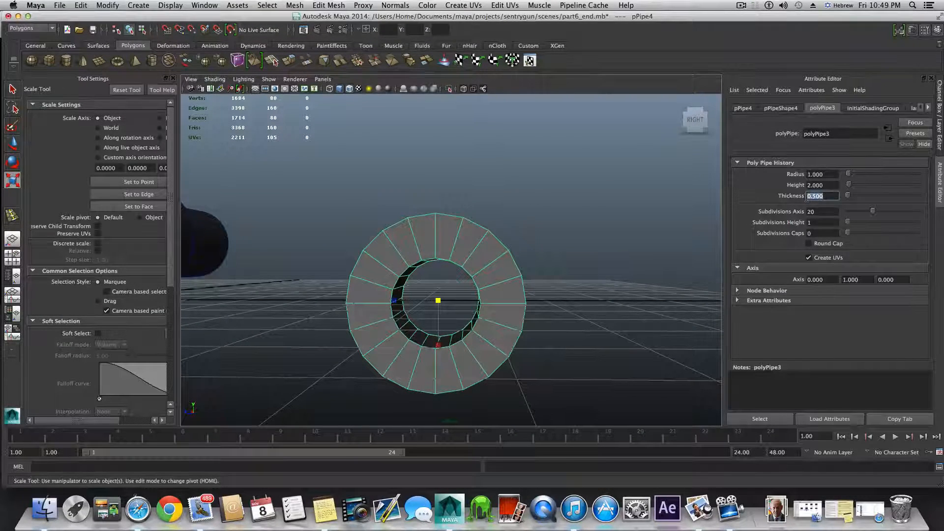
pyautogui.write('0.15')
pyautogui.press('Return')
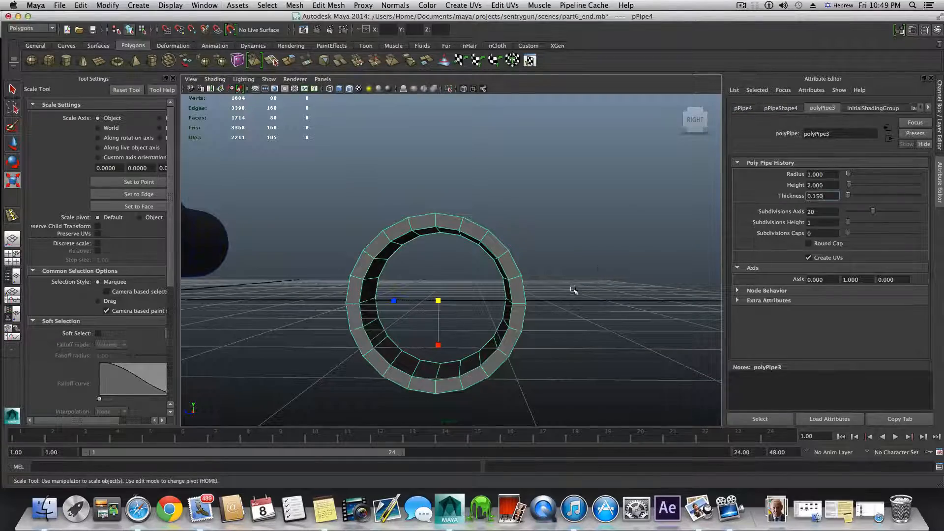
# Step: Examine the ring's size and width against the pole, its side pins and the gun bracket from several angles
pyautogui.keyDown('alt'); pyautogui.moveTo(573, 290); pyautogui.dragTo(456, 274); pyautogui.keyUp('alt')
pyautogui.keyDown('alt'); pyautogui.moveTo(547, 273); pyautogui.dragTo(521, 271); pyautogui.keyUp('alt')
pyautogui.keyDown('alt'); pyautogui.moveTo(519, 271); pyautogui.dragTo(459, 265, button='middle'); pyautogui.keyUp('alt')
pyautogui.keyDown('alt'); pyautogui.moveTo(460, 265); pyautogui.dragTo(480, 276); pyautogui.keyUp('alt')
pyautogui.keyDown('alt'); pyautogui.moveTo(480, 276); pyautogui.dragTo(480, 334, button='middle'); pyautogui.keyUp('alt')
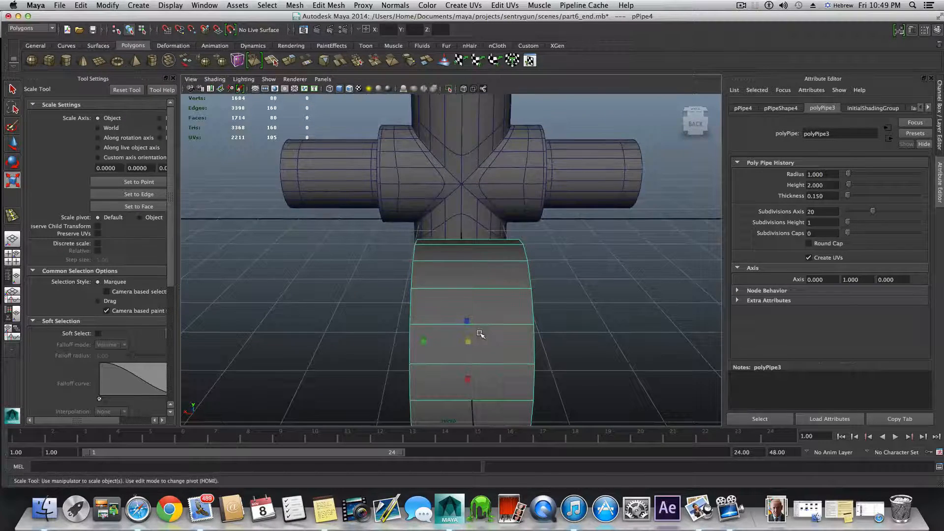
pyautogui.scroll(-3, 480, 333)
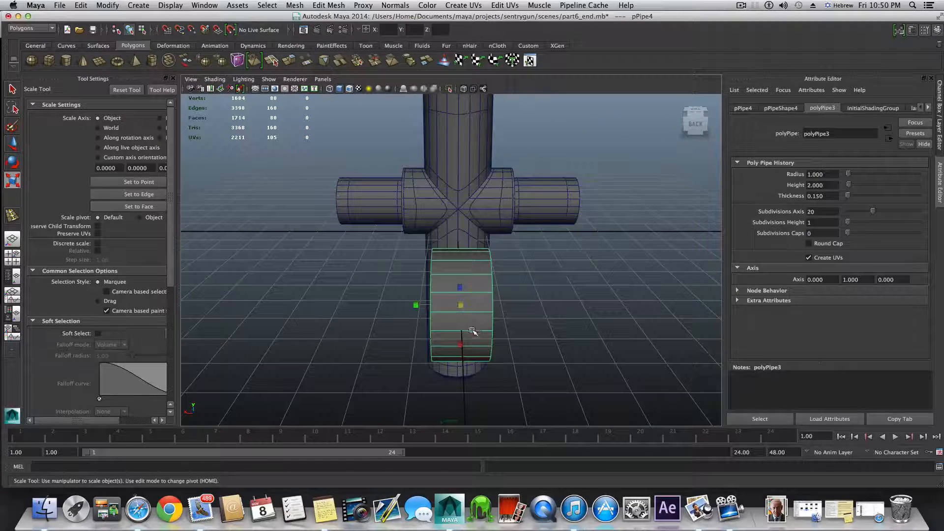
pyautogui.keyDown('alt'); pyautogui.moveTo(472, 331); pyautogui.dragTo(546, 311); pyautogui.keyUp('alt')
pyautogui.keyDown('alt'); pyautogui.moveTo(484, 280); pyautogui.dragTo(529, 459, button='middle'); pyautogui.keyUp('alt')
pyautogui.scroll(3, 500, 358)
pyautogui.keyDown('alt'); pyautogui.moveTo(500, 358); pyautogui.dragTo(443, 318); pyautogui.keyUp('alt')
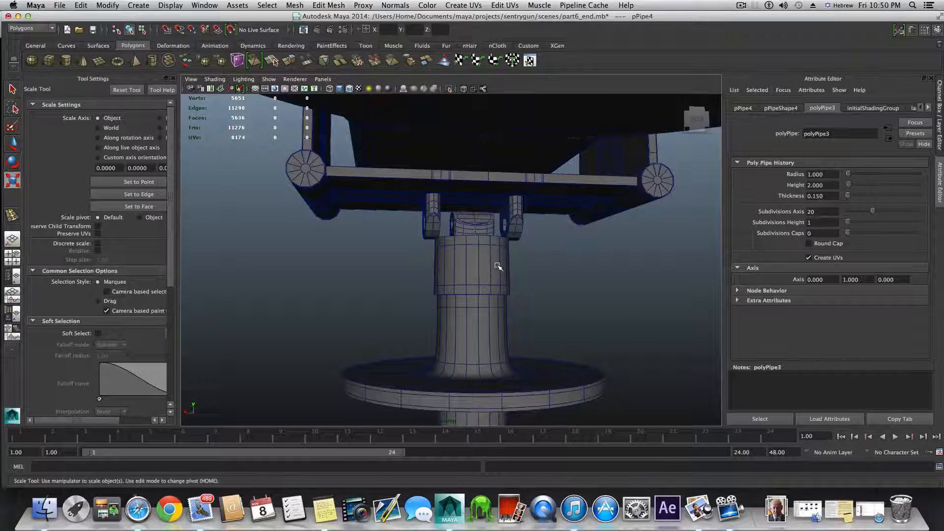
pyautogui.keyDown('alt'); pyautogui.moveTo(497, 266); pyautogui.dragTo(526, 349, button='right'); pyautogui.keyUp('alt')
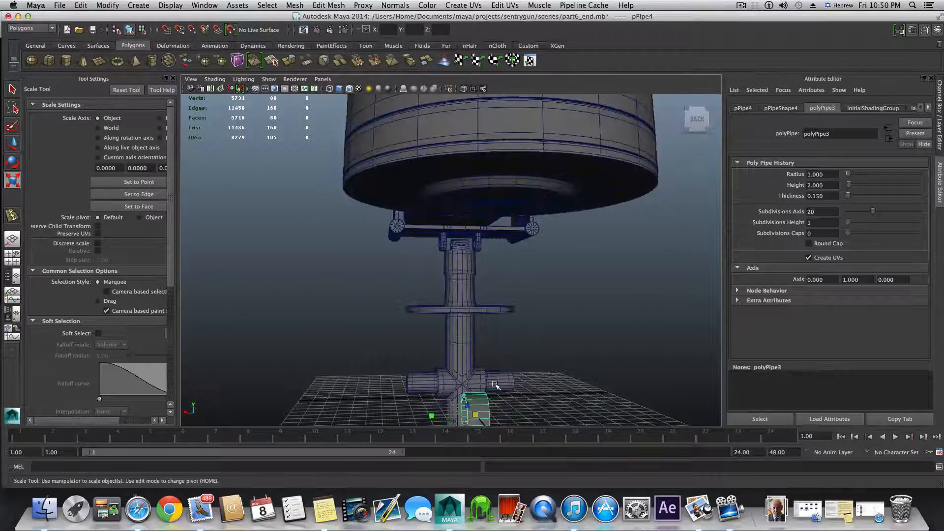
pyautogui.keyDown('alt'); pyautogui.moveTo(496, 387); pyautogui.dragTo(568, 382); pyautogui.keyUp('alt')
pyautogui.keyDown('alt'); pyautogui.moveTo(569, 382); pyautogui.dragTo(494, 177, button='middle'); pyautogui.keyUp('alt')
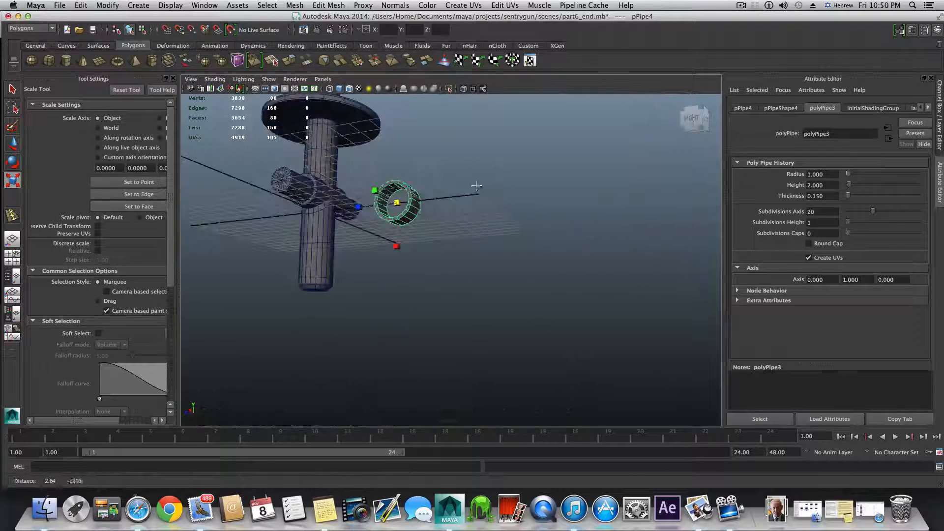
pyautogui.keyDown('alt'); pyautogui.moveTo(494, 177); pyautogui.dragTo(554, 226, button='right'); pyautogui.keyUp('alt')
pyautogui.keyDown('alt'); pyautogui.moveTo(470, 196); pyautogui.dragTo(504, 290, button='middle'); pyautogui.keyUp('alt')
pyautogui.keyDown('alt'); pyautogui.moveTo(500, 271); pyautogui.dragTo(499, 295); pyautogui.keyUp('alt')
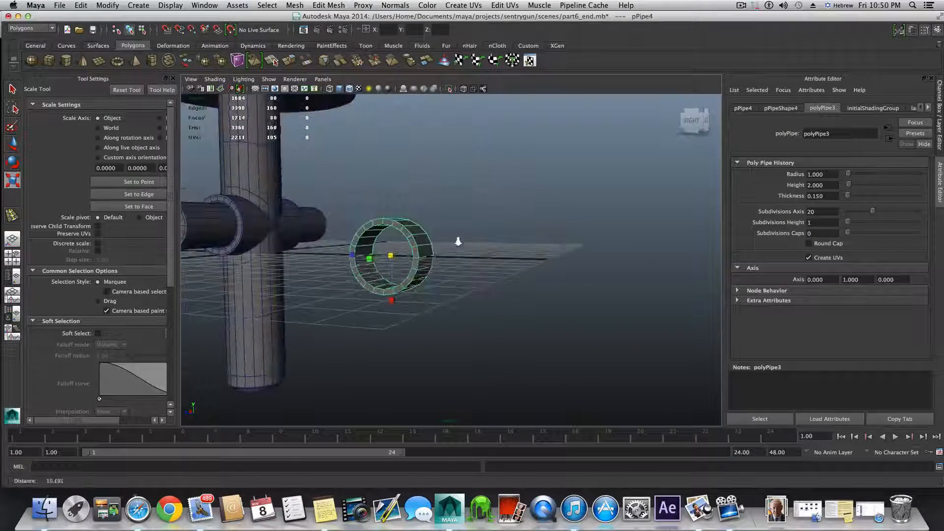
pyautogui.keyDown('alt'); pyautogui.moveTo(457, 242); pyautogui.dragTo(516, 255, button='right'); pyautogui.keyUp('alt')
pyautogui.keyDown('alt'); pyautogui.moveTo(461, 243); pyautogui.dragTo(506, 299, button='middle'); pyautogui.keyUp('alt')
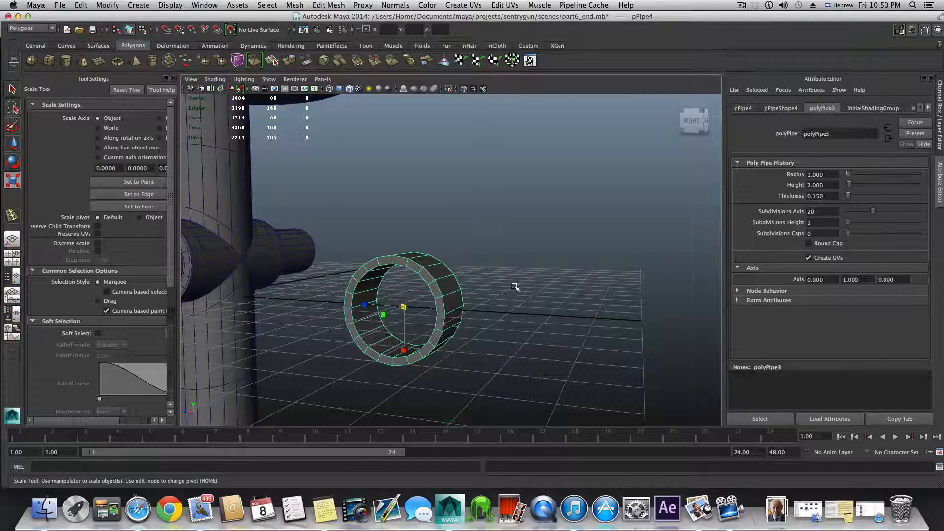
# Step: Rotate the ring about its own axis to -45 degrees, using discrete 15-degree rotation steps
pyautogui.press('e')
pyautogui.press('r')
pyautogui.press('e')
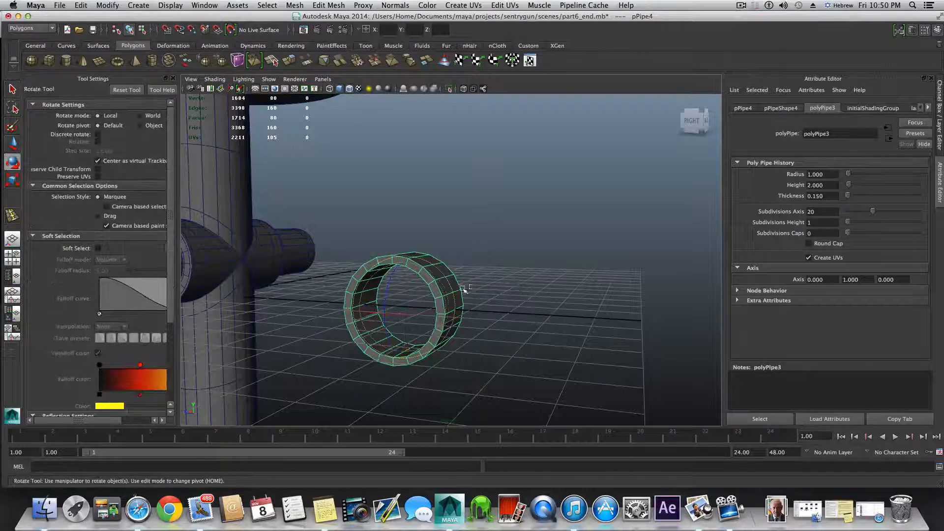
pyautogui.press('j')
pyautogui.moveTo(437, 284); pyautogui.dragTo(446, 311)
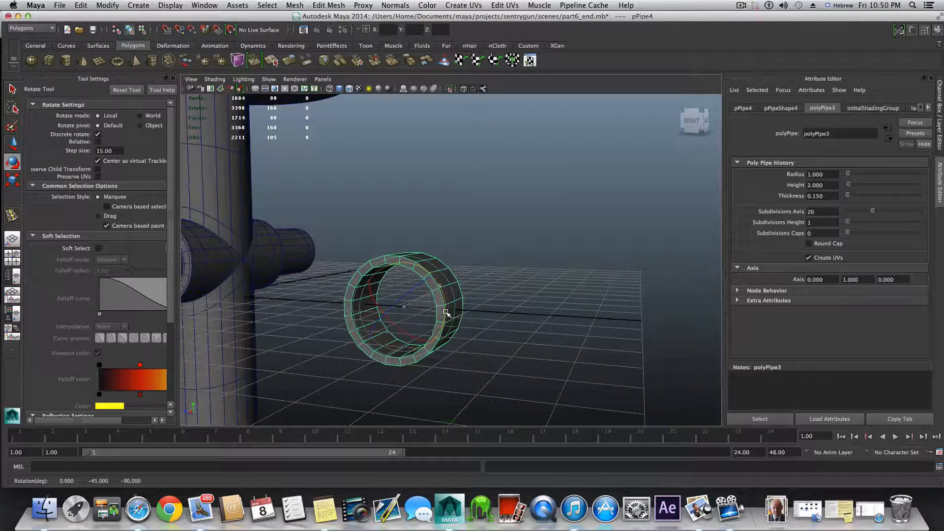
pyautogui.moveTo(446, 313); pyautogui.dragTo(295, 222)
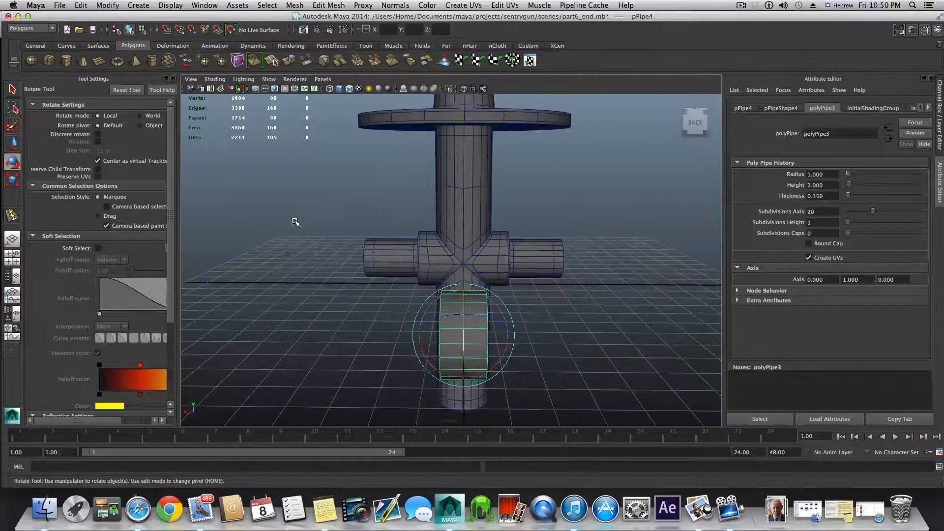
# Step: Move the ring straight up until it sits above the pole's disc, just below the gun bracket
pyautogui.click(12, 142)
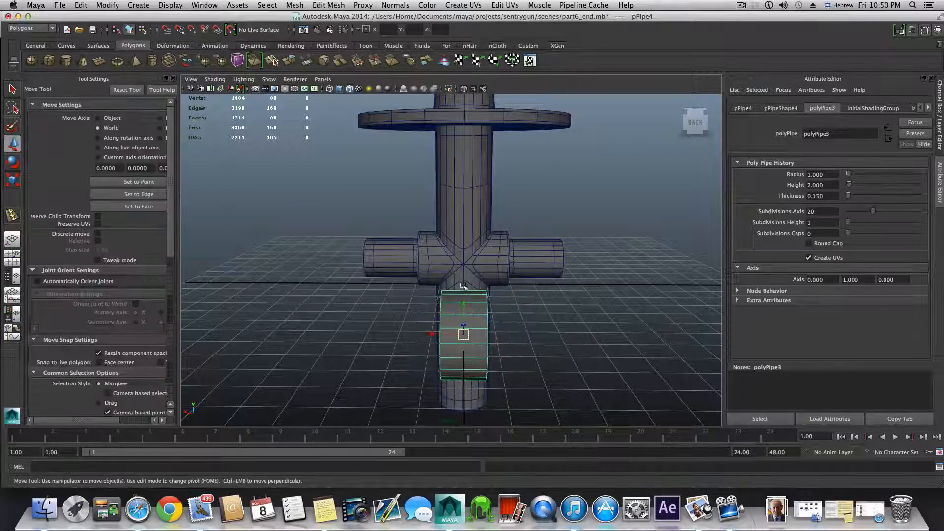
pyautogui.moveTo(463, 302); pyautogui.dragTo(478, 164)
pyautogui.keyDown('alt'); pyautogui.moveTo(478, 165); pyautogui.dragTo(462, 343, button='middle'); pyautogui.keyUp('alt')
pyautogui.moveTo(450, 332); pyautogui.dragTo(429, 236)
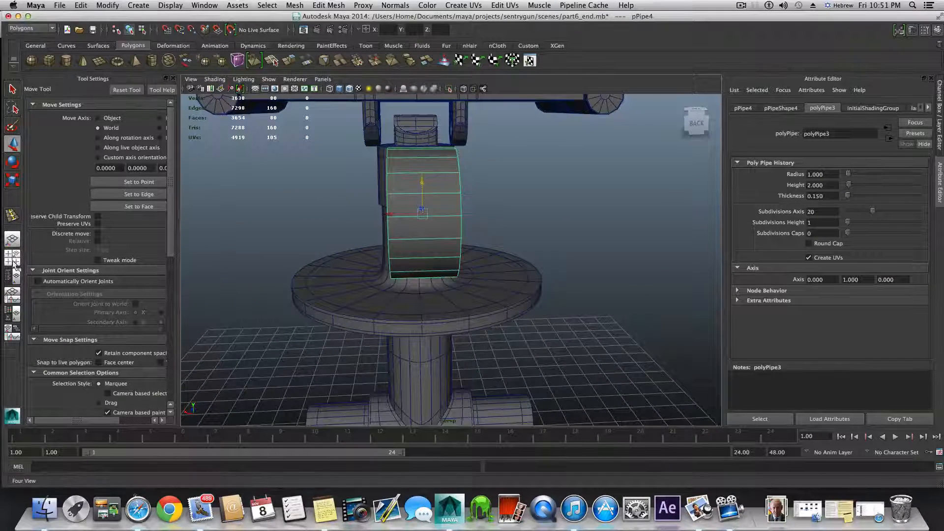
# Step: In the front view, widen the ring along its own axis to a scale of about 1.469
pyautogui.click(13, 258)
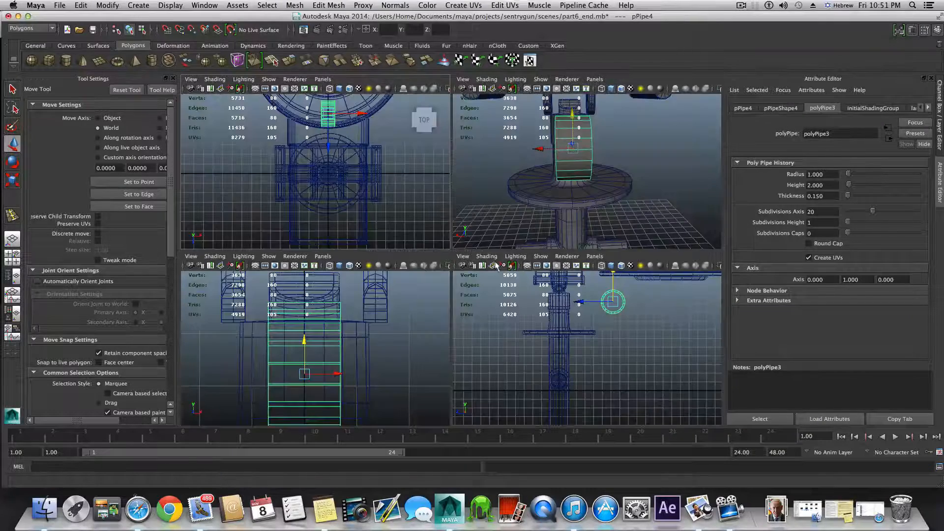
pyautogui.press('space')
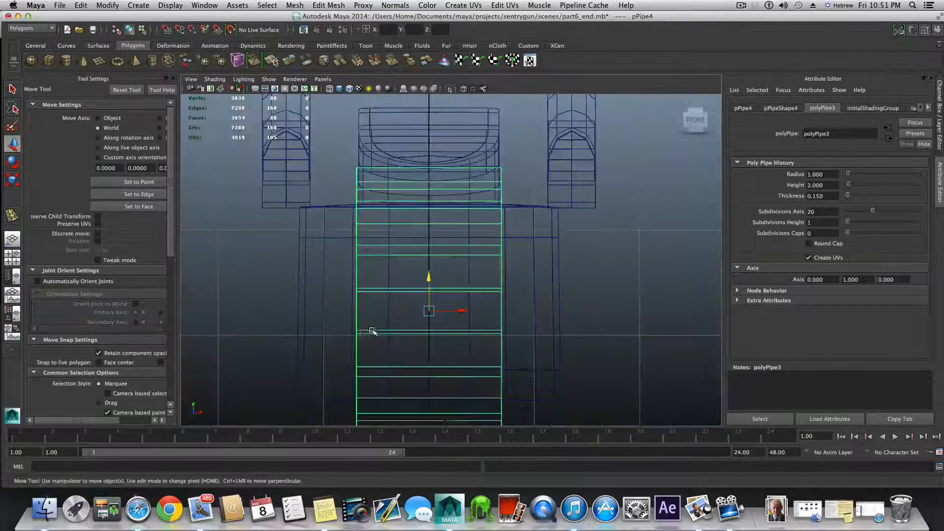
pyautogui.scroll(4, 383, 324)
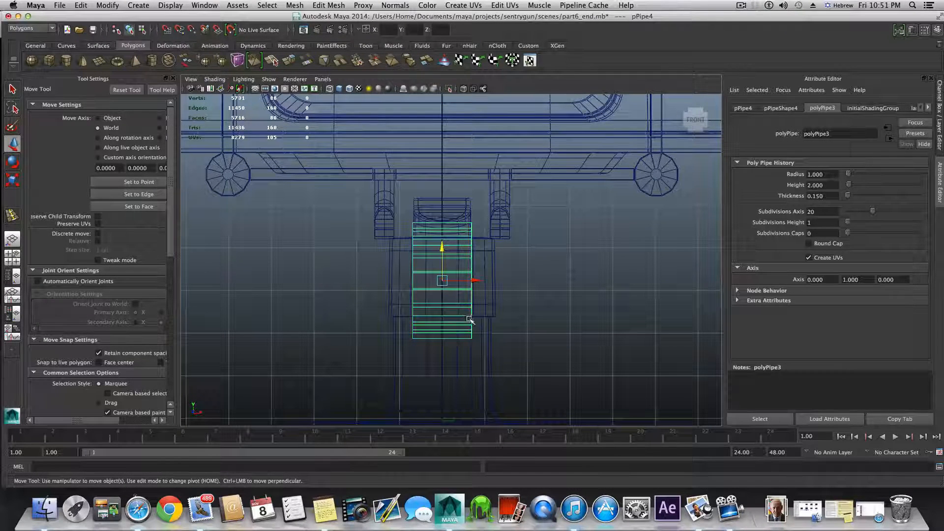
pyautogui.click(13, 180)
pyautogui.moveTo(486, 280); pyautogui.dragTo(488, 281)
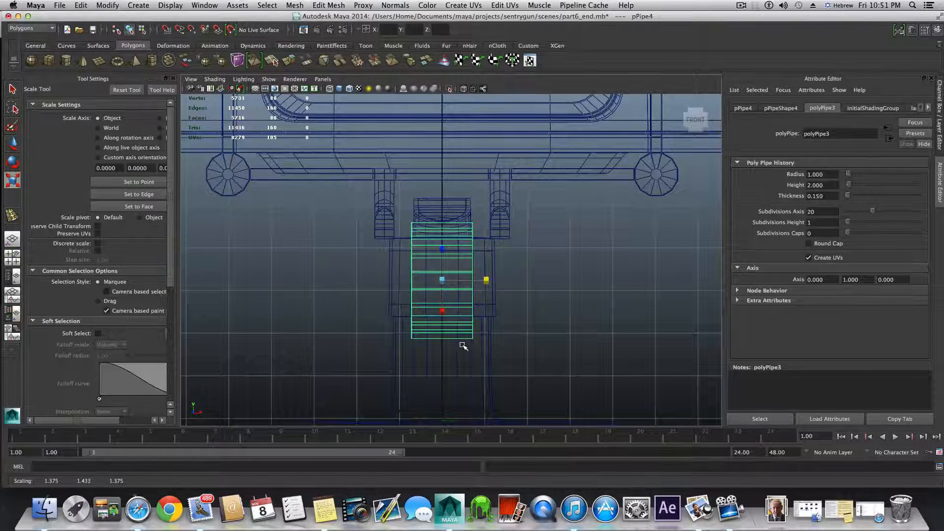
pyautogui.scroll(5, 462, 345)
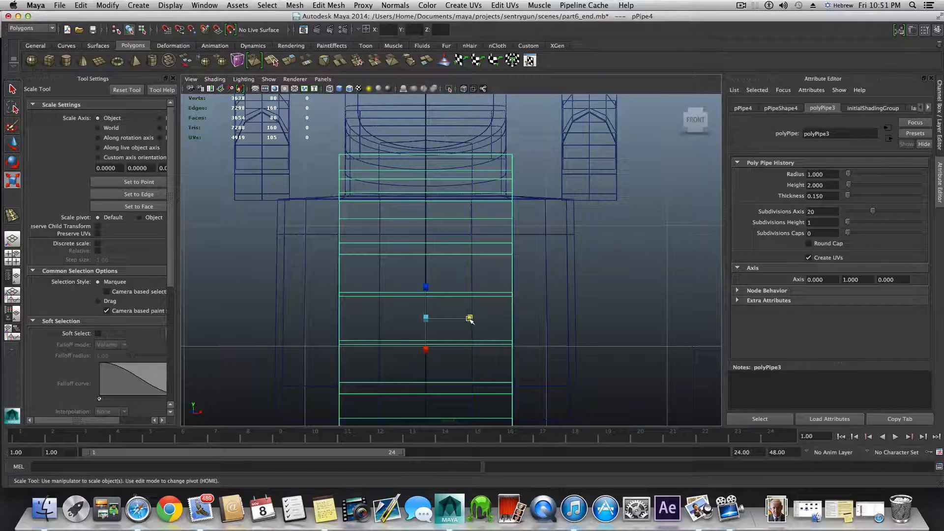
pyautogui.moveTo(470, 318); pyautogui.dragTo(473, 318)
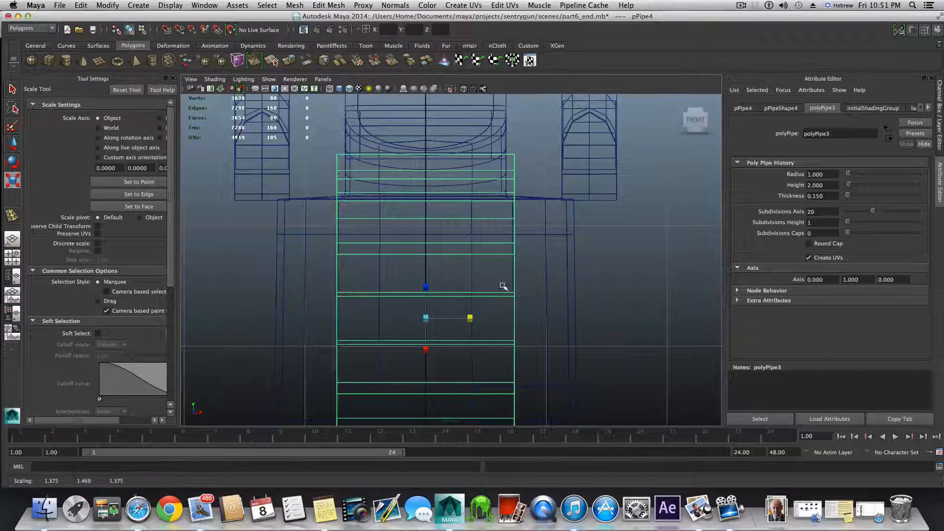
pyautogui.rightClick(462, 281)
pyautogui.scroll(-5, 533, 254)
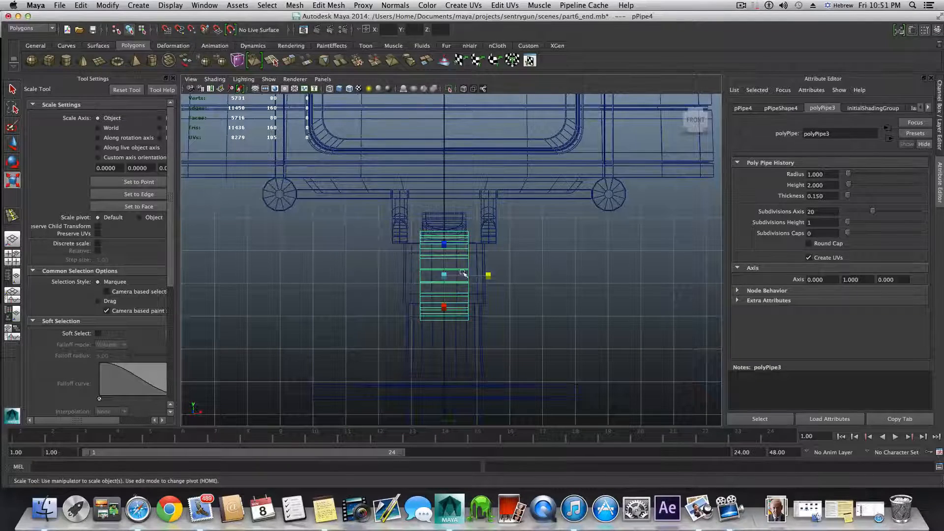
pyautogui.scroll(1, 464, 280)
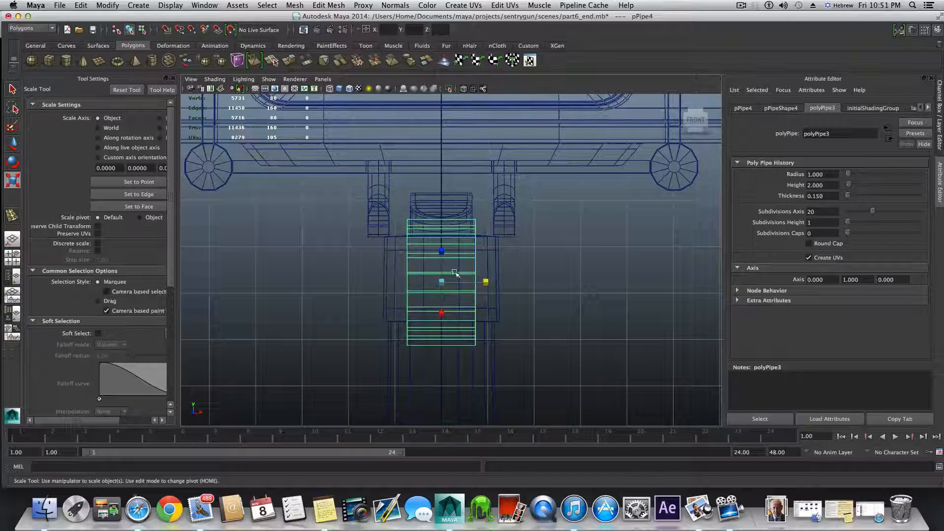
pyautogui.moveTo(462, 236); pyautogui.dragTo(462, 210, button='right')
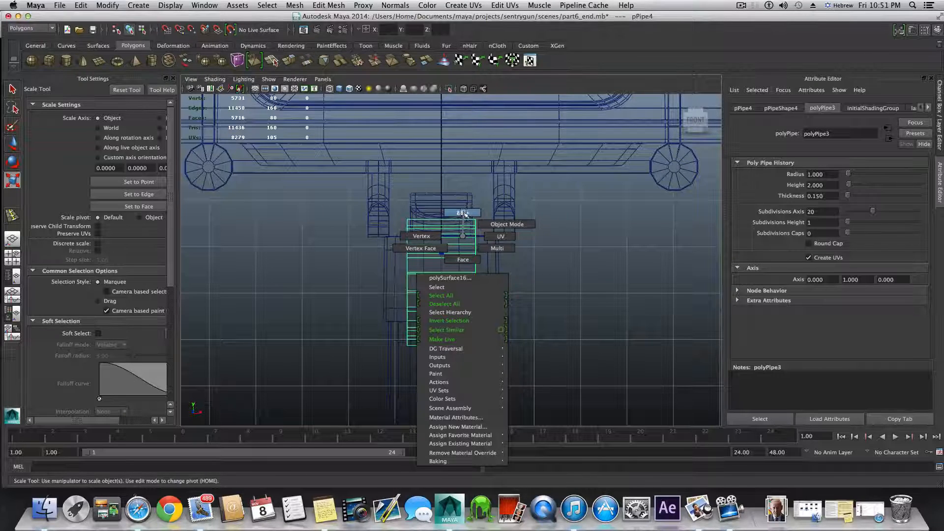
pyautogui.moveTo(464, 214); pyautogui.dragTo(464, 213, button='right')
pyautogui.click(467, 266)
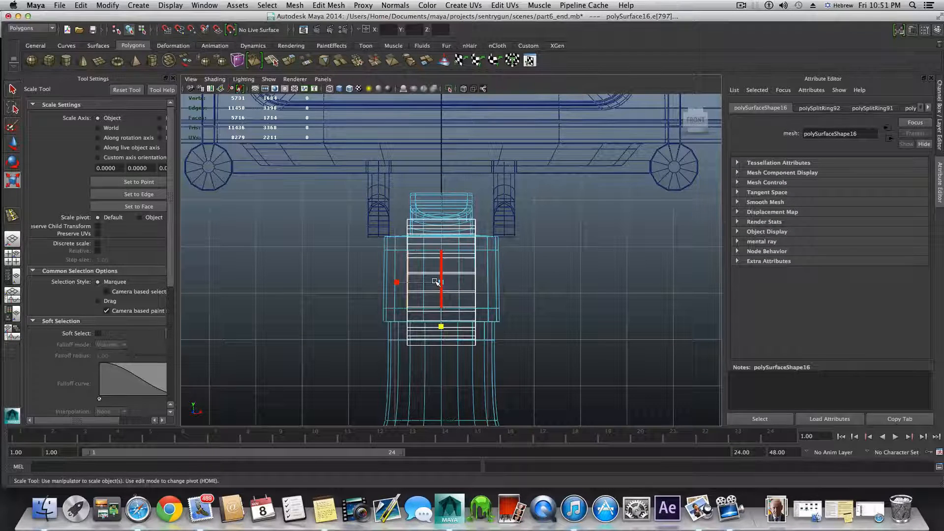
pyautogui.hotkey('ctrl', 'z')
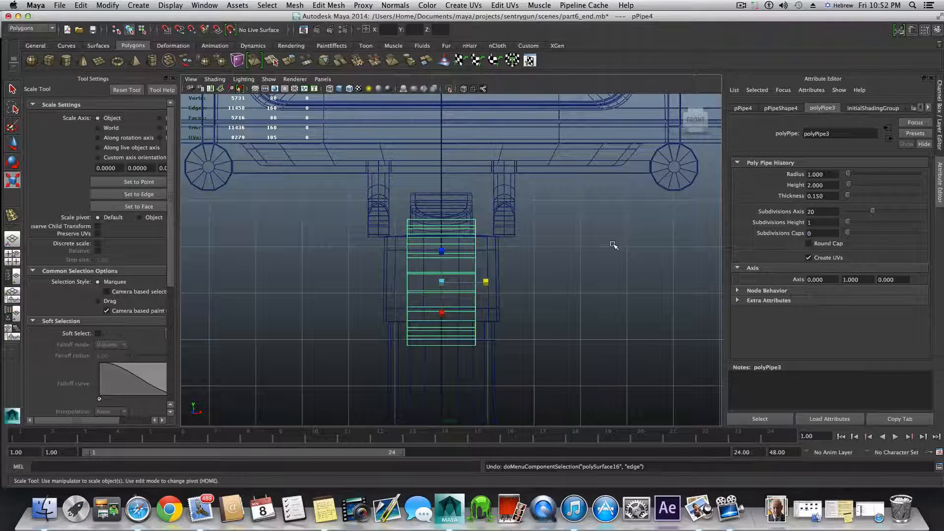
# Step: Select a crosswise edge of the ring and split its edge ring to add a loop around the middle
pyautogui.moveTo(613, 245); pyautogui.dragTo(614, 222, button='right')
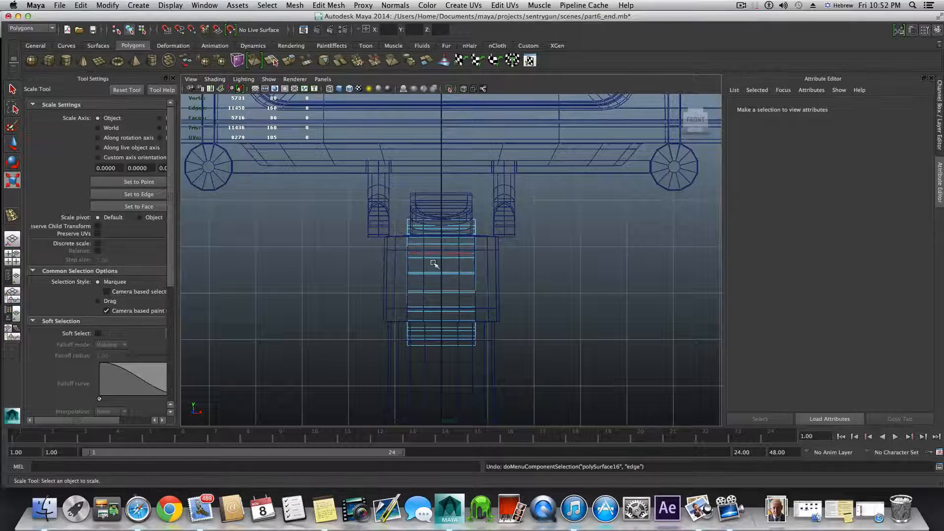
pyautogui.scroll(2, 428, 331)
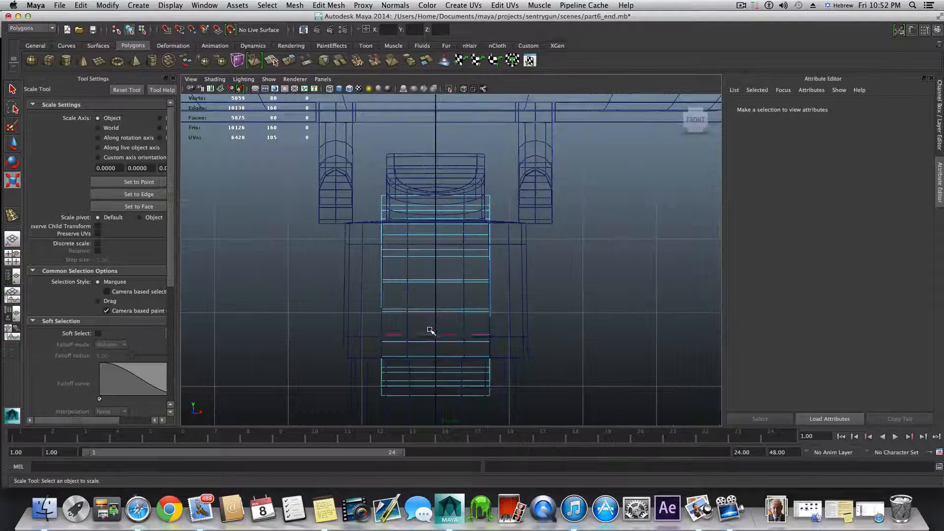
pyautogui.click(456, 203)
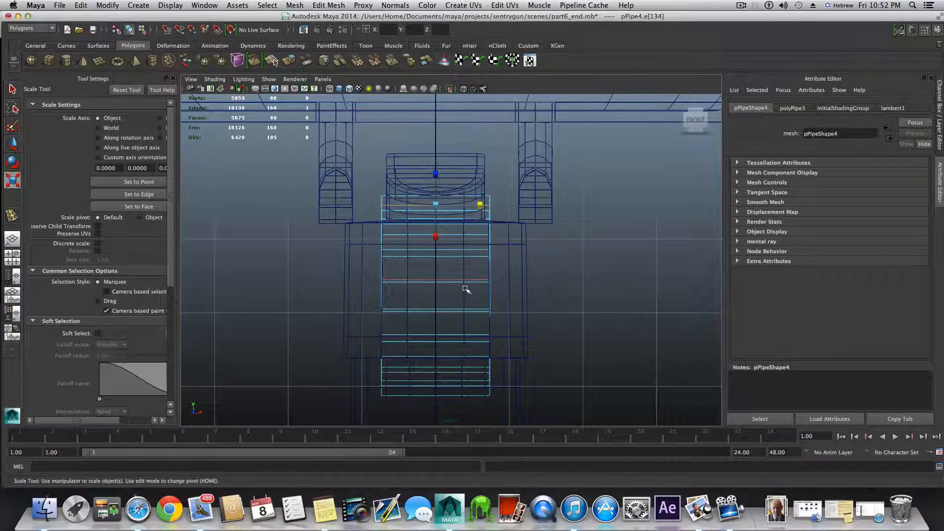
pyautogui.keyDown('ctrl'); pyautogui.rightClick(445, 208); pyautogui.keyUp('ctrl')
pyautogui.keyDown('ctrl'); pyautogui.moveTo(445, 208); pyautogui.dragTo(463, 230, button='right'); pyautogui.keyUp('ctrl')
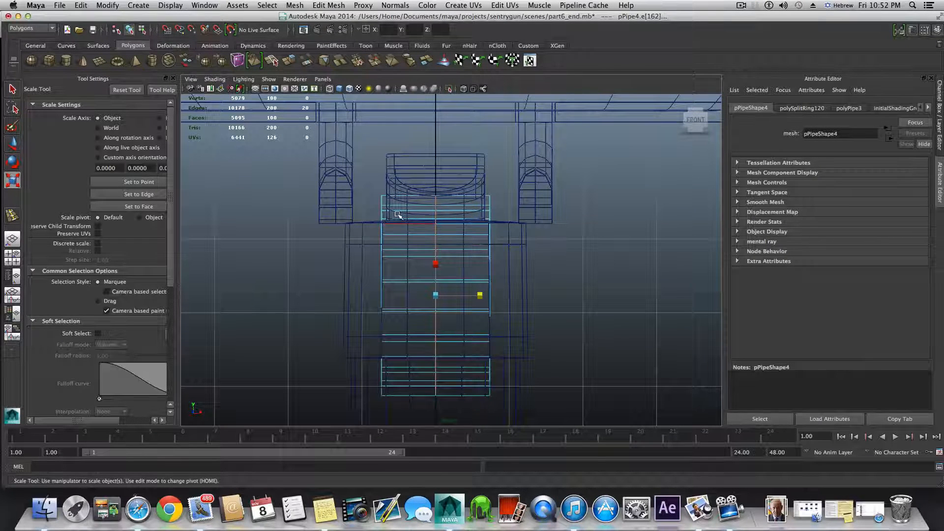
# Step: Add offset edge loops on both sides of the ring's middle loop and return to object selection
pyautogui.click(331, 6)
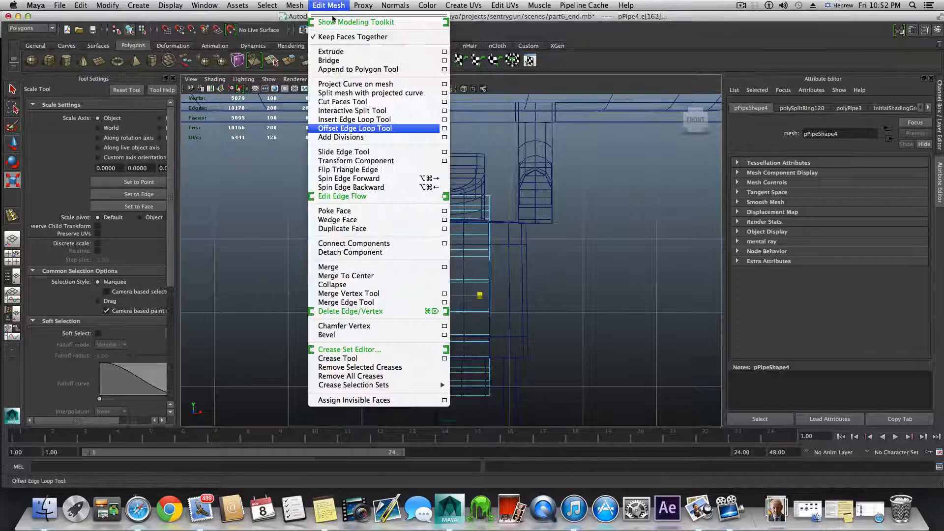
pyautogui.click(352, 126)
pyautogui.moveTo(438, 270); pyautogui.dragTo(438, 268)
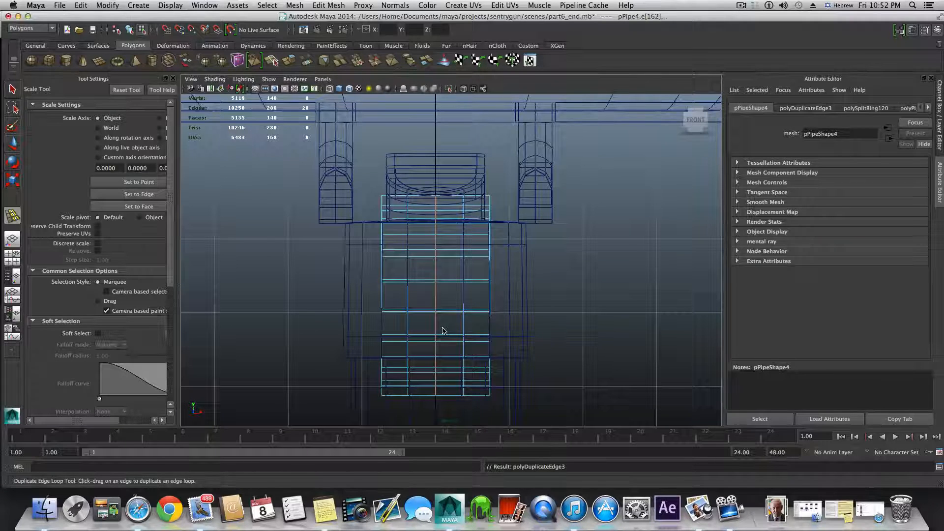
pyautogui.press('F8')
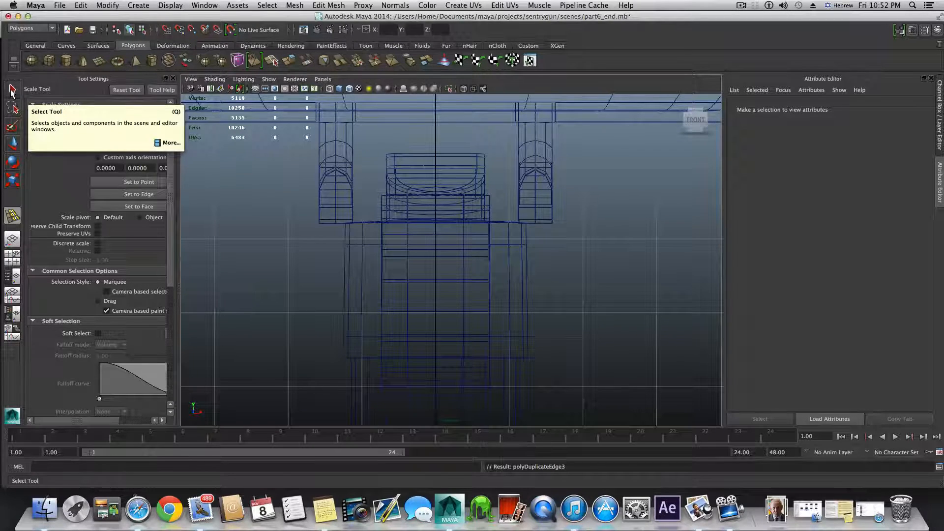
# Step: Select the divided ring in the perspective view and examine its edge loops close up beside the pole
pyautogui.press('space')
pyautogui.press('space')
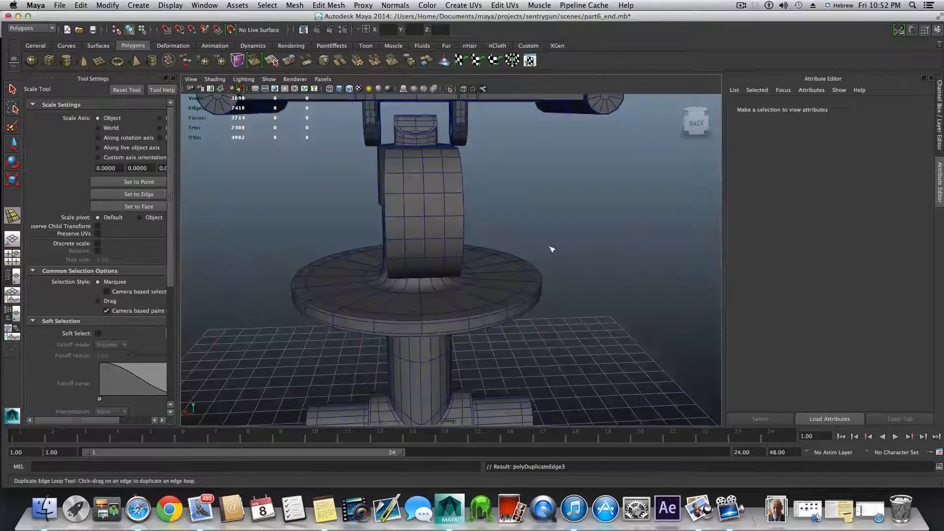
pyautogui.keyDown('alt'); pyautogui.moveTo(552, 249); pyautogui.dragTo(497, 263, button='right'); pyautogui.keyUp('alt')
pyautogui.keyDown('alt'); pyautogui.moveTo(497, 263); pyautogui.dragTo(593, 259); pyautogui.keyUp('alt')
pyautogui.keyDown('alt'); pyautogui.moveTo(594, 259); pyautogui.dragTo(402, 241, button='right'); pyautogui.keyUp('alt')
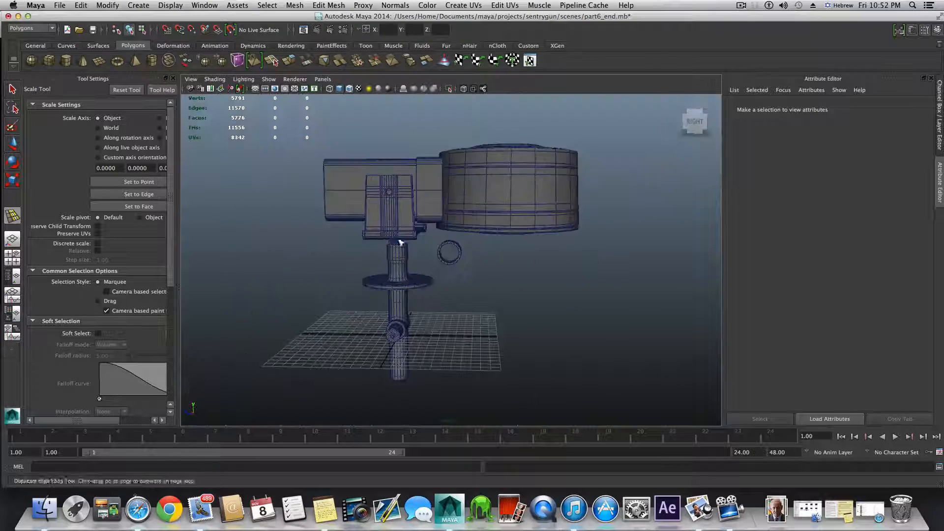
pyautogui.keyDown('alt'); pyautogui.moveTo(402, 242); pyautogui.dragTo(417, 204, button='middle'); pyautogui.keyUp('alt')
pyautogui.keyDown('alt'); pyautogui.moveTo(417, 204); pyautogui.dragTo(459, 251, button='right'); pyautogui.keyUp('alt')
pyautogui.keyDown('alt'); pyautogui.moveTo(459, 251); pyautogui.dragTo(472, 276, button='middle'); pyautogui.keyUp('alt')
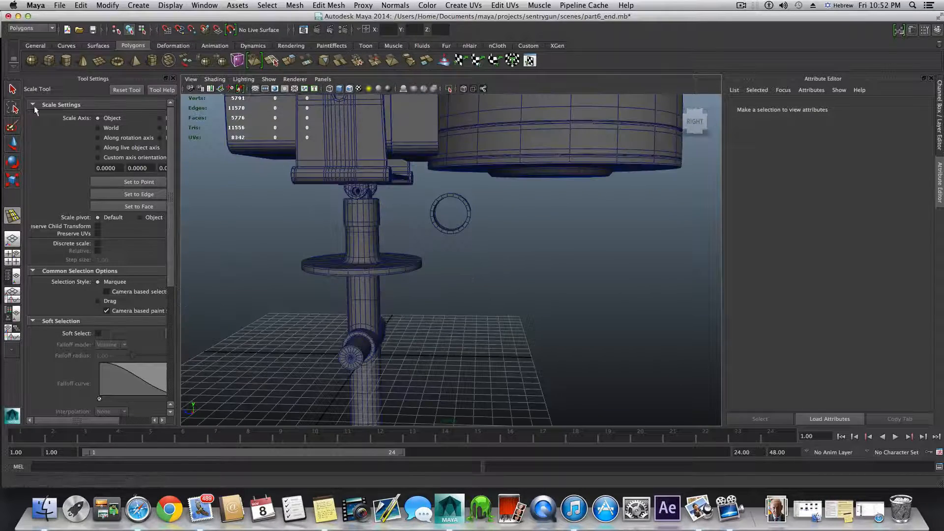
pyautogui.press('q')
pyautogui.click(445, 213)
pyautogui.keyDown('alt'); pyautogui.moveTo(490, 276); pyautogui.dragTo(432, 269); pyautogui.keyUp('alt')
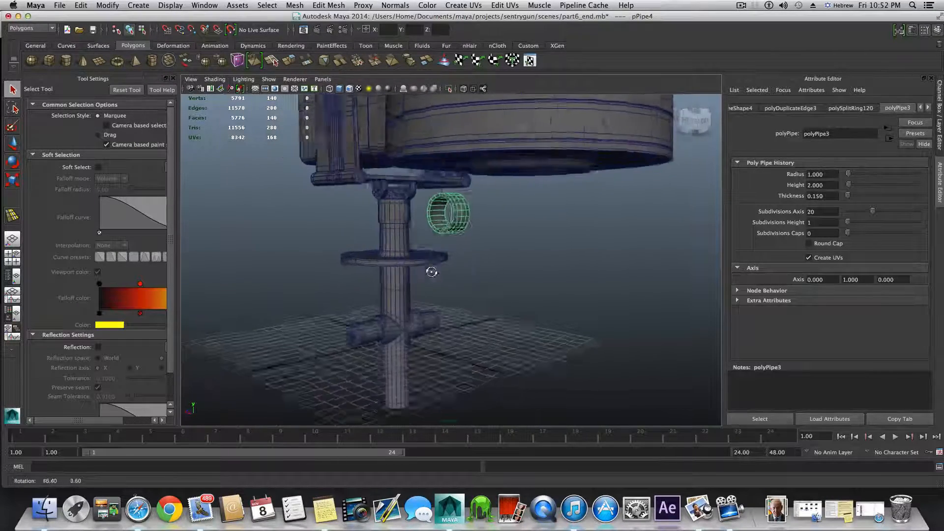
pyautogui.keyDown('alt'); pyautogui.moveTo(432, 269); pyautogui.dragTo(543, 393, button='right'); pyautogui.keyUp('alt')
pyautogui.keyDown('alt'); pyautogui.moveTo(518, 344); pyautogui.dragTo(579, 357, button='right'); pyautogui.keyUp('alt')
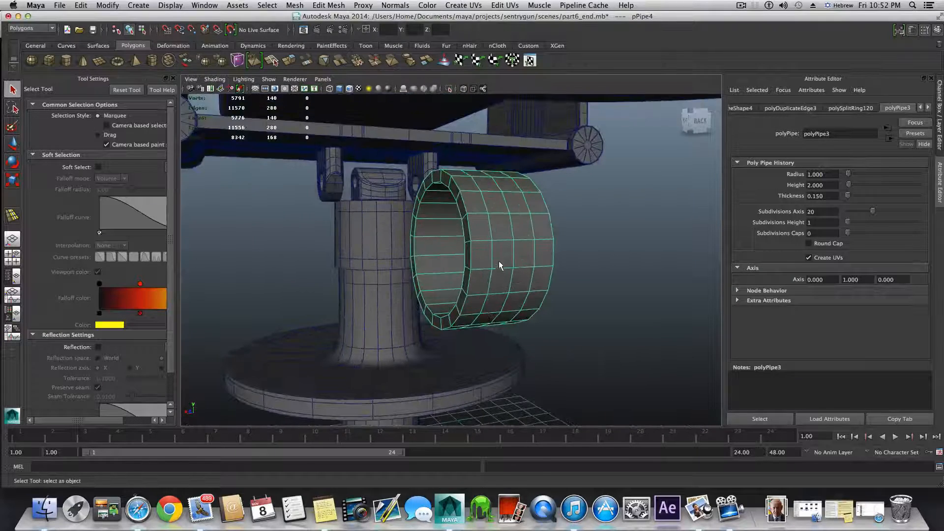
# Step: In face mode, select the full loops of end faces on both rims of the ring
pyautogui.moveTo(498, 261); pyautogui.dragTo(498, 287, button='right')
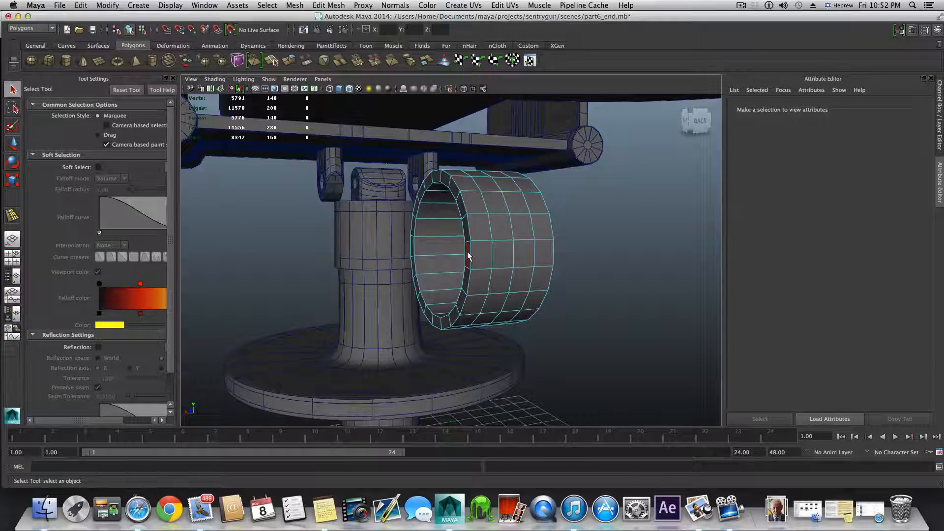
pyautogui.doubleClick(467, 253)
pyautogui.click(466, 264)
pyautogui.keyDown('alt'); pyautogui.moveTo(467, 264); pyautogui.dragTo(492, 350); pyautogui.keyUp('alt')
pyautogui.doubleClick(507, 278)
pyautogui.keyDown('shift'); pyautogui.doubleClick(400, 255); pyautogui.keyUp('shift')
pyautogui.keyDown('alt'); pyautogui.moveTo(343, 209); pyautogui.dragTo(417, 231); pyautogui.keyUp('alt')
pyautogui.keyDown('alt'); pyautogui.moveTo(418, 232); pyautogui.dragTo(429, 233, button='right'); pyautogui.keyUp('alt')
pyautogui.keyDown('alt'); pyautogui.moveTo(428, 233); pyautogui.dragTo(425, 254, button='middle'); pyautogui.keyUp('alt')
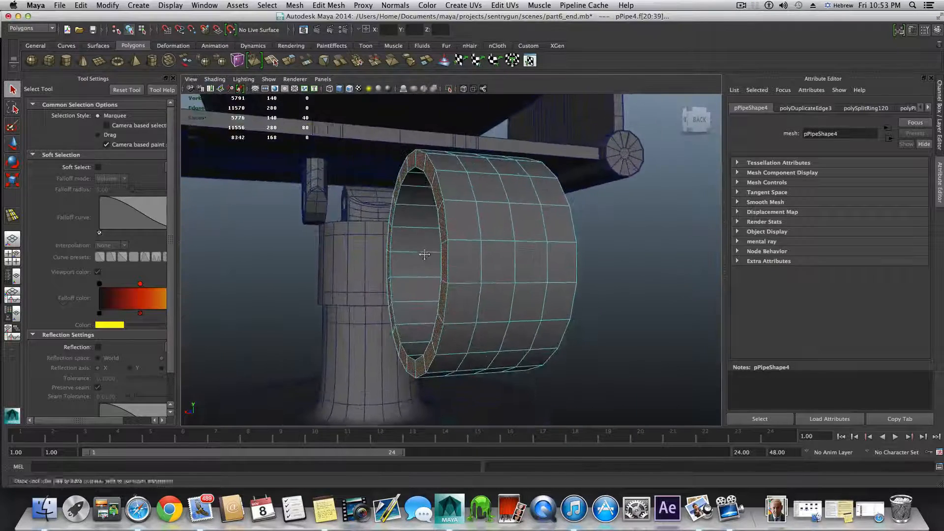
pyautogui.keyDown('alt'); pyautogui.moveTo(424, 254); pyautogui.dragTo(347, 155); pyautogui.keyUp('alt')
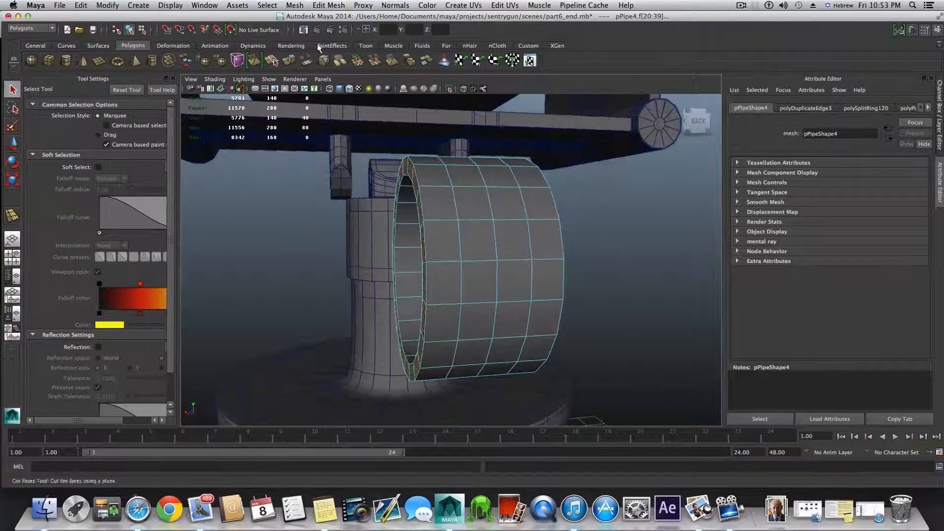
# Step: Extrude the selected rim faces slightly outward with a local Z translation of 0.016
pyautogui.click(292, 62)
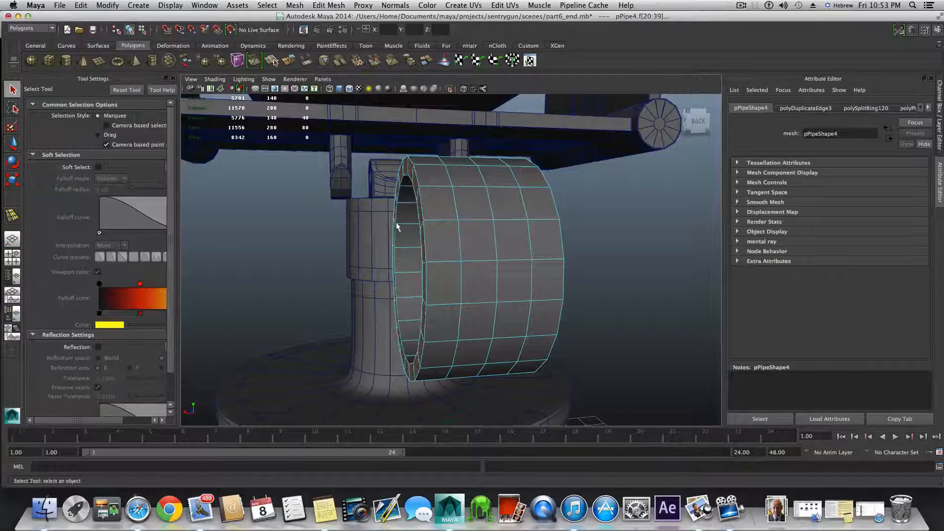
pyautogui.moveTo(364, 338); pyautogui.dragTo(358, 338)
pyautogui.keyDown('alt'); pyautogui.moveTo(369, 339); pyautogui.dragTo(428, 359, button='right'); pyautogui.keyUp('alt')
pyautogui.keyDown('alt'); pyautogui.moveTo(418, 360); pyautogui.dragTo(438, 346, button='middle'); pyautogui.keyUp('alt')
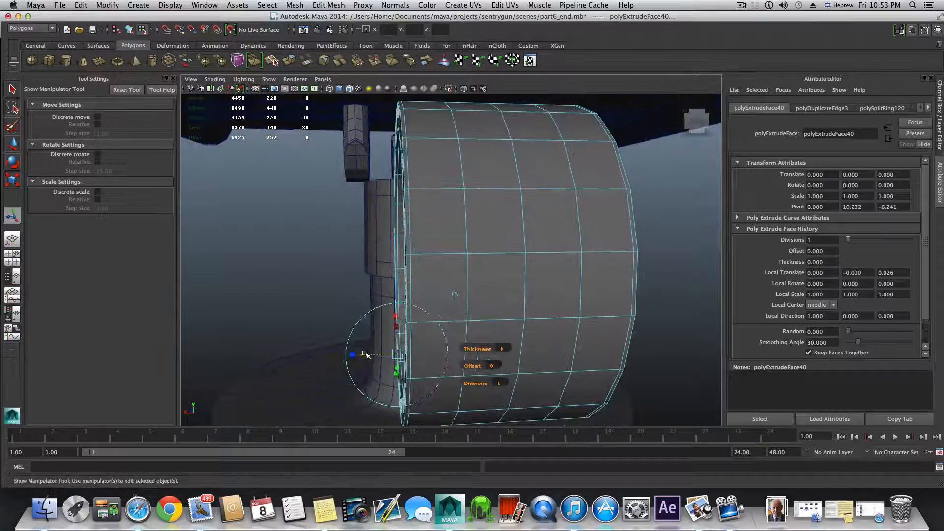
pyautogui.moveTo(364, 354); pyautogui.dragTo(365, 352)
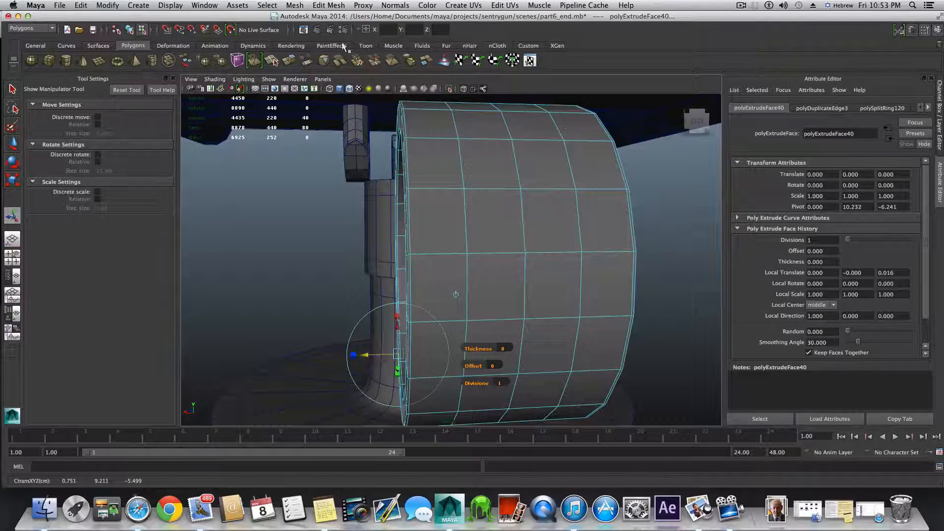
# Step: Extrude the rim faces outward twice more, with local Z translations of 0.050 and 0.020
pyautogui.click(288, 61)
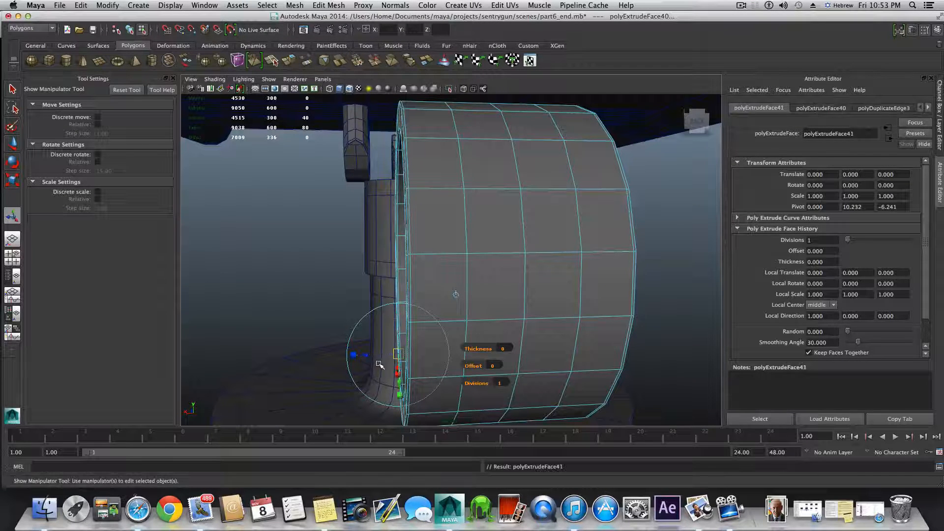
pyautogui.moveTo(376, 356); pyautogui.dragTo(360, 356)
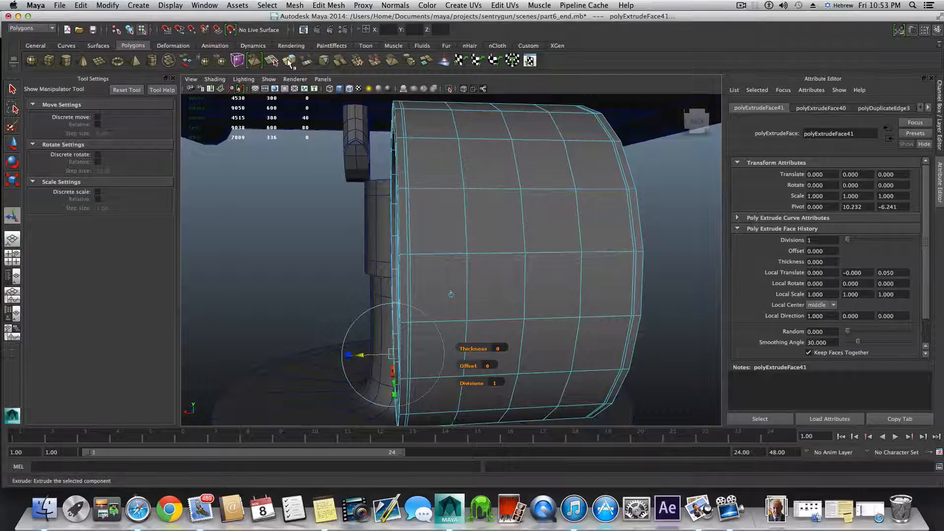
pyautogui.click(289, 61)
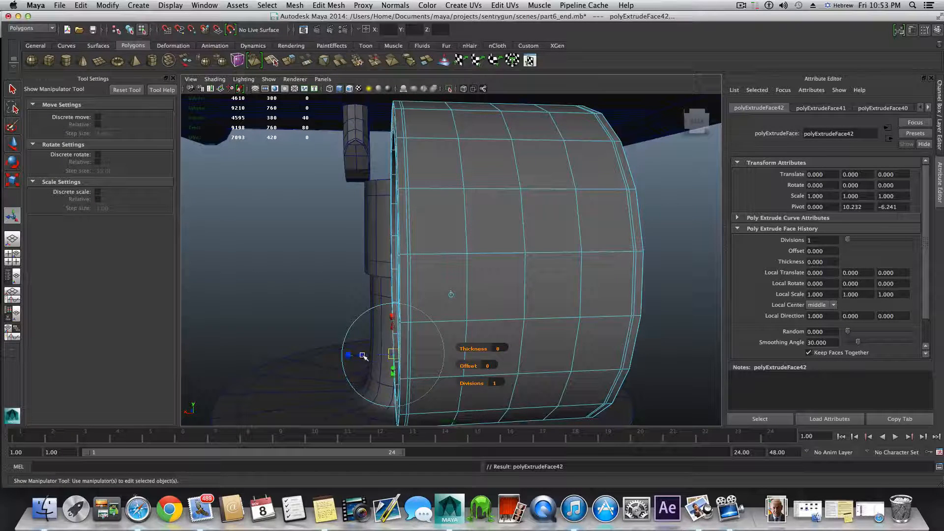
pyautogui.moveTo(370, 358); pyautogui.dragTo(493, 364)
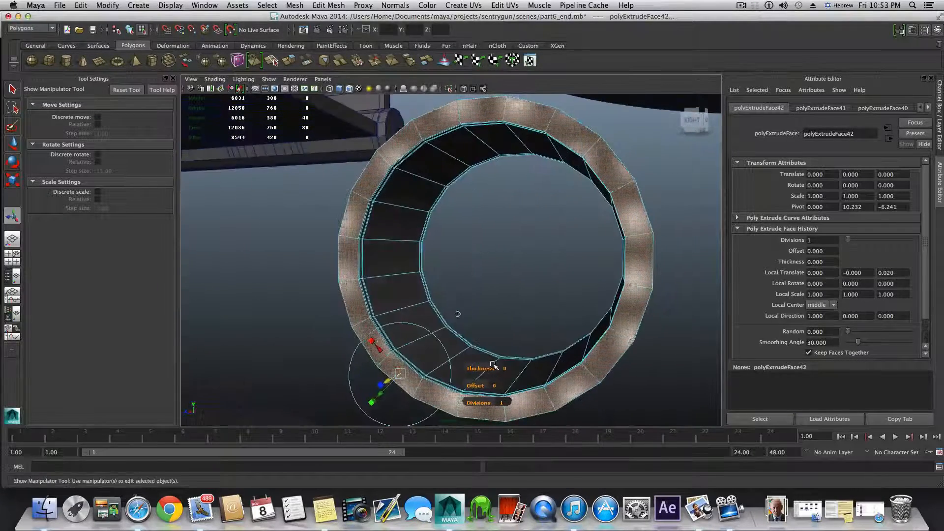
# Step: Select a crosswise edge on the ring's inner wall and split its edge ring to add a middle loop
pyautogui.keyDown('alt'); pyautogui.moveTo(539, 364); pyautogui.dragTo(439, 409, button='middle'); pyautogui.keyUp('alt')
pyautogui.keyDown('alt'); pyautogui.moveTo(439, 409); pyautogui.dragTo(352, 408); pyautogui.keyUp('alt')
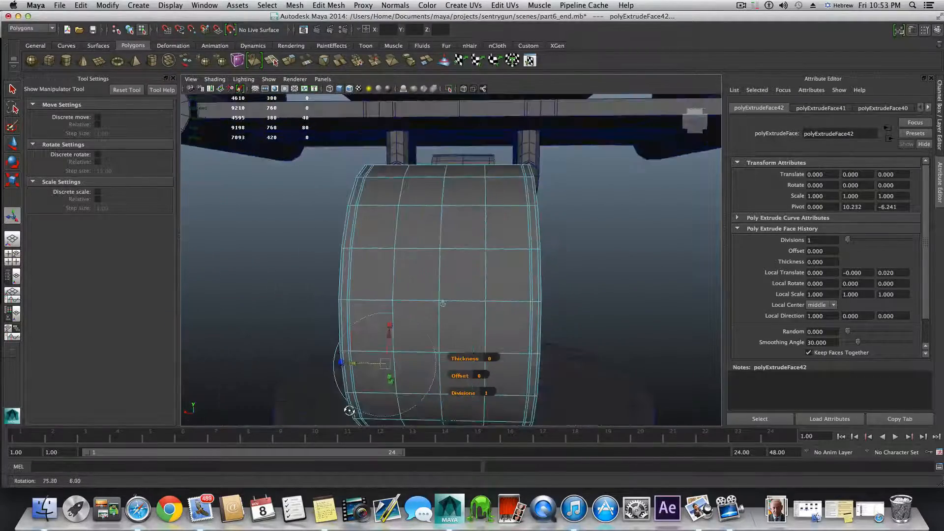
pyautogui.keyDown('alt'); pyautogui.moveTo(443, 278); pyautogui.dragTo(677, 369); pyautogui.keyUp('alt')
pyautogui.keyDown('alt'); pyautogui.moveTo(438, 373); pyautogui.dragTo(471, 362); pyautogui.keyUp('alt')
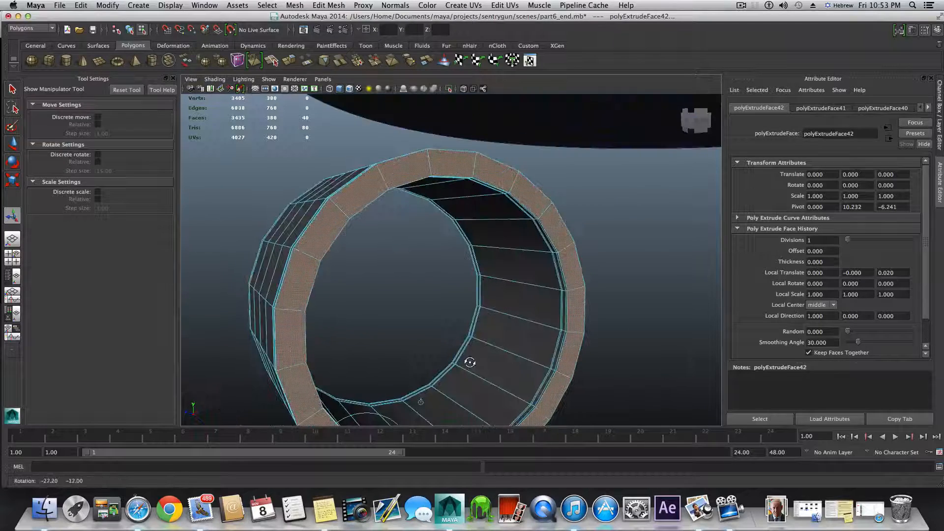
pyautogui.moveTo(515, 311); pyautogui.dragTo(512, 281, button='right')
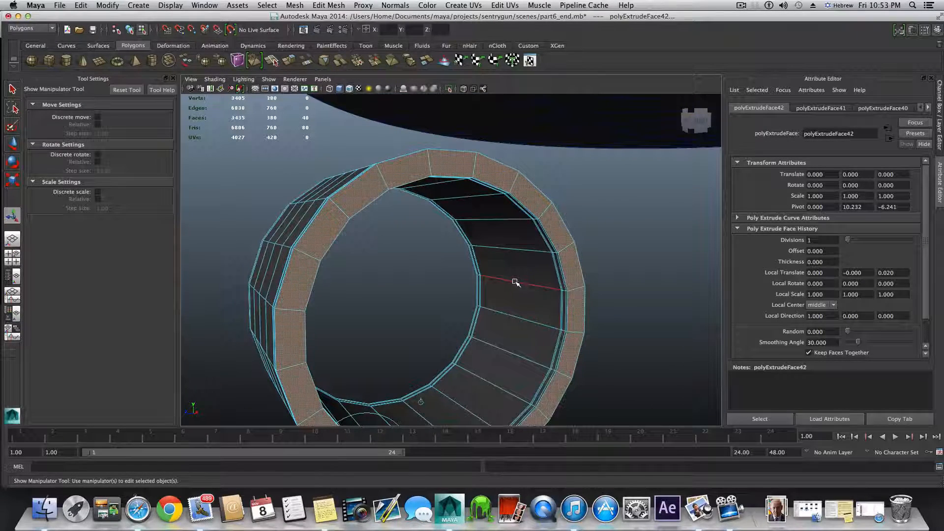
pyautogui.click(514, 283)
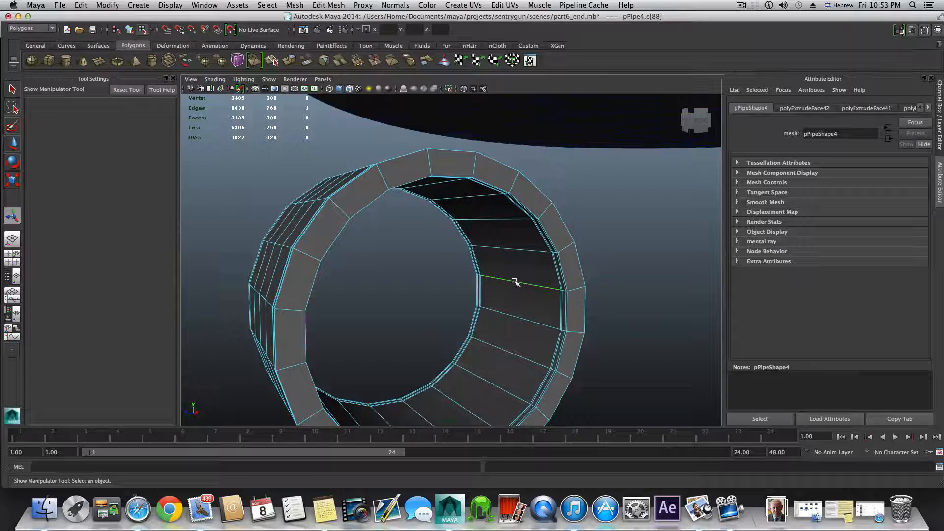
pyautogui.keyDown('shift'); pyautogui.moveTo(520, 275); pyautogui.dragTo(485, 294, button='right'); pyautogui.keyUp('shift')
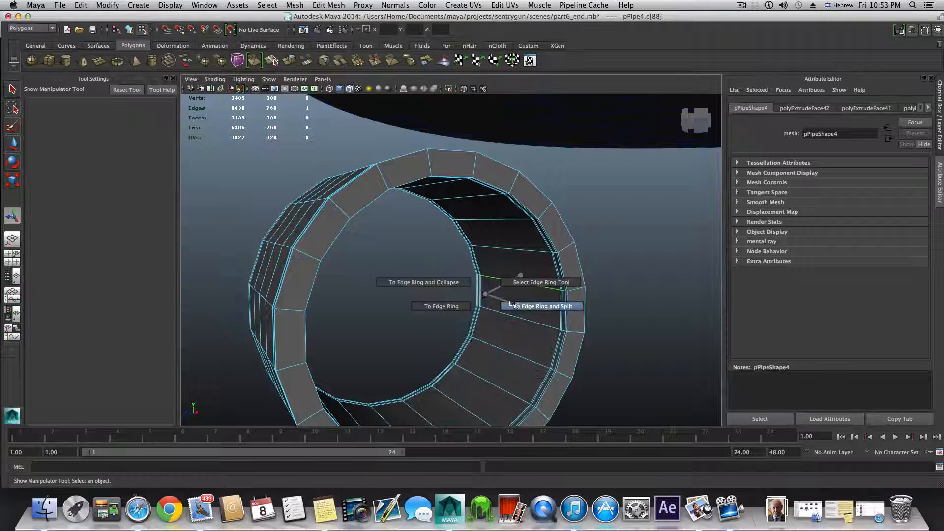
# Step: Use the Offset Edge Loop Tool to add loops on both sides of the inner wall's middle loop
pyautogui.keyDown('alt'); pyautogui.moveTo(529, 331); pyautogui.dragTo(403, 321); pyautogui.keyUp('alt')
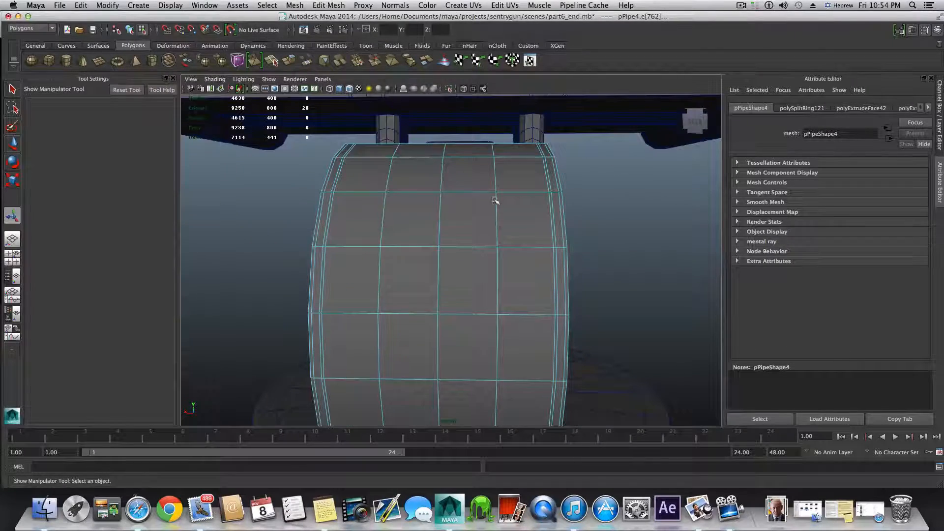
pyautogui.keyDown('alt'); pyautogui.moveTo(469, 239); pyautogui.dragTo(398, 294); pyautogui.keyUp('alt')
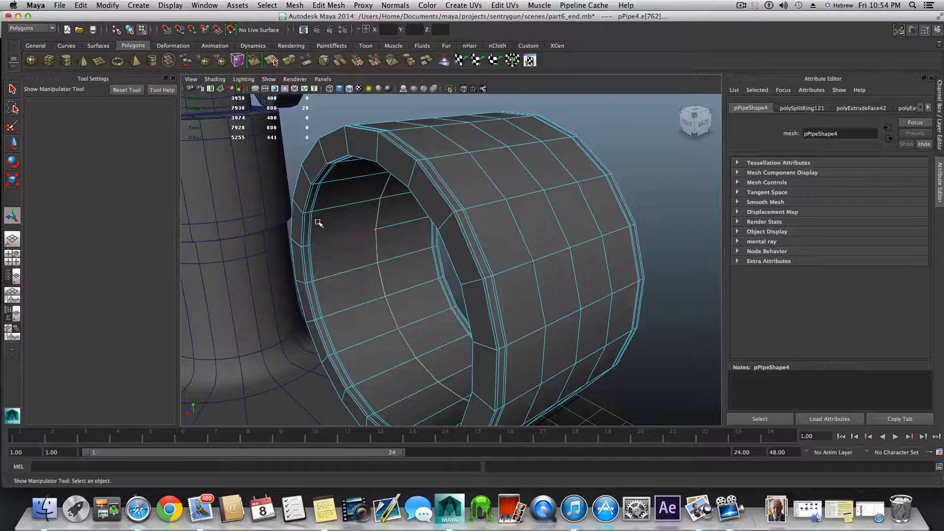
pyautogui.click(329, 5)
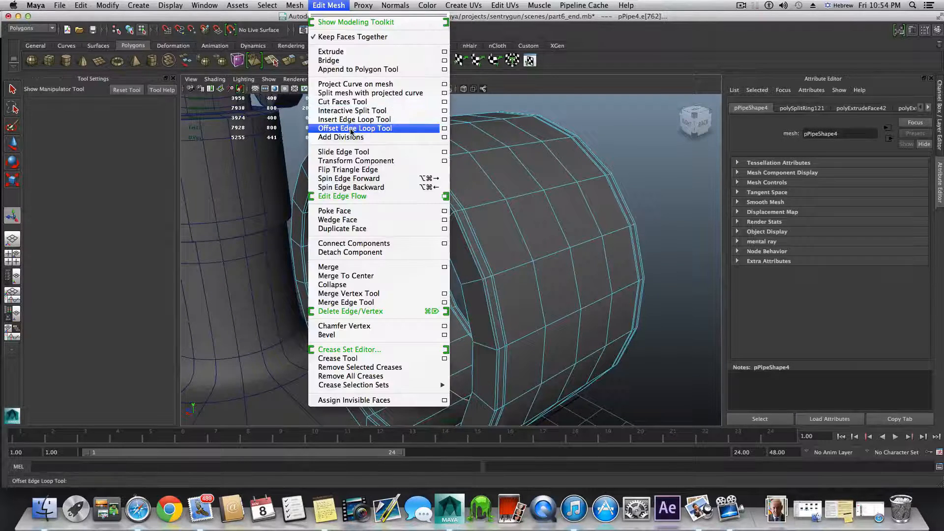
pyautogui.click(351, 129)
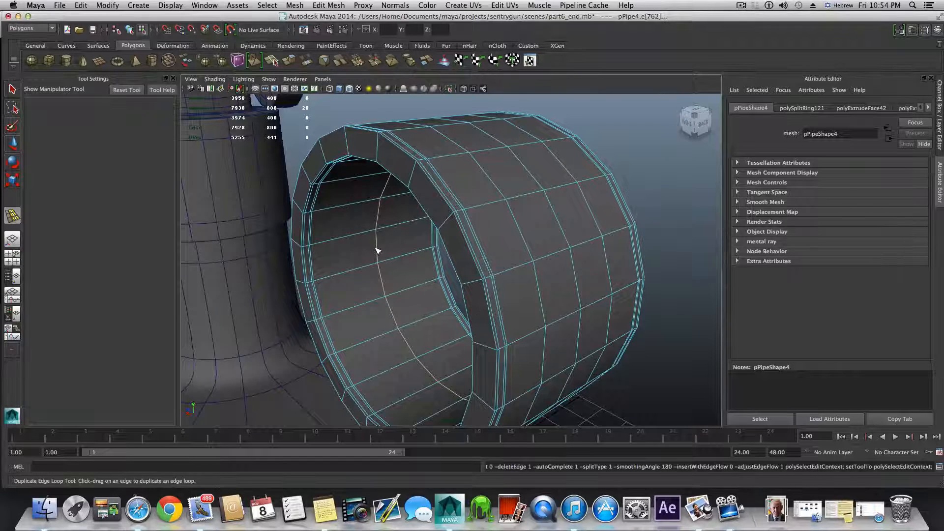
pyautogui.click(7, 258)
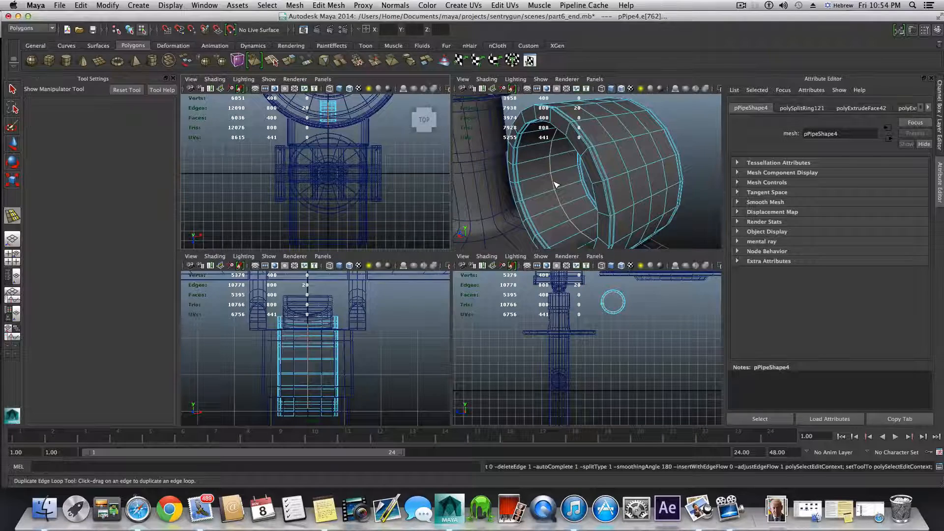
pyautogui.click(554, 184)
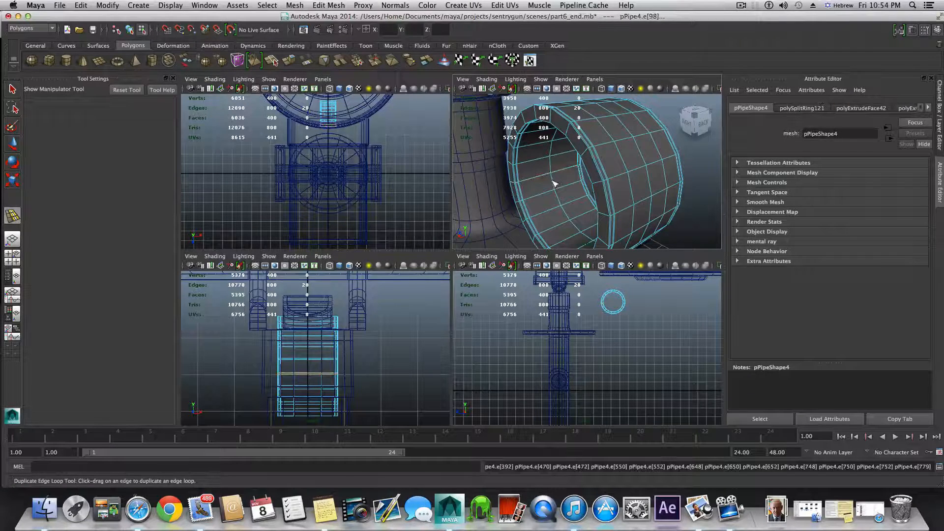
pyautogui.scroll(5, 554, 187)
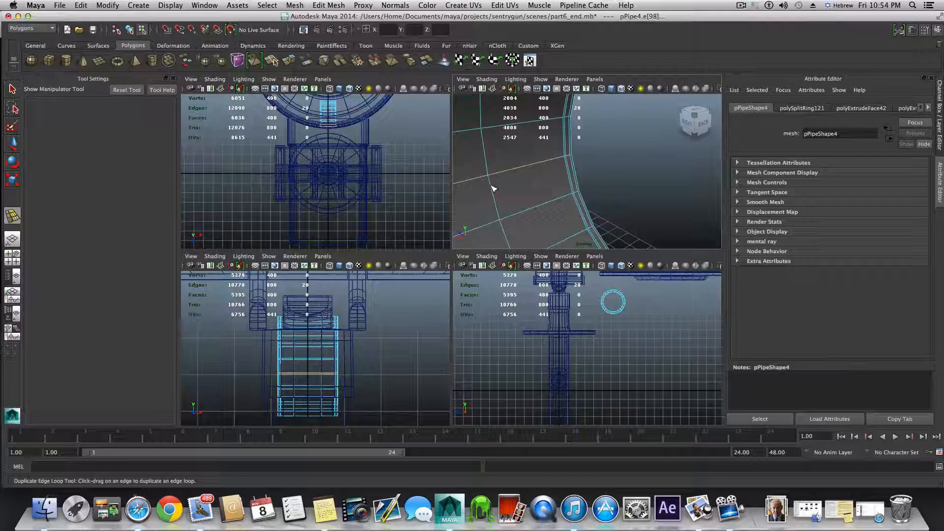
pyautogui.click(493, 188)
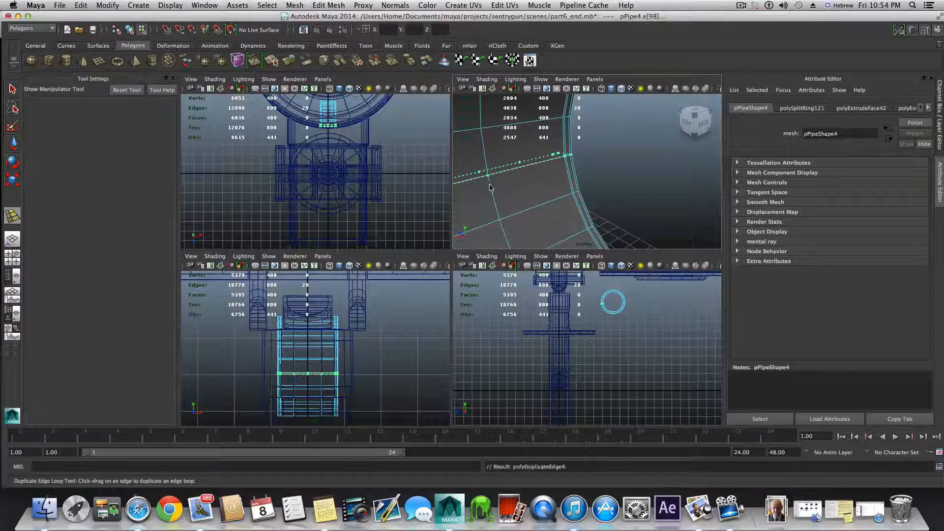
pyautogui.moveTo(486, 160); pyautogui.dragTo(482, 157)
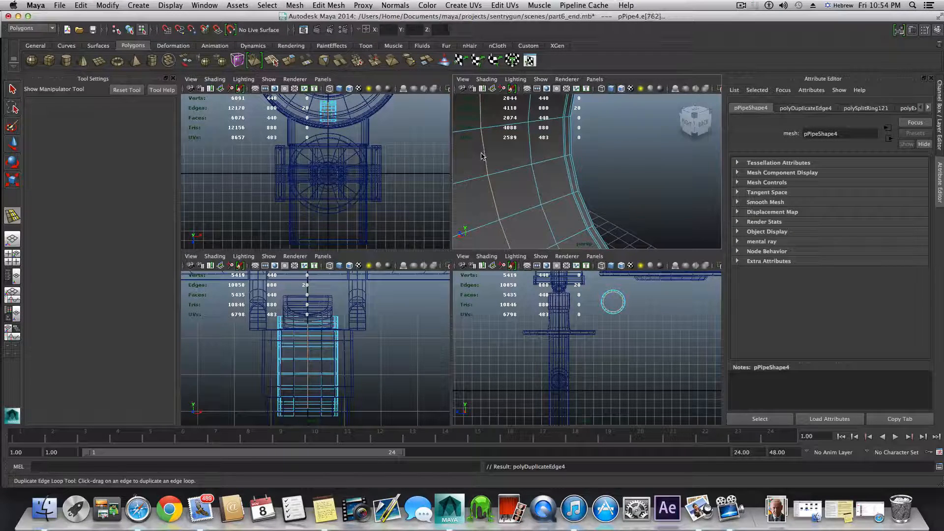
# Step: Maximize the perspective view, leave the offset loop tool and return the ring to object selection
pyautogui.scroll(5, 505, 231)
pyautogui.scroll(-10, 504, 227)
pyautogui.press('space')
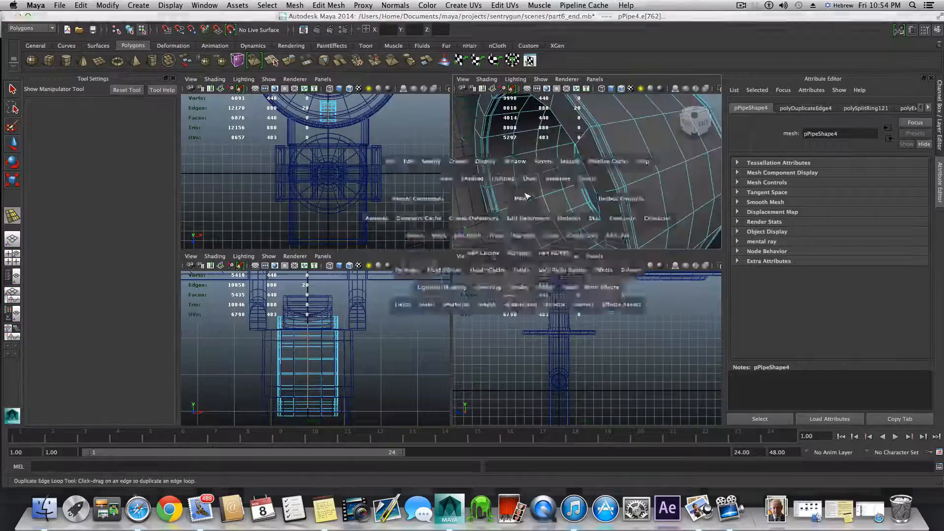
pyautogui.press('space')
pyautogui.press('space')
pyautogui.scroll(-8, 509, 221)
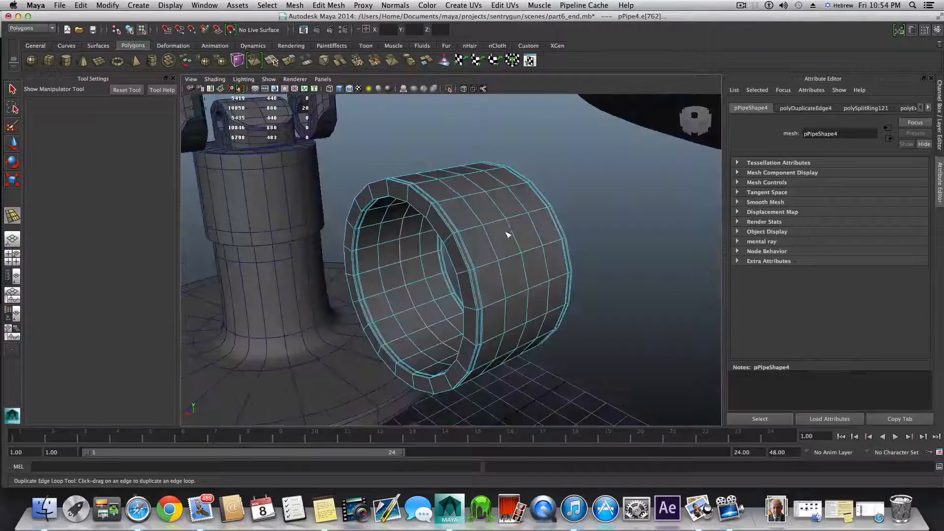
pyautogui.keyDown('alt'); pyautogui.moveTo(506, 231); pyautogui.dragTo(479, 218); pyautogui.keyUp('alt')
pyautogui.press('q')
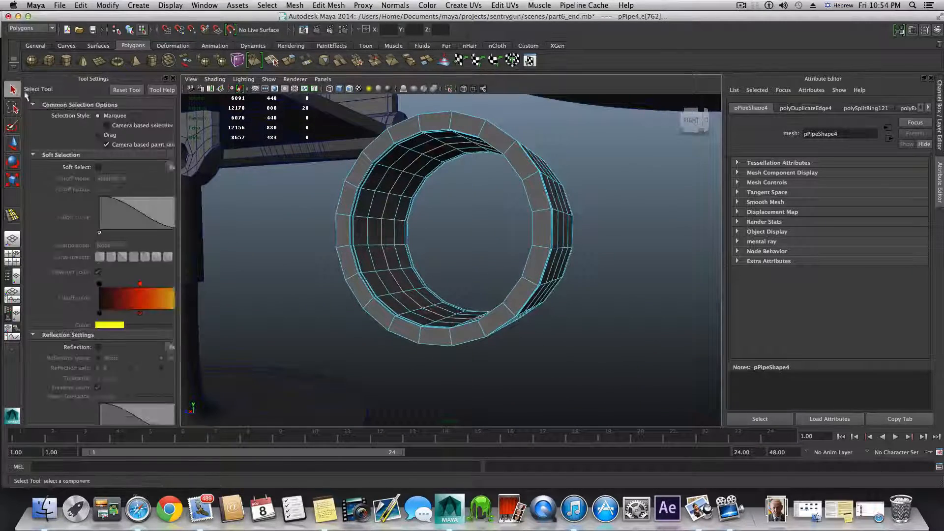
pyautogui.press('F8')
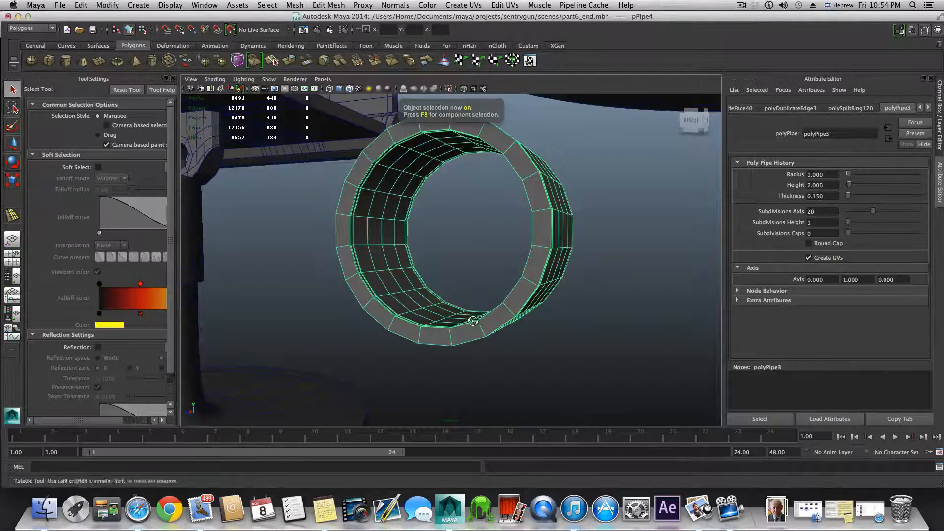
pyautogui.keyDown('alt'); pyautogui.moveTo(441, 260); pyautogui.dragTo(499, 322); pyautogui.keyUp('alt')
pyautogui.moveTo(550, 291); pyautogui.dragTo(544, 263, button='right')
pyautogui.keyDown('alt'); pyautogui.moveTo(545, 263); pyautogui.dragTo(517, 302, button='middle'); pyautogui.keyUp('alt')
pyautogui.press('F8')
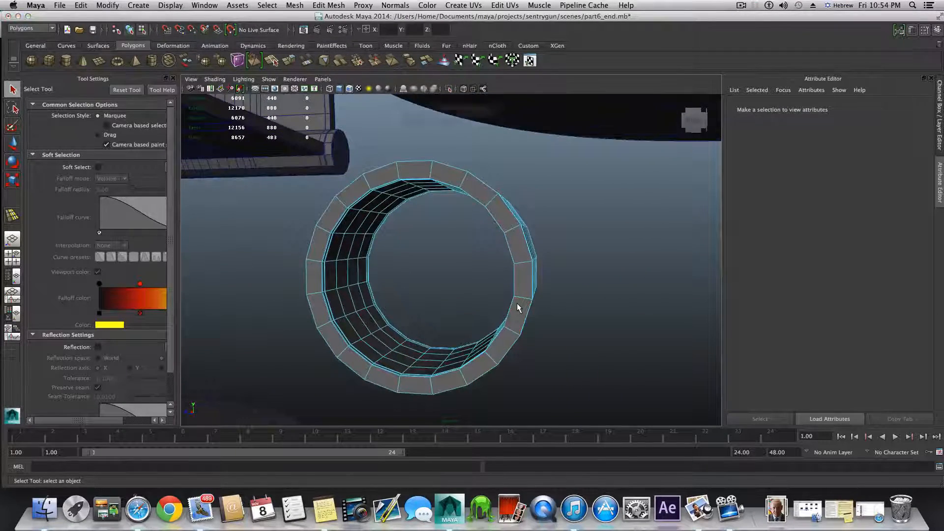
# Step: Insert two edge loops close to the borders of the ring's end face with the Insert Edge Loop Tool, undoing misplaced loops
pyautogui.keyDown('alt'); pyautogui.moveTo(518, 303); pyautogui.dragTo(528, 292); pyautogui.keyUp('alt')
pyautogui.keyDown('alt'); pyautogui.moveTo(528, 291); pyautogui.dragTo(558, 290, button='right'); pyautogui.keyUp('alt')
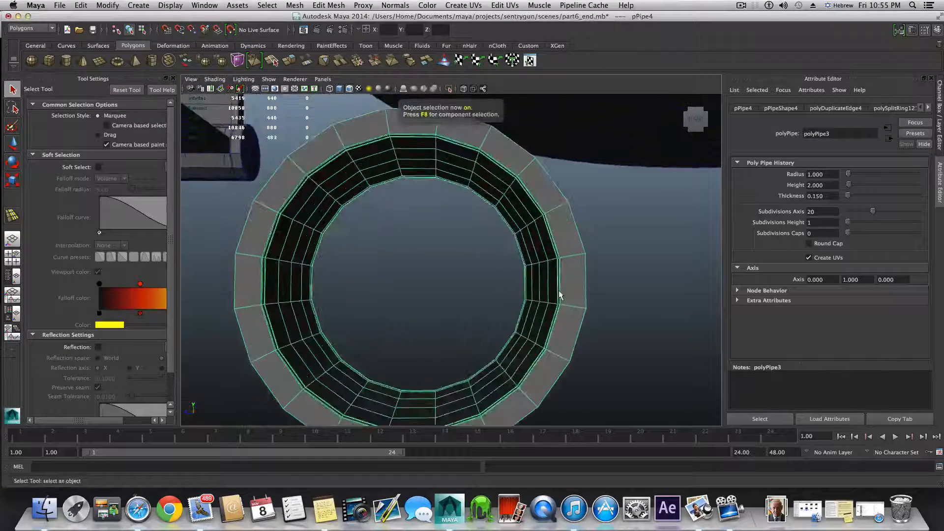
pyautogui.keyDown('alt'); pyautogui.moveTo(558, 290); pyautogui.dragTo(521, 335, button='middle'); pyautogui.keyUp('alt')
pyautogui.keyDown('shift'); pyautogui.moveTo(521, 285); pyautogui.dragTo(494, 294, button='right'); pyautogui.keyUp('shift')
pyautogui.scroll(5, 533, 295)
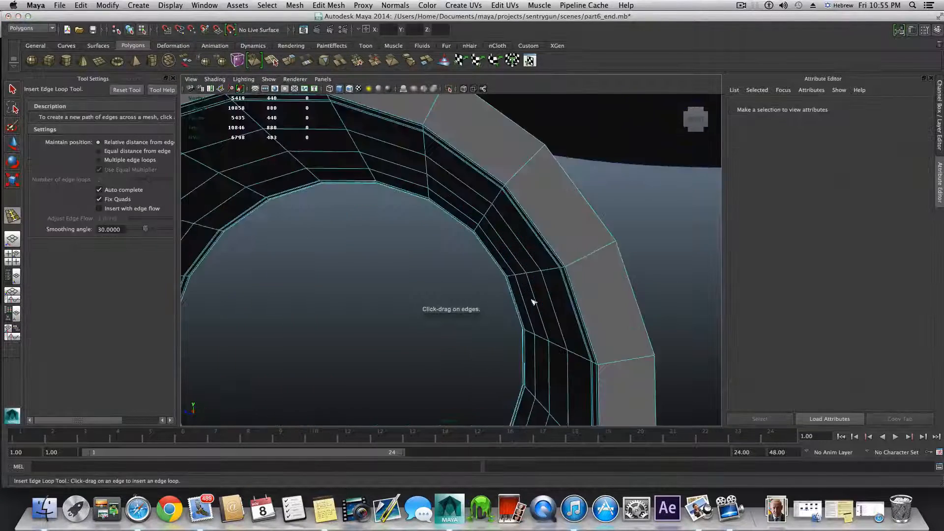
pyautogui.moveTo(545, 281); pyautogui.dragTo(506, 214)
pyautogui.press('z')
pyautogui.press('z')
pyautogui.press('z')
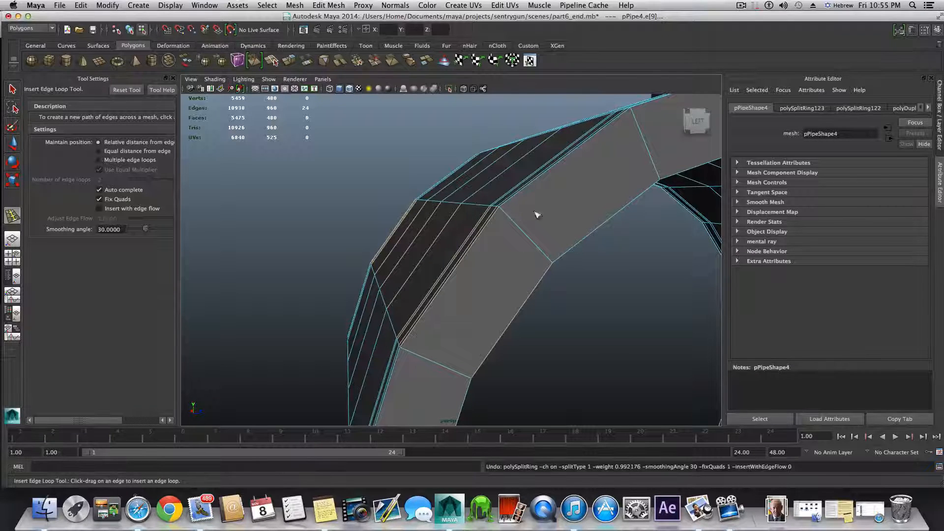
# Step: Insert edge loops close to the inner and outer borders of the ring's other end face, undoing any misplaced loop
pyautogui.moveTo(660, 177); pyautogui.dragTo(661, 180)
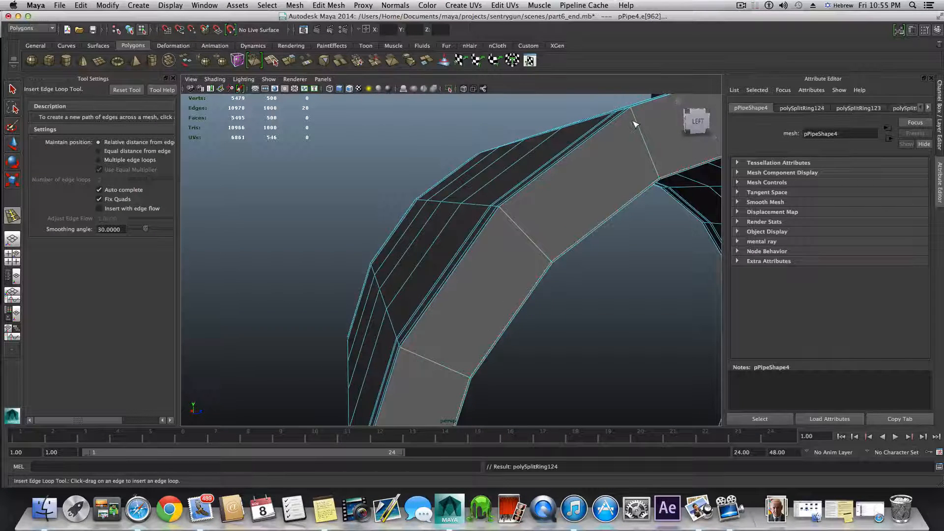
pyautogui.moveTo(638, 120); pyautogui.dragTo(638, 120)
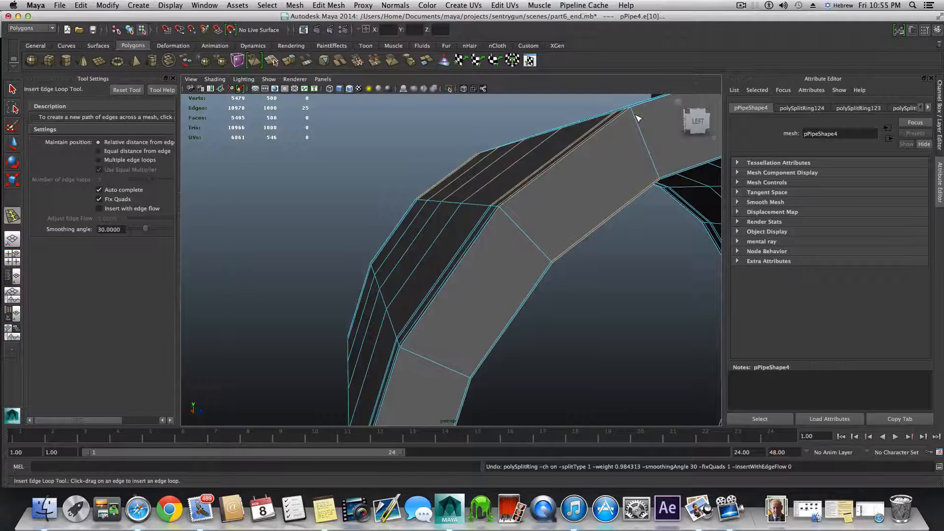
pyautogui.press('z')
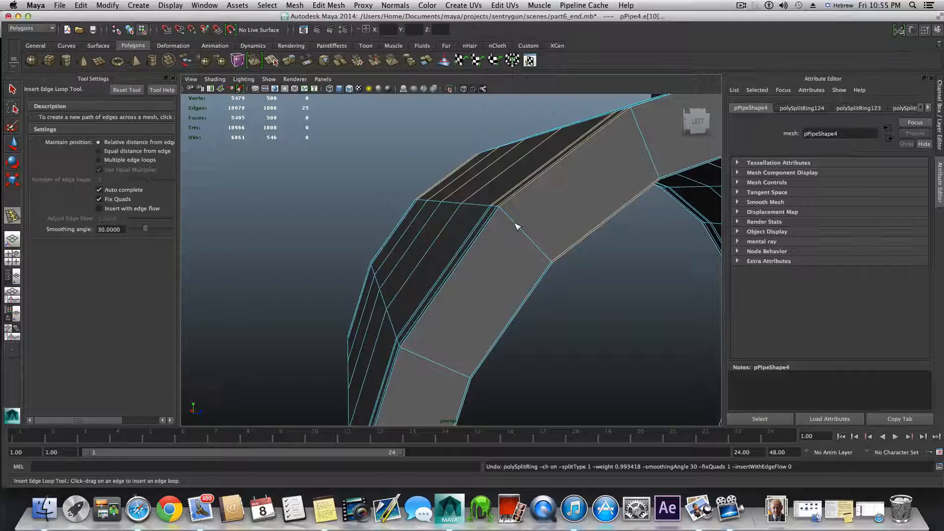
pyautogui.moveTo(516, 226); pyautogui.dragTo(500, 210)
pyautogui.scroll(-5, 563, 250)
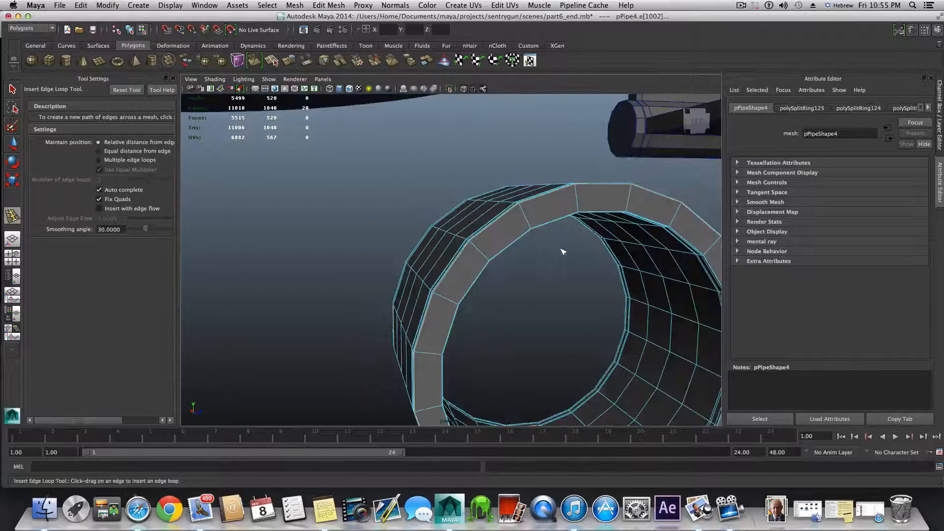
# Step: Return to object selection, leave the edge loop tool, select the ring and center its pivot
pyautogui.keyDown('alt'); pyautogui.moveTo(636, 286); pyautogui.dragTo(492, 207); pyautogui.keyUp('alt')
pyautogui.keyDown('alt'); pyautogui.moveTo(492, 207); pyautogui.dragTo(555, 236, button='middle'); pyautogui.keyUp('alt')
pyautogui.keyDown('alt'); pyautogui.moveTo(484, 251); pyautogui.dragTo(683, 245); pyautogui.keyUp('alt')
pyautogui.keyDown('alt'); pyautogui.moveTo(551, 244); pyautogui.dragTo(501, 243, button='right'); pyautogui.keyUp('alt')
pyautogui.scroll(-5, 512, 246)
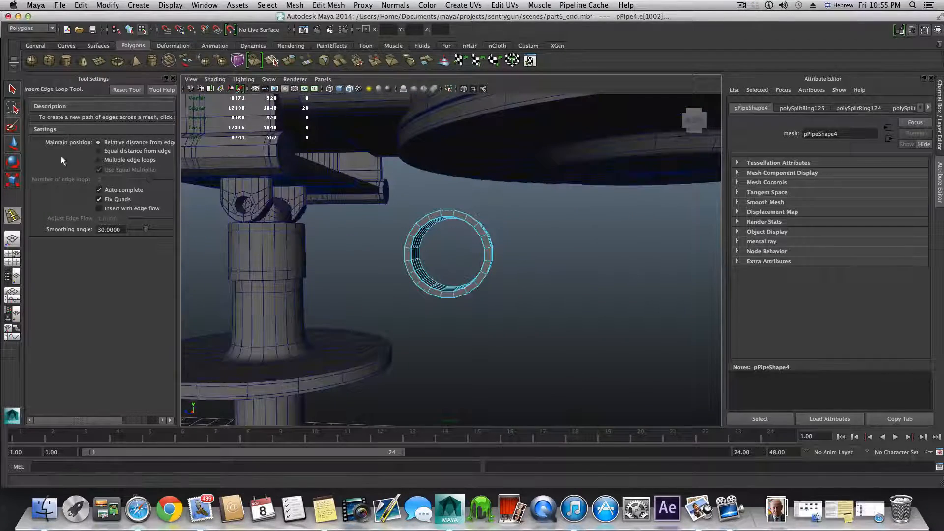
pyautogui.press('F8')
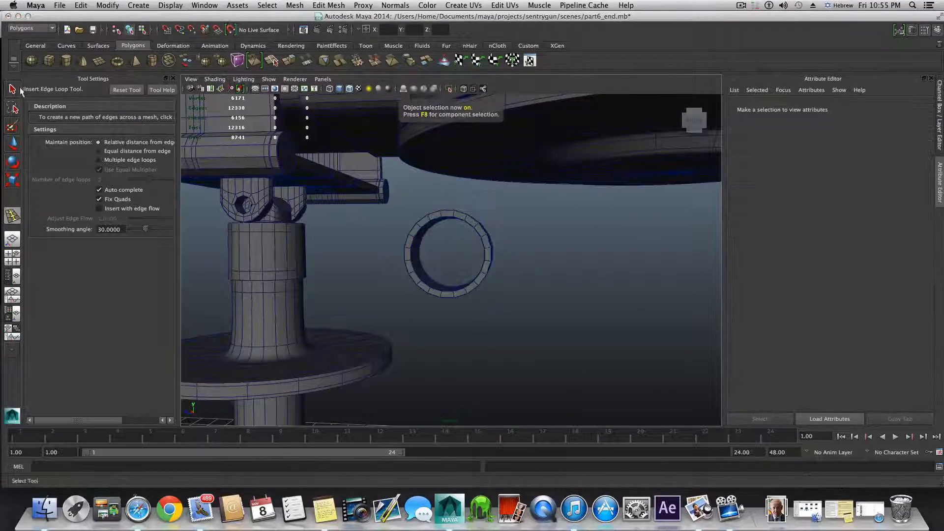
pyautogui.click(13, 89)
pyautogui.scroll(-3, 440, 269)
pyautogui.click(450, 272)
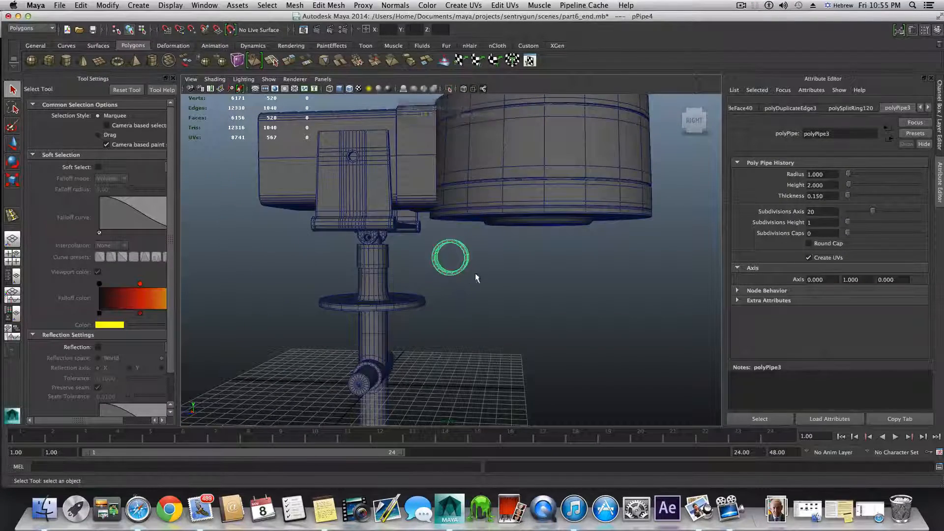
pyautogui.keyDown('alt'); pyautogui.moveTo(476, 278); pyautogui.dragTo(396, 204); pyautogui.keyUp('alt')
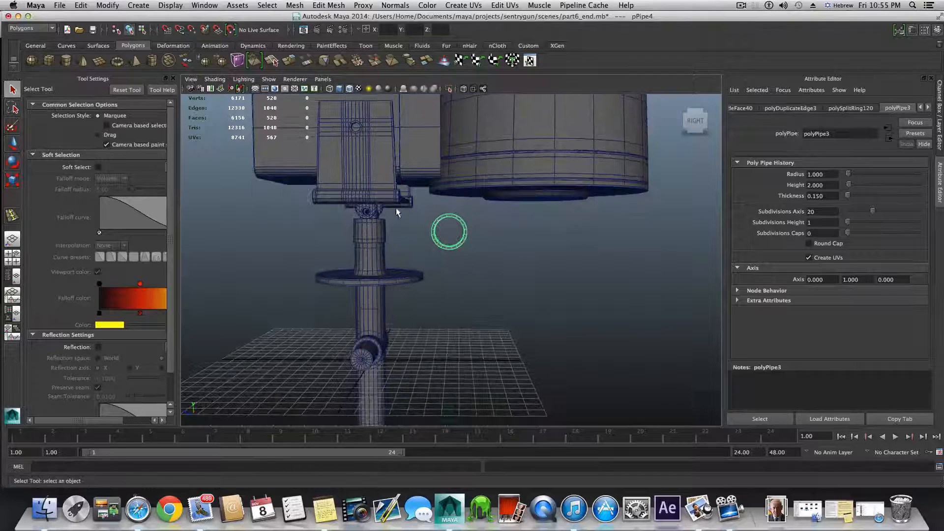
pyautogui.click(108, 5)
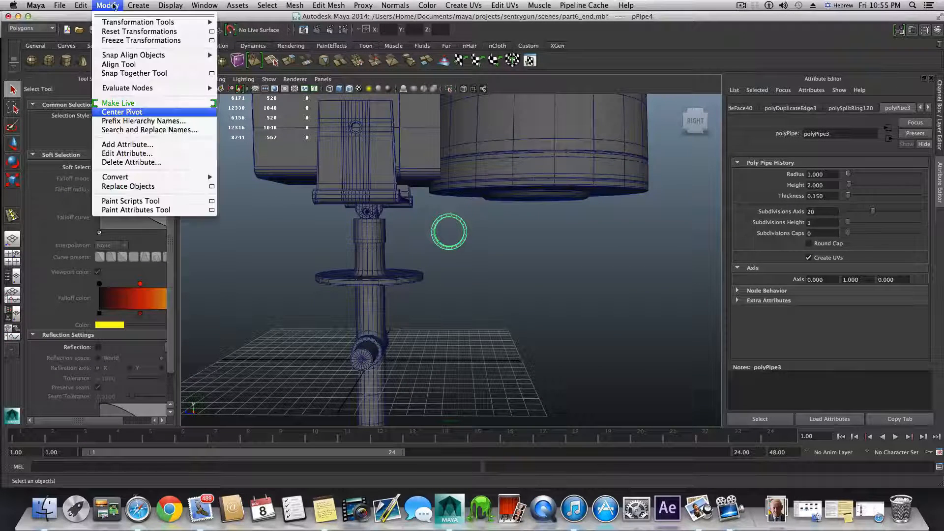
pyautogui.click(137, 112)
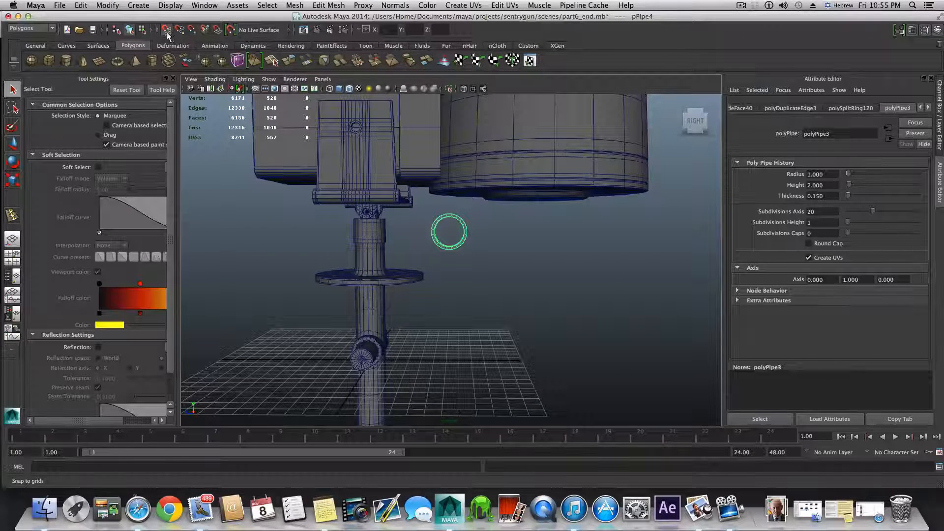
# Step: Move the ring straight down beside the pole so its center sits on the ground grid
pyautogui.click(11, 145)
pyautogui.moveTo(448, 219); pyautogui.dragTo(458, 357)
pyautogui.keyDown('alt'); pyautogui.moveTo(458, 356); pyautogui.dragTo(464, 217, button='middle'); pyautogui.keyUp('alt')
pyautogui.keyDown('alt'); pyautogui.moveTo(464, 216); pyautogui.dragTo(609, 257, button='right'); pyautogui.keyUp('alt')
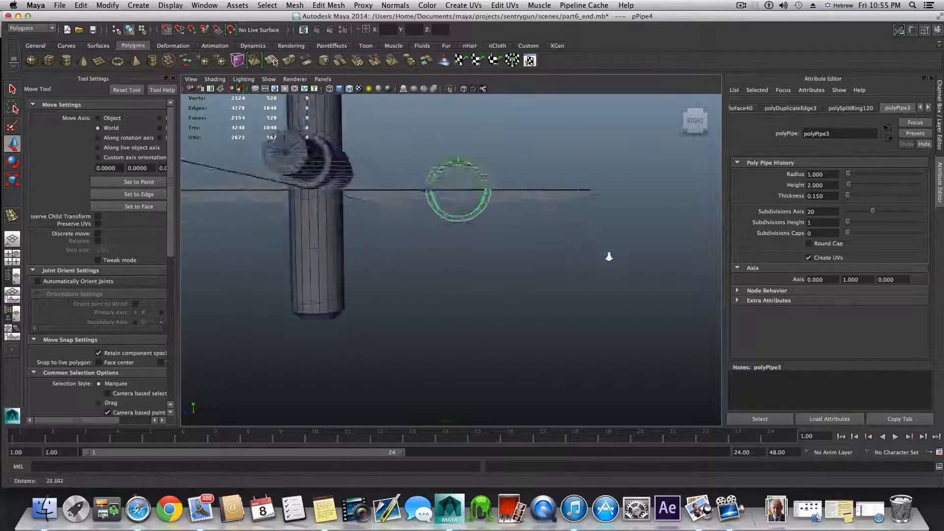
pyautogui.keyDown('alt'); pyautogui.moveTo(609, 257); pyautogui.dragTo(543, 204); pyautogui.keyUp('alt')
pyautogui.keyDown('alt'); pyautogui.moveTo(543, 204); pyautogui.dragTo(545, 257, button='middle'); pyautogui.keyUp('alt')
pyautogui.keyDown('alt'); pyautogui.moveTo(480, 244); pyautogui.dragTo(450, 213); pyautogui.keyUp('alt')
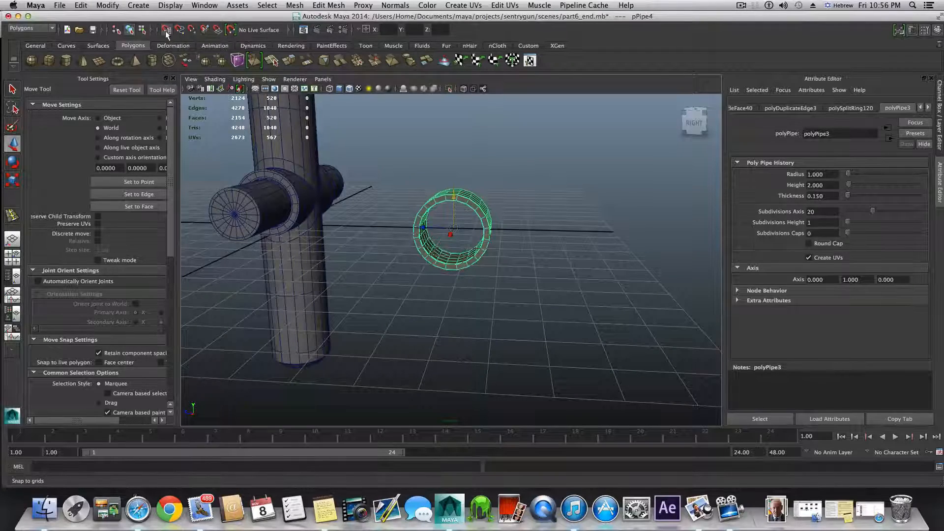
pyautogui.keyDown('alt'); pyautogui.moveTo(518, 252); pyautogui.dragTo(584, 279); pyautogui.keyUp('alt')
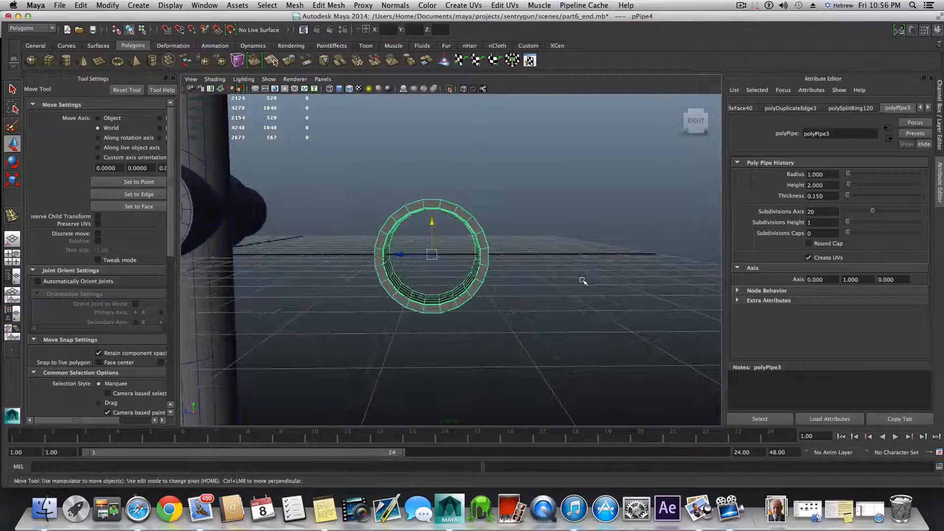
# Step: Duplicate the ring and slide the copy away from the pole to a Z translation of about -10.97
pyautogui.hotkey('ctrl', 'd')
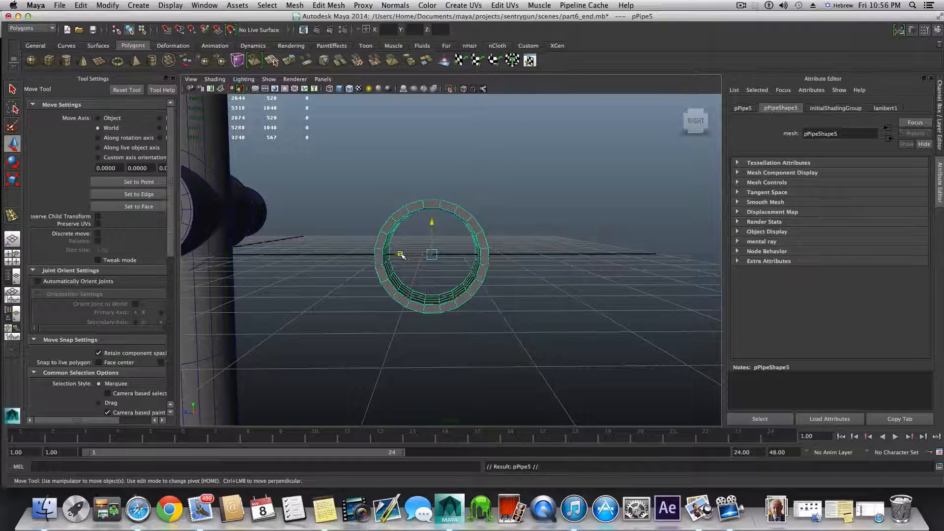
pyautogui.moveTo(401, 255); pyautogui.dragTo(575, 259)
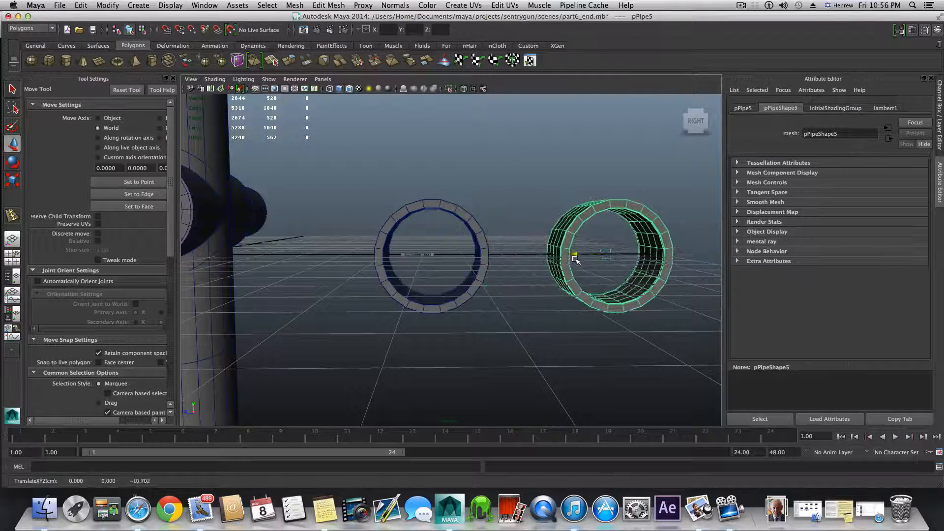
pyautogui.keyDown('alt'); pyautogui.moveTo(575, 259); pyautogui.dragTo(496, 276, button='middle'); pyautogui.keyUp('alt')
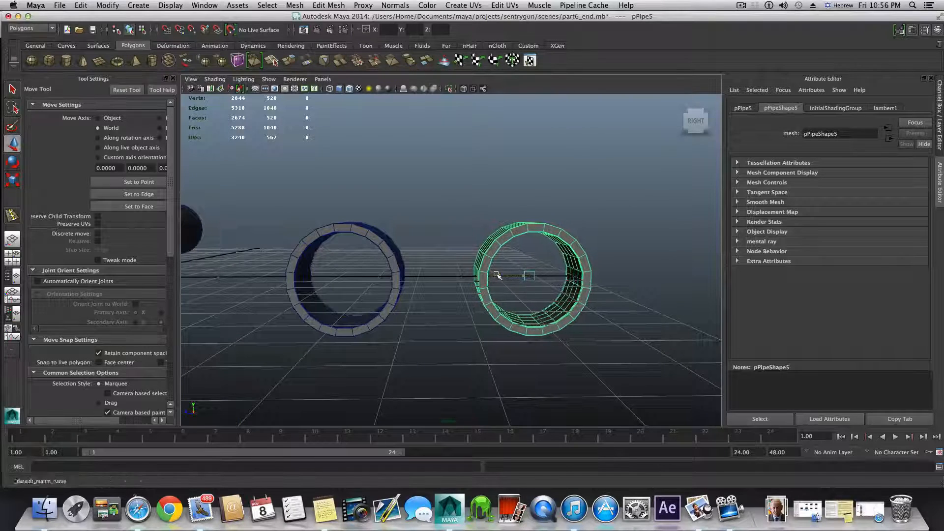
pyautogui.moveTo(497, 275)
pyautogui.mouseDown()
pyautogui.moveTo(427, 275)
pyautogui.moveTo(501, 274)
pyautogui.mouseUp()
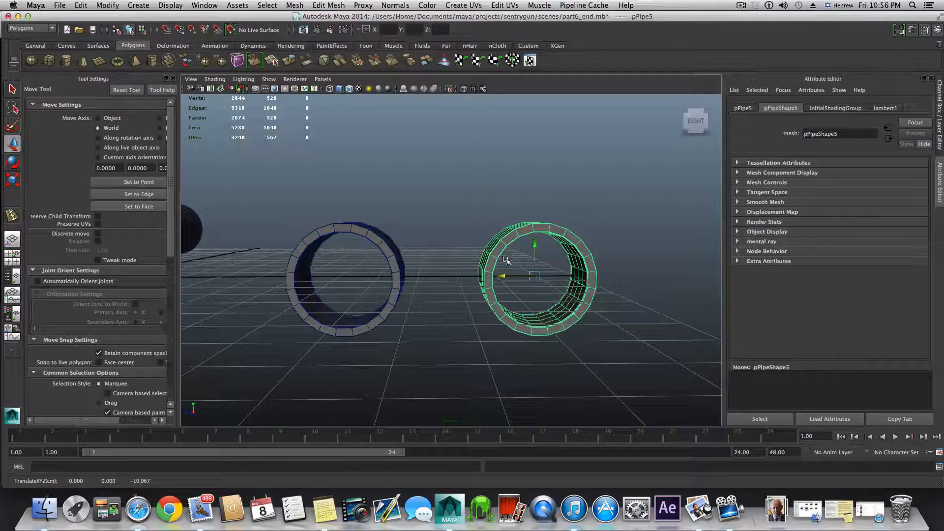
# Step: Examine the copied ring's outer wall and its face rows from several angles
pyautogui.keyDown('alt'); pyautogui.moveTo(519, 299); pyautogui.dragTo(553, 313); pyautogui.keyUp('alt')
pyautogui.keyDown('alt'); pyautogui.moveTo(436, 280); pyautogui.dragTo(578, 320, button='right'); pyautogui.keyUp('alt')
pyautogui.keyDown('alt'); pyautogui.moveTo(579, 319); pyautogui.dragTo(502, 295); pyautogui.keyUp('alt')
pyautogui.keyDown('alt'); pyautogui.moveTo(502, 295); pyautogui.dragTo(515, 314, button='right'); pyautogui.keyUp('alt')
pyautogui.keyDown('alt'); pyautogui.moveTo(515, 313); pyautogui.dragTo(521, 331, button='middle'); pyautogui.keyUp('alt')
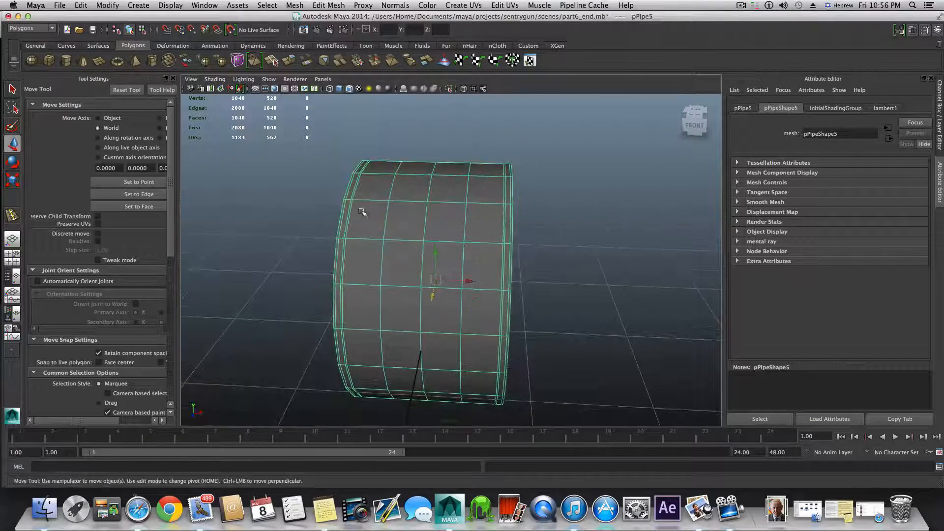
pyautogui.keyDown('alt'); pyautogui.moveTo(400, 266); pyautogui.dragTo(337, 264); pyautogui.keyUp('alt')
pyautogui.keyDown('alt'); pyautogui.moveTo(338, 263); pyautogui.dragTo(391, 271, button='right'); pyautogui.keyUp('alt')
pyautogui.keyDown('alt'); pyautogui.moveTo(394, 269); pyautogui.dragTo(400, 226, button='middle'); pyautogui.keyUp('alt')
pyautogui.moveTo(492, 255); pyautogui.dragTo(495, 280, button='right')
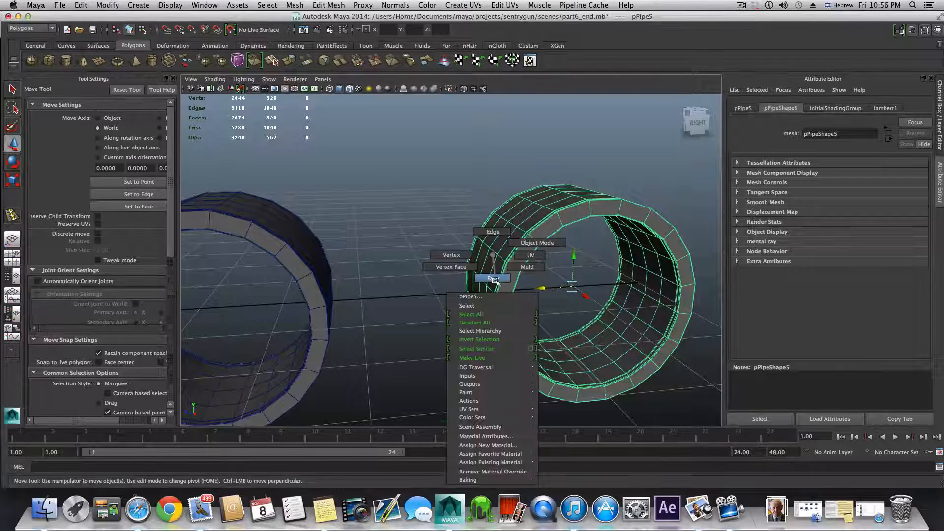
pyautogui.click(481, 257)
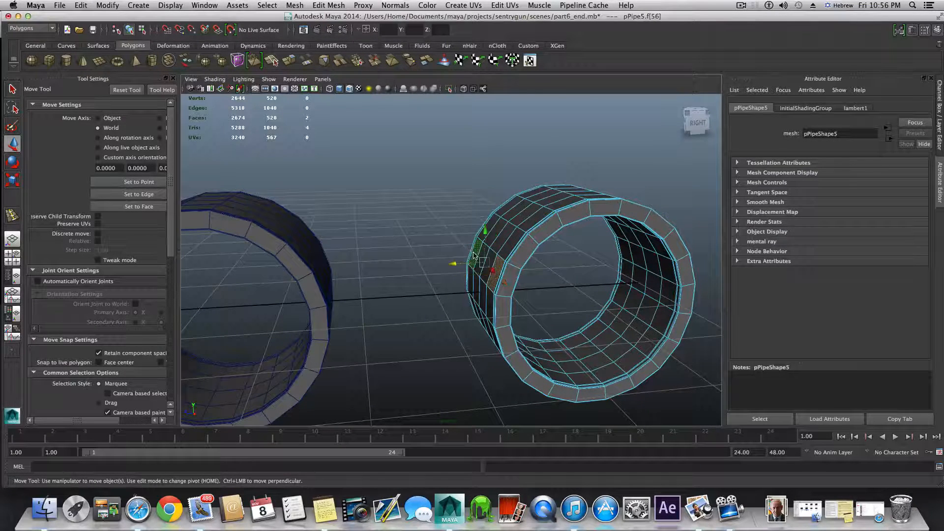
pyautogui.keyDown('shift'); pyautogui.doubleClick(474, 255); pyautogui.keyUp('shift')
pyautogui.keyDown('alt'); pyautogui.moveTo(477, 259); pyautogui.dragTo(567, 285); pyautogui.keyUp('alt')
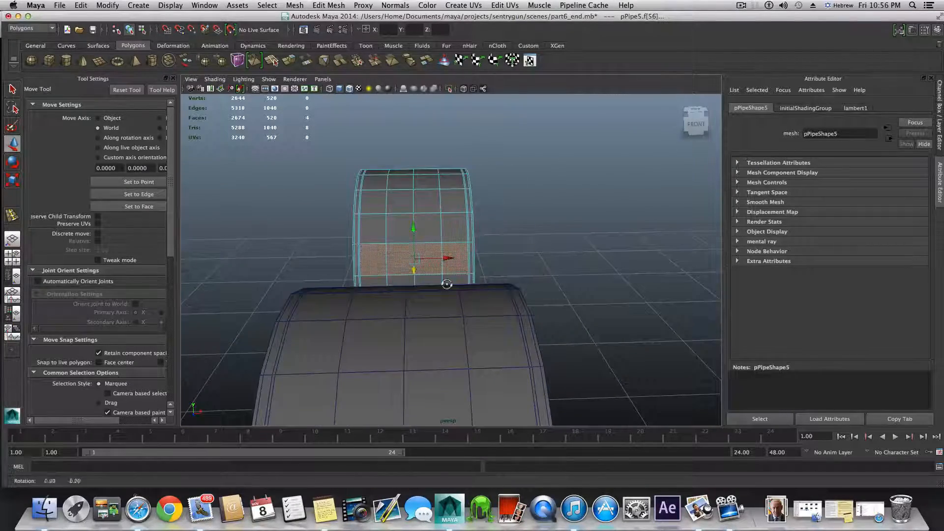
pyautogui.keyDown('alt'); pyautogui.moveTo(446, 284); pyautogui.dragTo(364, 274); pyautogui.keyUp('alt')
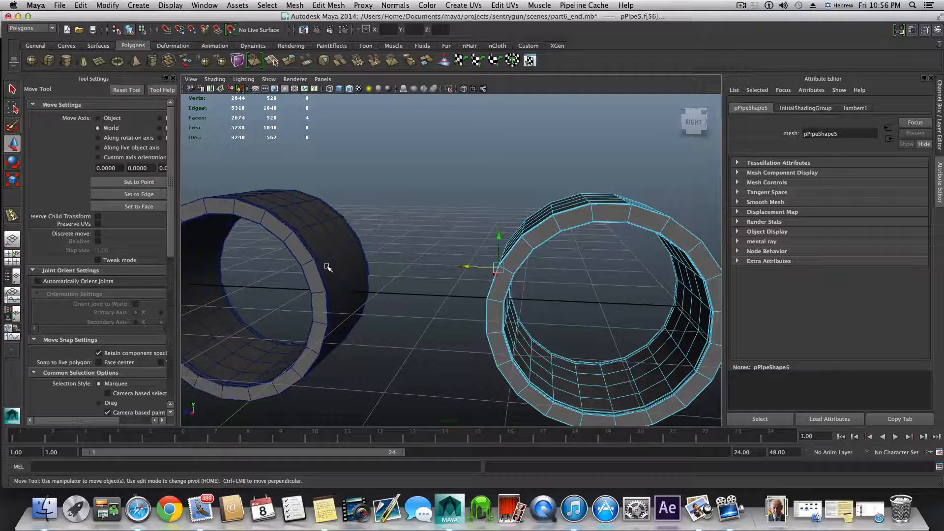
pyautogui.keyDown('alt'); pyautogui.moveTo(335, 267); pyautogui.dragTo(365, 268); pyautogui.keyUp('alt')
pyautogui.press('F8')
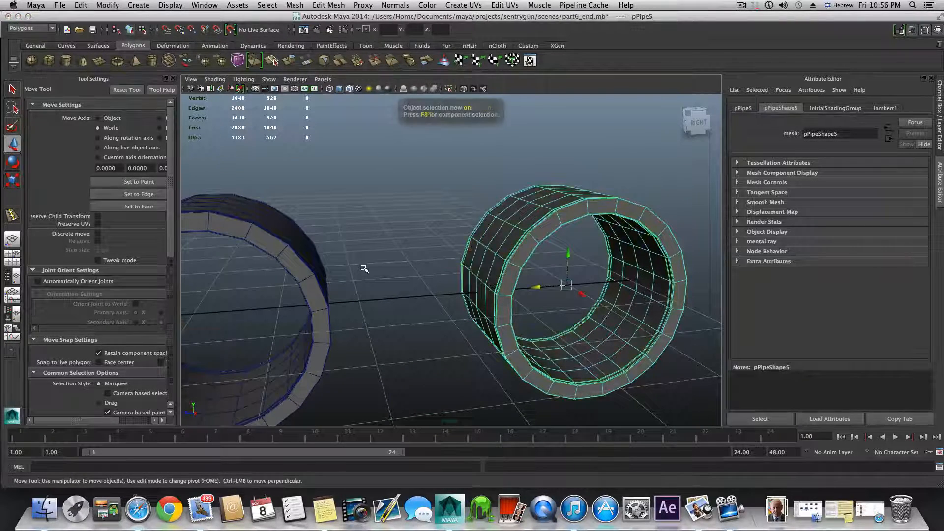
# Step: Select both rings and combine them into a single mesh
pyautogui.click(312, 278)
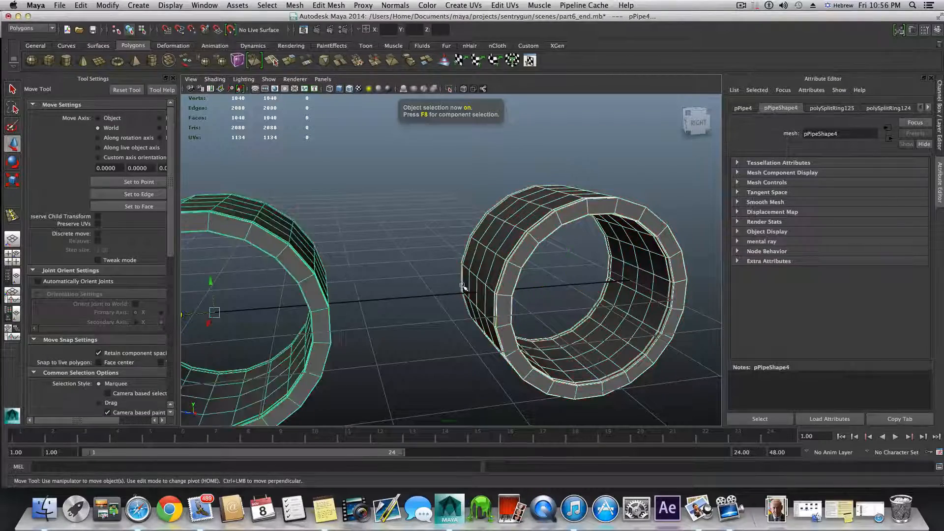
pyautogui.keyDown('alt'); pyautogui.moveTo(543, 270); pyautogui.dragTo(449, 258); pyautogui.keyUp('alt')
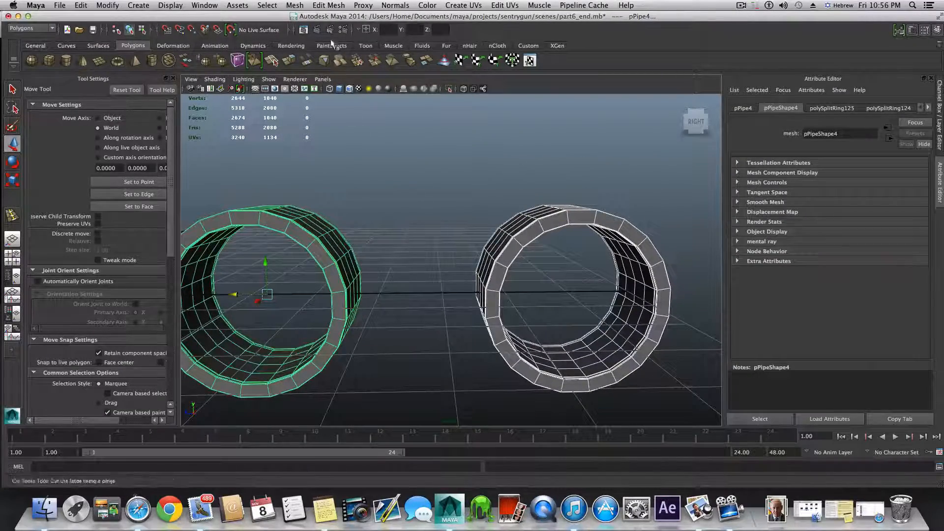
pyautogui.click(298, 6)
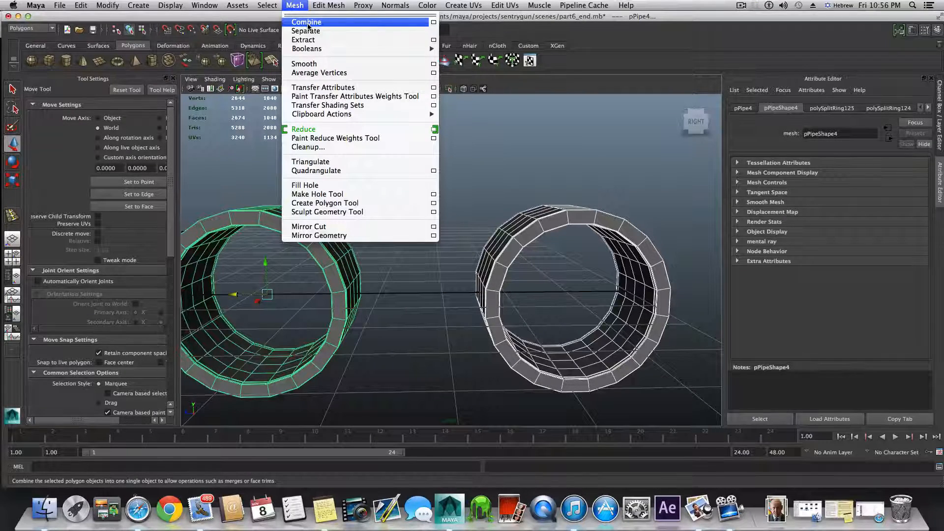
pyautogui.click(307, 23)
# Step: Select the row of four outer-wall faces on each ring where the two rings face each other
pyautogui.keyDown('alt'); pyautogui.moveTo(487, 311); pyautogui.dragTo(484, 249); pyautogui.keyUp('alt')
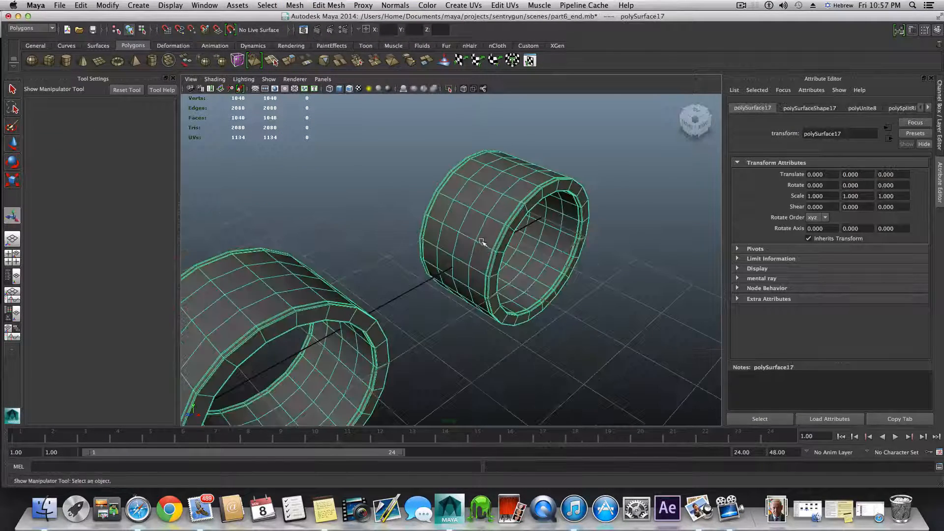
pyautogui.moveTo(484, 249); pyautogui.dragTo(480, 263, button='right')
pyautogui.click(481, 265)
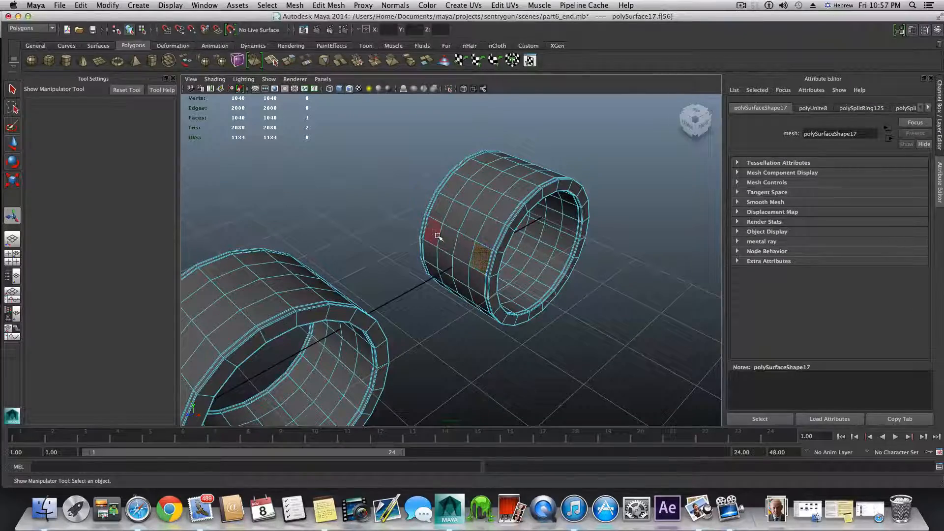
pyautogui.keyDown('shift'); pyautogui.click(435, 234); pyautogui.keyUp('shift')
pyautogui.keyDown('alt'); pyautogui.moveTo(434, 234); pyautogui.dragTo(449, 330); pyautogui.keyUp('alt')
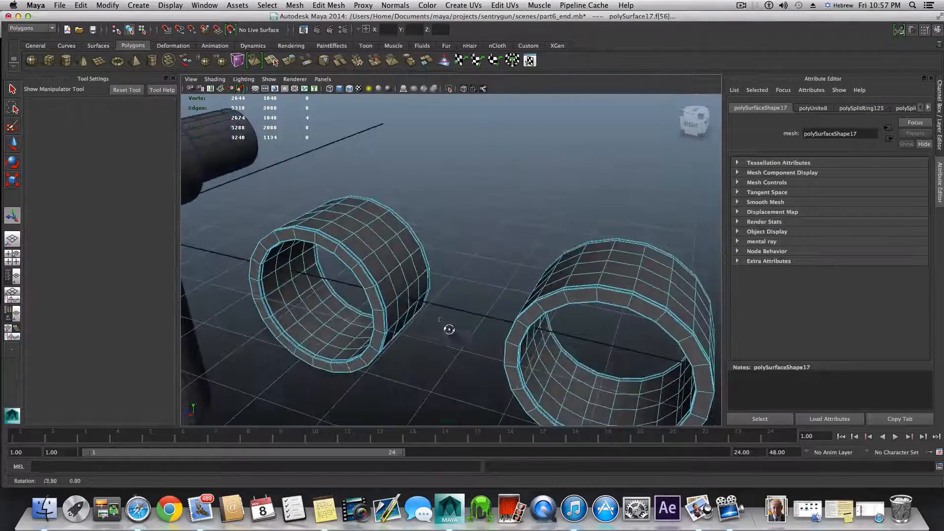
pyautogui.keyDown('shift'); pyautogui.doubleClick(415, 263); pyautogui.keyUp('shift')
pyautogui.keyDown('alt'); pyautogui.moveTo(476, 319); pyautogui.dragTo(450, 302); pyautogui.keyUp('alt')
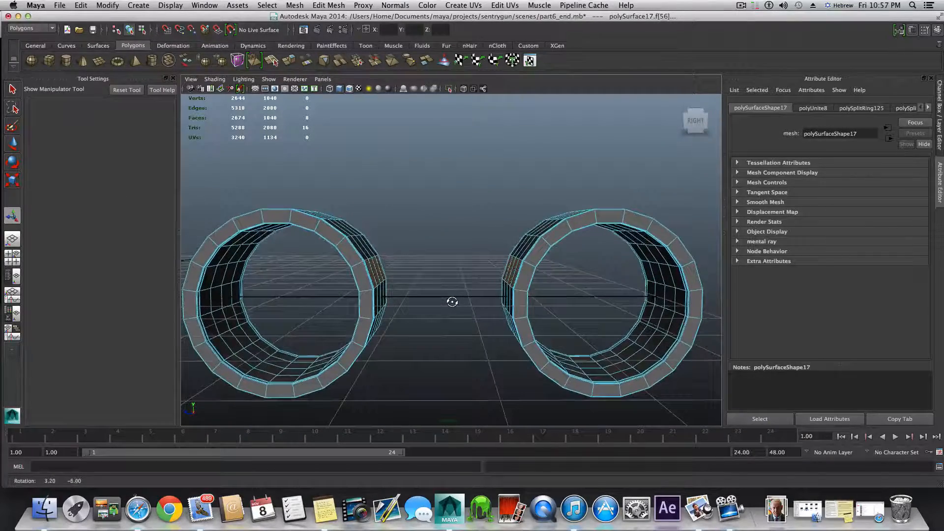
# Step: Bridge the selected faces of the two rings with reset options: linear path, 5 divisions and a smoothing angle of 30
pyautogui.click(330, 6)
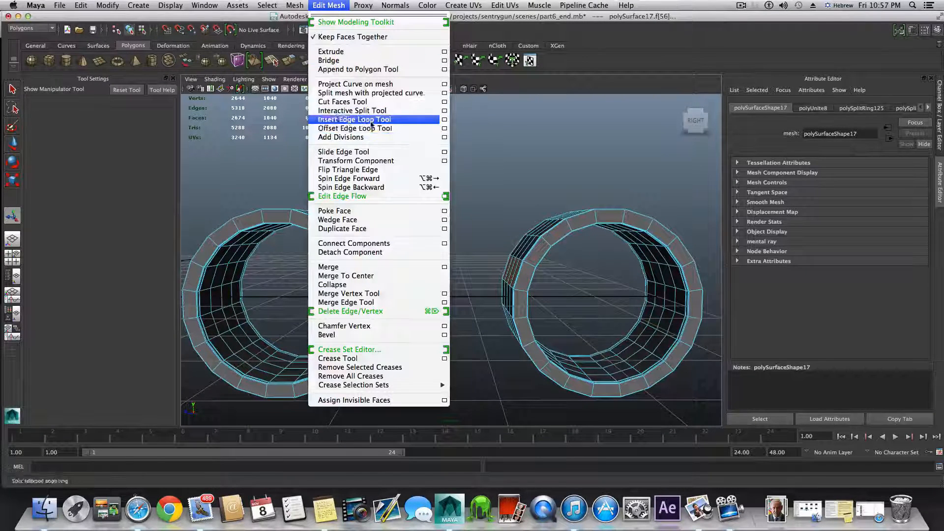
pyautogui.moveTo(295, 6)
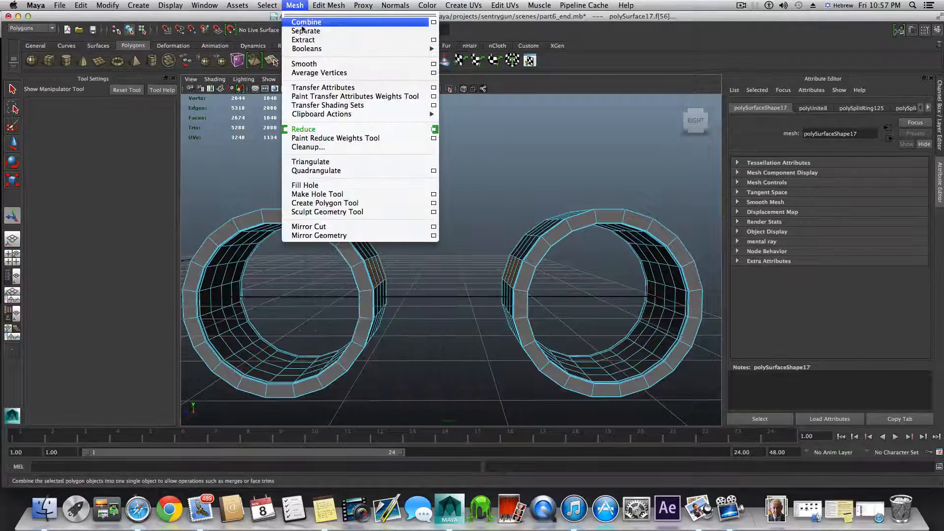
pyautogui.moveTo(328, 6)
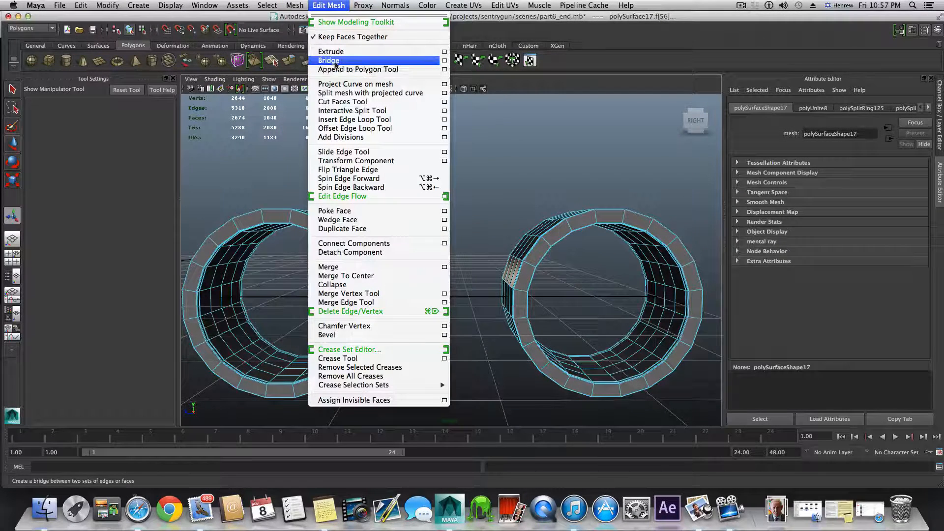
pyautogui.click(444, 60)
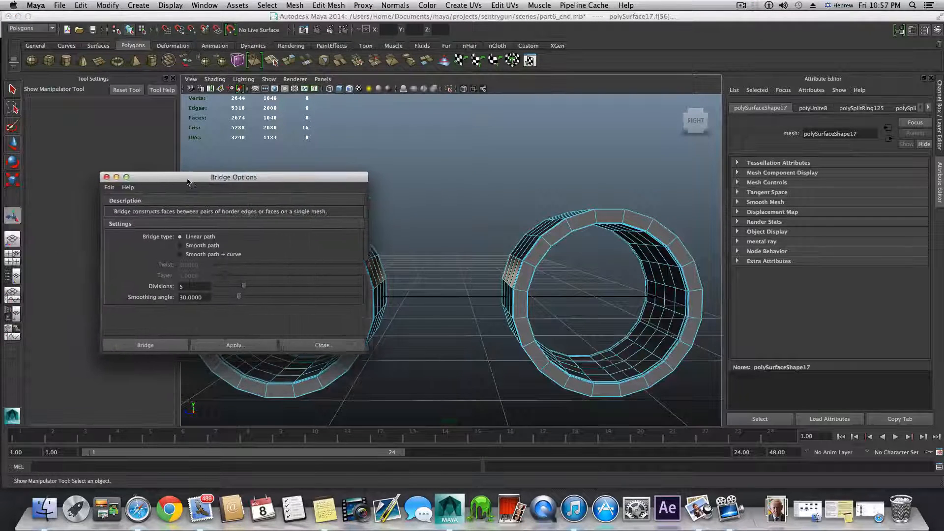
pyautogui.click(113, 187)
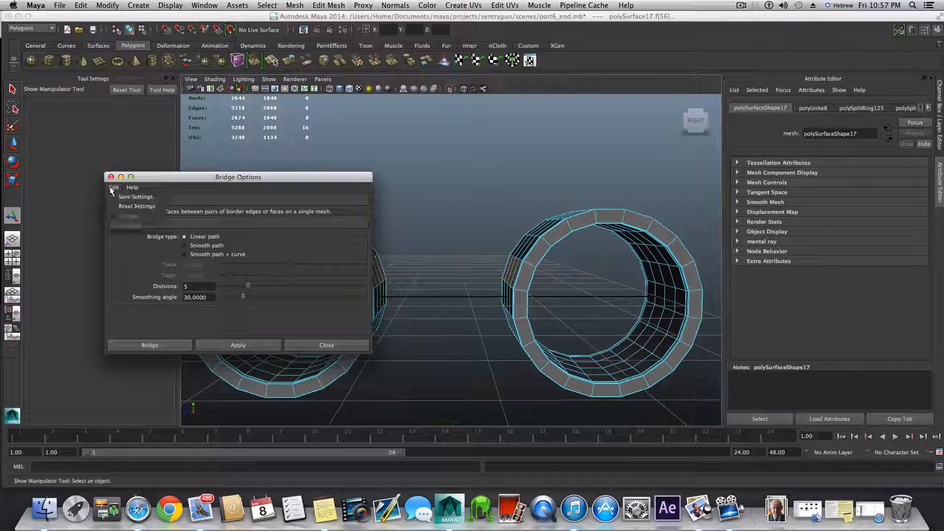
pyautogui.click(125, 206)
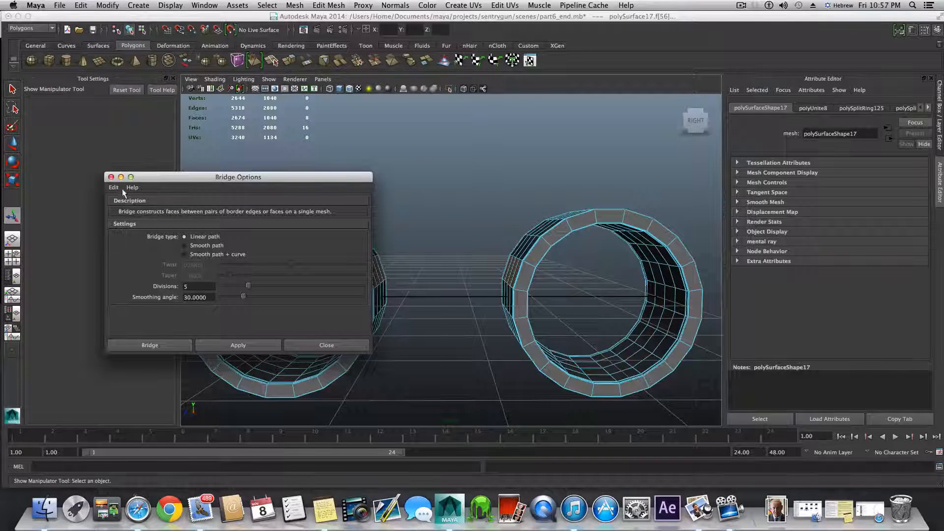
pyautogui.click(242, 346)
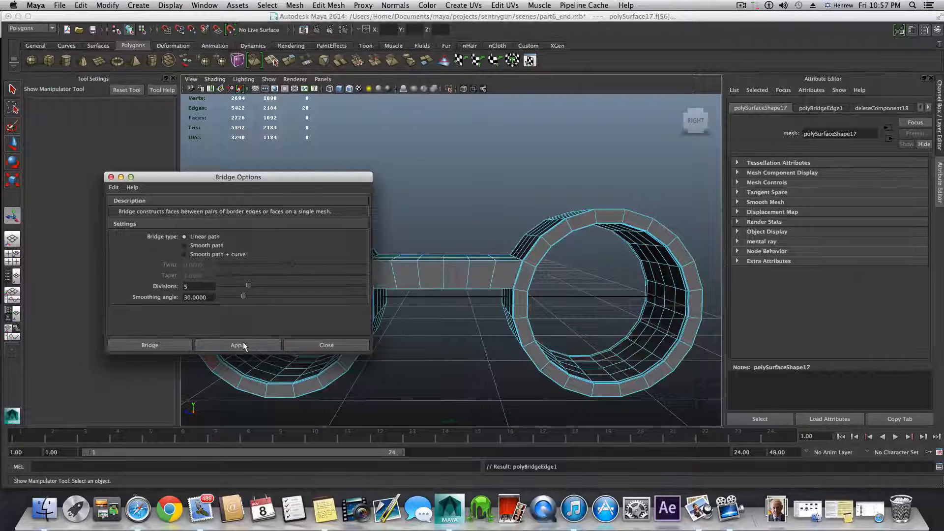
pyautogui.click(111, 177)
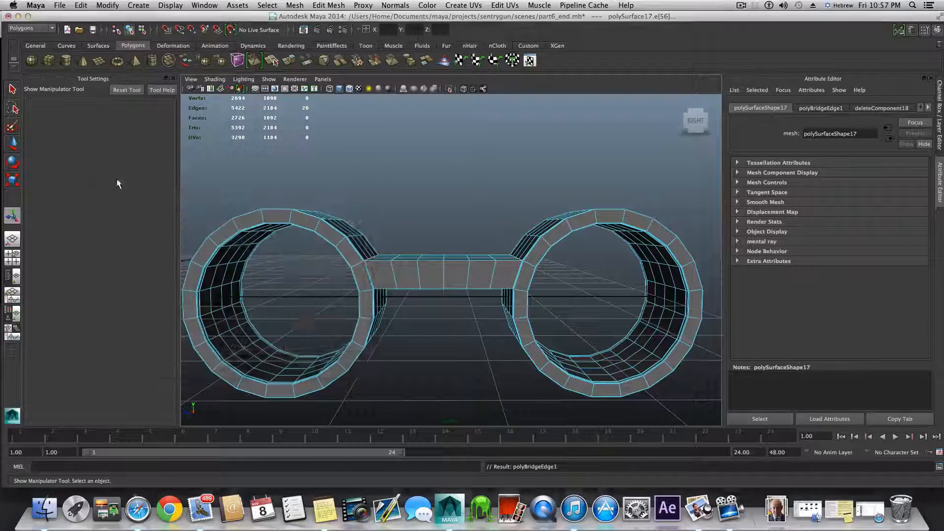
# Step: Select the row of four outer-wall faces just below the bridge on one ring
pyautogui.keyDown('alt'); pyautogui.moveTo(432, 341); pyautogui.dragTo(399, 329); pyautogui.keyUp('alt')
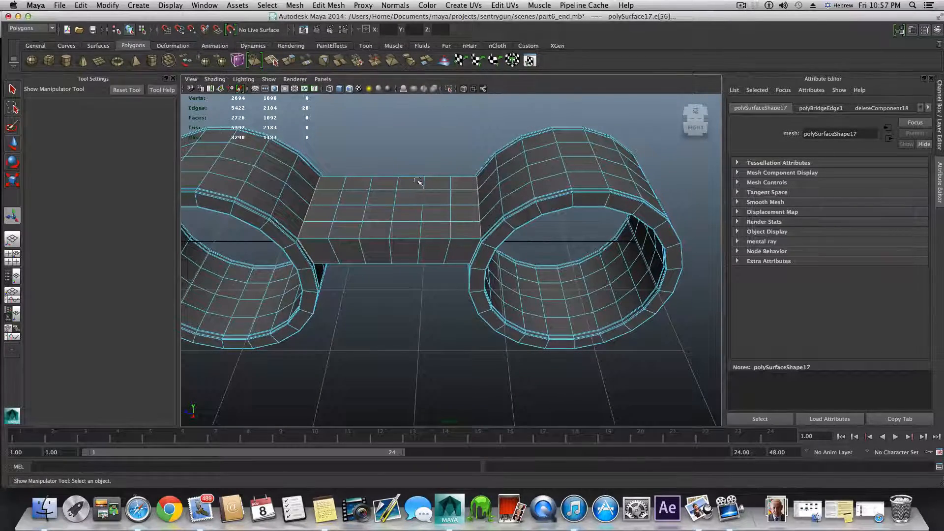
pyautogui.keyDown('alt'); pyautogui.moveTo(405, 227); pyautogui.dragTo(353, 189); pyautogui.keyUp('alt')
pyautogui.keyDown('alt'); pyautogui.moveTo(455, 254); pyautogui.dragTo(480, 288); pyautogui.keyUp('alt')
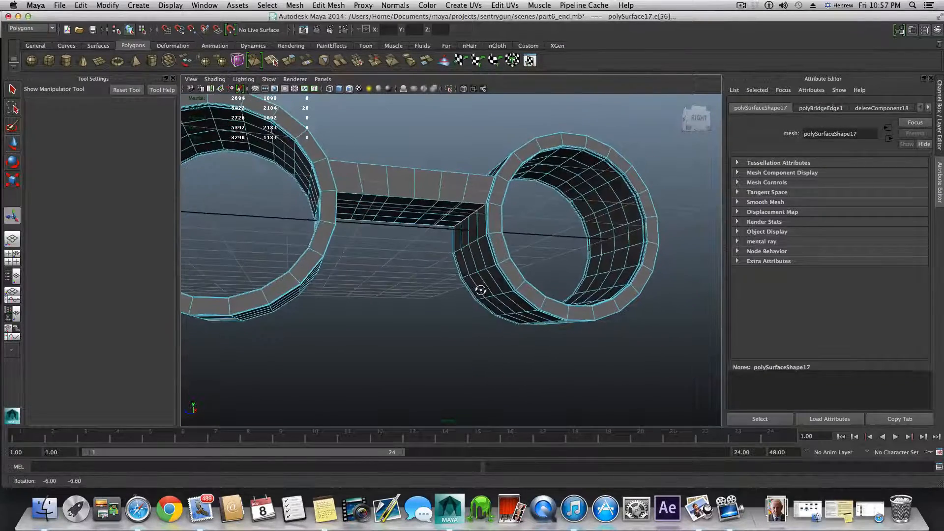
pyautogui.rightClick(482, 256)
pyautogui.moveTo(482, 255); pyautogui.dragTo(478, 283, button='right')
pyautogui.click(483, 260)
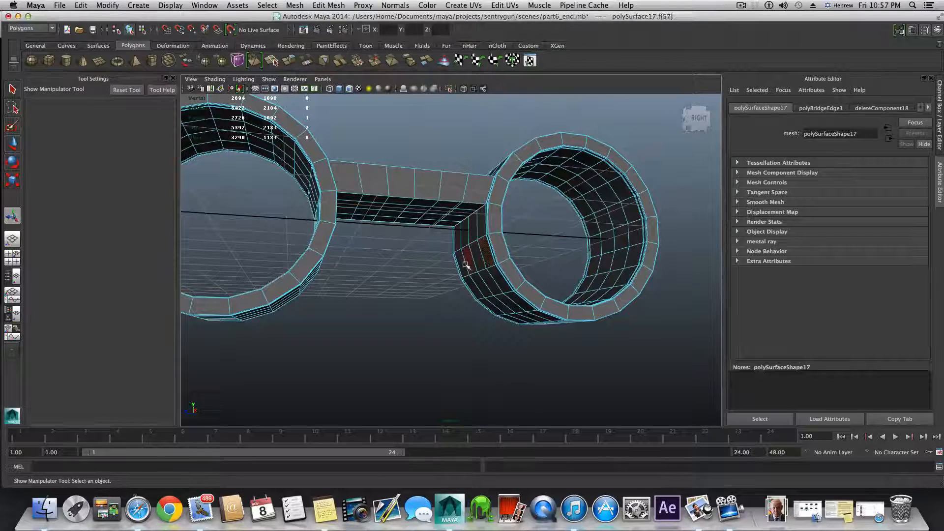
pyautogui.keyDown('shift'); pyautogui.doubleClick(462, 268); pyautogui.keyUp('shift')
# Step: Add the matching face row on the other ring, deselect the stray bridge faces, and repeat Bridge to form a second lower connector
pyautogui.keyDown('alt'); pyautogui.moveTo(461, 296); pyautogui.dragTo(396, 300); pyautogui.keyUp('alt')
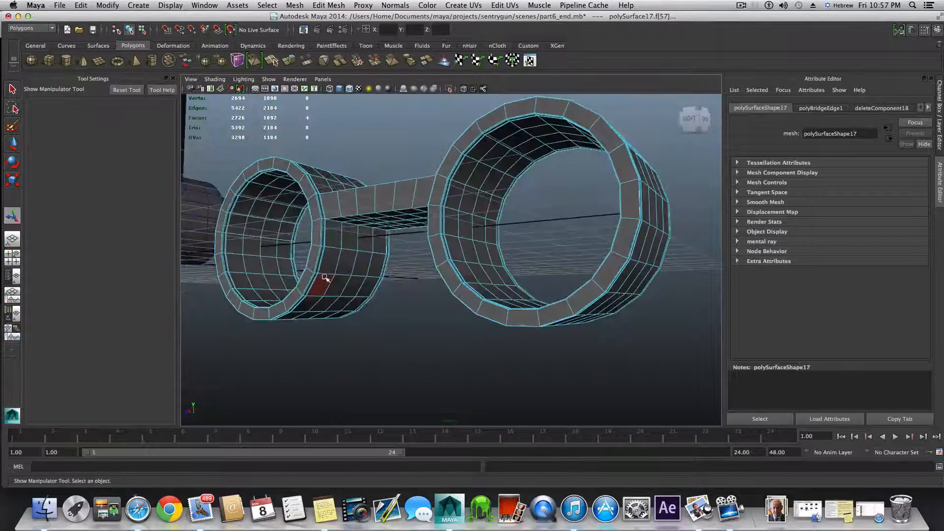
pyautogui.keyDown('shift'); pyautogui.doubleClick(376, 266); pyautogui.keyUp('shift')
pyautogui.keyDown('alt'); pyautogui.moveTo(376, 307); pyautogui.dragTo(371, 276); pyautogui.keyUp('alt')
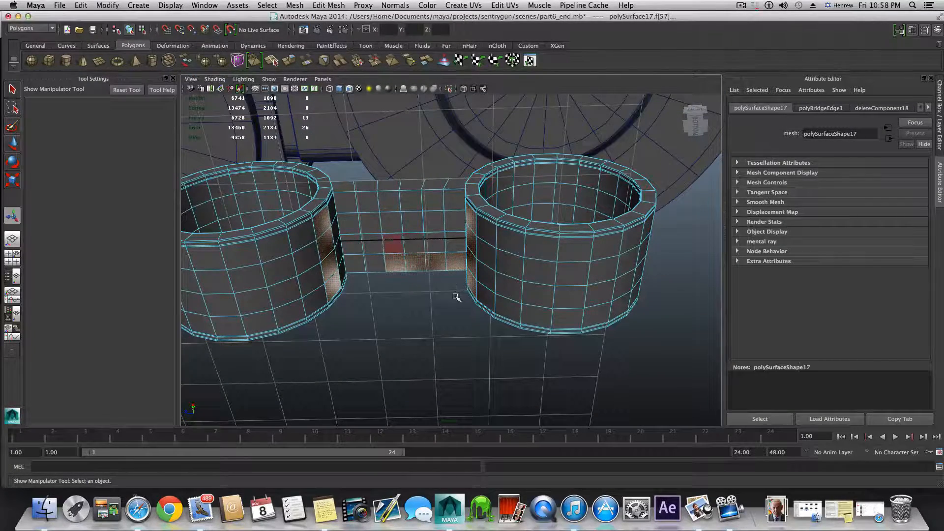
pyautogui.keyDown('ctrl'); pyautogui.moveTo(455, 296); pyautogui.dragTo(457, 298); pyautogui.keyUp('ctrl')
pyautogui.keyDown('alt'); pyautogui.moveTo(458, 300); pyautogui.dragTo(472, 345); pyautogui.keyUp('alt')
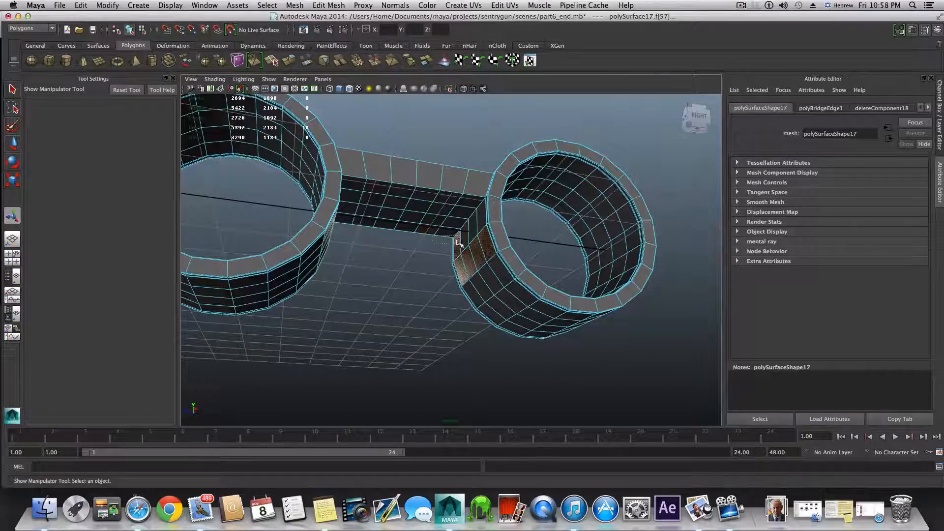
pyautogui.keyDown('alt'); pyautogui.moveTo(438, 284); pyautogui.dragTo(372, 188); pyautogui.keyUp('alt')
pyautogui.press('g')
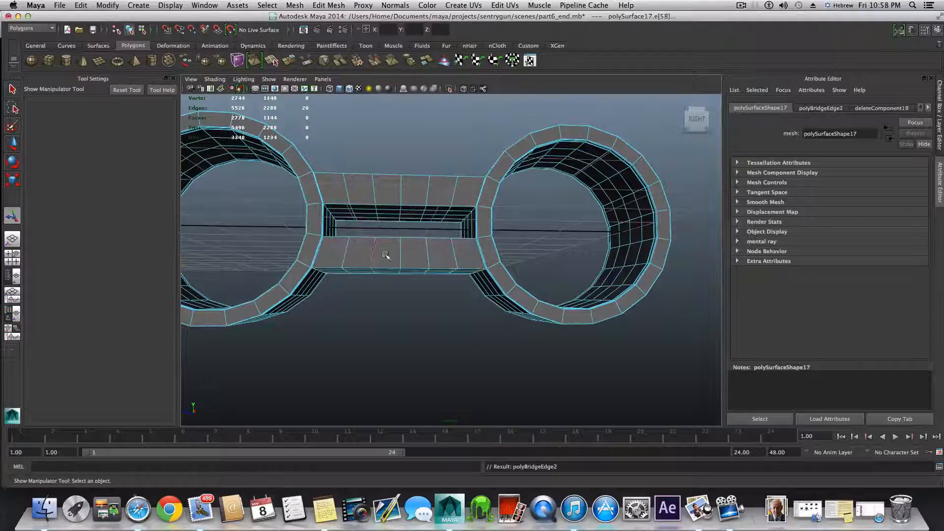
# Step: Insert an edge loop around the upper bridge at each end, close to the ring, undoing the stray loop
pyautogui.keyDown('alt'); pyautogui.moveTo(427, 296); pyautogui.dragTo(421, 316); pyautogui.keyUp('alt')
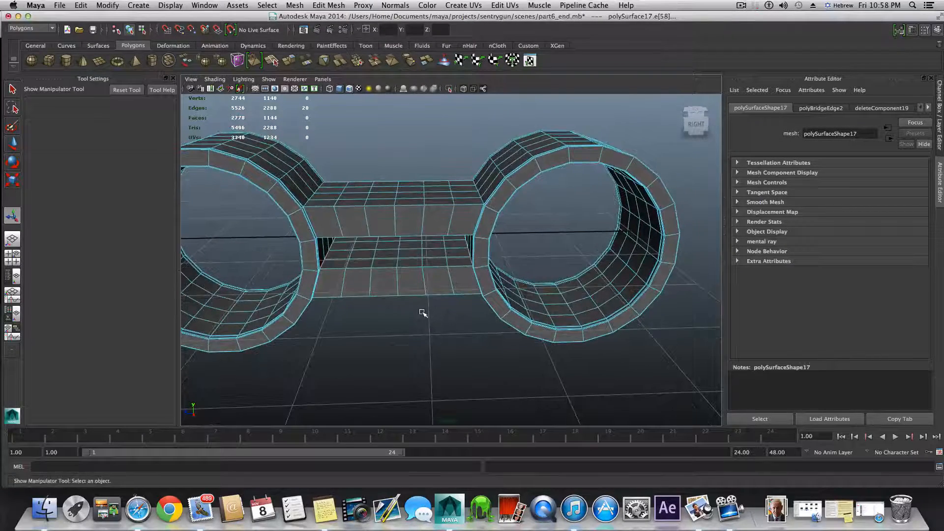
pyautogui.press('F8')
pyautogui.keyDown('alt'); pyautogui.moveTo(424, 312); pyautogui.dragTo(548, 375, button='right'); pyautogui.keyUp('alt')
pyautogui.keyDown('alt'); pyautogui.moveTo(547, 375); pyautogui.dragTo(434, 321); pyautogui.keyUp('alt')
pyautogui.keyDown('alt'); pyautogui.moveTo(350, 293); pyautogui.dragTo(335, 271); pyautogui.keyUp('alt')
pyautogui.keyDown('alt'); pyautogui.moveTo(378, 307); pyautogui.dragTo(449, 312); pyautogui.keyUp('alt')
pyautogui.keyDown('shift'); pyautogui.rightClick(446, 289); pyautogui.keyUp('shift')
pyautogui.keyDown('shift'); pyautogui.moveTo(446, 289); pyautogui.dragTo(567, 339, button='right'); pyautogui.keyUp('shift')
pyautogui.keyDown('alt'); pyautogui.moveTo(567, 339); pyautogui.dragTo(509, 325, button='middle'); pyautogui.keyUp('alt')
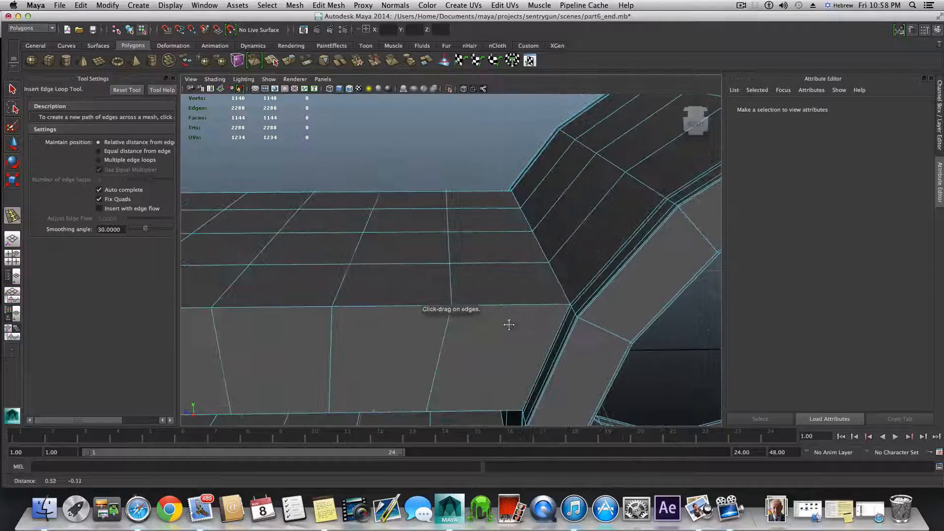
pyautogui.moveTo(557, 308); pyautogui.dragTo(571, 308)
pyautogui.keyDown('alt'); pyautogui.moveTo(470, 333); pyautogui.dragTo(527, 320); pyautogui.keyUp('alt')
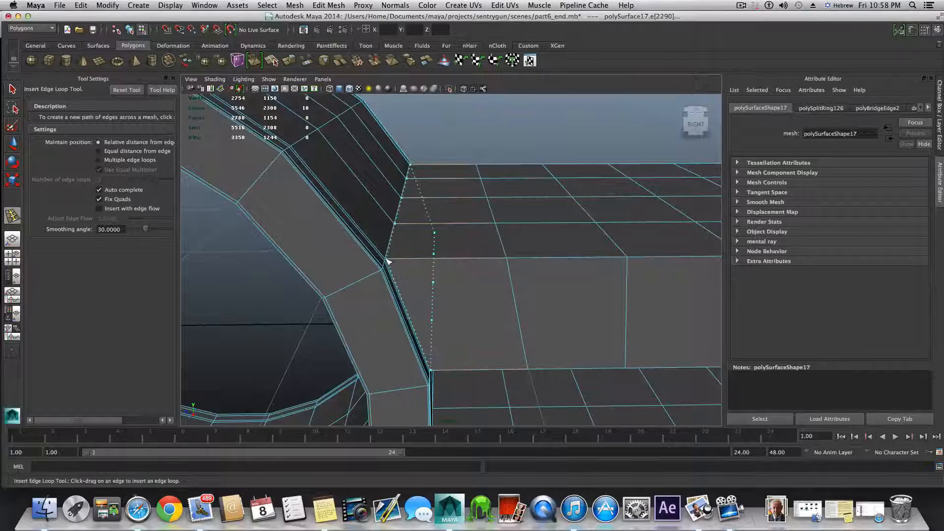
pyautogui.press('z')
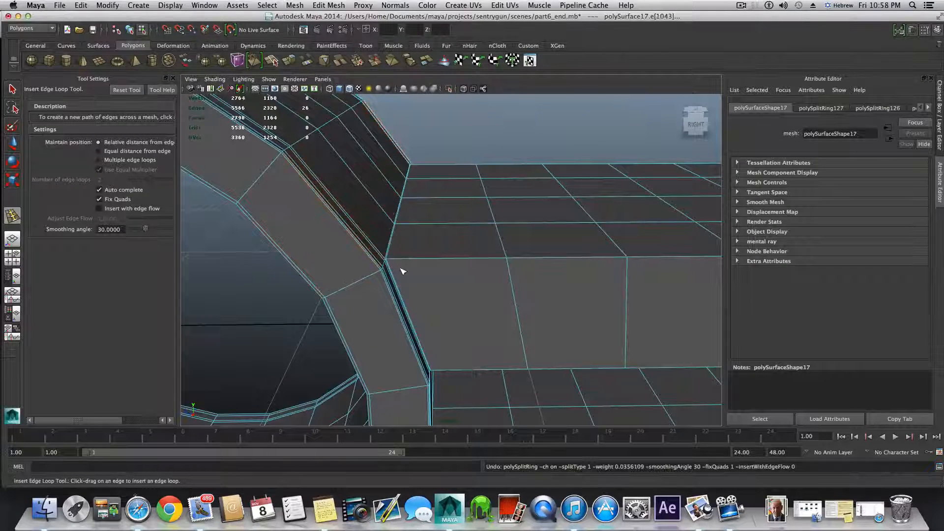
# Step: Insert an edge loop around the lower bridge at each end, close to the ring
pyautogui.keyDown('alt'); pyautogui.moveTo(484, 362); pyautogui.dragTo(467, 310); pyautogui.keyUp('alt')
pyautogui.keyDown('alt'); pyautogui.moveTo(390, 276); pyautogui.dragTo(392, 243); pyautogui.keyUp('alt')
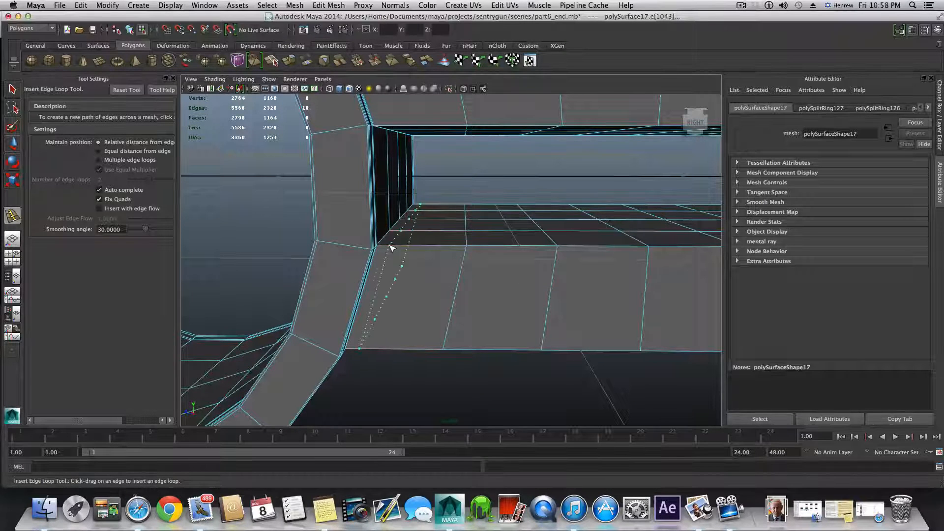
pyautogui.moveTo(384, 247); pyautogui.dragTo(537, 352)
pyautogui.keyDown('alt'); pyautogui.moveTo(576, 340); pyautogui.dragTo(463, 332, button='right'); pyautogui.keyUp('alt')
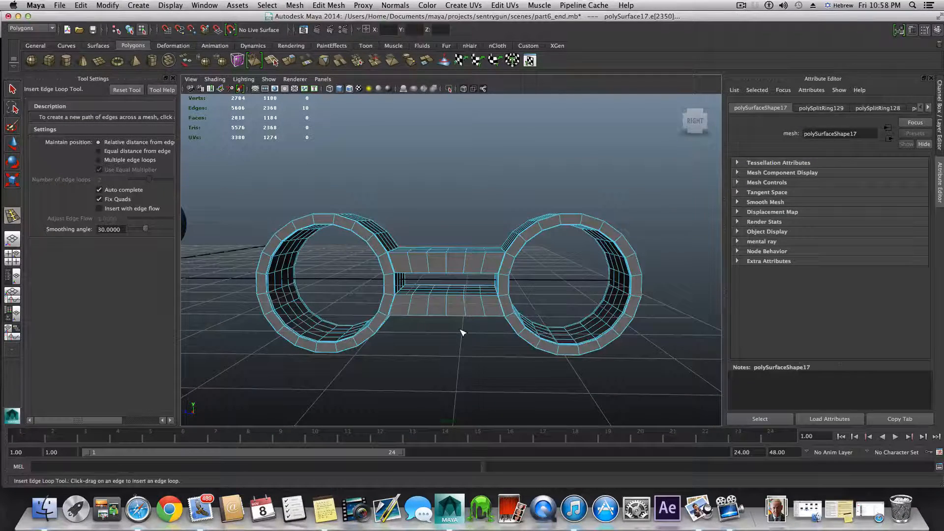
# Step: Return to object selection and display the bridged ring mesh with smooth preview
pyautogui.press('F8')
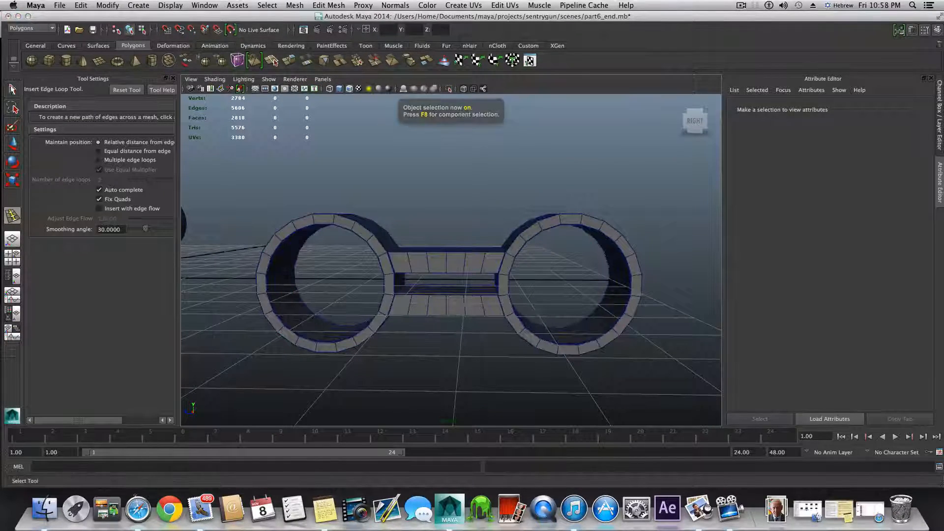
pyautogui.press('q')
pyautogui.click(384, 248)
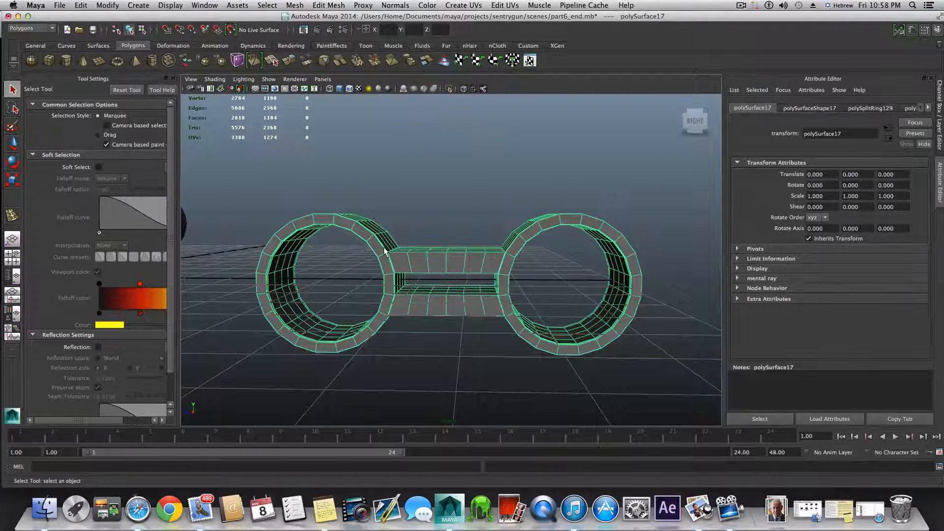
pyautogui.press('3')
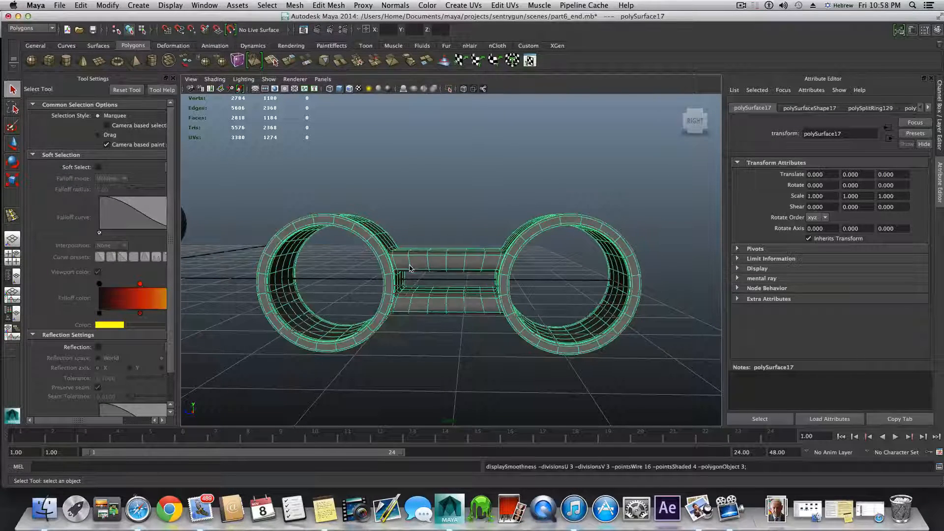
pyautogui.click(471, 376)
# Step: Examine the smoothed bridges and their junctions with both rings from several angles
pyautogui.keyDown('alt'); pyautogui.moveTo(472, 375); pyautogui.dragTo(604, 352); pyautogui.keyUp('alt')
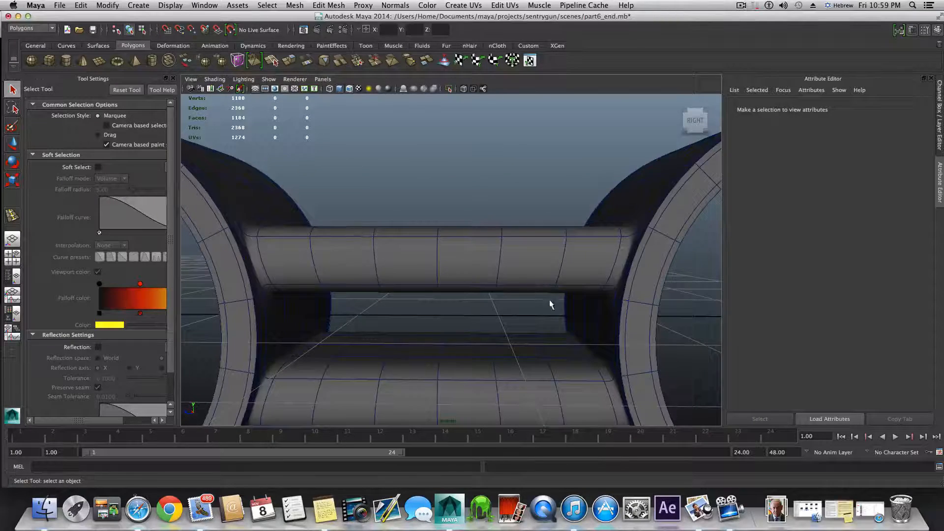
pyautogui.keyDown('alt'); pyautogui.moveTo(550, 305); pyautogui.dragTo(495, 340); pyautogui.keyUp('alt')
pyautogui.keyDown('alt'); pyautogui.moveTo(520, 322); pyautogui.dragTo(505, 308, button='right'); pyautogui.keyUp('alt')
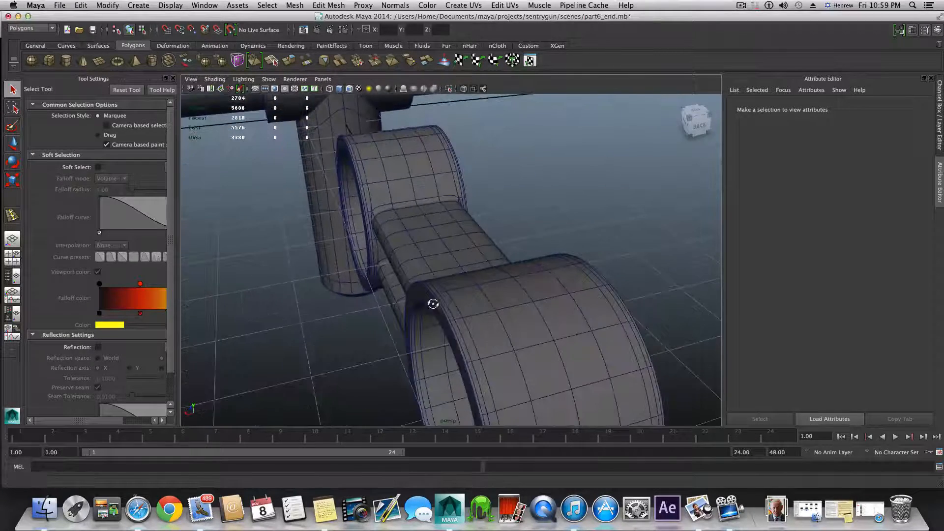
pyautogui.keyDown('alt'); pyautogui.moveTo(432, 304); pyautogui.dragTo(561, 315); pyautogui.keyUp('alt')
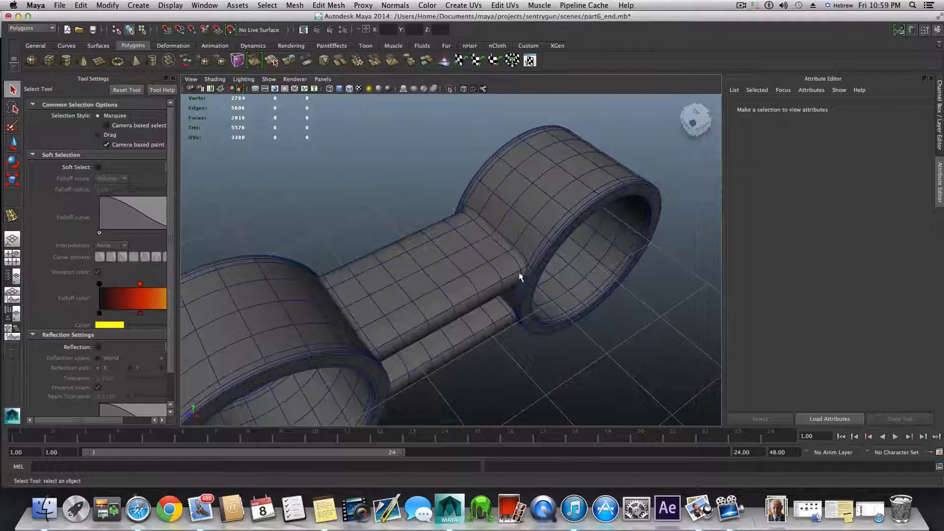
pyautogui.moveTo(510, 265)
pyautogui.keyDown('alt'); pyautogui.mouseDown()
pyautogui.moveTo(533, 245)
pyautogui.moveTo(510, 266)
pyautogui.moveTo(496, 261)
pyautogui.mouseUp(); pyautogui.keyUp('alt')
pyautogui.keyDown('alt'); pyautogui.moveTo(470, 279); pyautogui.dragTo(556, 298, button='right'); pyautogui.keyUp('alt')
pyautogui.keyDown('alt'); pyautogui.moveTo(556, 298); pyautogui.dragTo(495, 293, button='middle'); pyautogui.keyUp('alt')
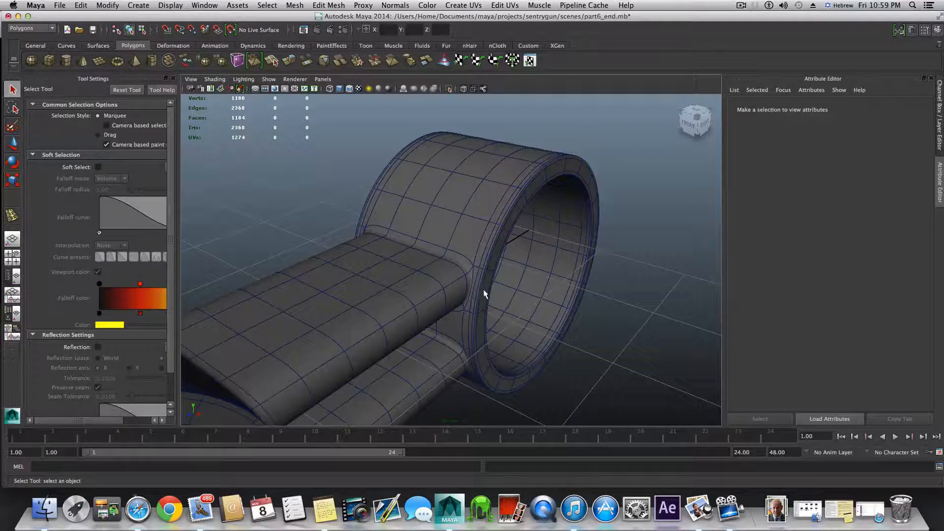
pyautogui.moveTo(483, 295)
pyautogui.keyDown('alt'); pyautogui.mouseDown()
pyautogui.moveTo(385, 284)
pyautogui.moveTo(479, 304)
pyautogui.mouseUp(); pyautogui.keyUp('alt')
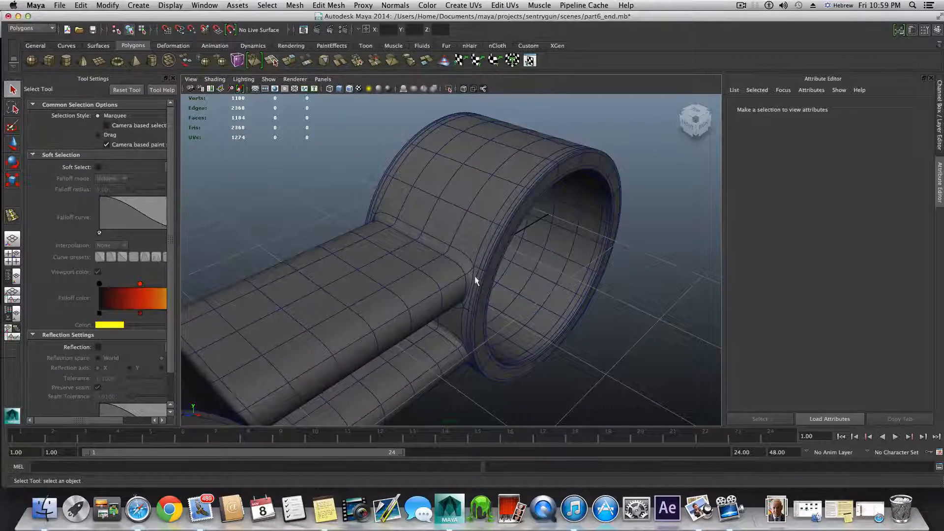
pyautogui.keyDown('alt'); pyautogui.moveTo(554, 252); pyautogui.dragTo(508, 231); pyautogui.keyUp('alt')
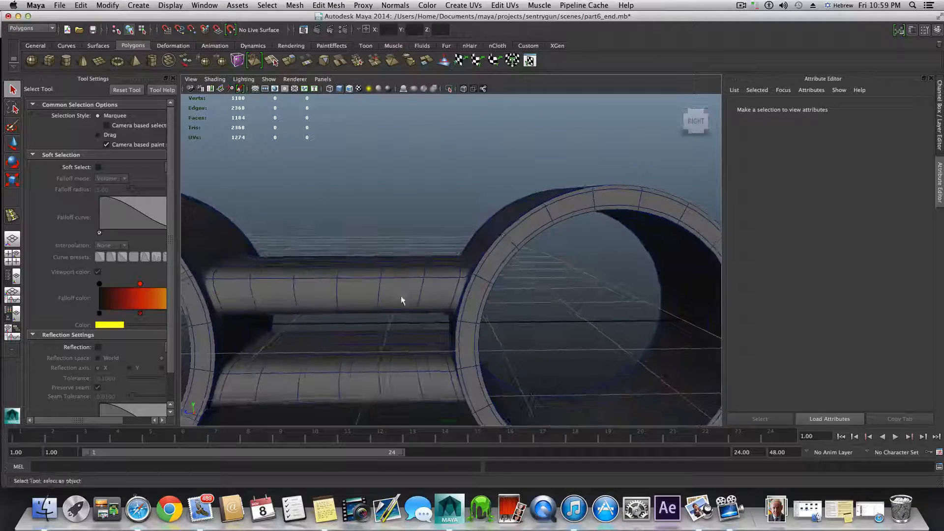
pyautogui.keyDown('alt'); pyautogui.moveTo(401, 296); pyautogui.dragTo(512, 253, button='middle'); pyautogui.keyUp('alt')
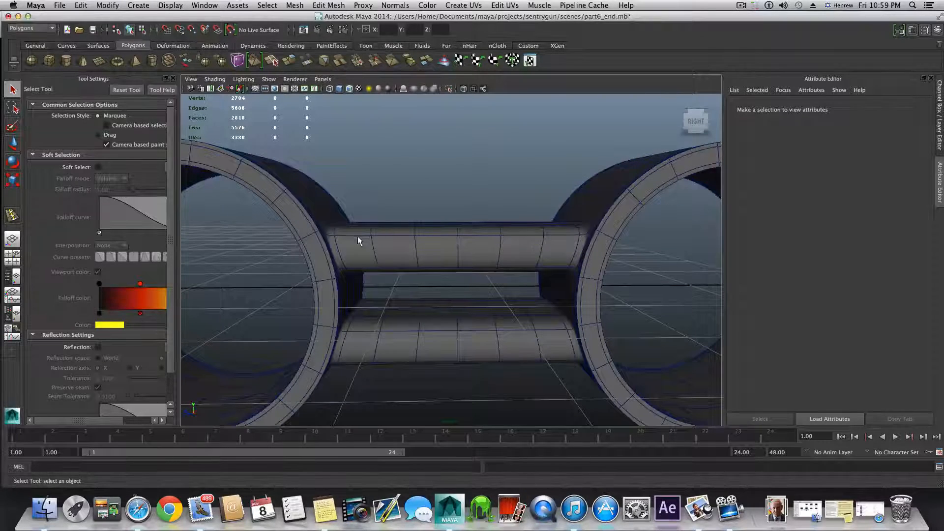
pyautogui.keyDown('alt'); pyautogui.moveTo(358, 240); pyautogui.dragTo(378, 236); pyautogui.keyUp('alt')
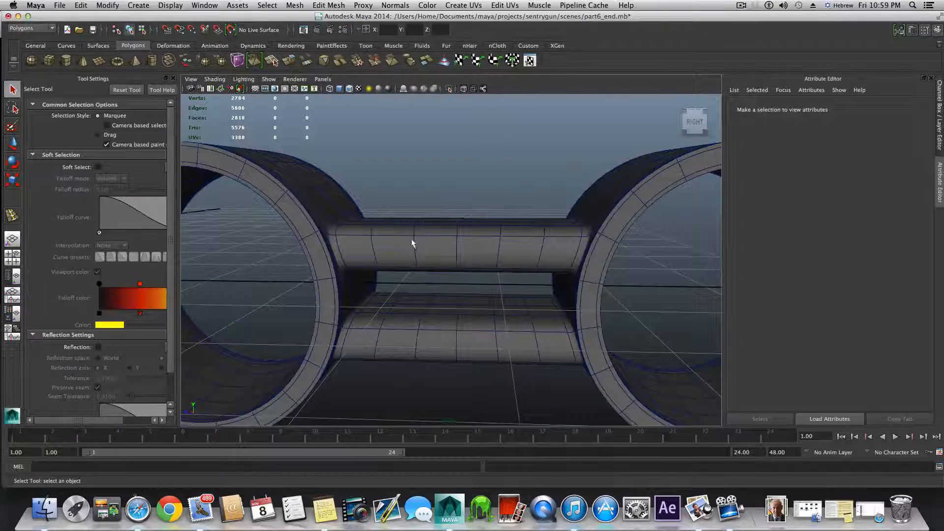
# Step: Insert edge loops close to the long edges on one side of the bridges, undoing the stray insertion
pyautogui.click(535, 250)
pyautogui.scroll(3, 534, 250)
pyautogui.keyDown('alt'); pyautogui.moveTo(535, 250); pyautogui.dragTo(497, 251); pyautogui.keyUp('alt')
pyautogui.keyDown('shift'); pyautogui.moveTo(495, 248); pyautogui.dragTo(457, 259, button='right'); pyautogui.keyUp('shift')
pyautogui.keyDown('alt'); pyautogui.moveTo(458, 259); pyautogui.dragTo(503, 256); pyautogui.keyUp('alt')
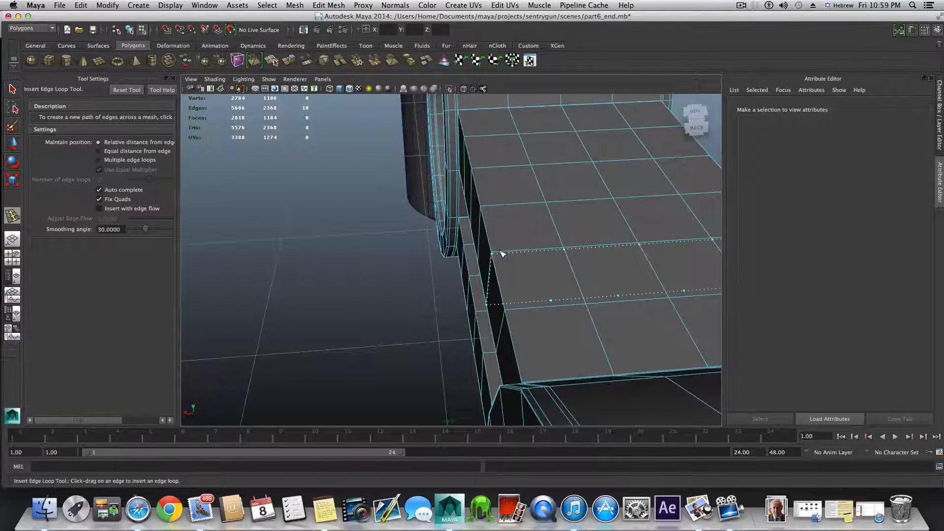
pyautogui.click(501, 254)
pyautogui.keyDown('alt'); pyautogui.moveTo(501, 251); pyautogui.dragTo(487, 280); pyautogui.keyUp('alt')
pyautogui.keyDown('alt'); pyautogui.moveTo(486, 281); pyautogui.dragTo(537, 284, button='right'); pyautogui.keyUp('alt')
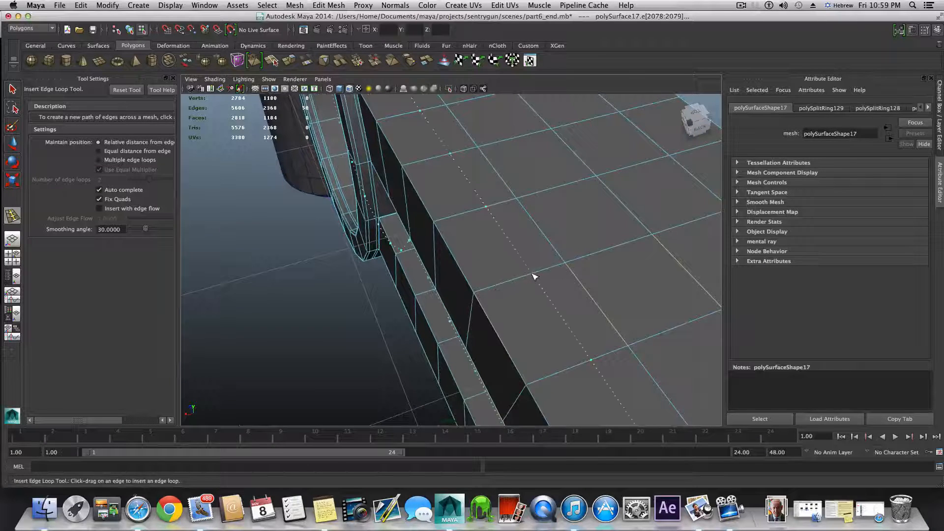
pyautogui.moveTo(535, 276); pyautogui.dragTo(499, 288)
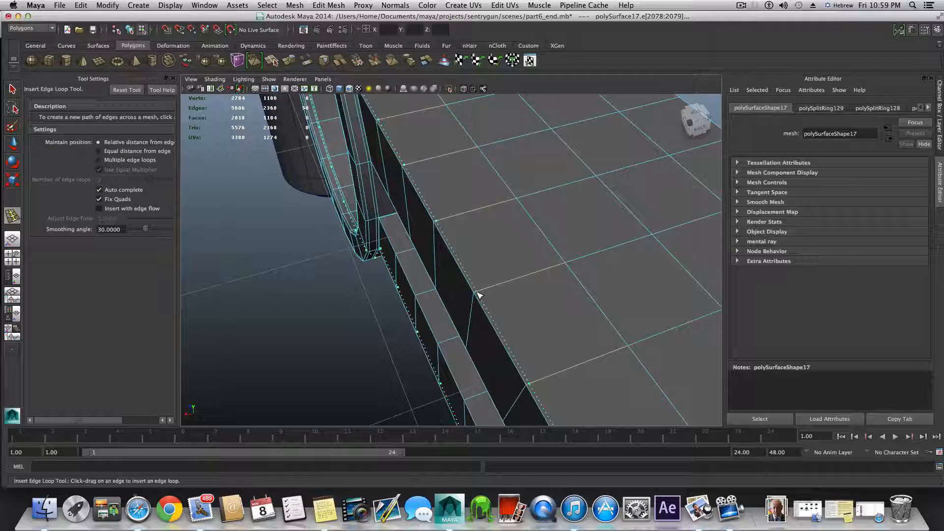
pyautogui.moveTo(475, 294)
pyautogui.mouseDown()
pyautogui.moveTo(483, 272)
pyautogui.moveTo(467, 299)
pyautogui.moveTo(580, 297)
pyautogui.moveTo(491, 292)
pyautogui.moveTo(464, 305)
pyautogui.mouseUp()
pyautogui.press('super+z')
pyautogui.moveTo(531, 240)
pyautogui.keyDown('alt'); pyautogui.mouseDown()
pyautogui.moveTo(356, 344)
pyautogui.moveTo(529, 255)
pyautogui.mouseUp(); pyautogui.keyUp('alt')
pyautogui.scroll(-5, 512, 209)
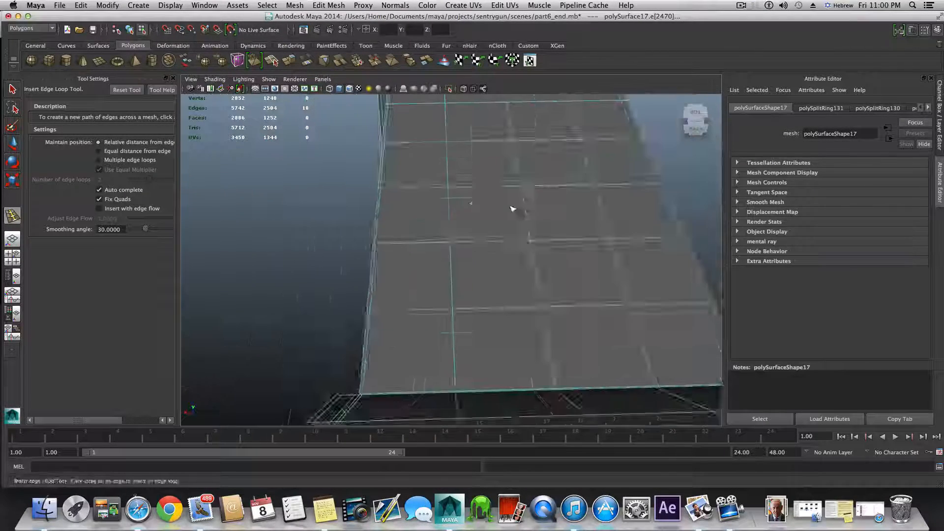
# Step: Insert matching edge loops close to the long edges on the opposite side of the bridges
pyautogui.keyDown('alt'); pyautogui.moveTo(513, 208); pyautogui.dragTo(442, 249, button='middle'); pyautogui.keyUp('alt')
pyautogui.keyDown('alt'); pyautogui.moveTo(443, 248); pyautogui.dragTo(489, 251, button='right'); pyautogui.keyUp('alt')
pyautogui.keyDown('alt'); pyautogui.moveTo(489, 251); pyautogui.dragTo(462, 251); pyautogui.keyUp('alt')
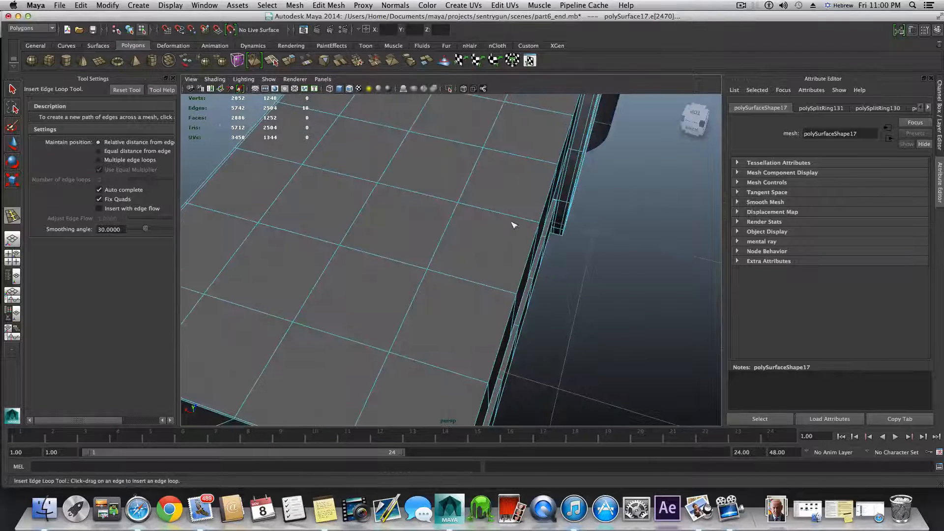
pyautogui.moveTo(522, 220); pyautogui.dragTo(536, 228)
pyautogui.keyDown('alt'); pyautogui.moveTo(525, 289); pyautogui.dragTo(487, 206, button='middle'); pyautogui.keyUp('alt')
pyautogui.keyDown('alt'); pyautogui.moveTo(487, 206); pyautogui.dragTo(702, 253, button='right'); pyautogui.keyUp('alt')
pyautogui.keyDown('alt'); pyautogui.moveTo(702, 253); pyautogui.dragTo(510, 231, button='middle'); pyautogui.keyUp('alt')
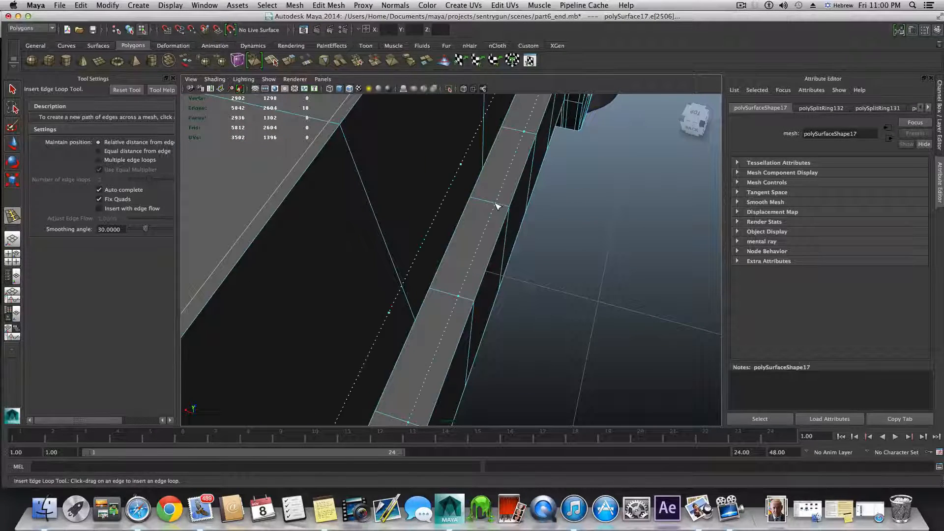
pyautogui.moveTo(497, 206); pyautogui.dragTo(465, 221)
pyautogui.scroll(-12, 513, 223)
# Step: Display the bridged ring mesh with smooth preview and examine the connector edges and opening from several angles
pyautogui.press('F8')
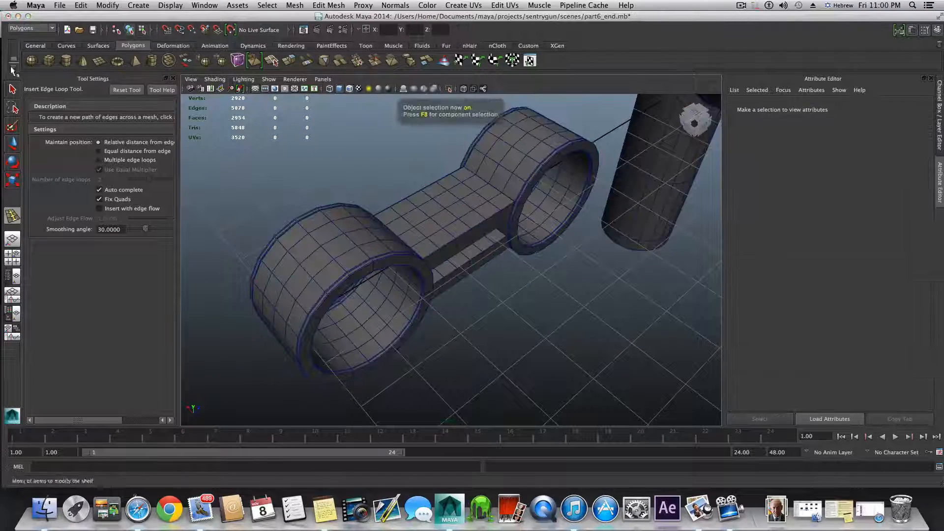
pyautogui.press('q')
pyautogui.press('F8')
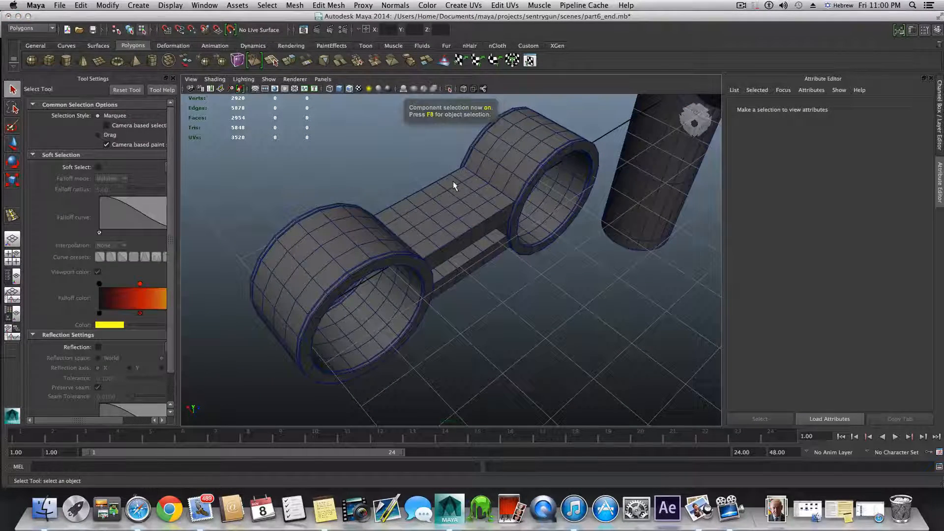
pyautogui.click(452, 181)
pyautogui.press('3')
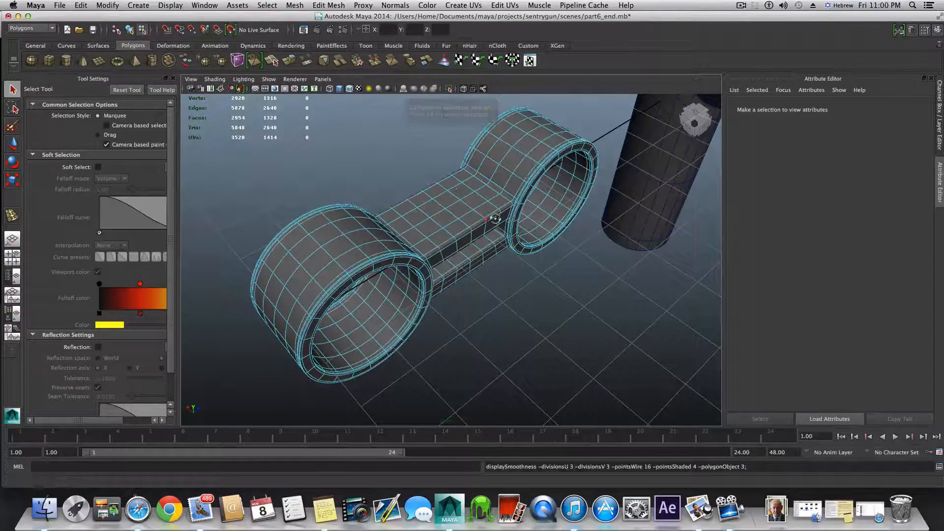
pyautogui.keyDown('alt'); pyautogui.moveTo(497, 215); pyautogui.dragTo(456, 189); pyautogui.keyUp('alt')
pyautogui.keyDown('alt'); pyautogui.moveTo(456, 189); pyautogui.dragTo(670, 281, button='right'); pyautogui.keyUp('alt')
pyautogui.moveTo(632, 264)
pyautogui.keyDown('alt'); pyautogui.mouseDown()
pyautogui.moveTo(519, 260)
pyautogui.moveTo(634, 264)
pyautogui.mouseUp(); pyautogui.keyUp('alt')
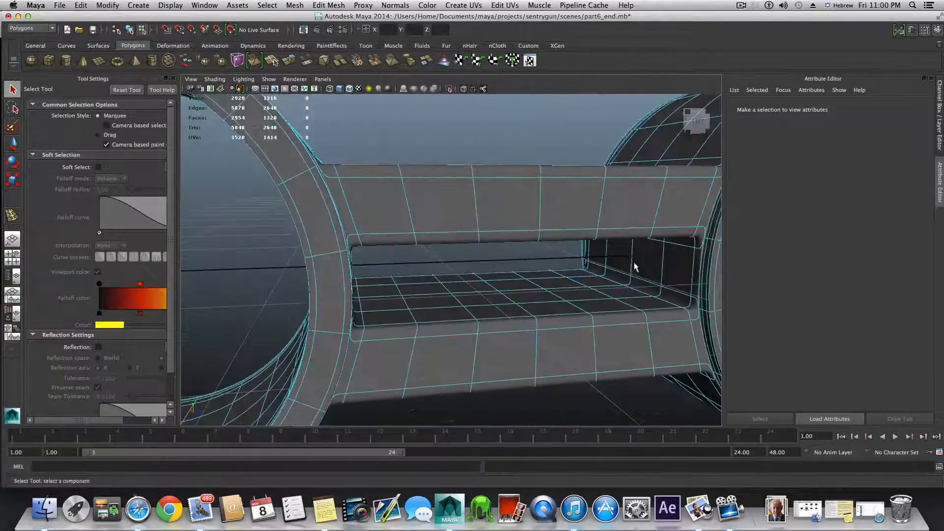
pyautogui.keyDown('alt'); pyautogui.moveTo(440, 243); pyautogui.dragTo(315, 233, button='right'); pyautogui.keyUp('alt')
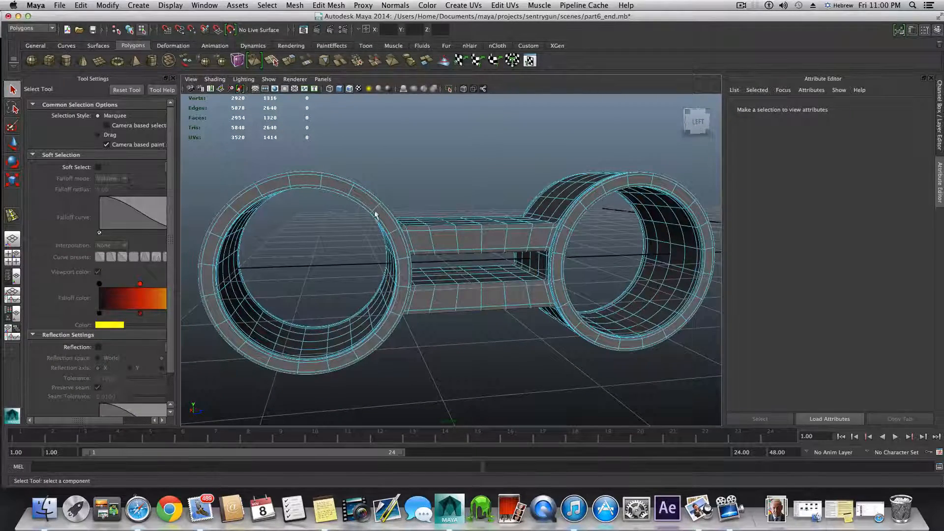
pyautogui.keyDown('alt'); pyautogui.moveTo(410, 320); pyautogui.dragTo(483, 248, button='right'); pyautogui.keyUp('alt')
pyautogui.keyDown('alt'); pyautogui.moveTo(421, 251); pyautogui.dragTo(525, 247); pyautogui.keyUp('alt')
# Step: Return the ring mesh to unsmoothed display in object selection and center its pivot
pyautogui.press('F8')
pyautogui.press('1')
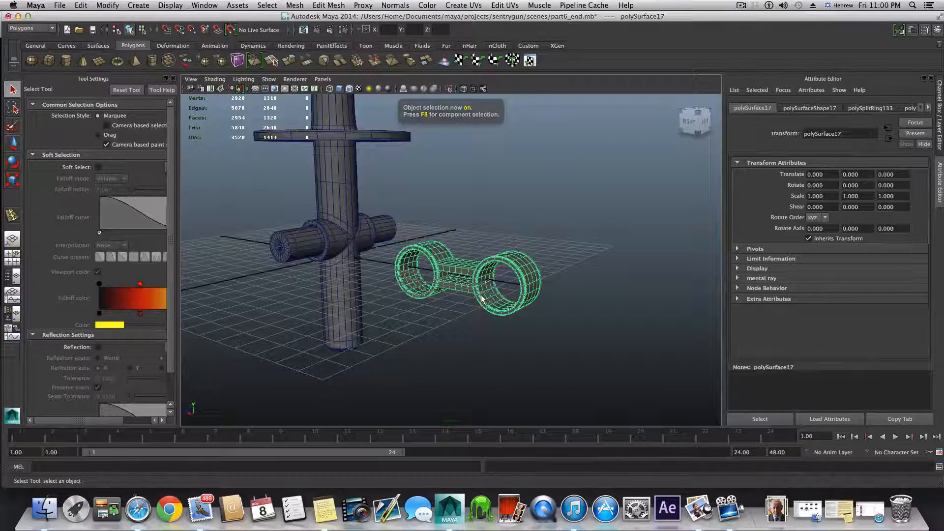
pyautogui.keyDown('alt'); pyautogui.moveTo(457, 293); pyautogui.dragTo(497, 278); pyautogui.keyUp('alt')
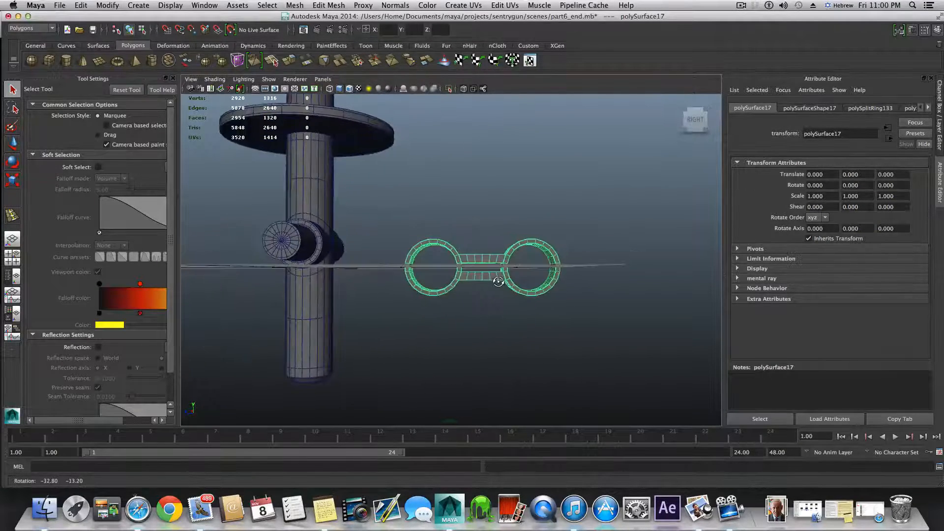
pyautogui.keyDown('alt'); pyautogui.moveTo(439, 279); pyautogui.dragTo(450, 274); pyautogui.keyUp('alt')
pyautogui.click(13, 163)
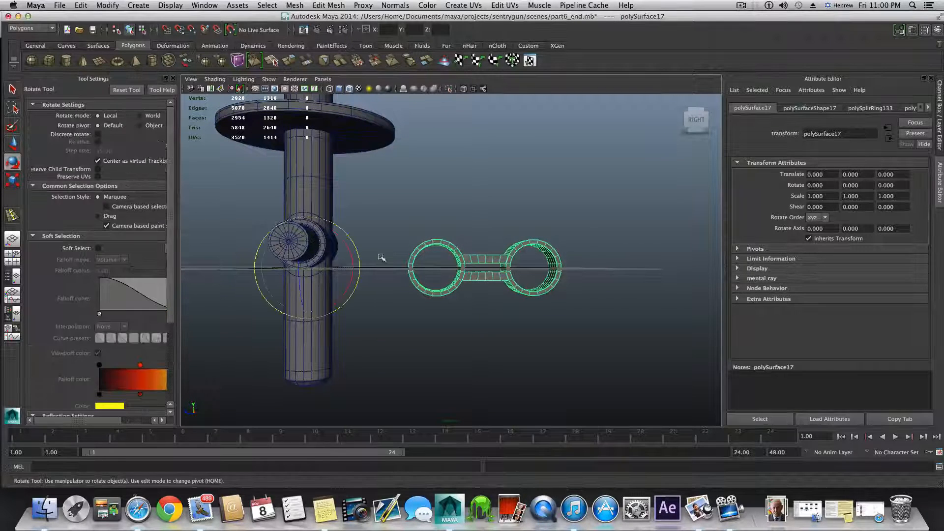
pyautogui.keyDown('alt'); pyautogui.moveTo(399, 253); pyautogui.dragTo(381, 276); pyautogui.keyUp('alt')
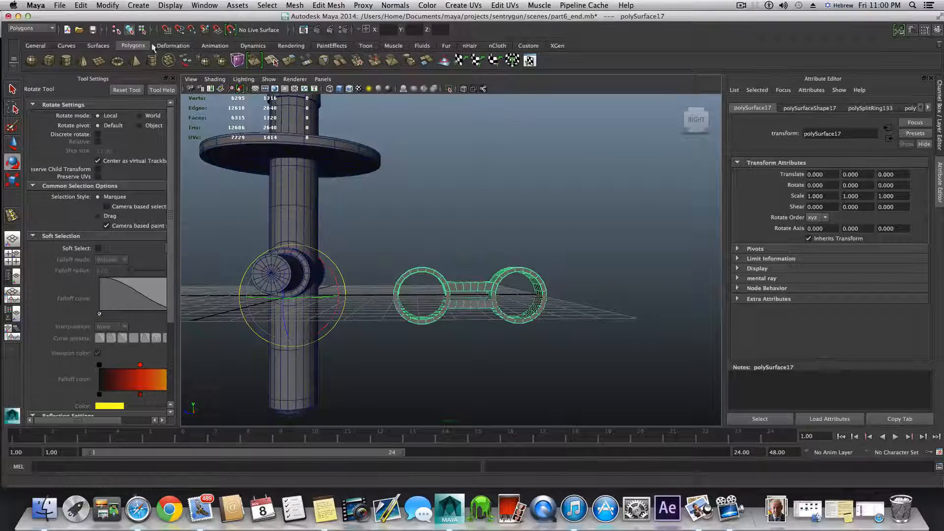
pyautogui.click(108, 4)
pyautogui.click(129, 113)
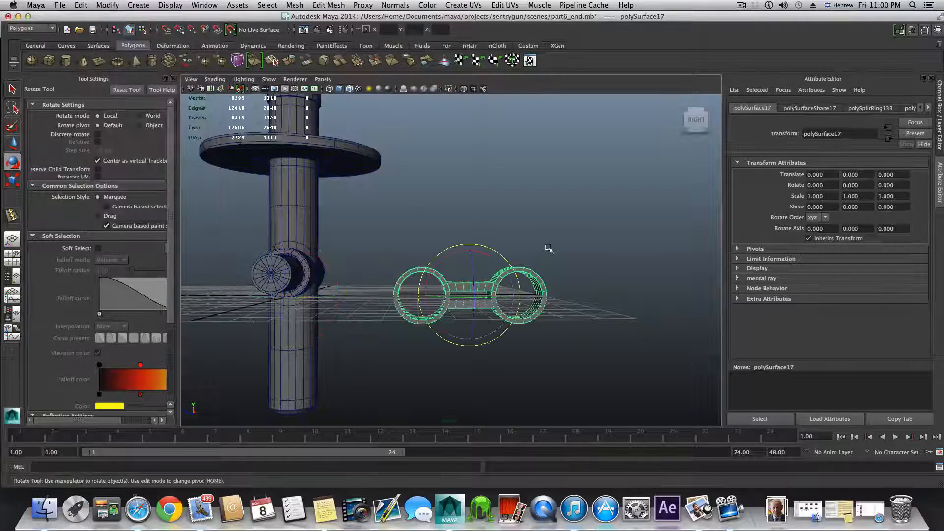
# Step: In the maximized right side view, move the mesh's pivot along Z to the center of the ring nearest the column
pyautogui.click(13, 144)
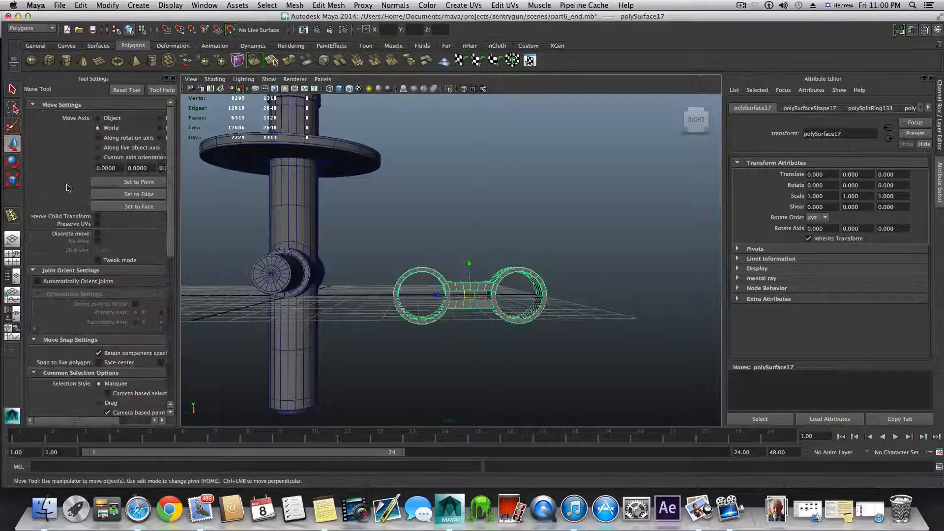
pyautogui.press('f')
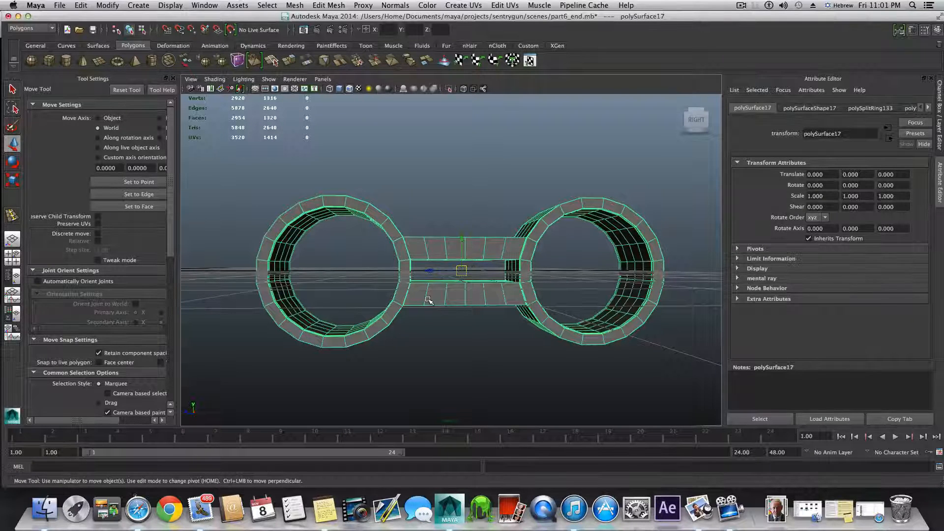
pyautogui.click(12, 262)
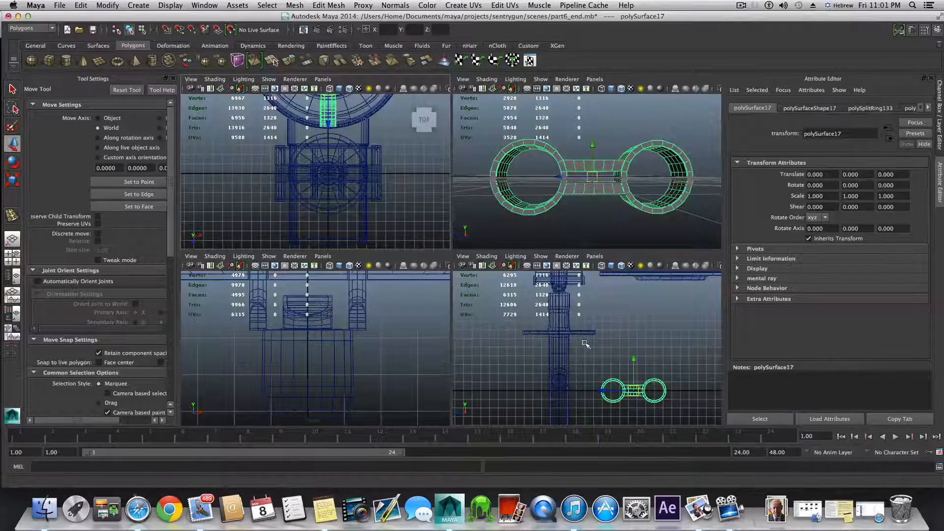
pyautogui.press('space')
pyautogui.scroll(5, 566, 357)
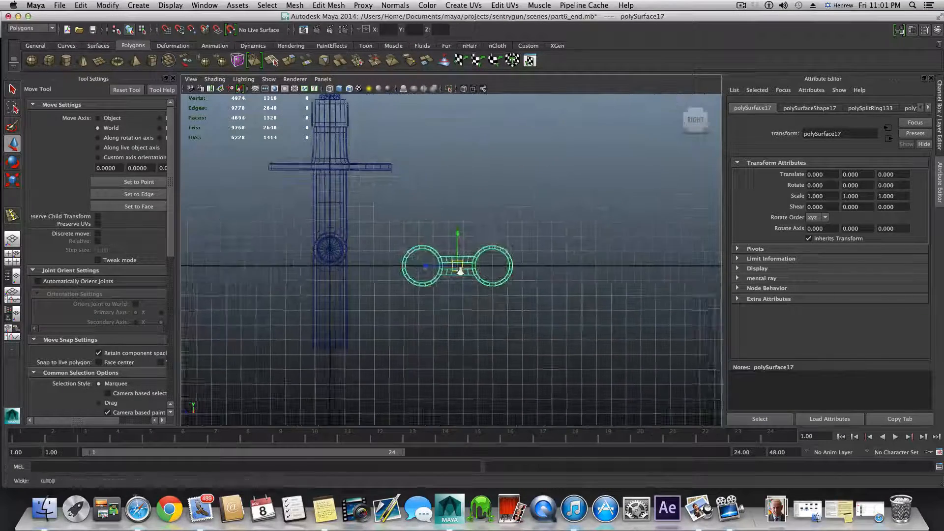
pyautogui.scroll(4, 400, 272)
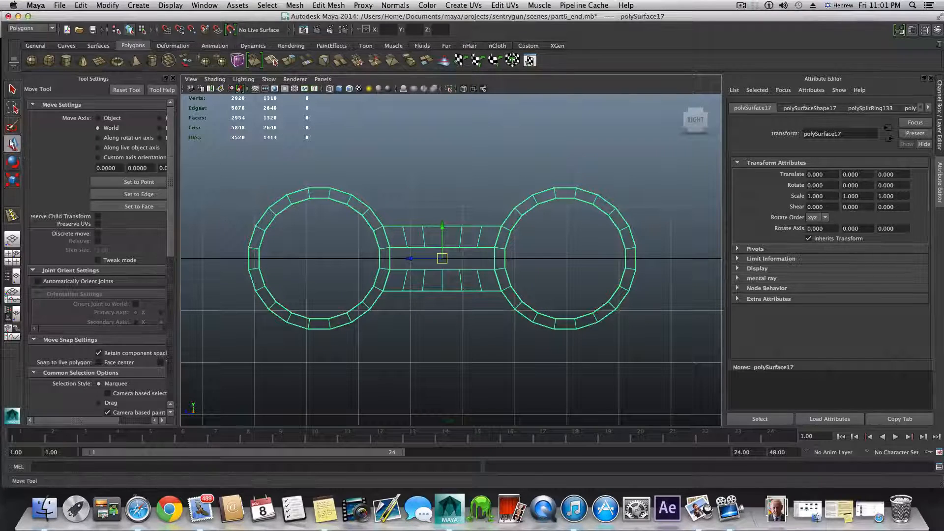
pyautogui.press('Home')
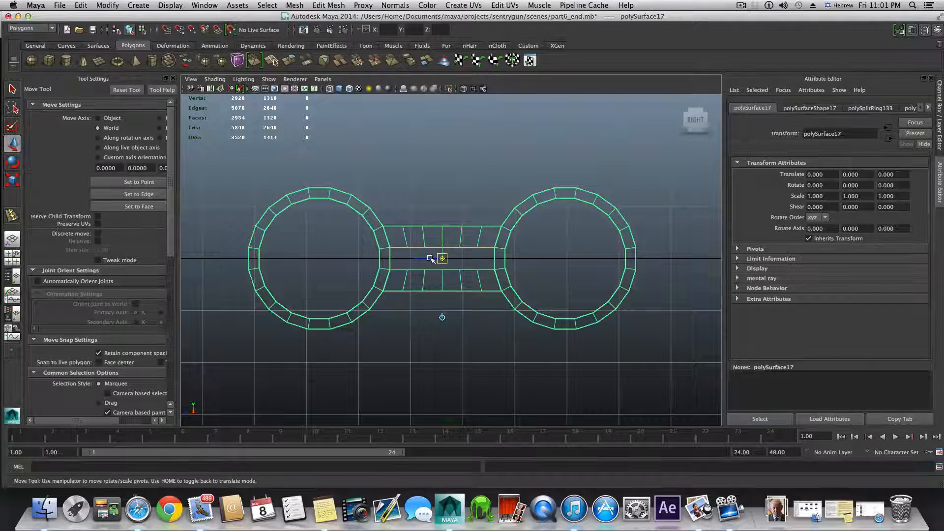
pyautogui.moveTo(430, 259); pyautogui.dragTo(308, 260)
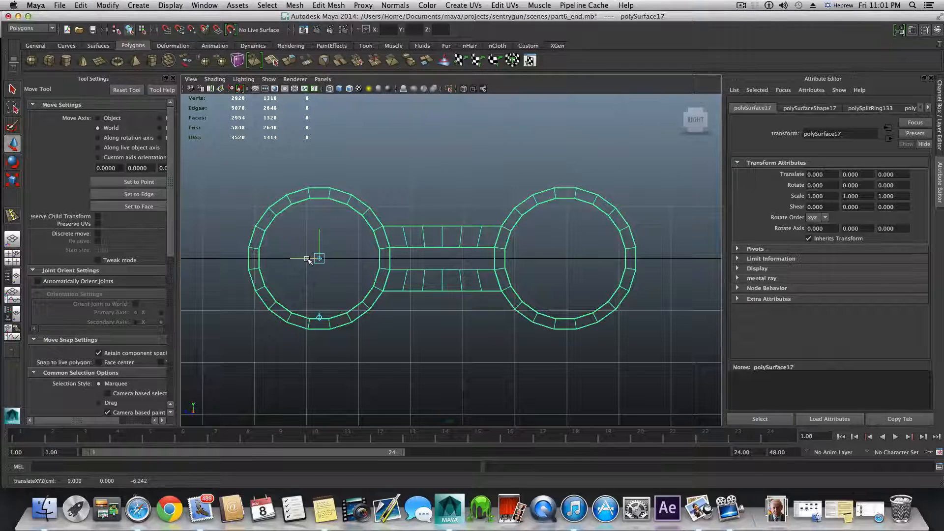
# Step: Check the pivot's alignment with the ring's center using an enlarged manipulator, and leave pivot editing
pyautogui.press('+')
pyautogui.press('+')
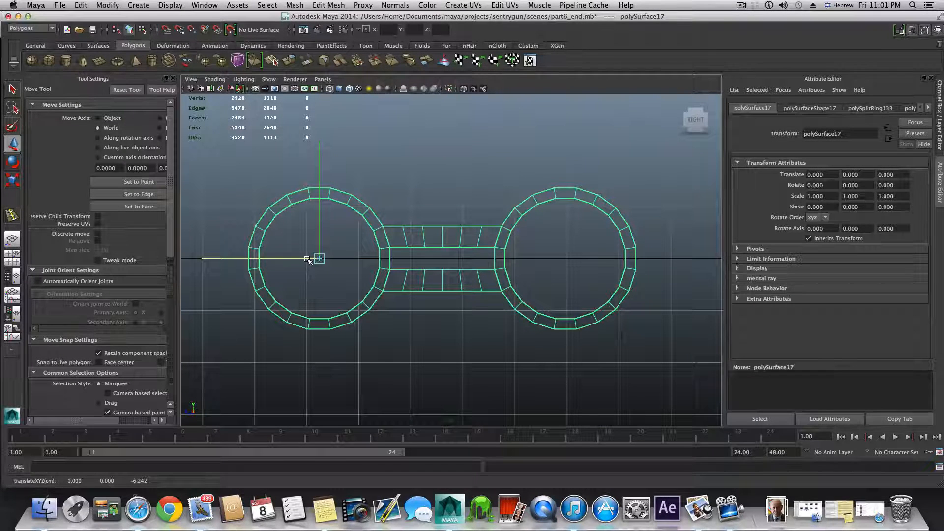
pyautogui.keyDown('alt'); pyautogui.moveTo(335, 275); pyautogui.dragTo(375, 268, button='middle'); pyautogui.keyUp('alt')
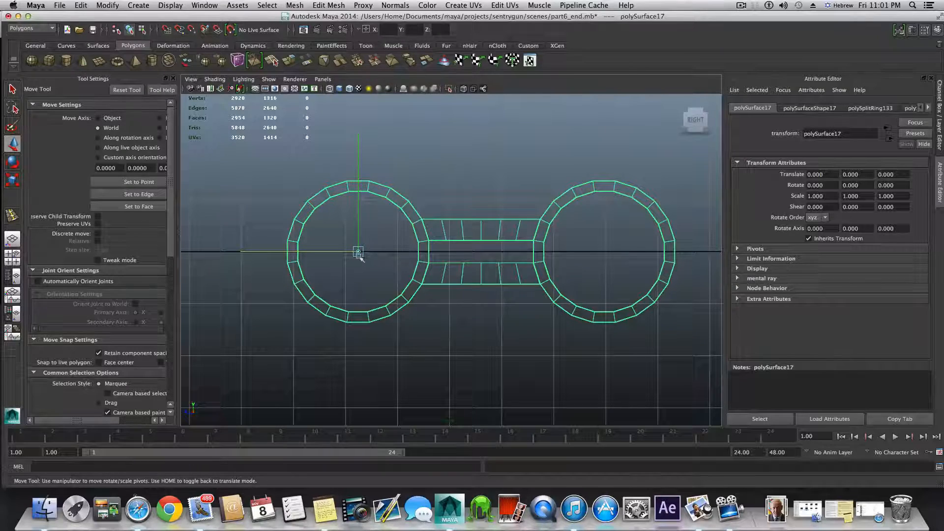
pyautogui.keyDown('alt'); pyautogui.moveTo(358, 253); pyautogui.dragTo(421, 276, button='right'); pyautogui.keyUp('alt')
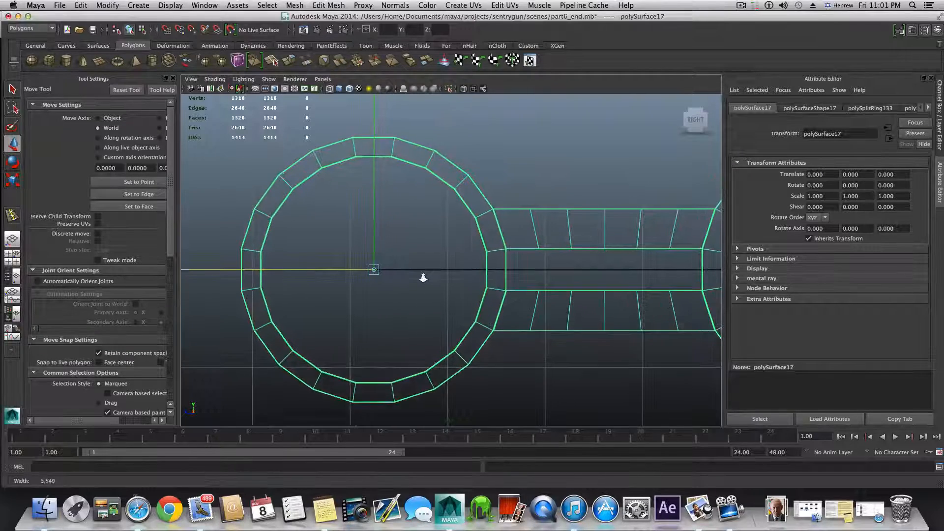
pyautogui.keyDown('alt'); pyautogui.moveTo(426, 276); pyautogui.dragTo(428, 341, button='middle'); pyautogui.keyUp('alt')
pyautogui.keyDown('alt'); pyautogui.moveTo(427, 341); pyautogui.dragTo(408, 207, button='right'); pyautogui.keyUp('alt')
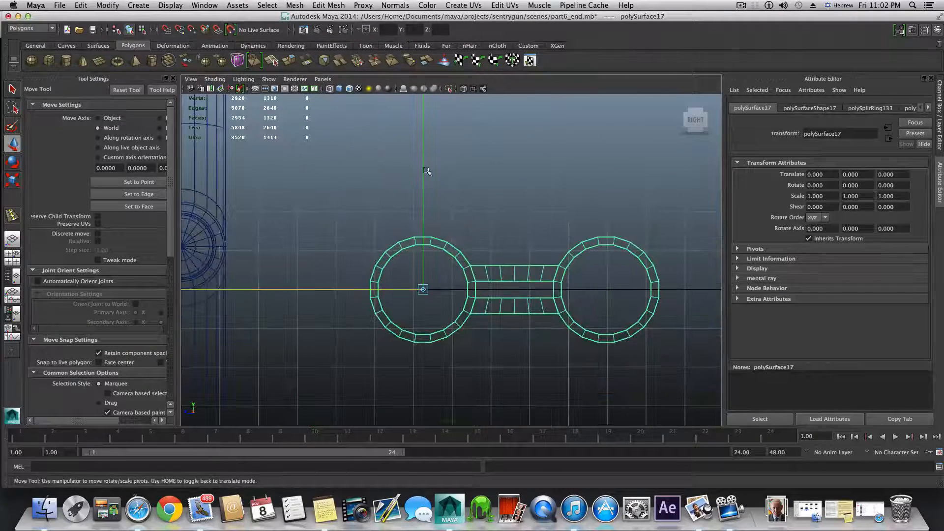
pyautogui.scroll(3, 440, 336)
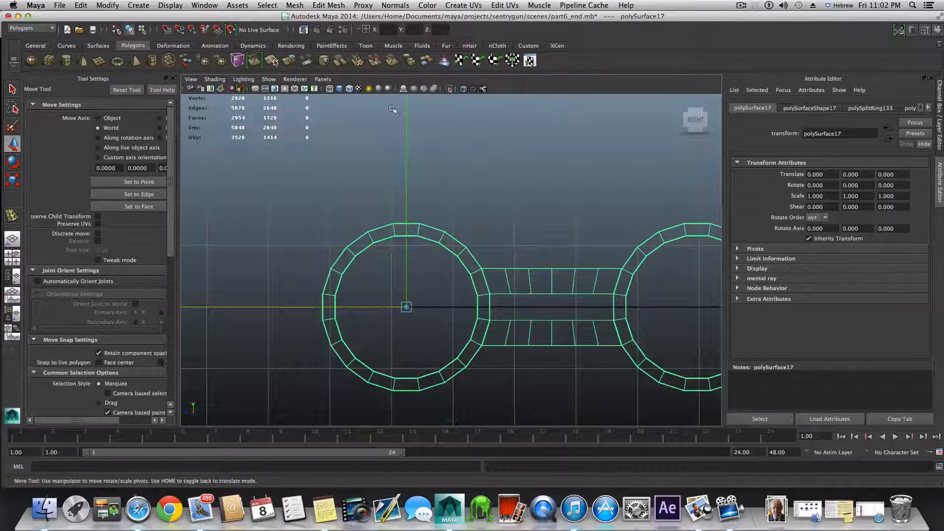
pyautogui.scroll(2, 422, 339)
pyautogui.keyDown('alt'); pyautogui.moveTo(422, 343); pyautogui.dragTo(419, 251, button='middle'); pyautogui.keyUp('alt')
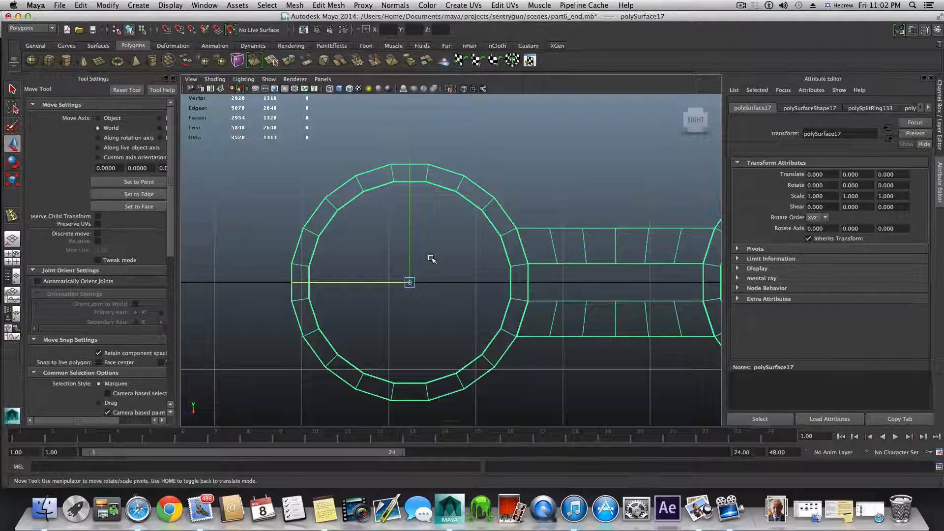
pyautogui.press('-')
pyautogui.press('Home')
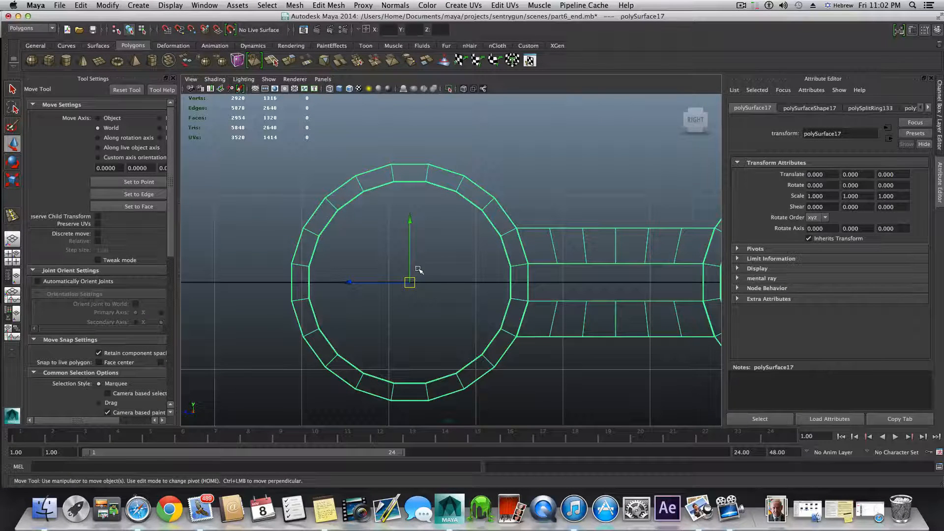
# Step: Rotate the ring mesh to -45 degrees about X around its ring-centered pivot, in discrete 15-degree steps
pyautogui.scroll(-5, 415, 270)
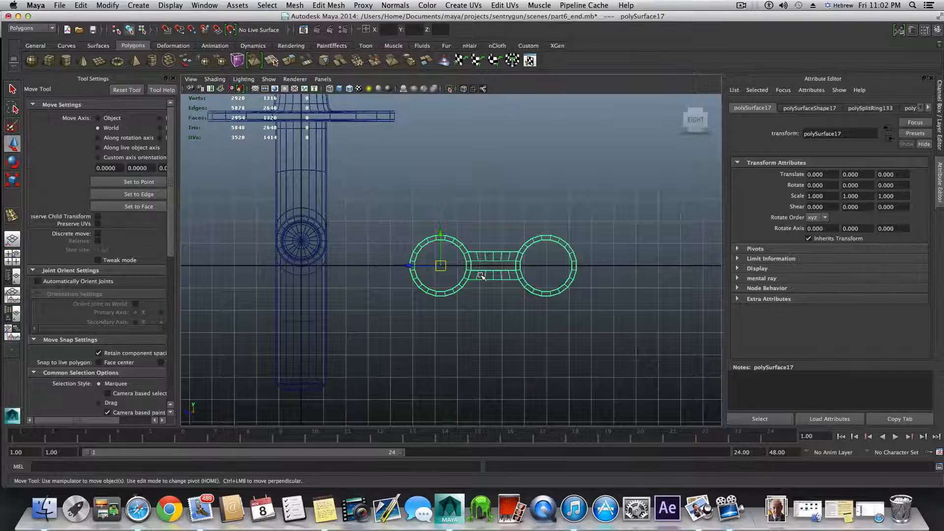
pyautogui.press('=')
pyautogui.press('=')
pyautogui.scroll(4, 490, 257)
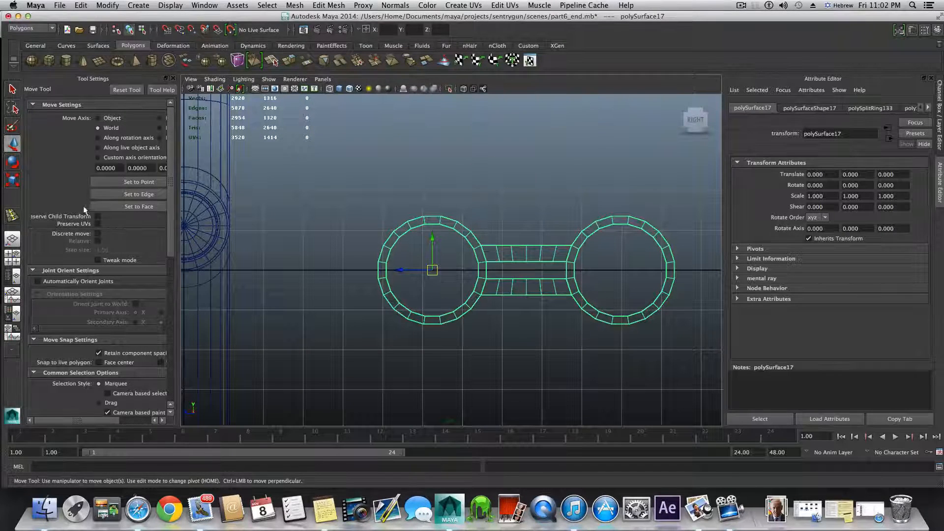
pyautogui.click(13, 162)
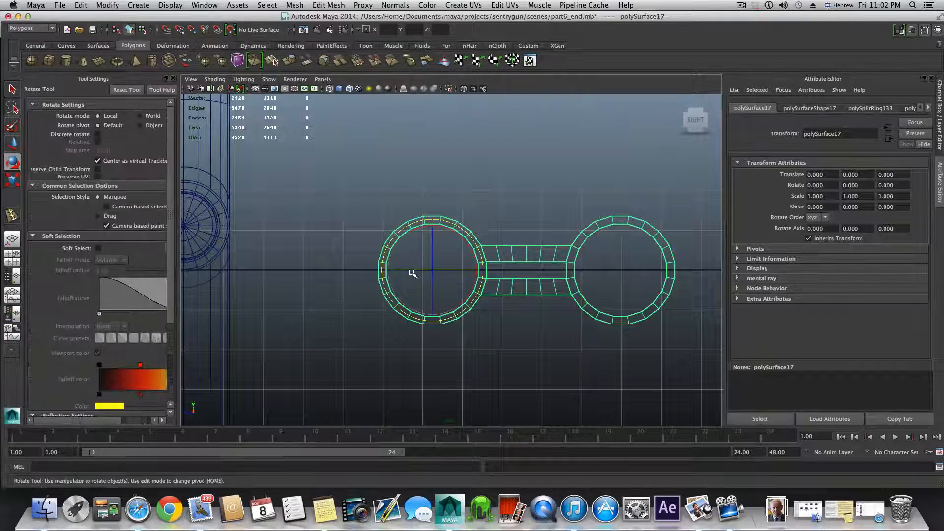
pyautogui.press('j')
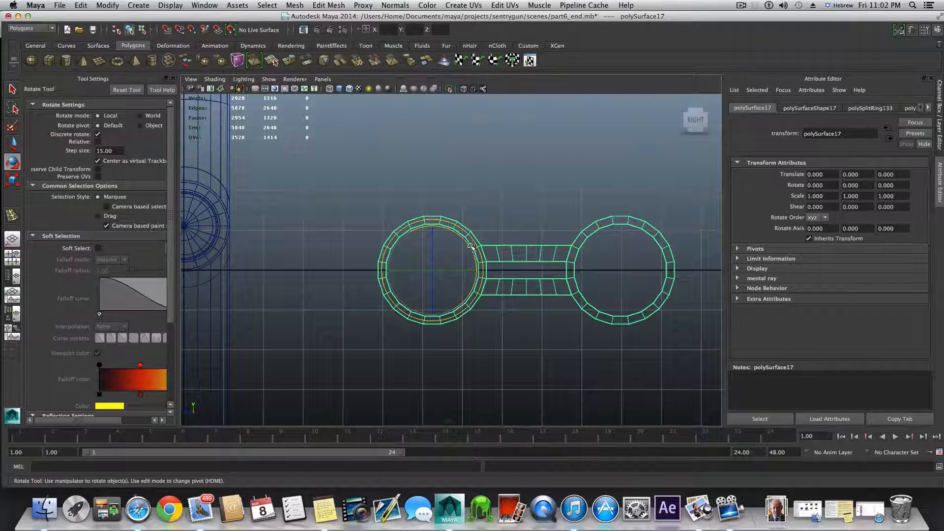
pyautogui.moveTo(457, 233); pyautogui.dragTo(477, 262)
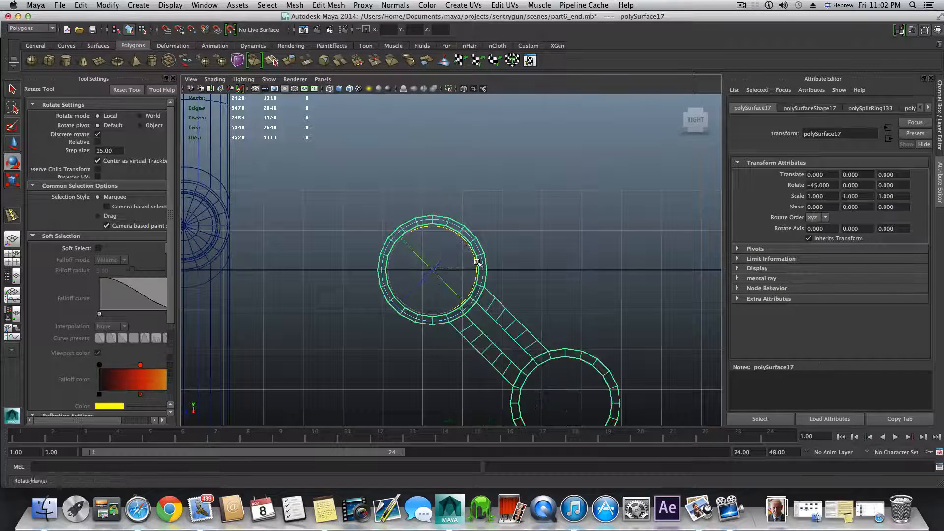
# Step: Turn off discrete rotation and switch the ring mesh to face selection in the maximized perspective view
pyautogui.scroll(-3, 477, 262)
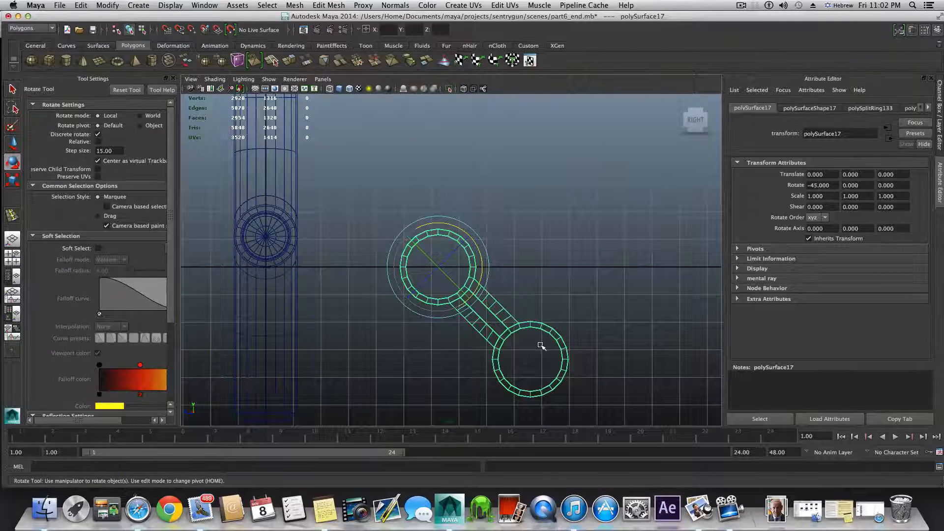
pyautogui.press('j')
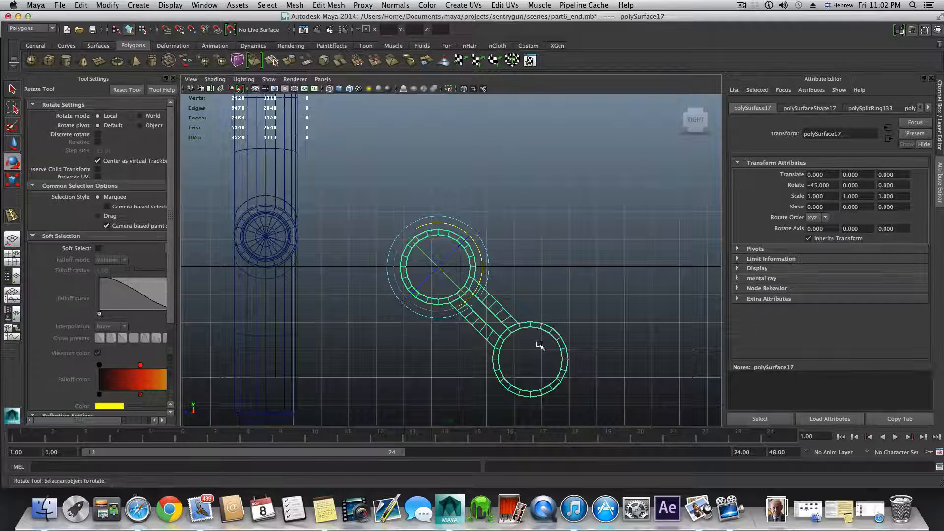
pyautogui.press('F8')
pyautogui.press('space')
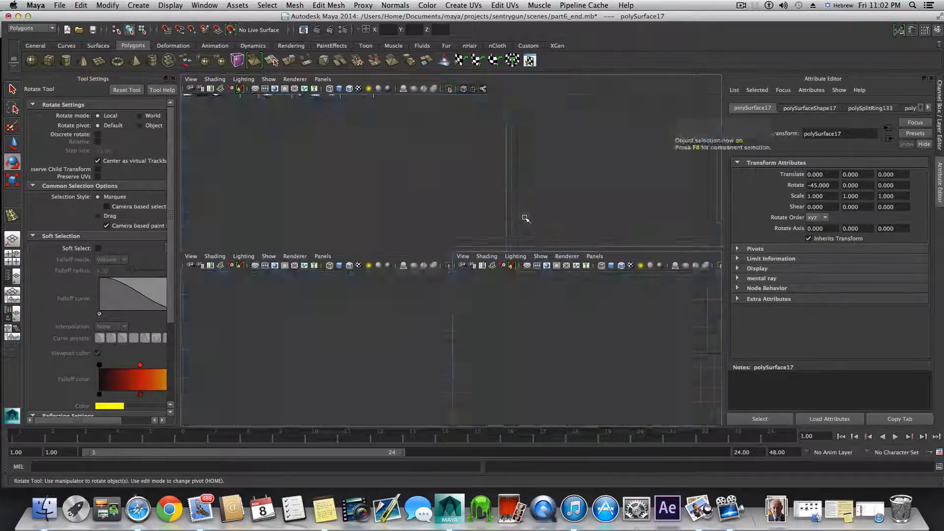
pyautogui.press('space')
pyautogui.keyDown('alt'); pyautogui.moveTo(410, 282); pyautogui.dragTo(604, 344); pyautogui.keyUp('alt')
pyautogui.moveTo(445, 256); pyautogui.dragTo(454, 307, button='right')
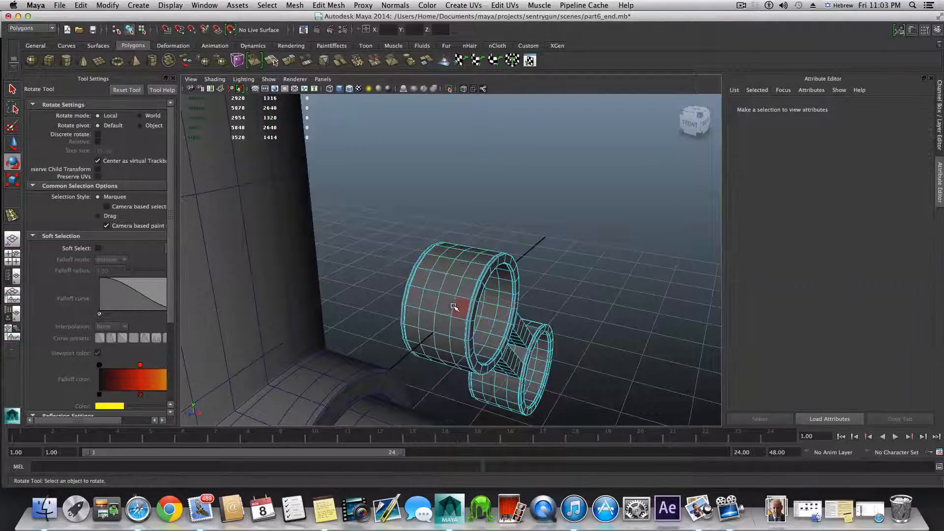
# Step: Select a four-by-three block of outer faces on the upper ring's side facing the column
pyautogui.keyDown('alt'); pyautogui.moveTo(457, 305); pyautogui.dragTo(432, 300); pyautogui.keyUp('alt')
pyautogui.click(412, 315)
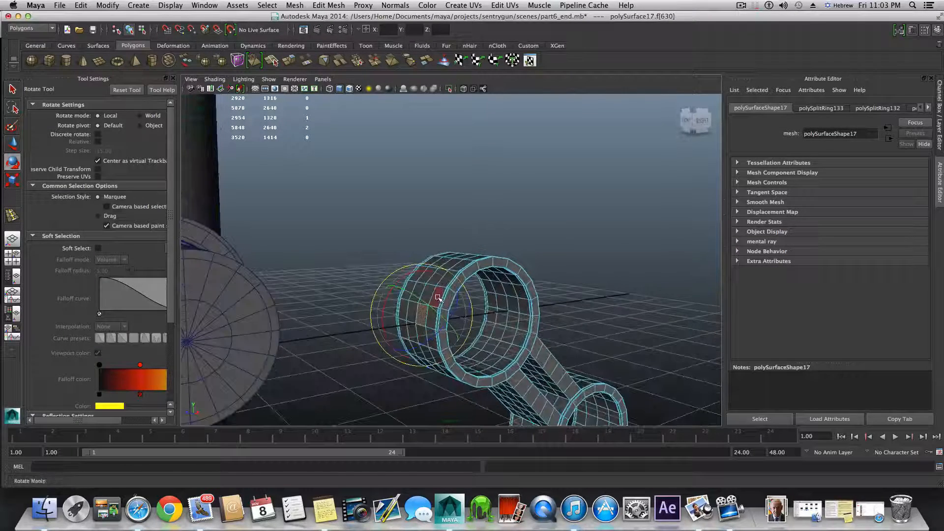
pyautogui.press('q')
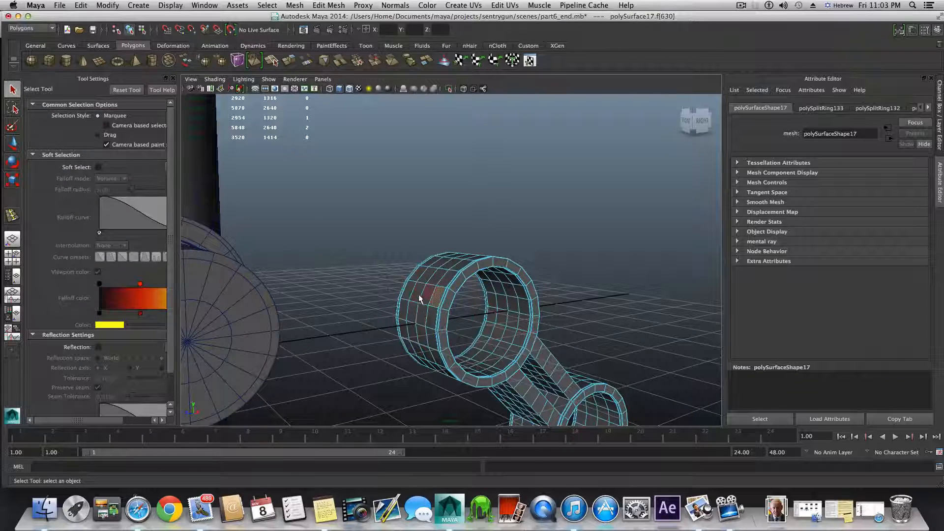
pyautogui.click(432, 292)
pyautogui.keyDown('shift'); pyautogui.click(427, 291); pyautogui.keyUp('shift')
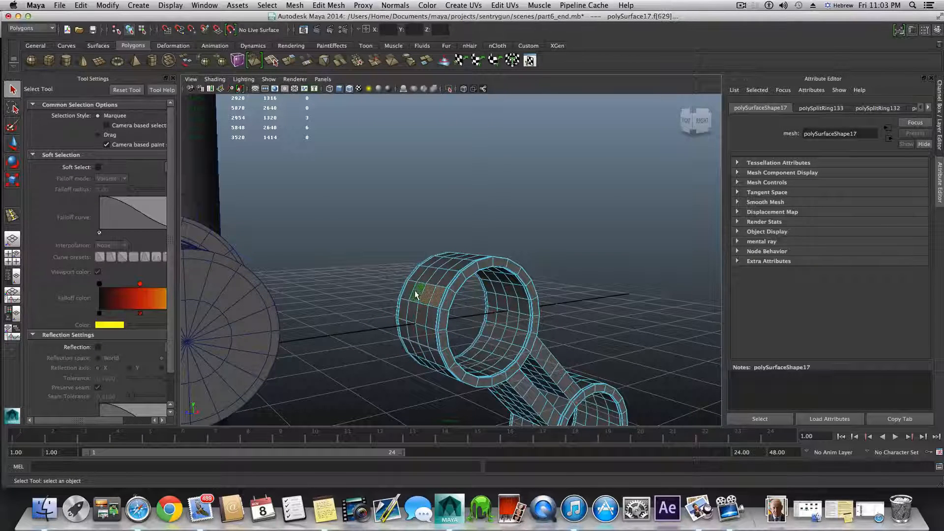
pyautogui.keyDown('shift'); pyautogui.click(415, 291); pyautogui.keyUp('shift')
pyautogui.keyDown('shift'); pyautogui.click(410, 290); pyautogui.keyUp('shift')
pyautogui.keyDown('shift'); pyautogui.click(433, 319); pyautogui.keyUp('shift')
pyautogui.keyDown('shift'); pyautogui.click(422, 318); pyautogui.keyUp('shift')
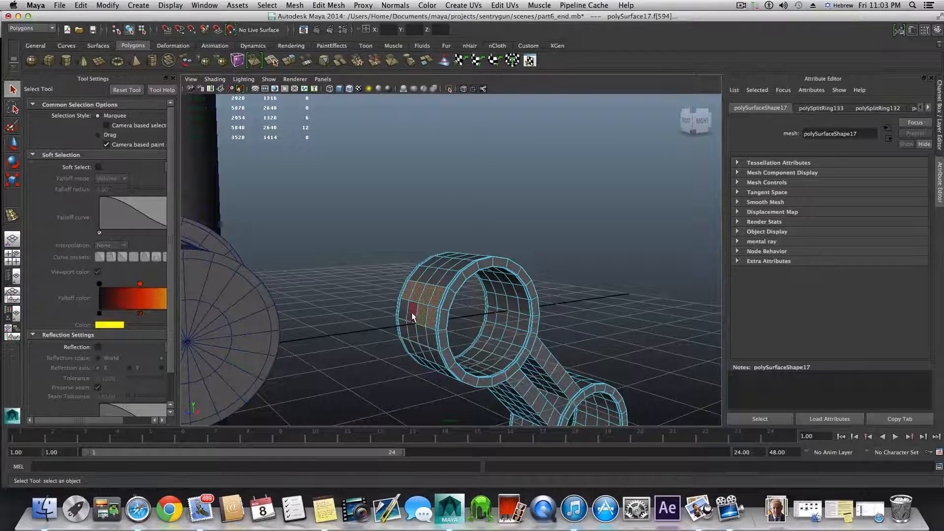
pyautogui.keyDown('shift'); pyautogui.click(413, 312); pyautogui.keyUp('shift')
pyautogui.keyDown('shift'); pyautogui.click(405, 308); pyautogui.keyUp('shift')
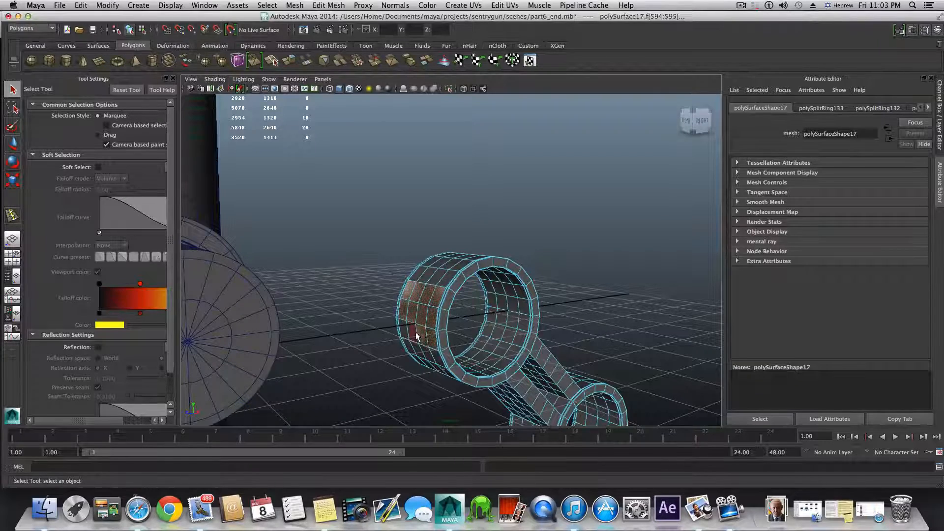
pyautogui.keyDown('shift'); pyautogui.click(414, 335); pyautogui.keyUp('shift')
# Step: Extrude the selected ring faces and move them straight along world Z toward the column to form a stub
pyautogui.keyDown('alt'); pyautogui.moveTo(408, 333); pyautogui.dragTo(443, 327); pyautogui.keyUp('alt')
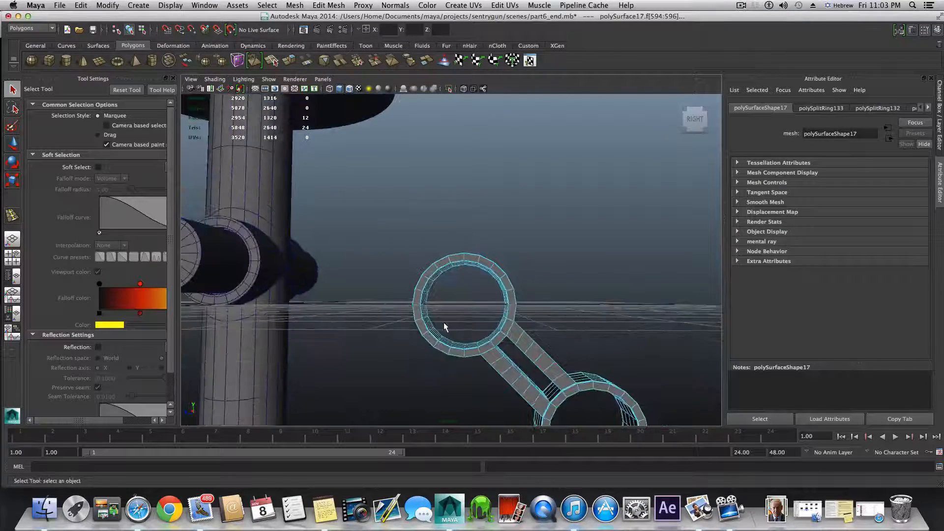
pyautogui.click(287, 61)
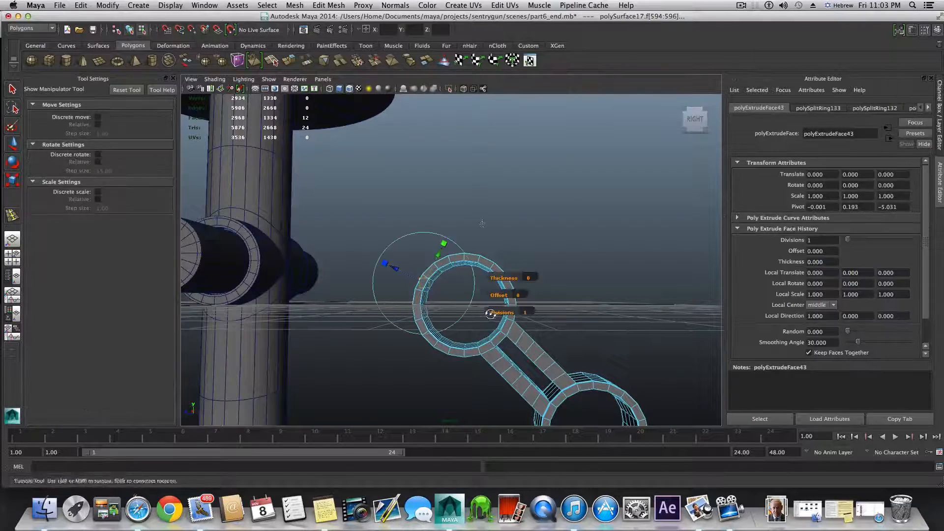
pyautogui.keyDown('alt'); pyautogui.moveTo(472, 295); pyautogui.dragTo(486, 316); pyautogui.keyUp('alt')
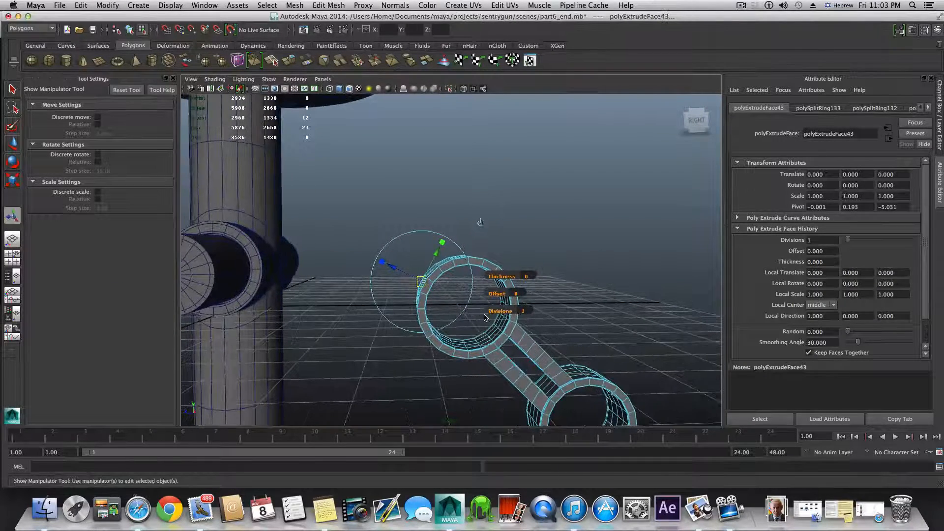
pyautogui.press('w')
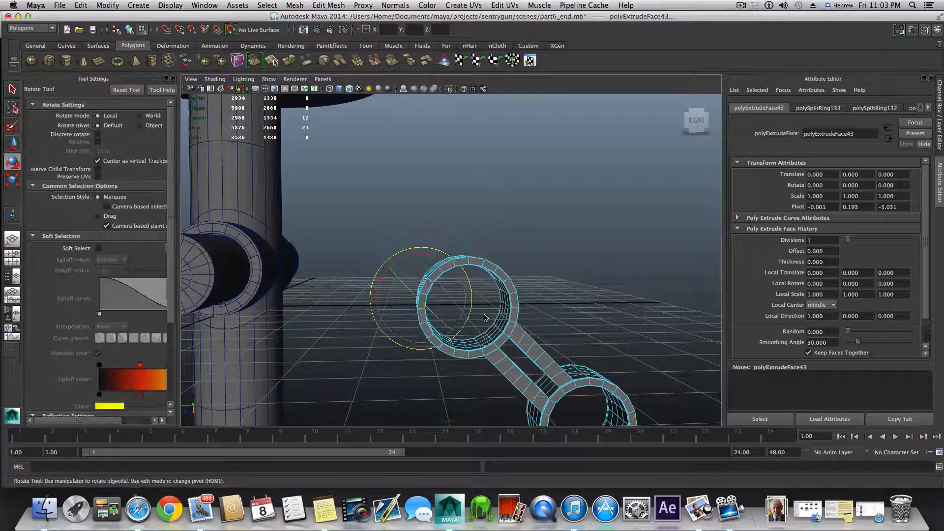
pyautogui.moveTo(389, 299); pyautogui.dragTo(319, 296)
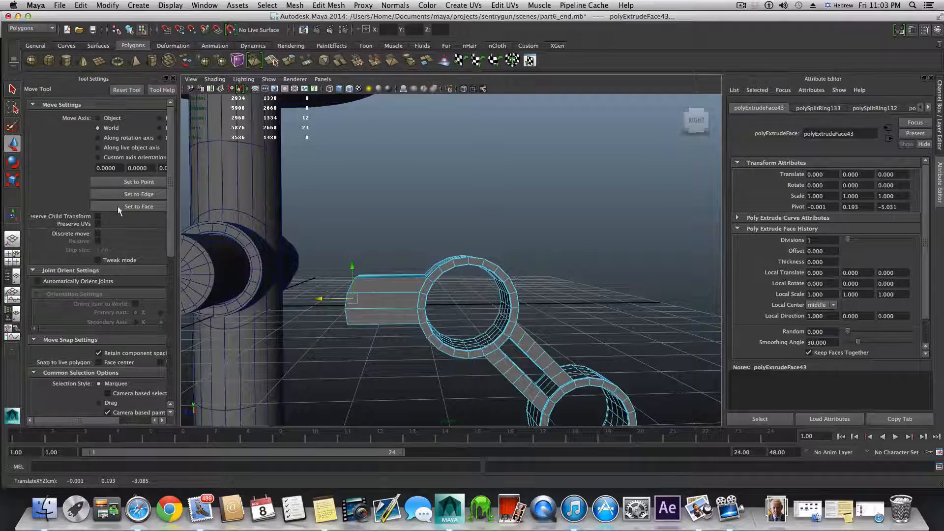
# Step: Flatten the stub's curved end by scaling its faces along world Z, and return to object selection
pyautogui.click(12, 182)
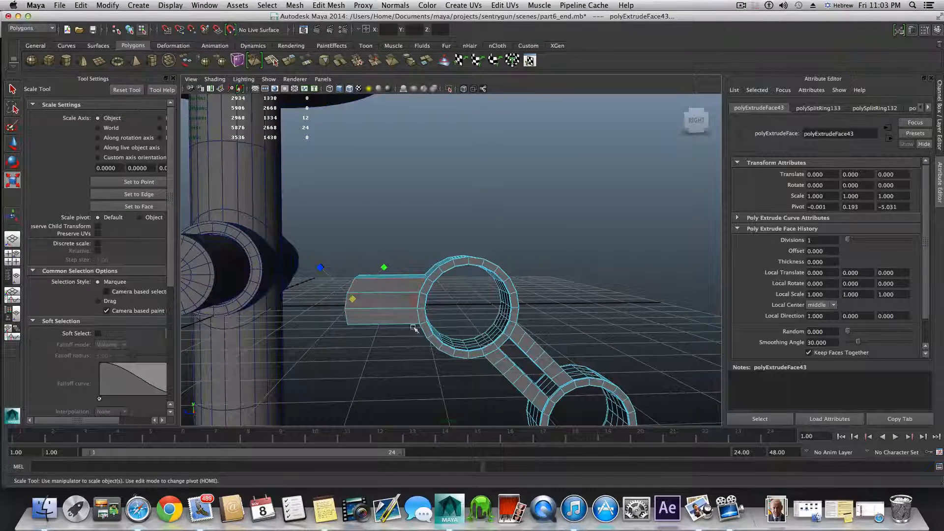
pyautogui.keyDown('alt'); pyautogui.moveTo(424, 325); pyautogui.dragTo(494, 317, button='middle'); pyautogui.keyUp('alt')
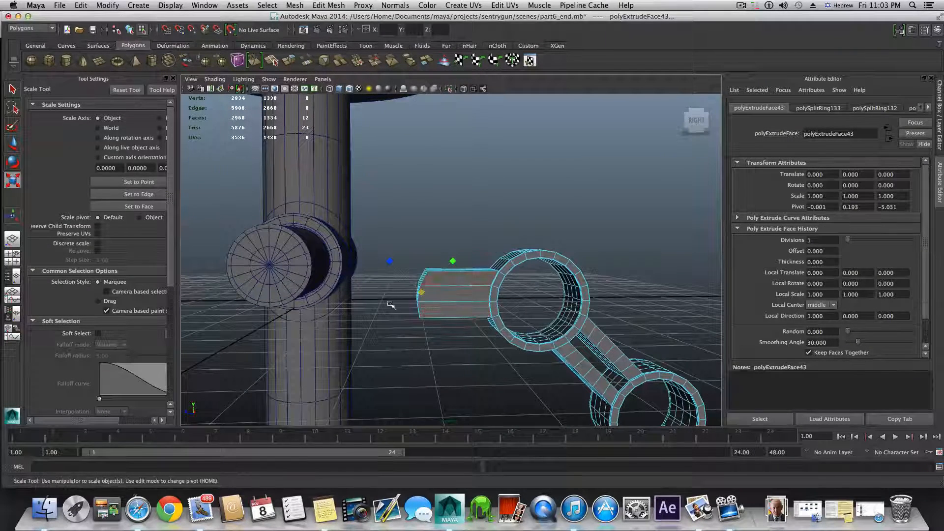
pyautogui.keyDown('alt'); pyautogui.moveTo(464, 315); pyautogui.dragTo(404, 293); pyautogui.keyUp('alt')
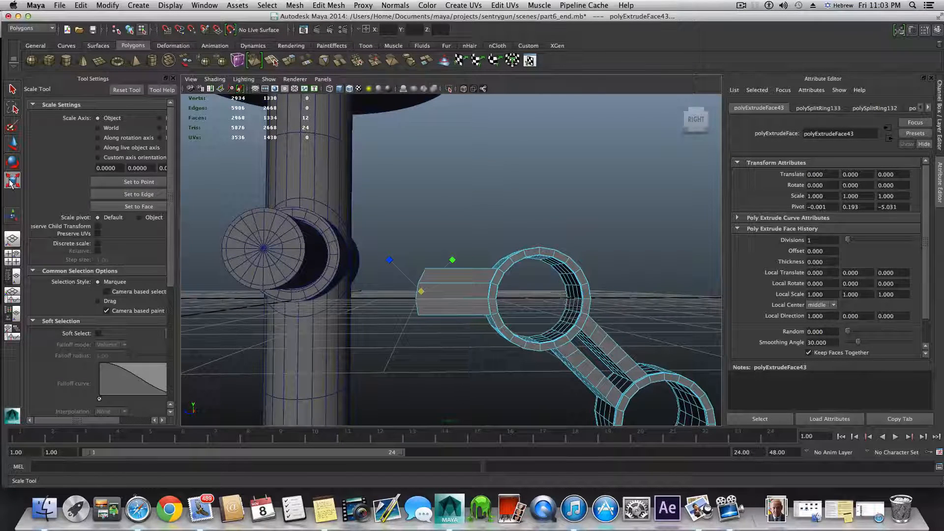
pyautogui.moveTo(179, 172); pyautogui.dragTo(213, 173)
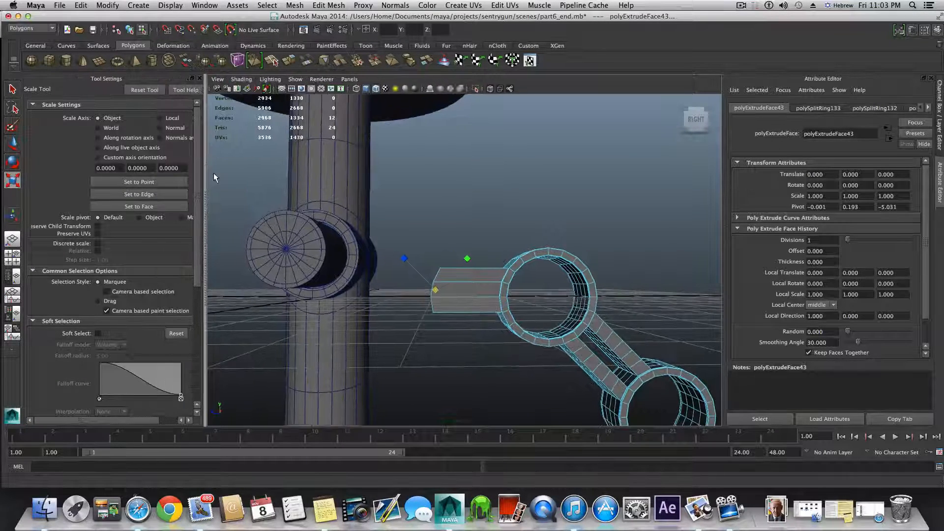
pyautogui.click(98, 128)
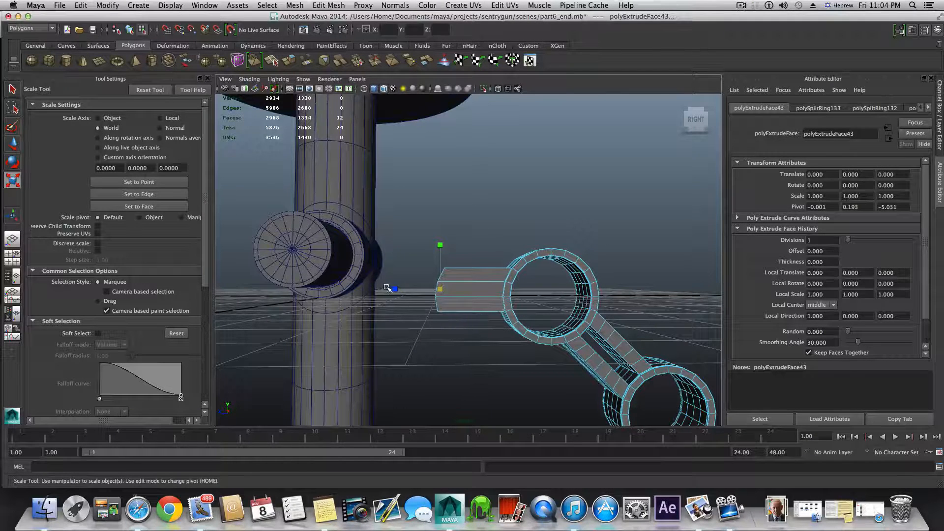
pyautogui.moveTo(395, 290); pyautogui.dragTo(440, 292)
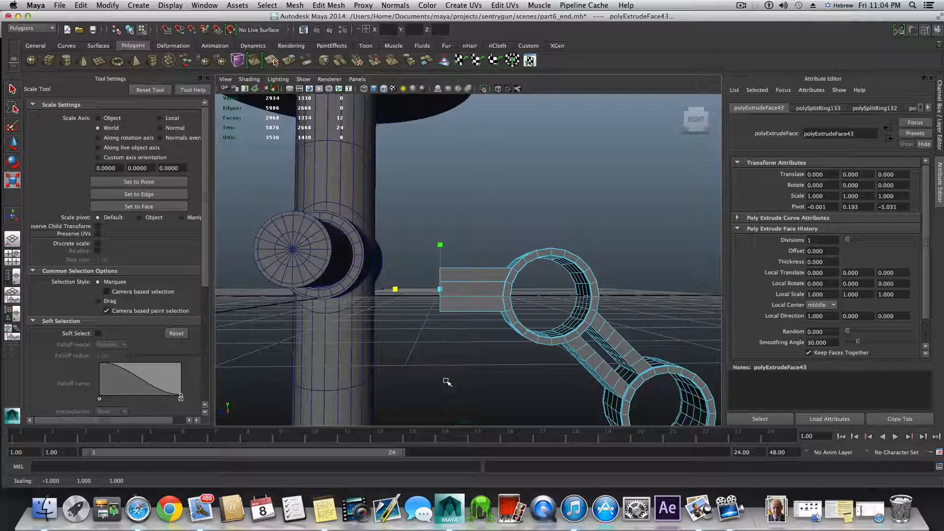
pyautogui.press('F8')
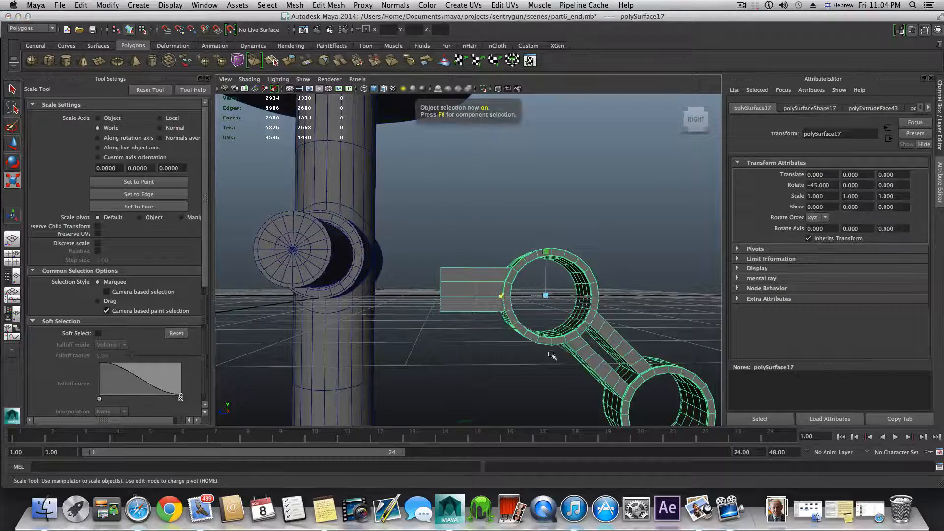
# Step: Insert an edge loop around the stub's base, right beside the upper ring
pyautogui.keyDown('alt'); pyautogui.moveTo(552, 355); pyautogui.dragTo(364, 318); pyautogui.keyUp('alt')
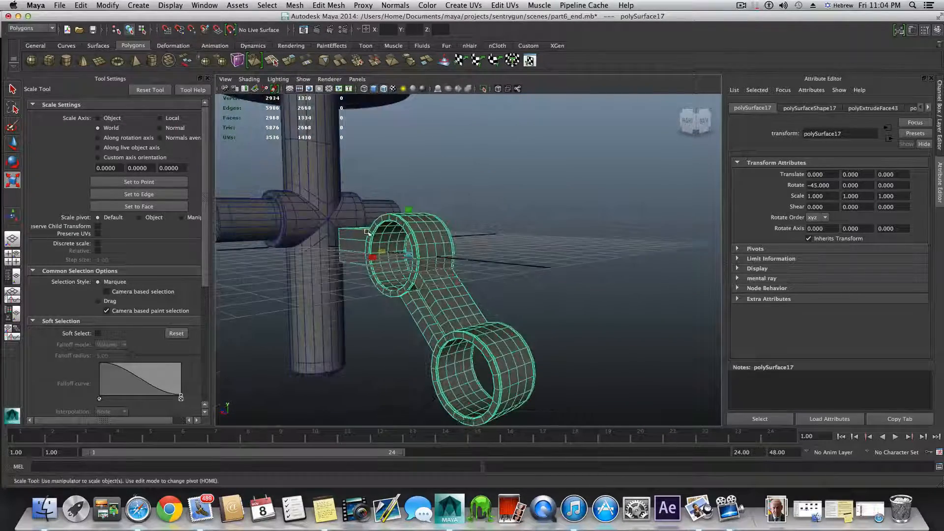
pyautogui.keyDown('alt'); pyautogui.moveTo(367, 232); pyautogui.dragTo(457, 293); pyautogui.keyUp('alt')
pyautogui.keyDown('alt'); pyautogui.moveTo(457, 293); pyautogui.dragTo(421, 268, button='right'); pyautogui.keyUp('alt')
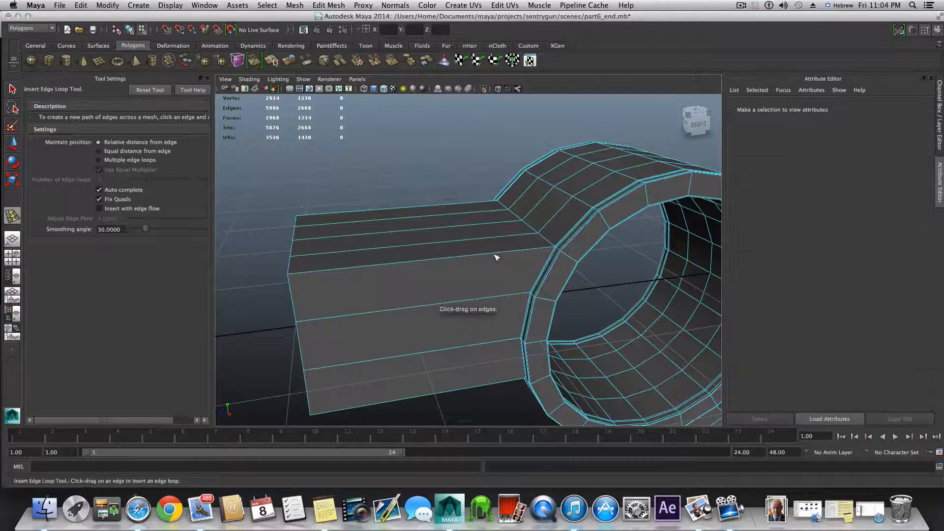
pyautogui.click(556, 248)
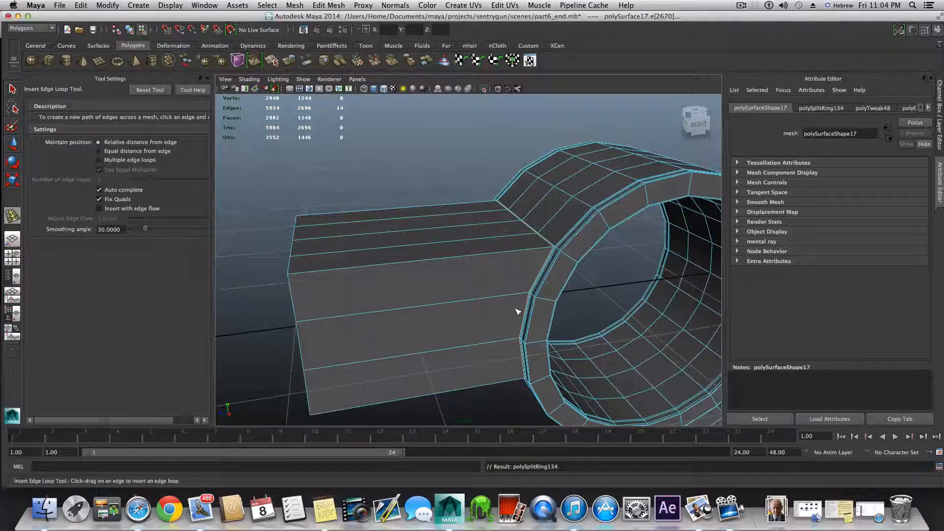
# Step: Leave the Insert Edge Loop tool and switch the ring mesh to face selection
pyautogui.scroll(-5, 540, 307)
pyautogui.keyDown('alt'); pyautogui.moveTo(537, 305); pyautogui.dragTo(436, 274, button='middle'); pyautogui.keyUp('alt')
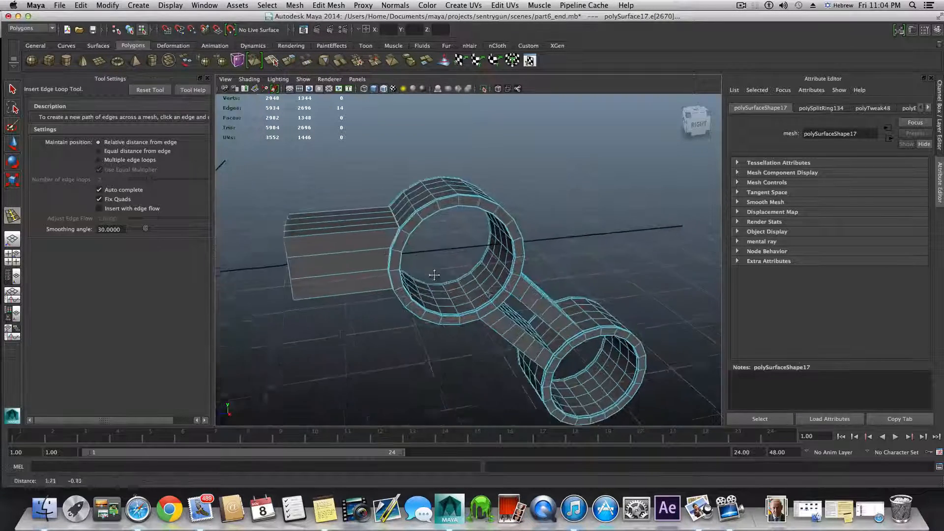
pyautogui.keyDown('alt'); pyautogui.moveTo(436, 274); pyautogui.dragTo(369, 277); pyautogui.keyUp('alt')
pyautogui.keyDown('alt'); pyautogui.moveTo(590, 351); pyautogui.dragTo(471, 303, button='middle'); pyautogui.keyUp('alt')
pyautogui.moveTo(471, 303)
pyautogui.keyDown('alt'); pyautogui.mouseDown()
pyautogui.moveTo(405, 312)
pyautogui.moveTo(485, 301)
pyautogui.mouseUp(); pyautogui.keyUp('alt')
pyautogui.click(12, 89)
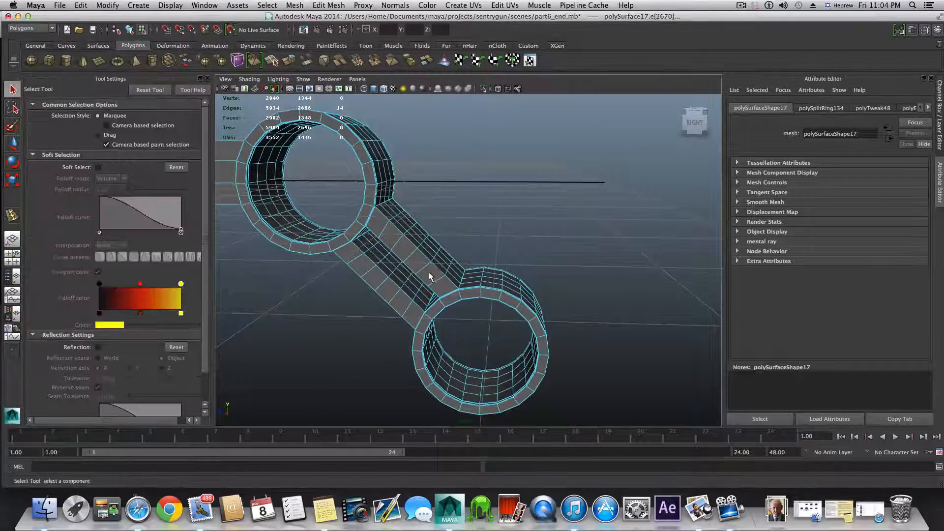
pyautogui.moveTo(416, 290); pyautogui.dragTo(551, 301, button='right')
# Step: Select a four-by-three block of outer faces on top of the lower ring, beyond the connecting arms
pyautogui.keyDown('alt'); pyautogui.moveTo(551, 302); pyautogui.dragTo(513, 313); pyautogui.keyUp('alt')
pyautogui.keyDown('alt'); pyautogui.moveTo(513, 313); pyautogui.dragTo(356, 280, button='right'); pyautogui.keyUp('alt')
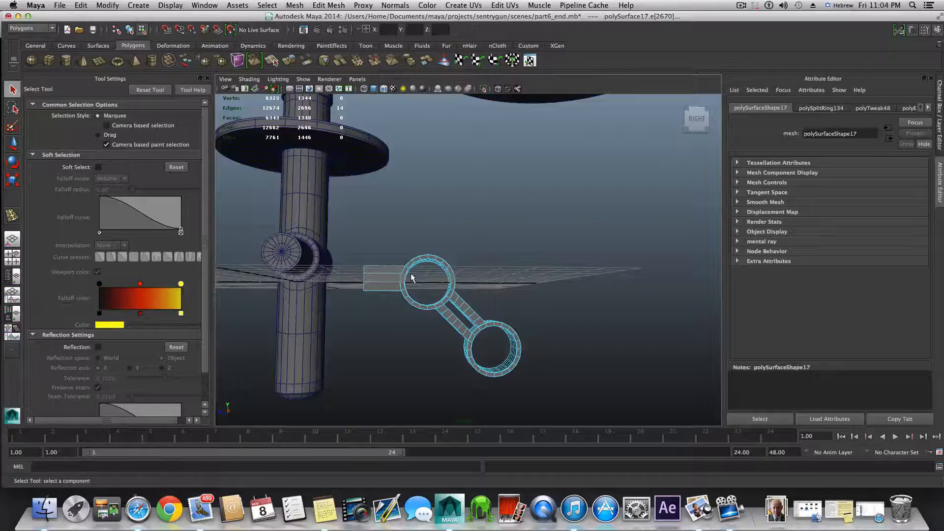
pyautogui.keyDown('alt'); pyautogui.moveTo(477, 345); pyautogui.dragTo(402, 285, button='middle'); pyautogui.keyUp('alt')
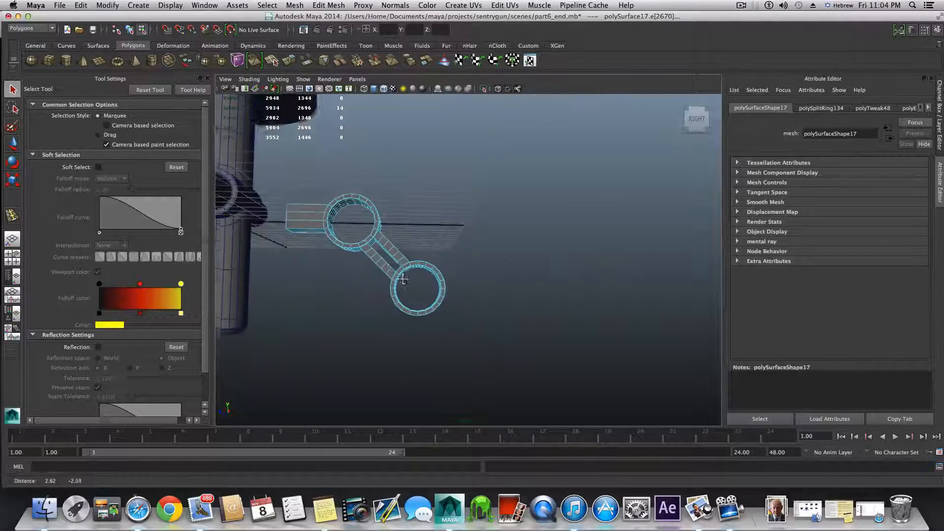
pyautogui.keyDown('alt'); pyautogui.moveTo(401, 285); pyautogui.dragTo(524, 337, button='right'); pyautogui.keyUp('alt')
pyautogui.keyDown('alt'); pyautogui.moveTo(524, 337); pyautogui.dragTo(459, 322); pyautogui.keyUp('alt')
pyautogui.keyDown('alt'); pyautogui.moveTo(459, 322); pyautogui.dragTo(478, 352, button='middle'); pyautogui.keyUp('alt')
pyautogui.keyDown('alt'); pyautogui.moveTo(463, 339); pyautogui.dragTo(453, 345); pyautogui.keyUp('alt')
pyautogui.keyDown('alt'); pyautogui.moveTo(409, 312); pyautogui.dragTo(448, 299, button='middle'); pyautogui.keyUp('alt')
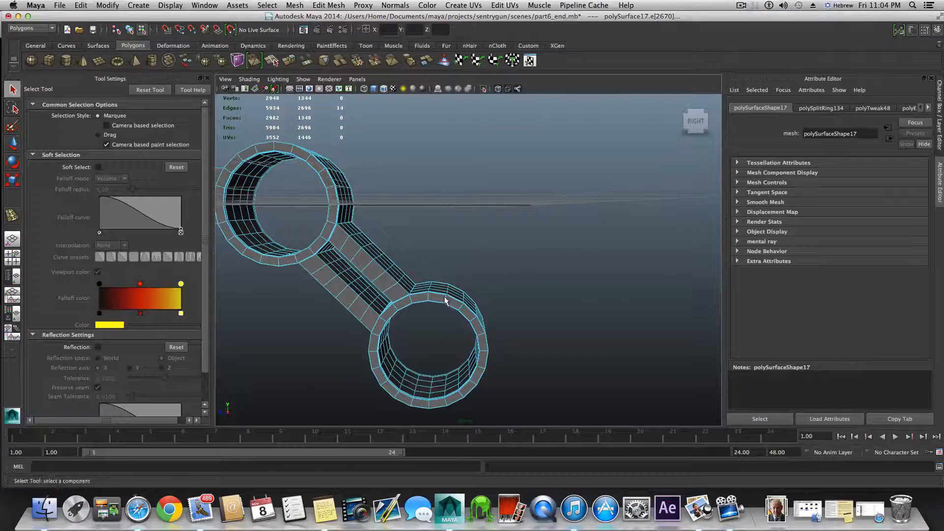
pyautogui.keyDown('alt'); pyautogui.moveTo(447, 302); pyautogui.dragTo(434, 287); pyautogui.keyUp('alt')
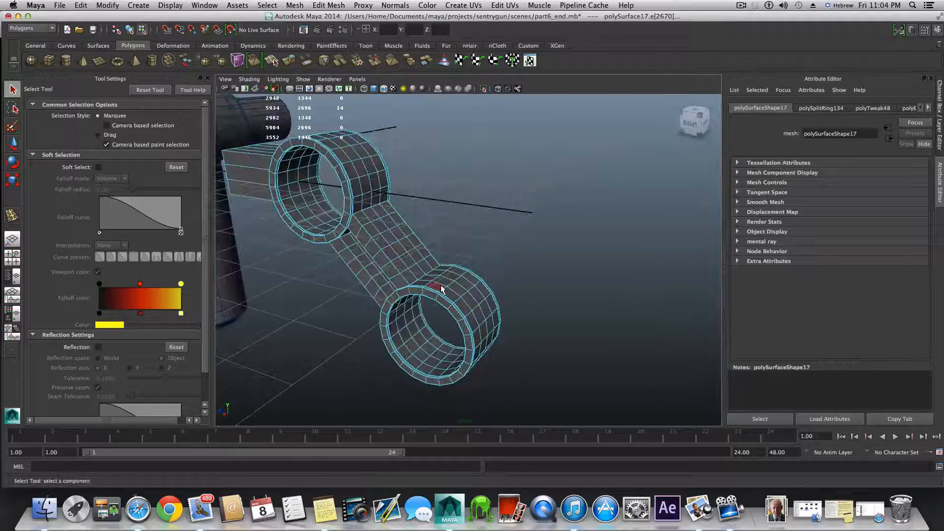
pyautogui.click(441, 286)
pyautogui.keyDown('shift'); pyautogui.click(445, 281); pyautogui.keyUp('shift')
pyautogui.keyDown('shift'); pyautogui.click(466, 290); pyautogui.keyUp('shift')
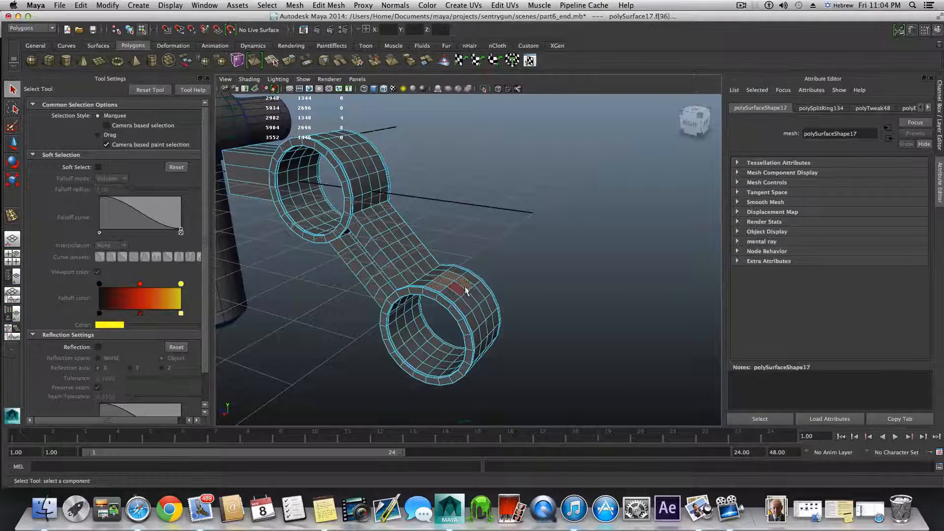
pyautogui.keyDown('shift'); pyautogui.click(462, 290); pyautogui.keyUp('shift')
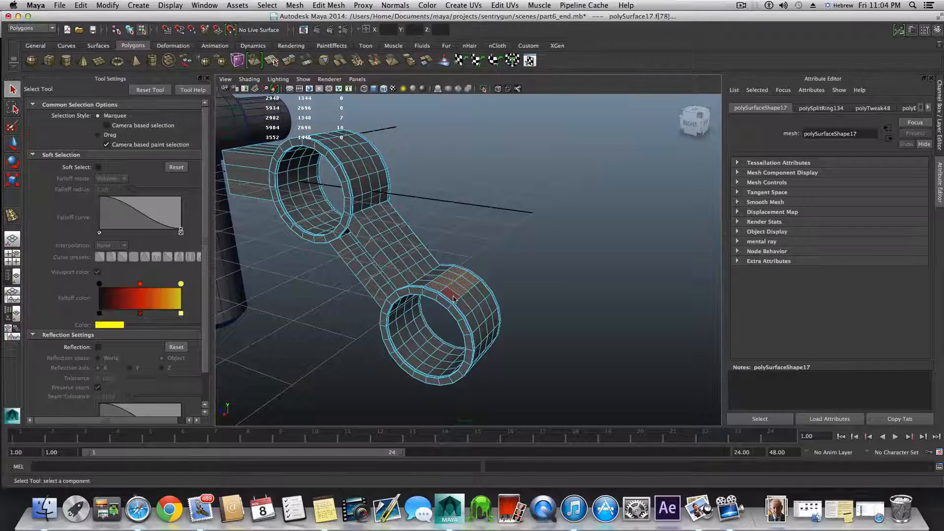
pyautogui.keyDown('shift'); pyautogui.click(477, 295); pyautogui.keyUp('shift')
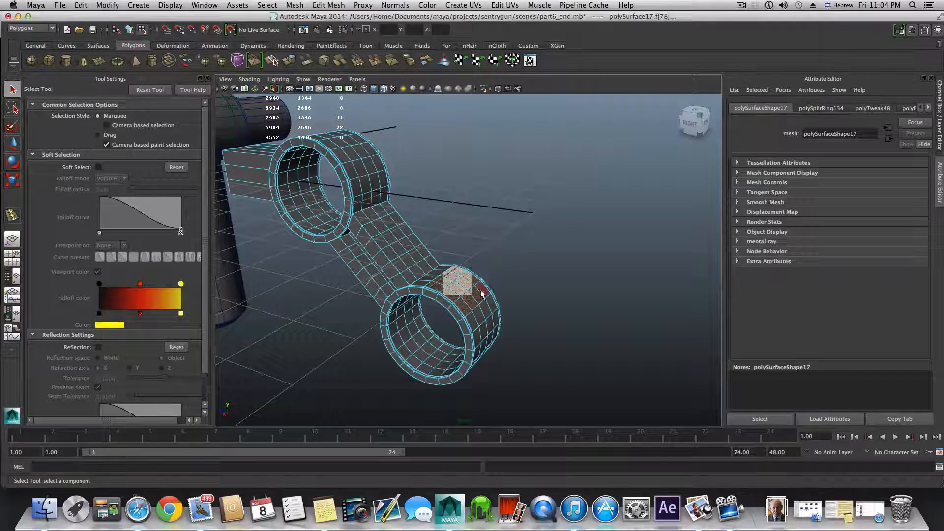
pyautogui.keyDown('shift'); pyautogui.click(481, 291); pyautogui.keyUp('shift')
# Step: Extrude the selected lower ring faces, try pulling them out along their normals, and undo that pull
pyautogui.keyDown('alt'); pyautogui.moveTo(433, 319); pyautogui.dragTo(487, 317); pyautogui.keyUp('alt')
pyautogui.keyDown('alt'); pyautogui.moveTo(484, 319); pyautogui.dragTo(453, 261, button='middle'); pyautogui.keyUp('alt')
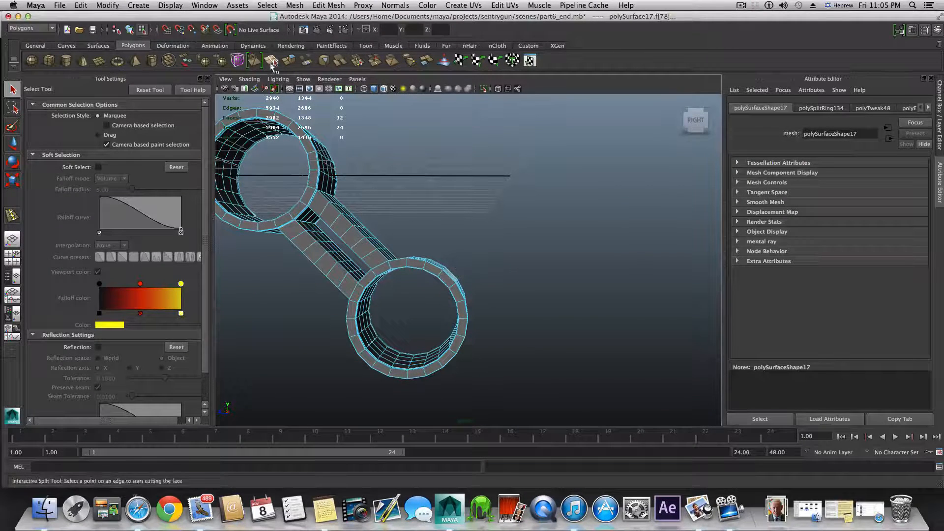
pyautogui.click(289, 61)
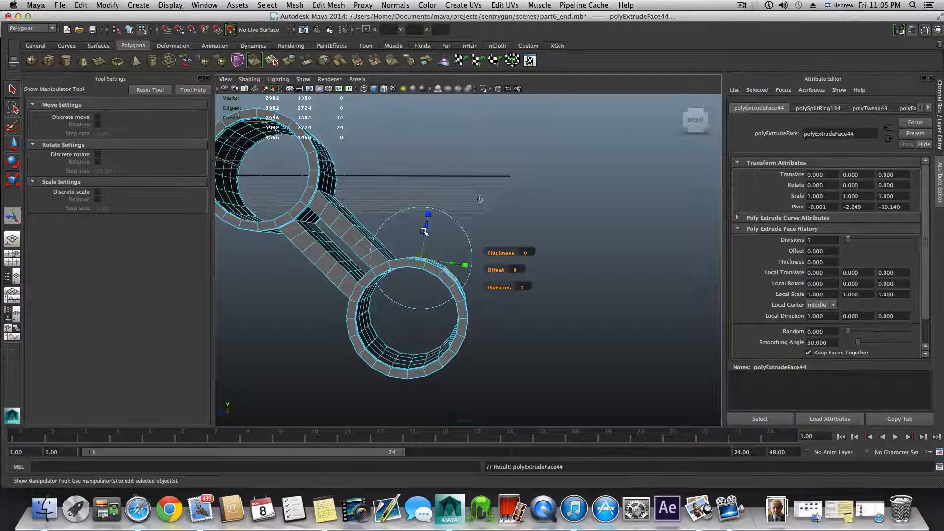
pyautogui.moveTo(427, 219); pyautogui.dragTo(443, 173)
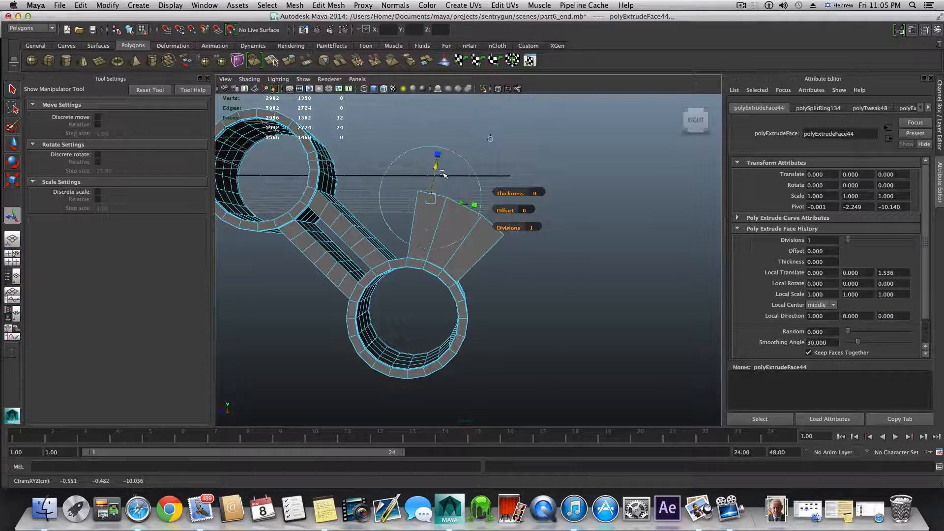
pyautogui.press('z')
# Step: Set the Move Tool's axis to Object and move the extruded faces diagonally up from the lower ring as a straight stub
pyautogui.press('w')
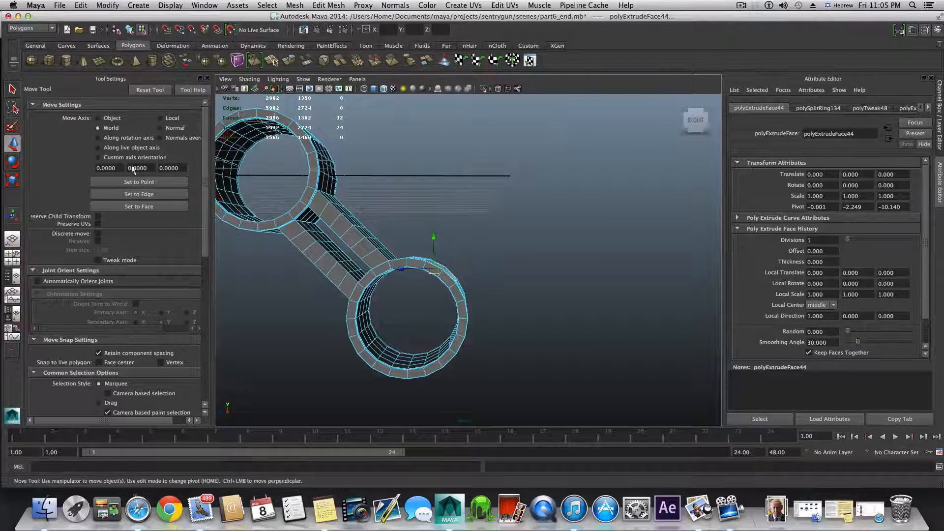
pyautogui.click(97, 118)
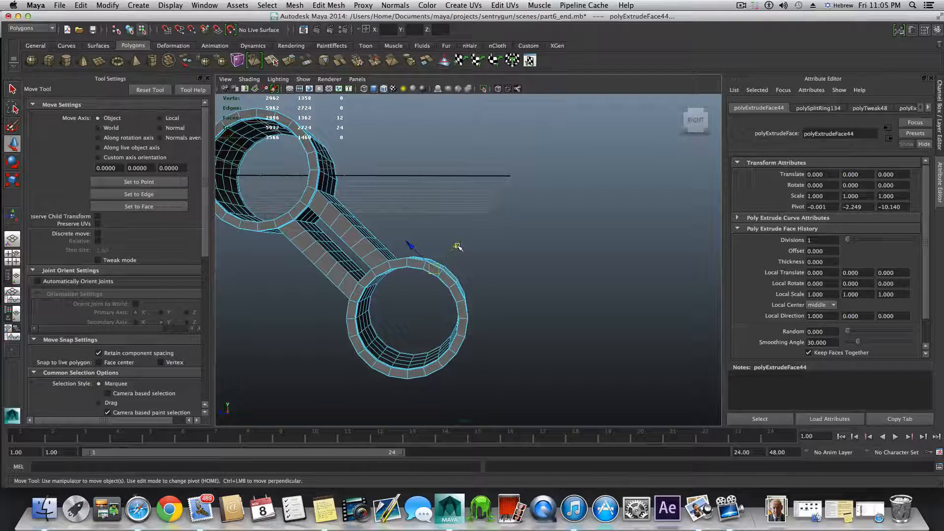
pyautogui.moveTo(457, 247); pyautogui.dragTo(527, 175)
pyautogui.keyDown('alt'); pyautogui.moveTo(527, 231); pyautogui.dragTo(432, 278); pyautogui.keyUp('alt')
pyautogui.keyDown('alt'); pyautogui.moveTo(480, 168); pyautogui.dragTo(483, 267); pyautogui.keyUp('alt')
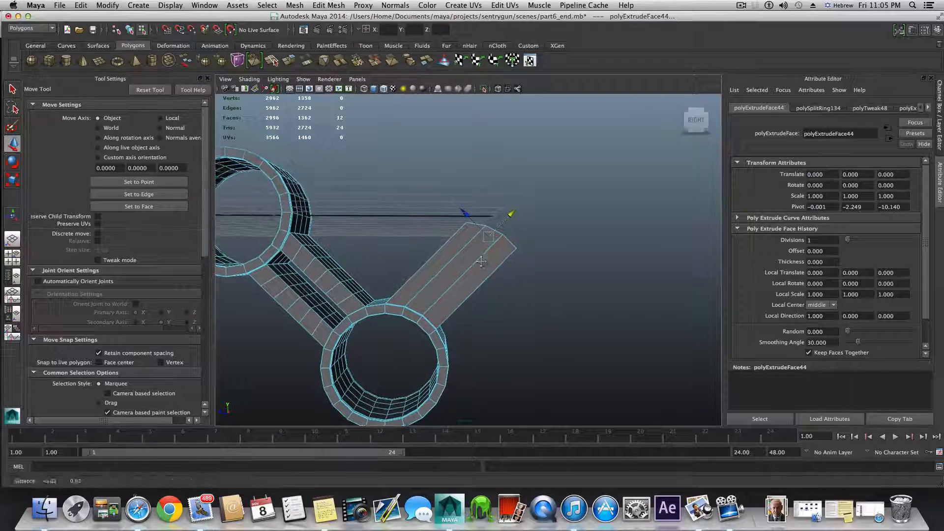
# Step: Flatten the lower ring stub's curved end by scaling its faces along the object Y axis
pyautogui.keyDown('alt'); pyautogui.moveTo(423, 275); pyautogui.dragTo(294, 294, button='right'); pyautogui.keyUp('alt')
pyautogui.keyDown('alt'); pyautogui.moveTo(353, 288); pyautogui.dragTo(447, 287, button='right'); pyautogui.keyUp('alt')
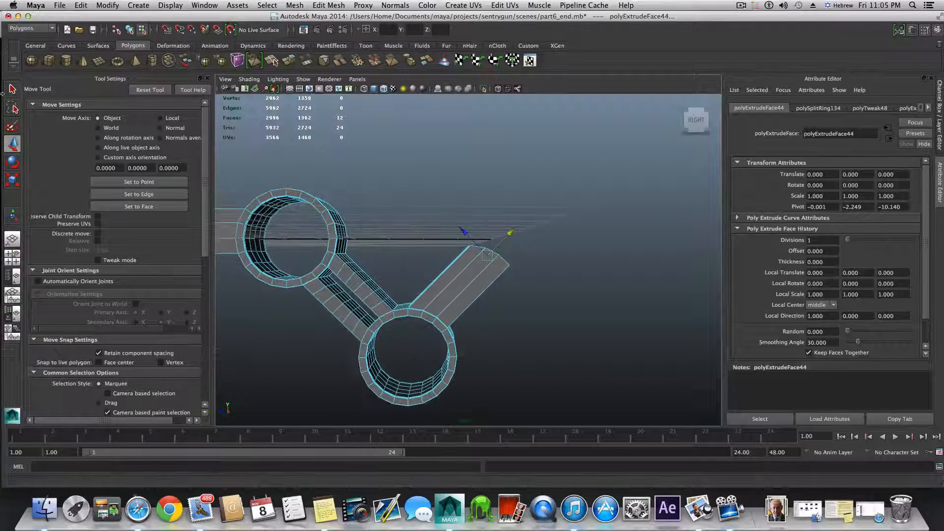
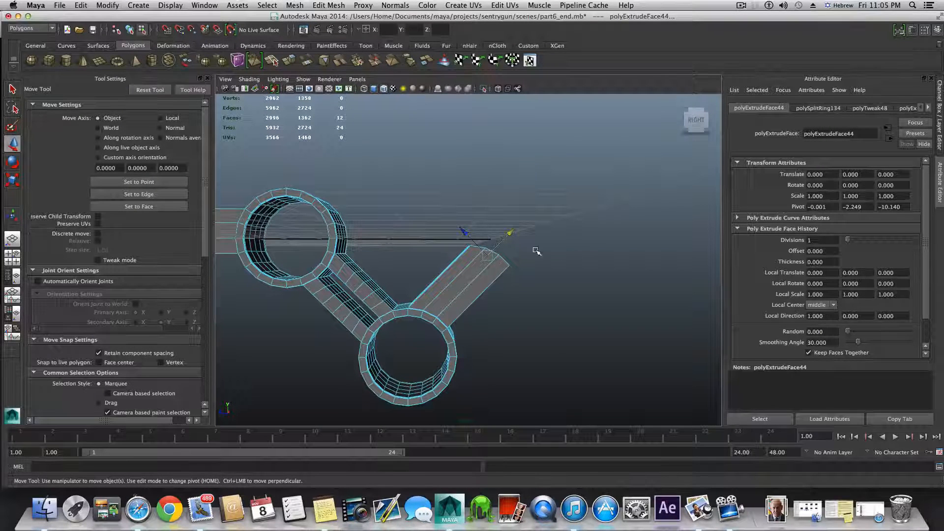
pyautogui.click(12, 182)
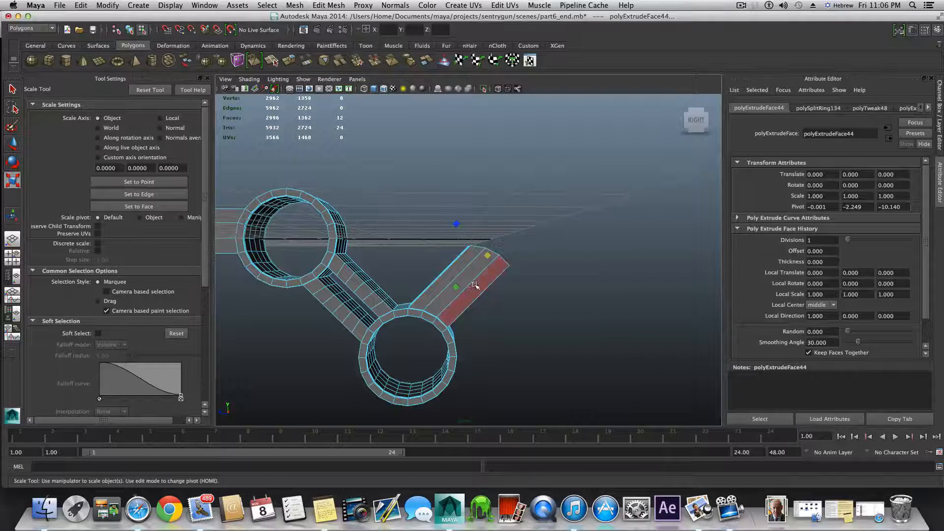
pyautogui.moveTo(456, 287); pyautogui.dragTo(489, 259)
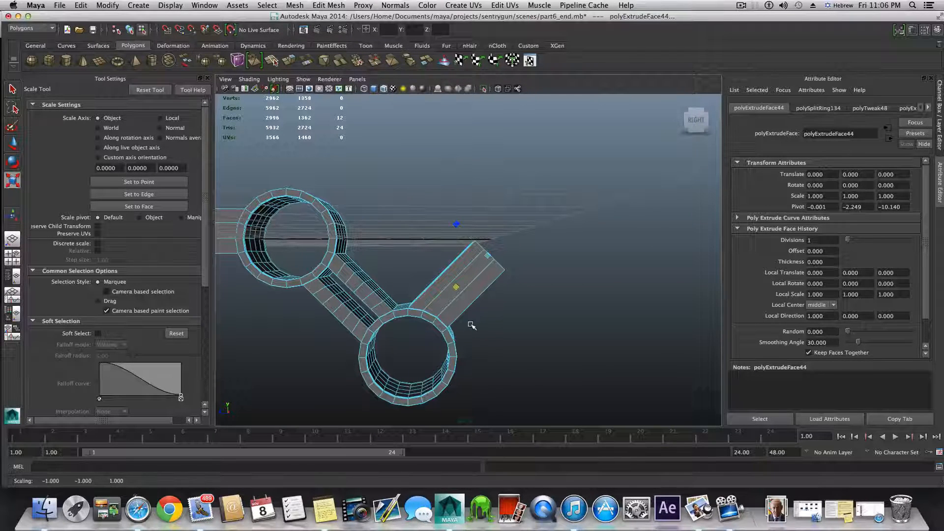
# Step: Check the leg joint in the side.jpg reference and shorten the lower ring's stub by moving its end faces along object Y
pyautogui.moveTo(372, 18); pyautogui.dragTo(377, 205)
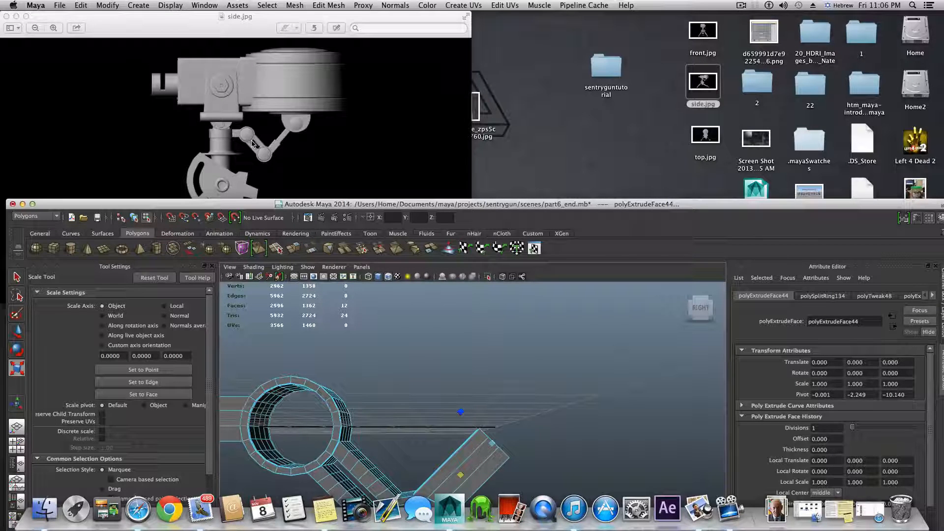
pyautogui.doubleClick(301, 205)
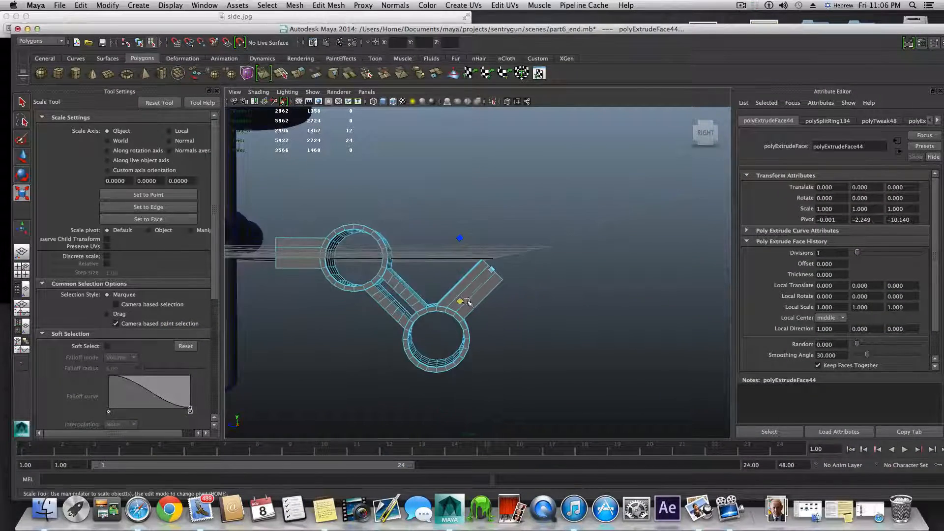
pyautogui.press('w')
pyautogui.moveTo(514, 242); pyautogui.dragTo(499, 265)
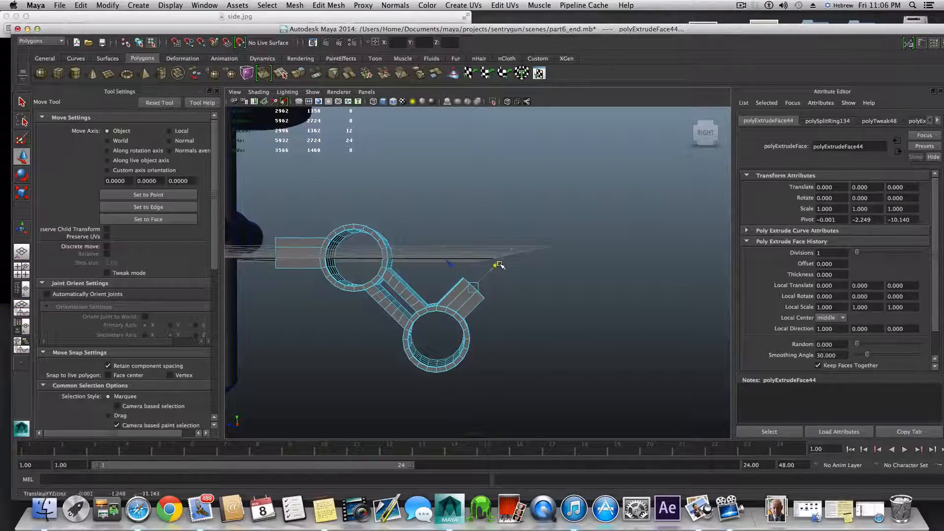
# Step: Return to object selection and insert an edge loop around the stub's base, close to the lower ring
pyautogui.keyDown('alt'); pyautogui.moveTo(492, 312); pyautogui.dragTo(533, 321); pyautogui.keyUp('alt')
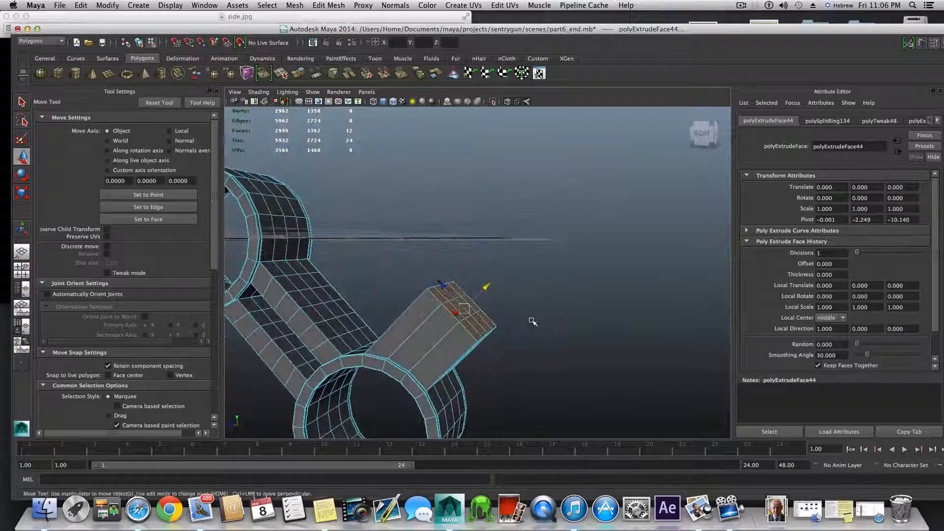
pyautogui.press('F8')
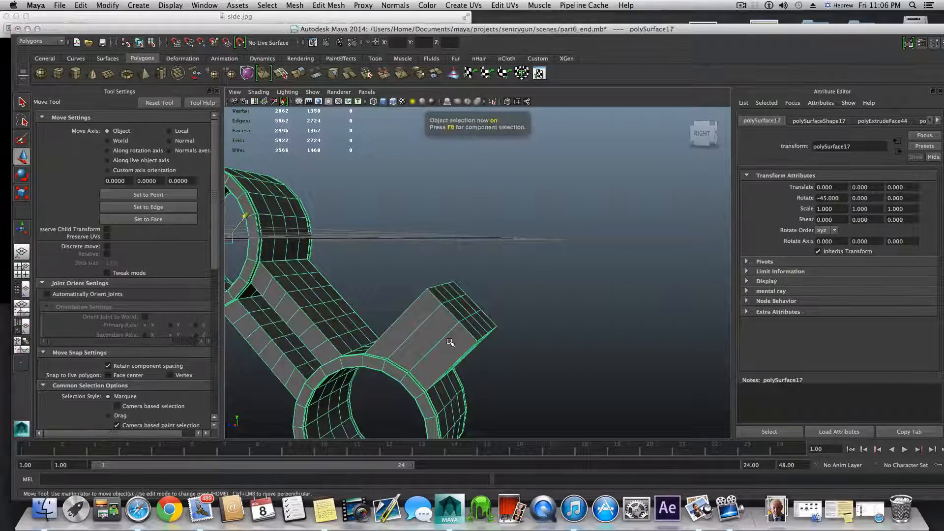
pyautogui.keyDown('alt'); pyautogui.moveTo(451, 343); pyautogui.dragTo(437, 349); pyautogui.keyUp('alt')
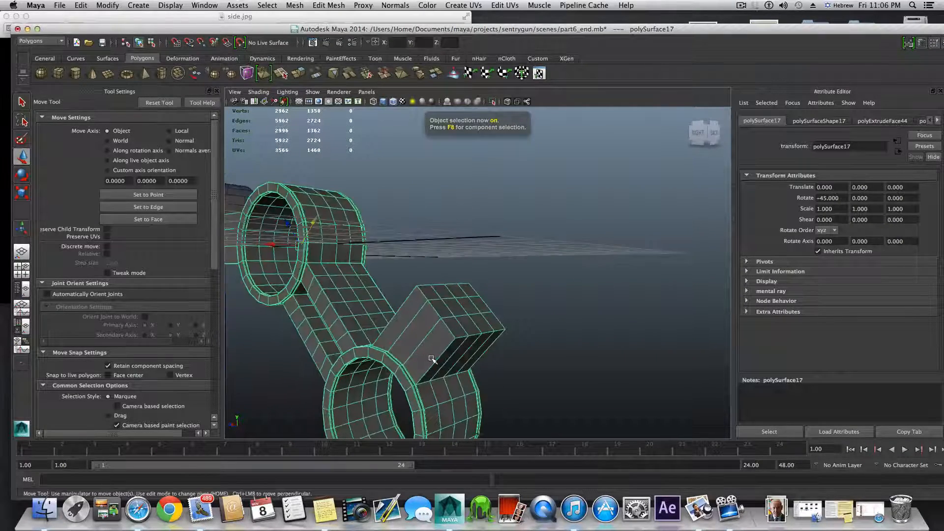
pyautogui.keyDown('shift'); pyautogui.moveTo(435, 347); pyautogui.dragTo(404, 358, button='right'); pyautogui.keyUp('shift')
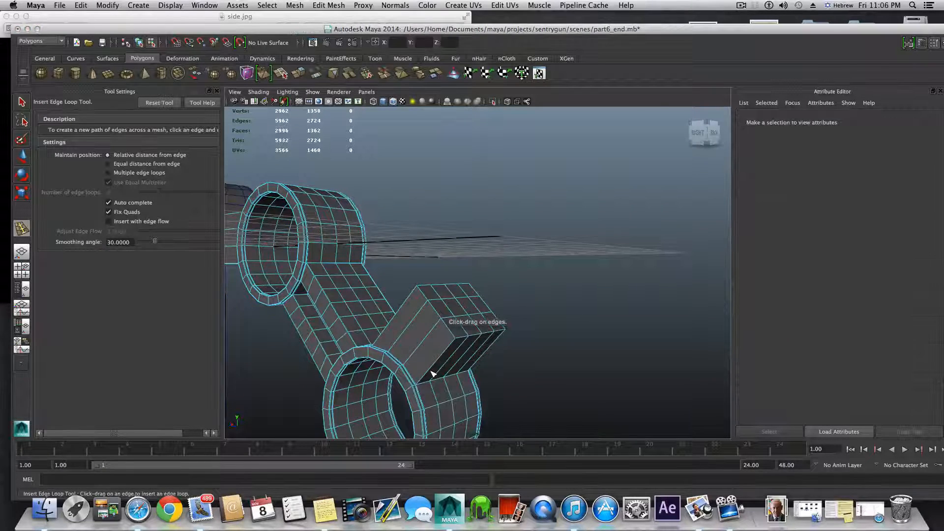
pyautogui.keyDown('alt'); pyautogui.moveTo(430, 383); pyautogui.dragTo(427, 364); pyautogui.keyUp('alt')
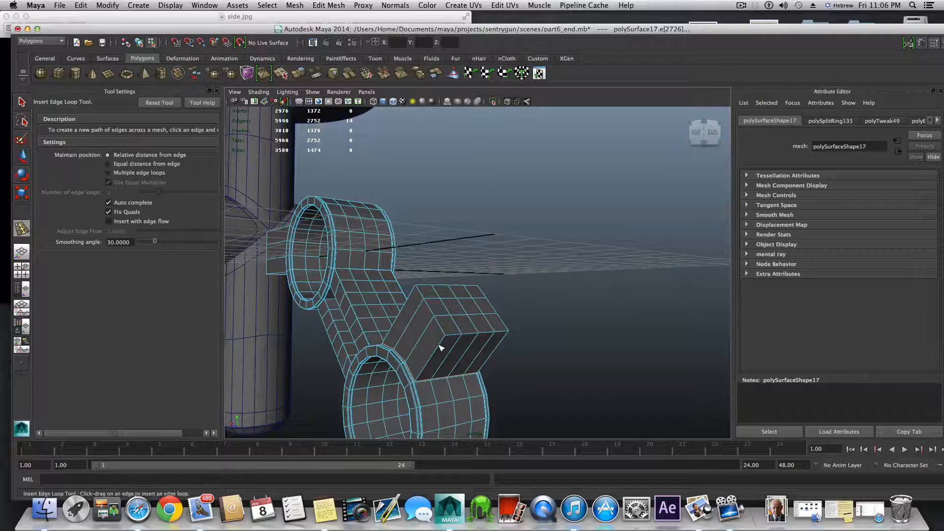
# Step: Select the twelve faces on the end of the short rectangular block projecting from the lower ring of the bracket
pyautogui.click(22, 102)
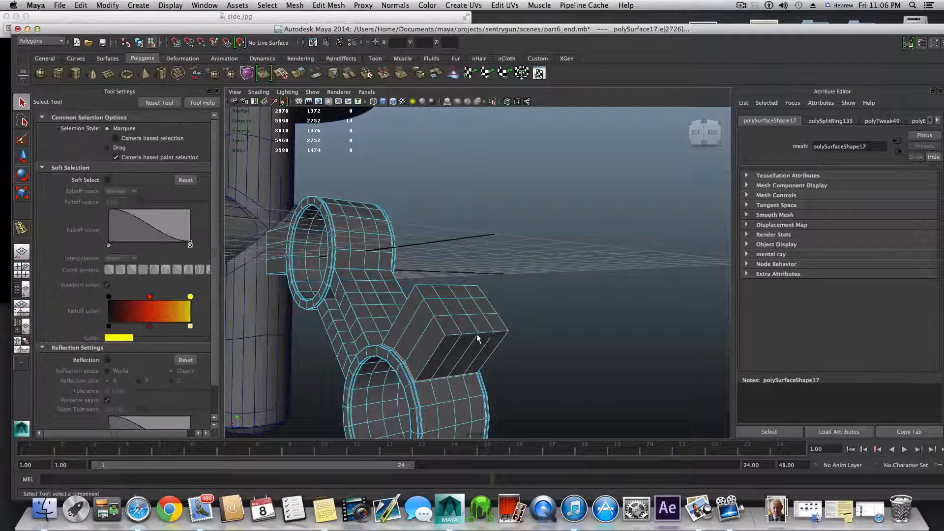
pyautogui.moveTo(452, 298); pyautogui.dragTo(452, 319, button='right')
pyautogui.click(449, 326)
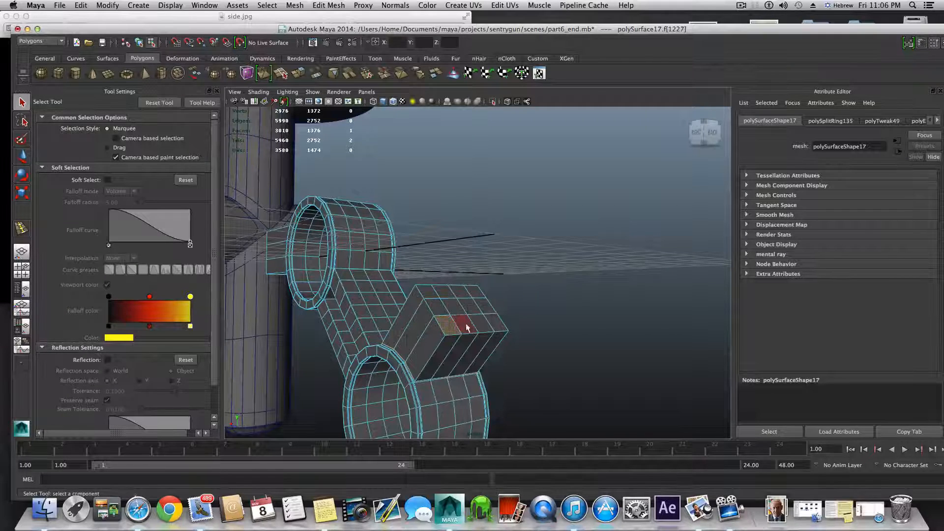
pyautogui.keyDown('shift'); pyautogui.click(465, 325); pyautogui.keyUp('shift')
pyautogui.keyDown('shift'); pyautogui.click(480, 324); pyautogui.keyUp('shift')
pyautogui.keyDown('shift'); pyautogui.click(495, 323); pyautogui.keyUp('shift')
pyautogui.keyDown('shift'); pyautogui.click(491, 306); pyautogui.keyUp('shift')
pyautogui.keyDown('shift'); pyautogui.click(476, 298); pyautogui.keyUp('shift')
pyautogui.keyDown('shift'); pyautogui.click(462, 291); pyautogui.keyUp('shift')
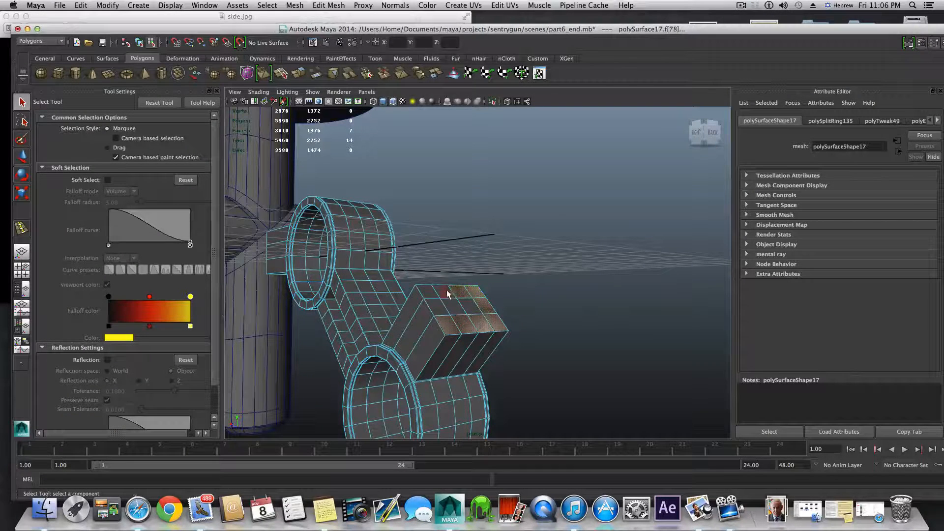
pyautogui.keyDown('shift'); pyautogui.click(437, 308); pyautogui.keyUp('shift')
pyautogui.keyDown('shift'); pyautogui.click(452, 309); pyautogui.keyUp('shift')
pyautogui.keyDown('shift'); pyautogui.click(470, 307); pyautogui.keyUp('shift')
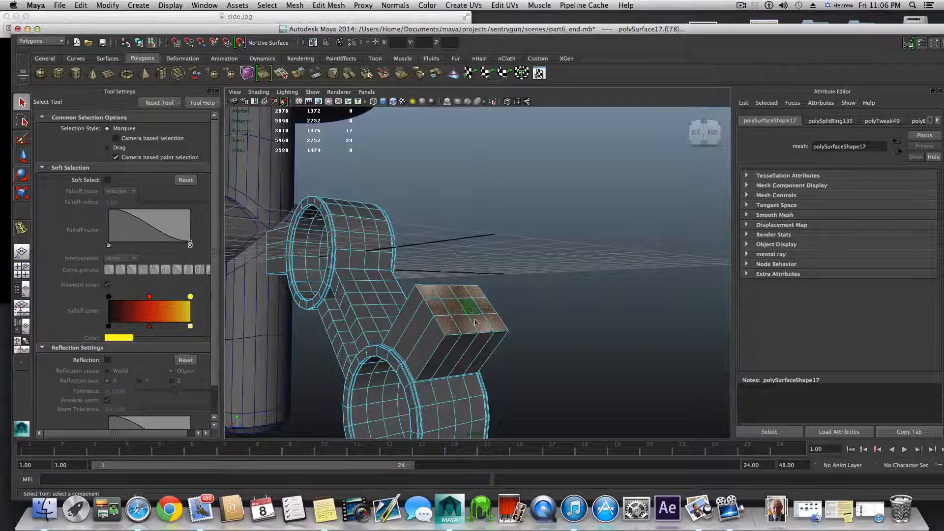
pyautogui.scroll(-5, 482, 363)
pyautogui.keyDown('alt'); pyautogui.moveTo(483, 362); pyautogui.dragTo(533, 361); pyautogui.keyUp('alt')
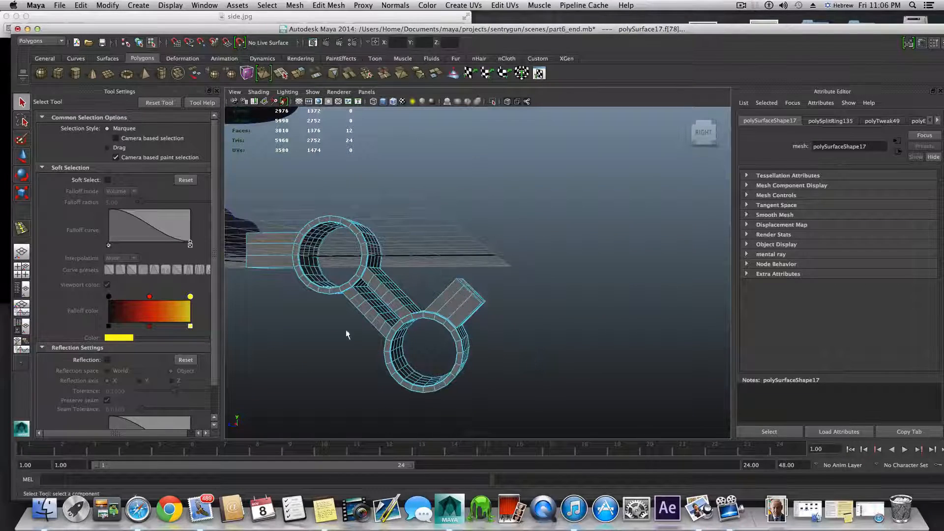
# Step: Return to object selection and move the two-ring bracket up beneath the drum, to about 9.697 in Y and -4.357 in Z
pyautogui.press('F8')
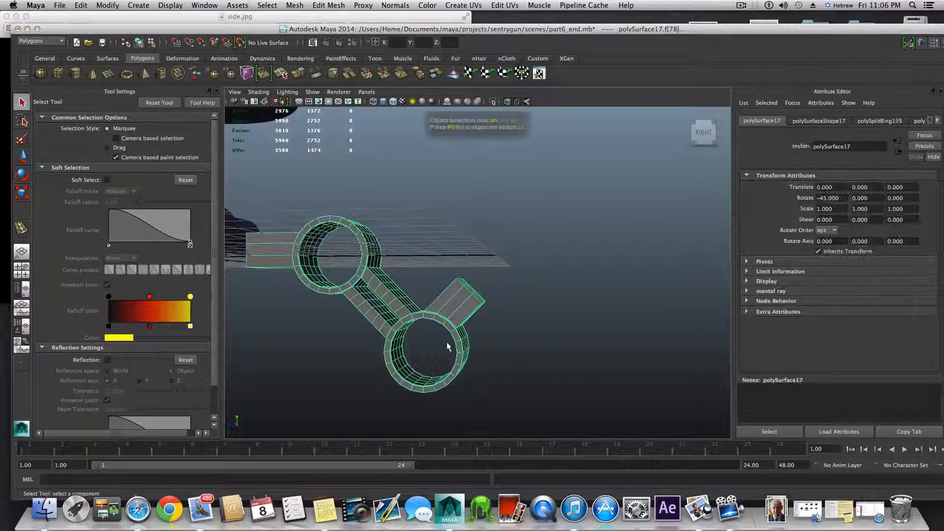
pyautogui.scroll(-3, 462, 344)
pyautogui.click(23, 156)
pyautogui.scroll(-5, 418, 290)
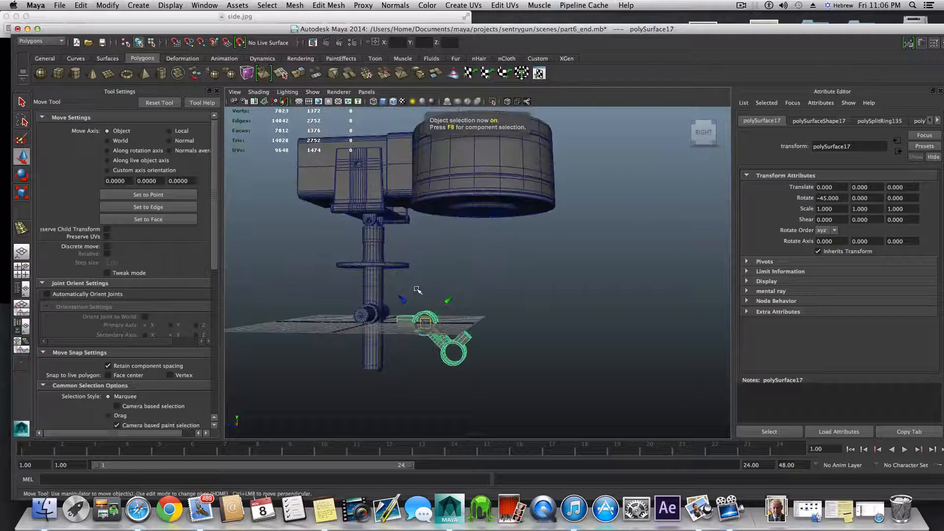
pyautogui.moveTo(439, 298); pyautogui.dragTo(437, 229)
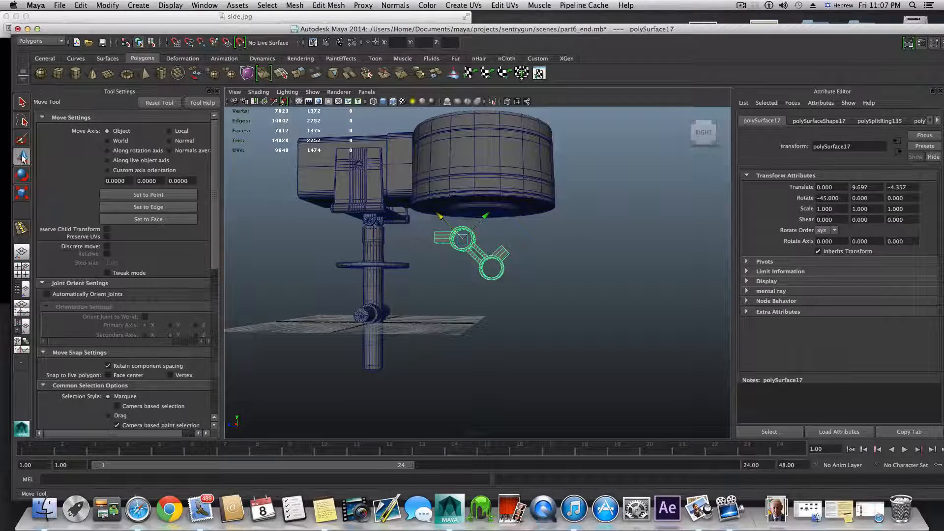
# Step: Align the Move tool to world axes and slide the bracket toward the vertical post, to about 1.856 in Z
pyautogui.click(108, 141)
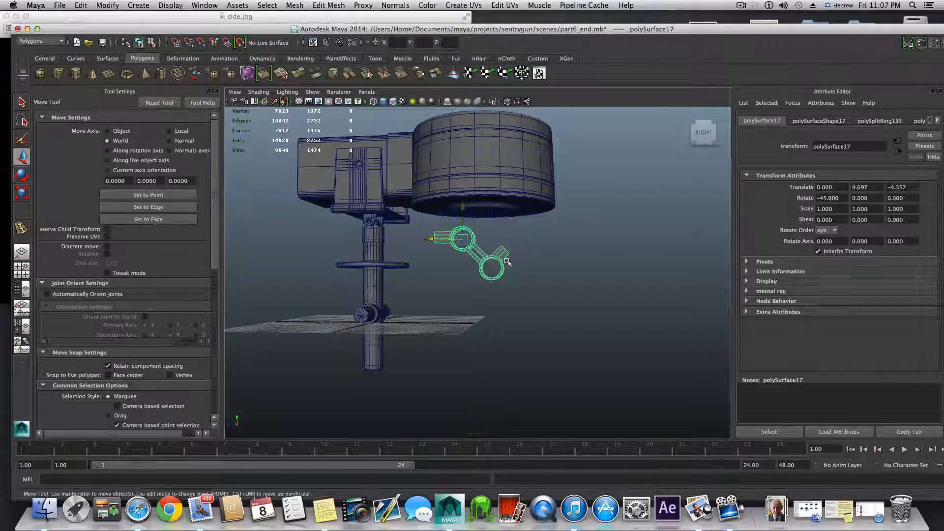
pyautogui.moveTo(434, 239); pyautogui.dragTo(400, 243)
pyautogui.keyDown('alt'); pyautogui.moveTo(378, 245); pyautogui.dragTo(414, 279, button='middle'); pyautogui.keyUp('alt')
pyautogui.keyDown('alt'); pyautogui.moveTo(415, 279); pyautogui.dragTo(583, 333, button='right'); pyautogui.keyUp('alt')
pyautogui.keyDown('alt'); pyautogui.moveTo(583, 333); pyautogui.dragTo(642, 335, button='middle'); pyautogui.keyUp('alt')
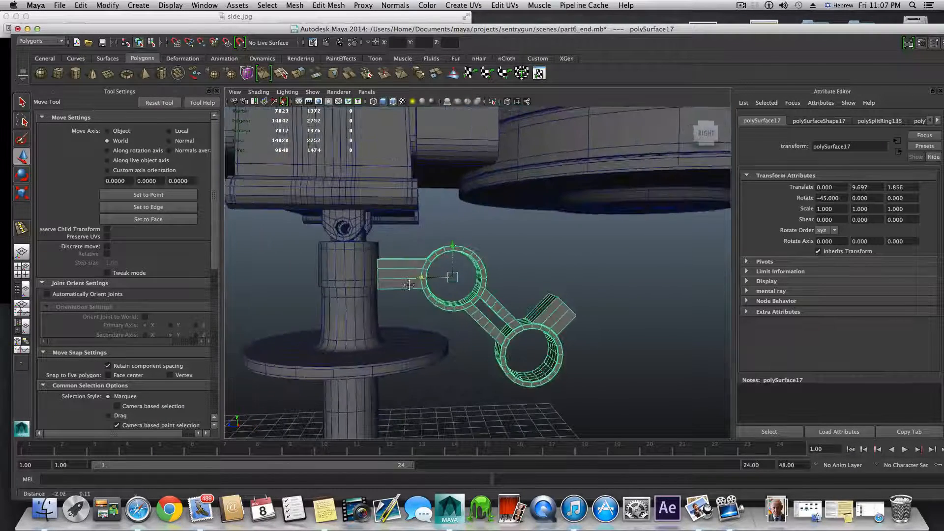
# Step: Raise the bracket beside the collar of the vertical post, to about 10.128 in Y
pyautogui.moveTo(453, 244); pyautogui.dragTo(451, 236)
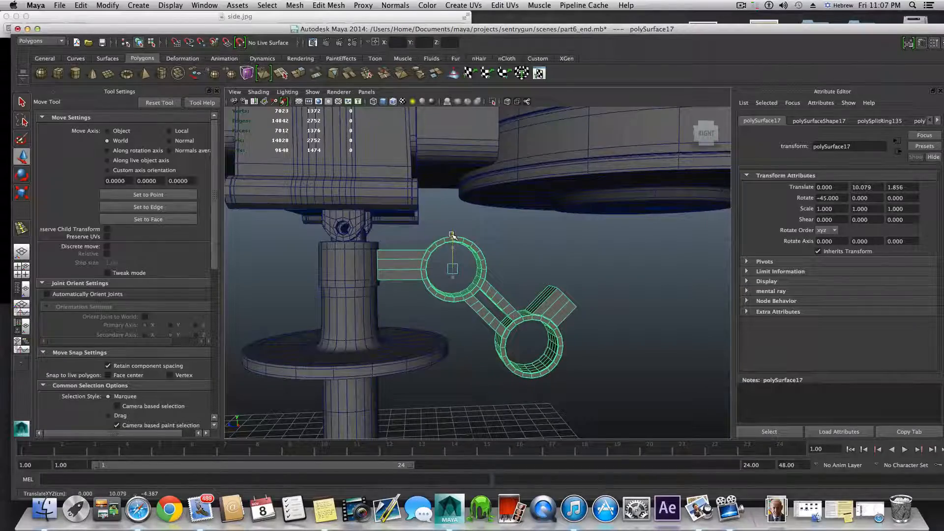
pyautogui.keyDown('alt'); pyautogui.moveTo(452, 236); pyautogui.dragTo(432, 255); pyautogui.keyUp('alt')
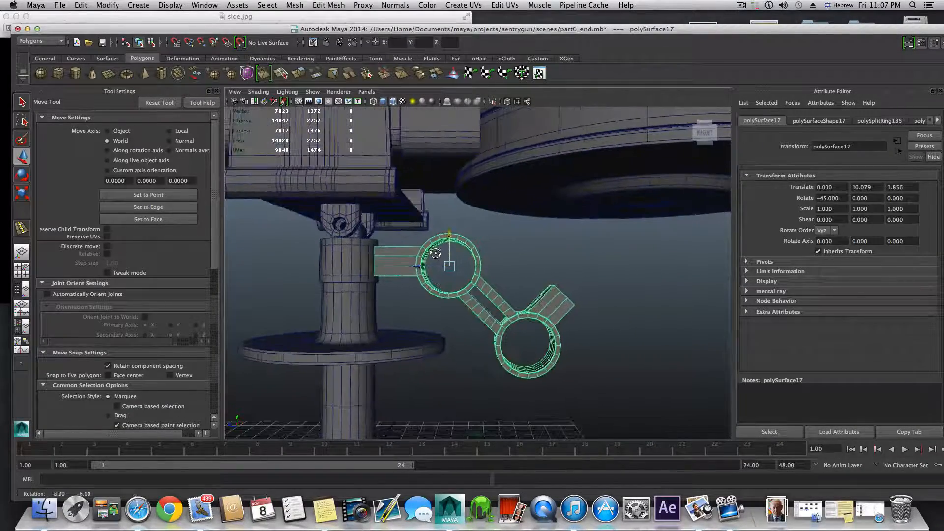
pyautogui.keyDown('alt'); pyautogui.moveTo(432, 255); pyautogui.dragTo(468, 284, button='right'); pyautogui.keyUp('alt')
pyautogui.keyDown('alt'); pyautogui.moveTo(468, 284); pyautogui.dragTo(454, 301); pyautogui.keyUp('alt')
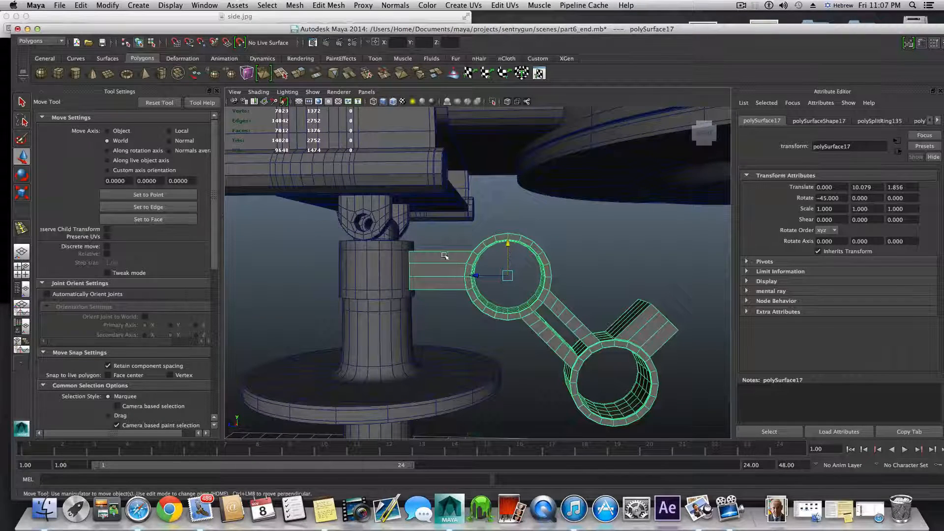
pyautogui.keyDown('alt'); pyautogui.moveTo(432, 270); pyautogui.dragTo(475, 259, button='middle'); pyautogui.keyUp('alt')
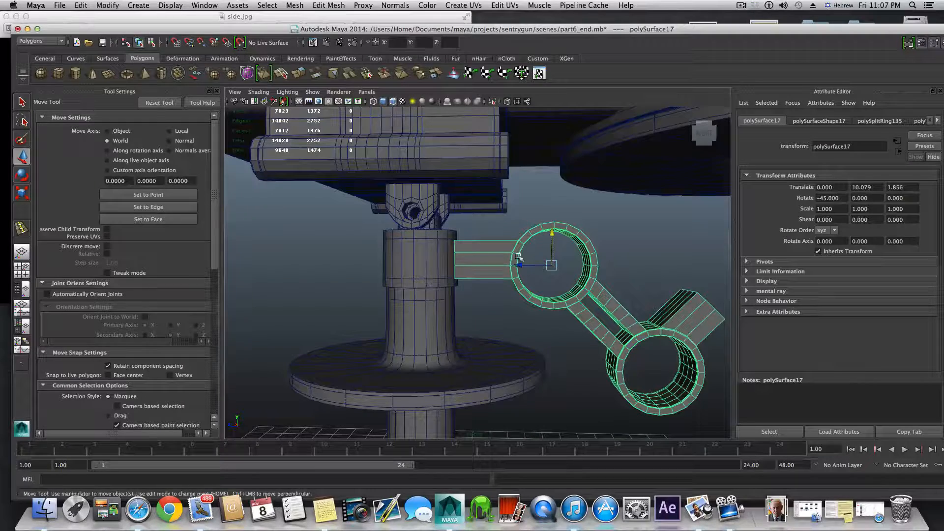
pyautogui.moveTo(552, 237); pyautogui.dragTo(553, 234)
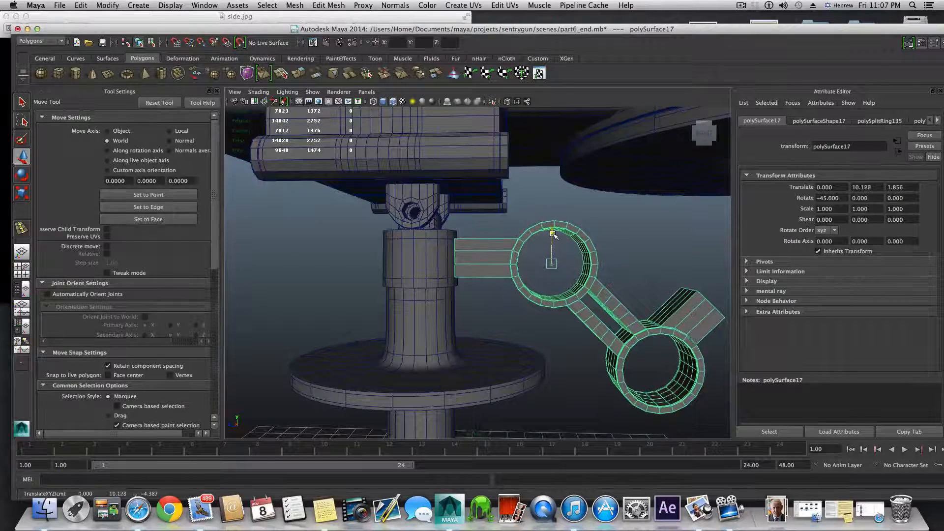
# Step: Examine the bracket's placement against the post and the drum from several angles and distances
pyautogui.keyDown('alt'); pyautogui.moveTo(579, 280); pyautogui.dragTo(444, 279, button='right'); pyautogui.keyUp('alt')
pyautogui.keyDown('alt'); pyautogui.moveTo(444, 279); pyautogui.dragTo(371, 287); pyautogui.keyUp('alt')
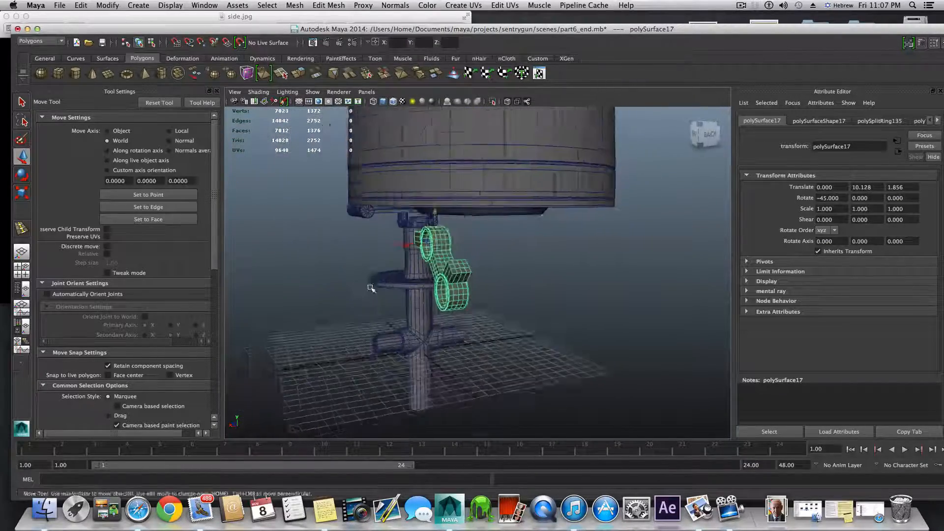
pyautogui.keyDown('alt'); pyautogui.moveTo(372, 287); pyautogui.dragTo(550, 299, button='right'); pyautogui.keyUp('alt')
pyautogui.keyDown('alt'); pyautogui.moveTo(443, 268); pyautogui.dragTo(521, 270); pyautogui.keyUp('alt')
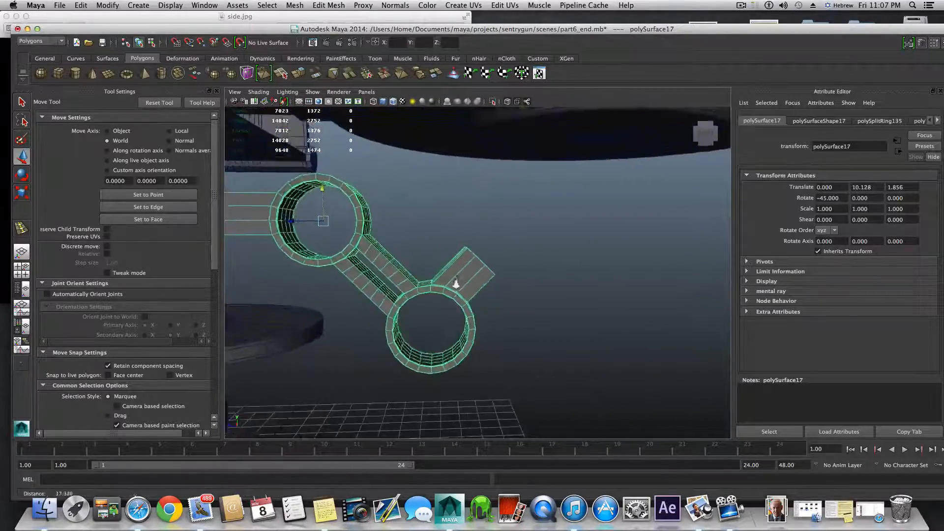
pyautogui.keyDown('alt'); pyautogui.moveTo(456, 284); pyautogui.dragTo(394, 284, button='right'); pyautogui.keyUp('alt')
pyautogui.keyDown('alt'); pyautogui.moveTo(531, 284); pyautogui.dragTo(497, 284, button='right'); pyautogui.keyUp('alt')
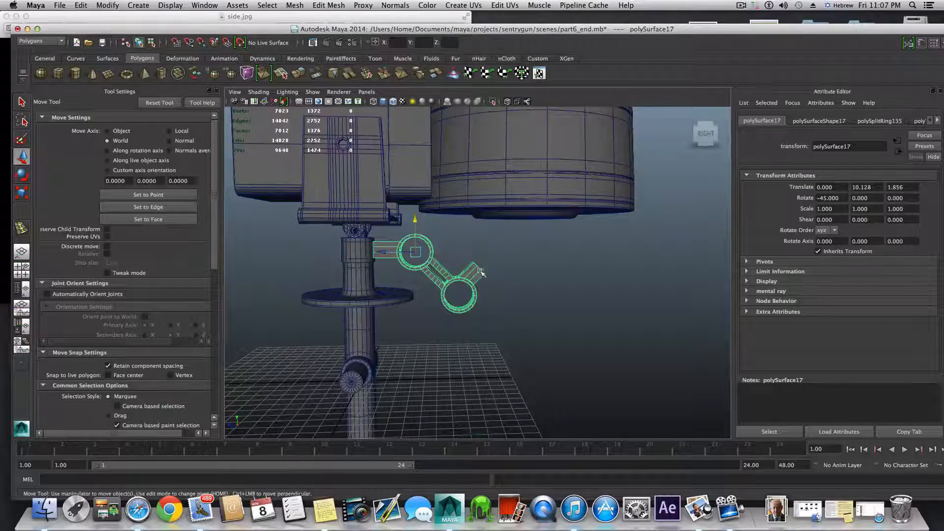
pyautogui.keyDown('alt'); pyautogui.moveTo(474, 282); pyautogui.dragTo(411, 275); pyautogui.keyUp('alt')
pyautogui.keyDown('alt'); pyautogui.moveTo(433, 286); pyautogui.dragTo(703, 320, button='right'); pyautogui.keyUp('alt')
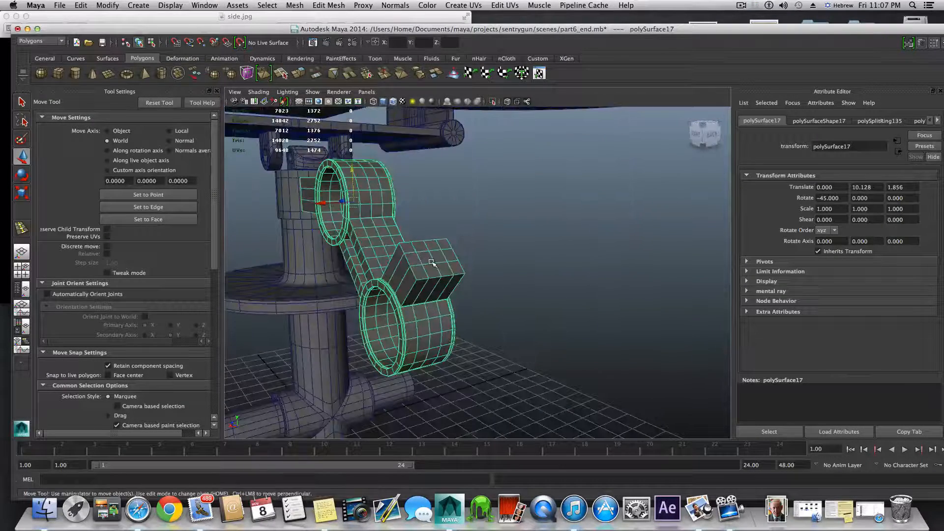
# Step: Select all twelve faces on the end of the short block above the bracket's lower ring
pyautogui.moveTo(432, 263); pyautogui.dragTo(432, 274, button='right')
pyautogui.click(419, 275)
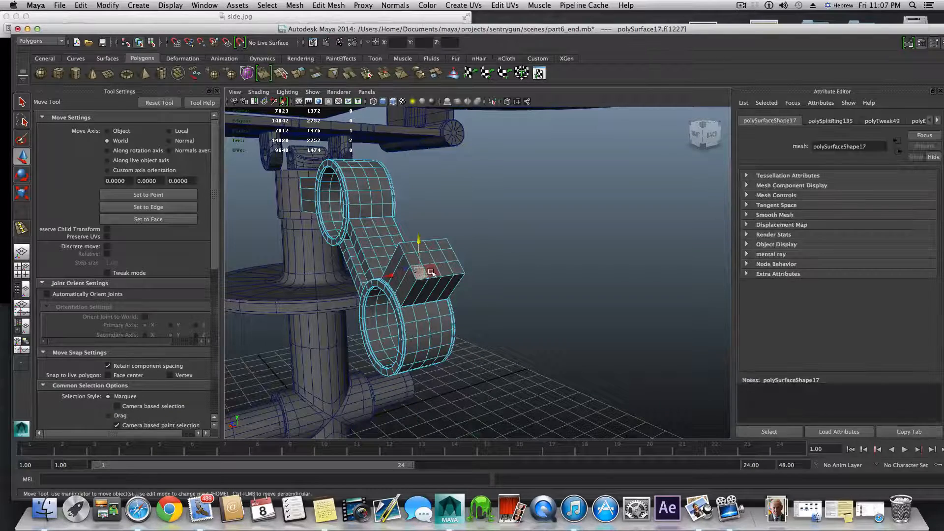
pyautogui.keyDown('shift'); pyautogui.doubleClick(433, 273); pyautogui.keyUp('shift')
pyautogui.click(446, 269)
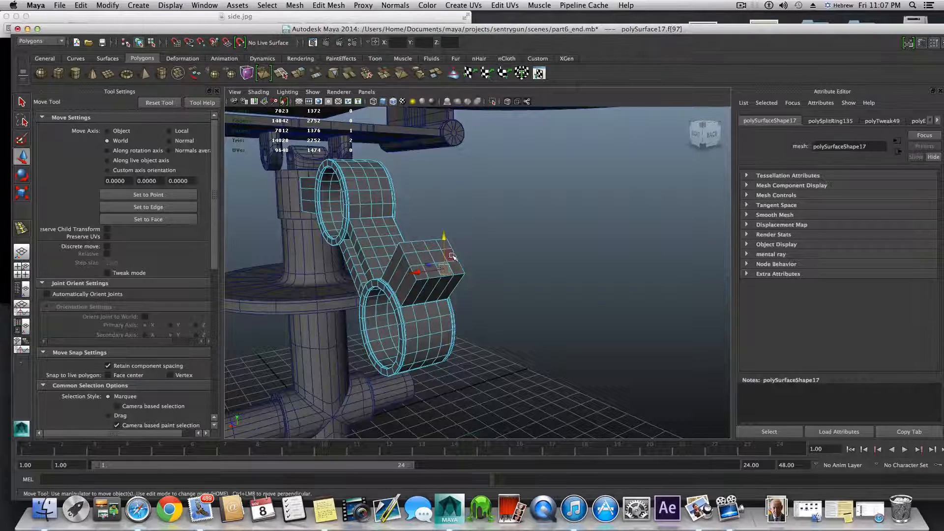
pyautogui.click(407, 247)
pyautogui.press('q')
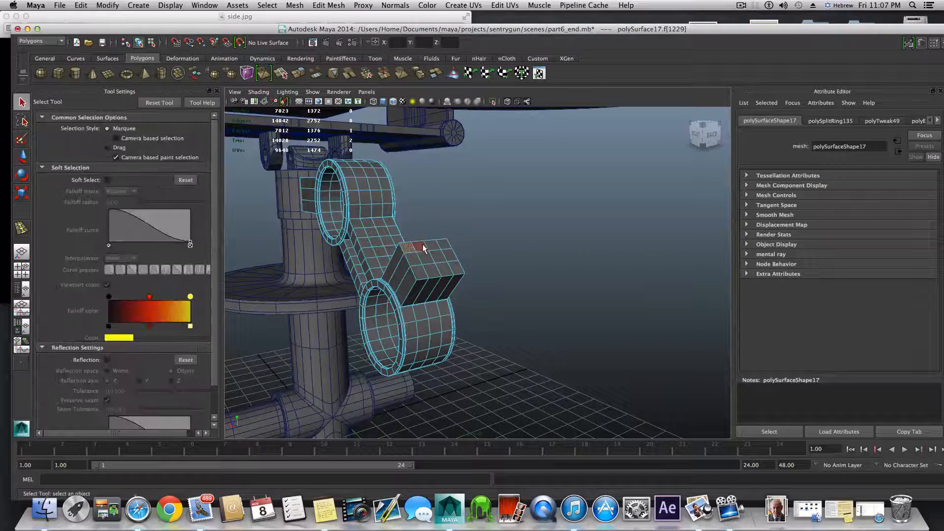
pyautogui.keyDown('shift'); pyautogui.click(433, 244); pyautogui.keyUp('shift')
pyautogui.keyDown('shift'); pyautogui.click(444, 246); pyautogui.keyUp('shift')
pyautogui.keyDown('shift'); pyautogui.click(445, 254); pyautogui.keyUp('shift')
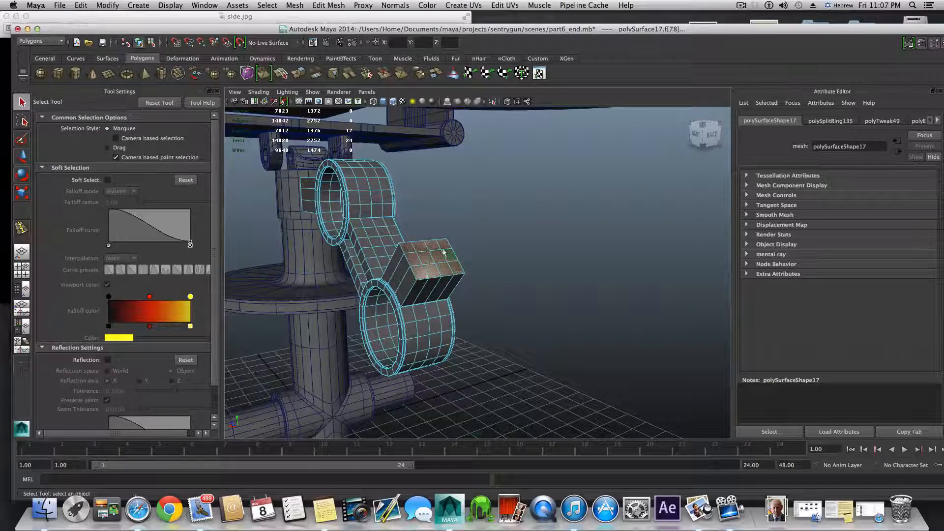
pyautogui.keyDown('alt'); pyautogui.moveTo(433, 253); pyautogui.dragTo(432, 244); pyautogui.keyUp('alt')
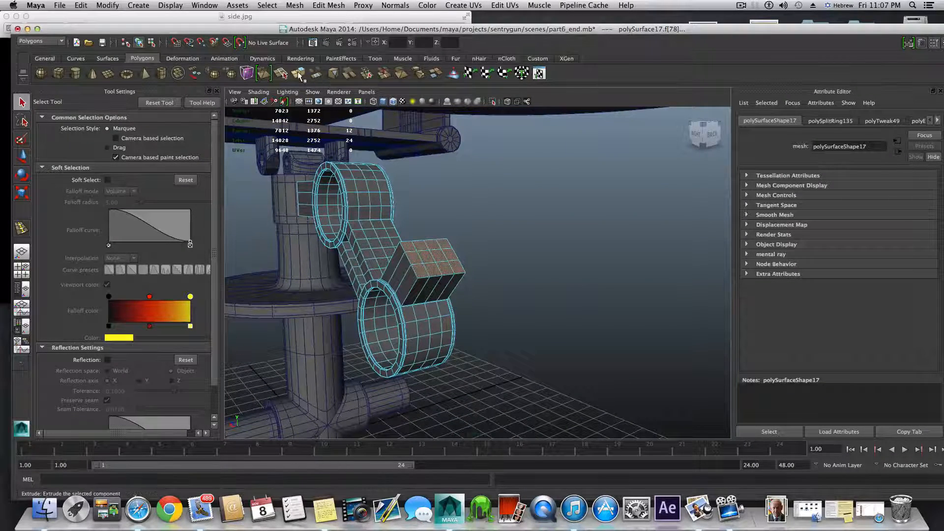
# Step: Extrude the block's selected end faces and scale them uniformly inward to about 0.963, leaving a thin border
pyautogui.click(298, 74)
pyautogui.scroll(3, 468, 297)
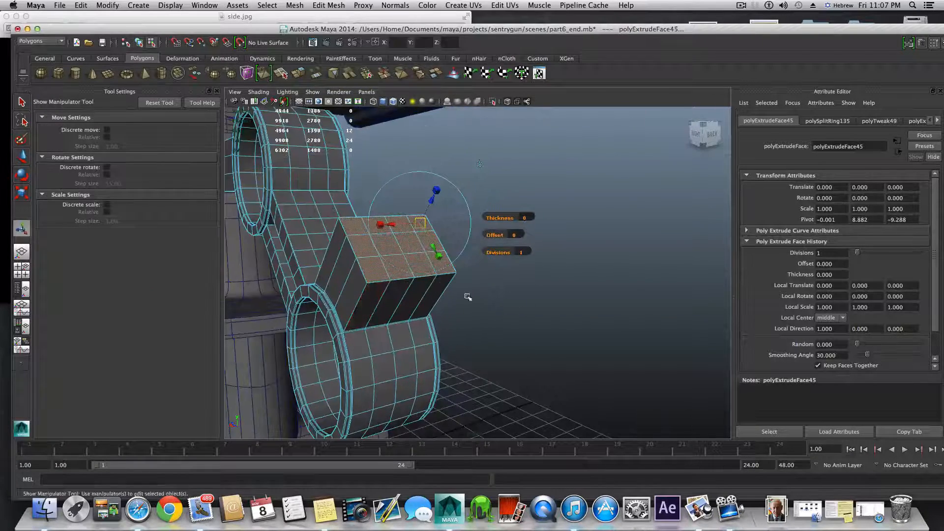
pyautogui.keyDown('alt'); pyautogui.moveTo(467, 297); pyautogui.dragTo(455, 299); pyautogui.keyUp('alt')
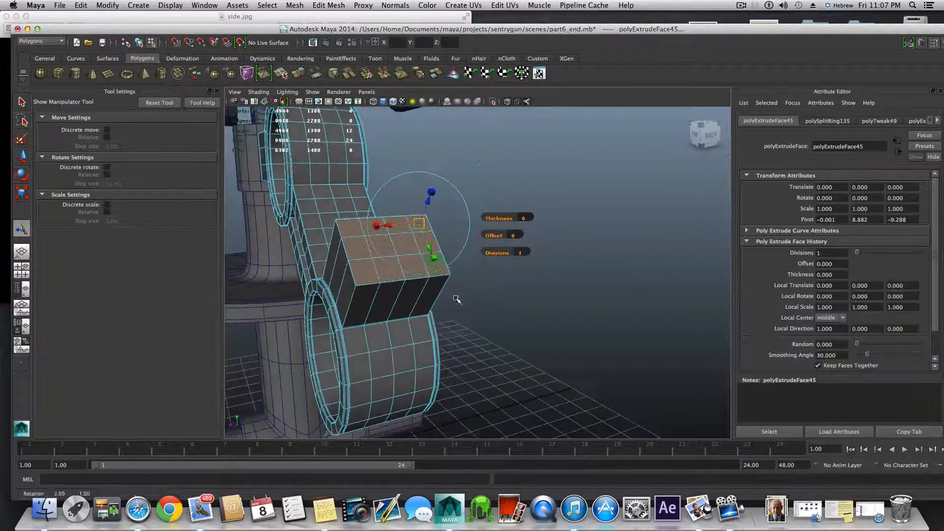
pyautogui.click(433, 193)
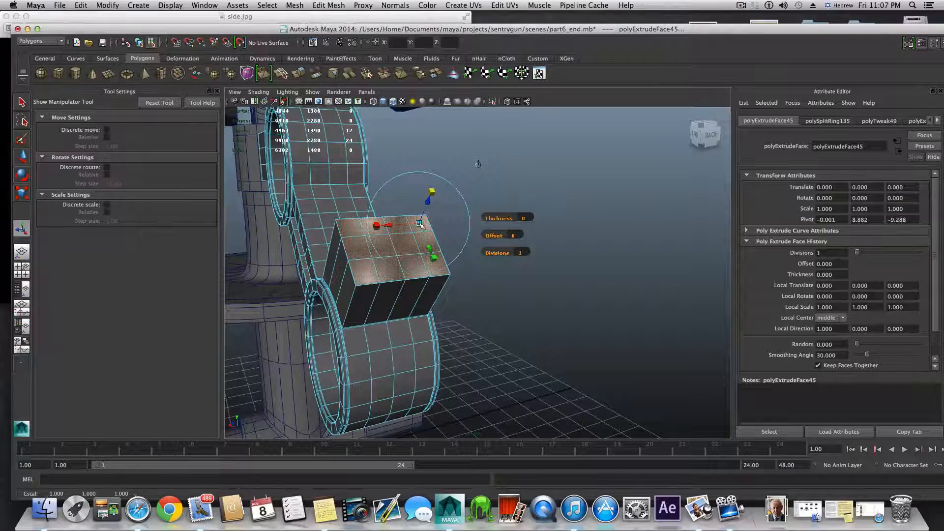
pyautogui.moveTo(419, 225); pyautogui.dragTo(417, 224)
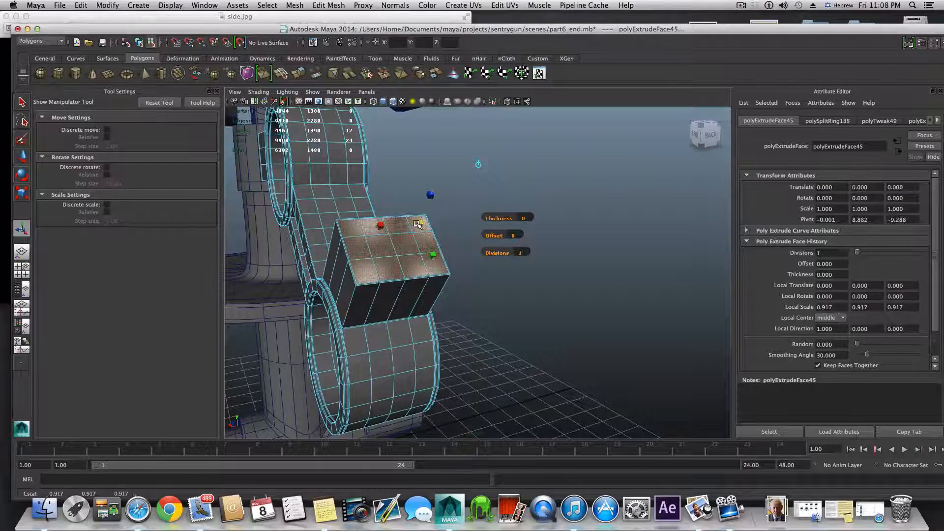
pyautogui.keyDown('alt'); pyautogui.moveTo(371, 248); pyautogui.dragTo(455, 282, button='right'); pyautogui.keyUp('alt')
pyautogui.keyDown('alt'); pyautogui.moveTo(396, 272); pyautogui.dragTo(519, 292, button='middle'); pyautogui.keyUp('alt')
pyautogui.click(528, 149)
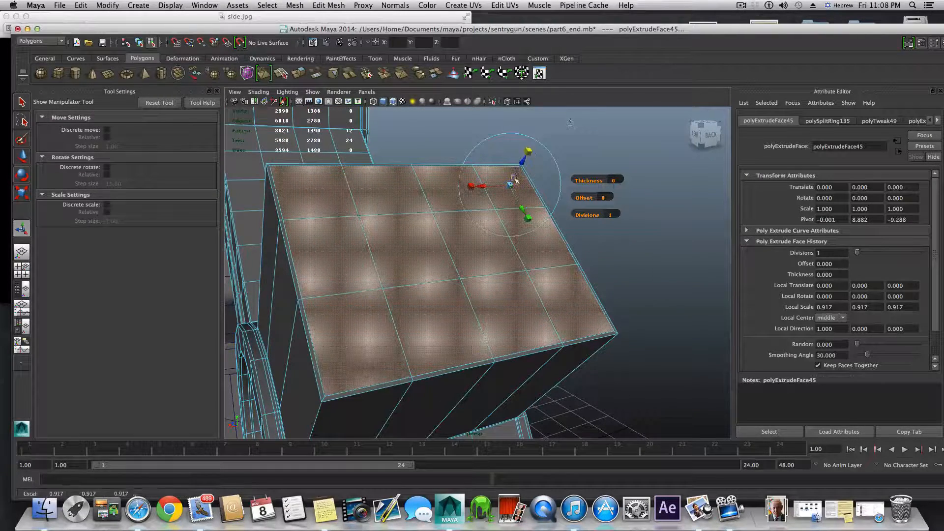
pyautogui.moveTo(511, 184); pyautogui.dragTo(511, 186)
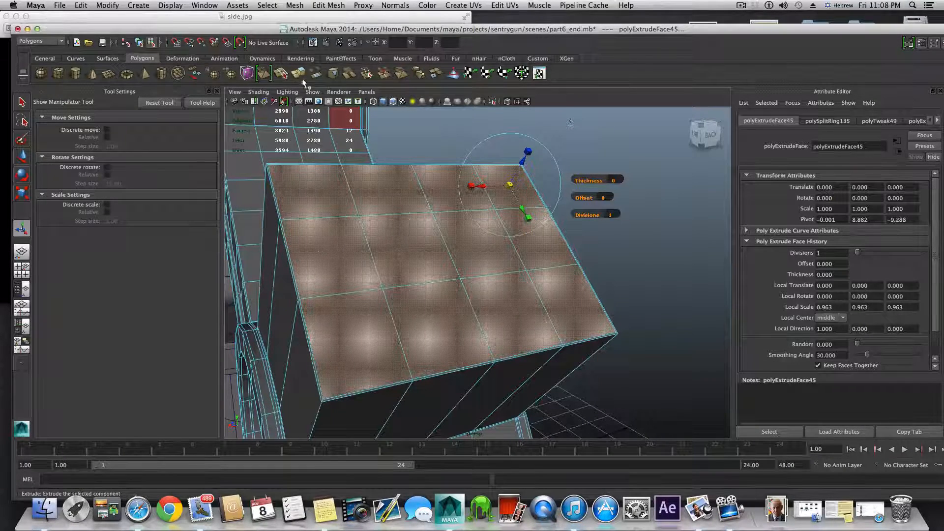
# Step: Extrude the end faces again and scale them uniformly to about 0.883 to add a wider inset border
pyautogui.click(298, 75)
pyautogui.click(528, 152)
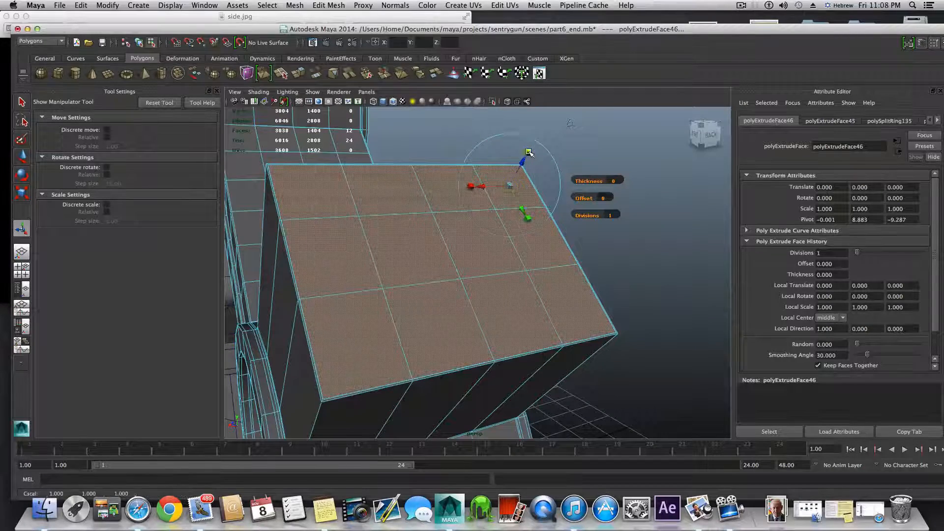
pyautogui.click(509, 186)
pyautogui.moveTo(508, 185); pyautogui.dragTo(506, 187)
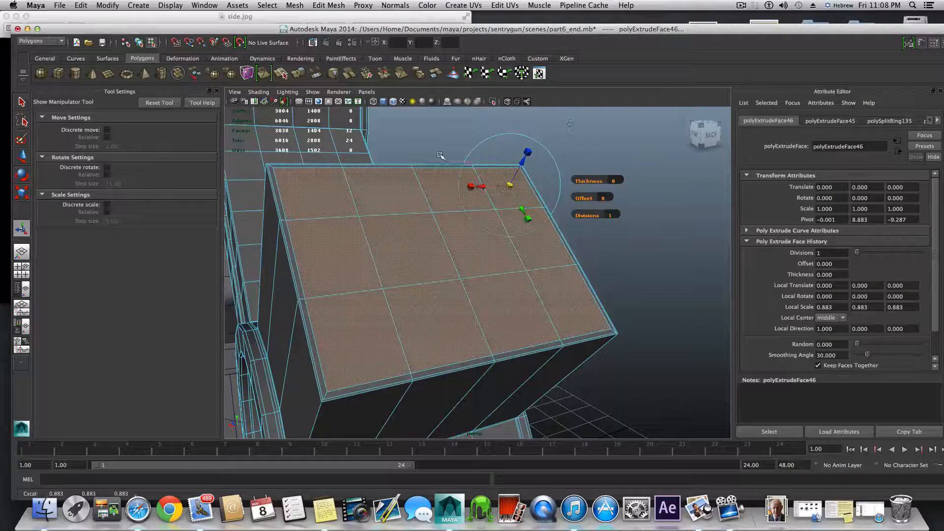
# Step: Extrude the inset faces once more and scale them uniformly to about 0.950
pyautogui.click(302, 75)
pyautogui.click(506, 187)
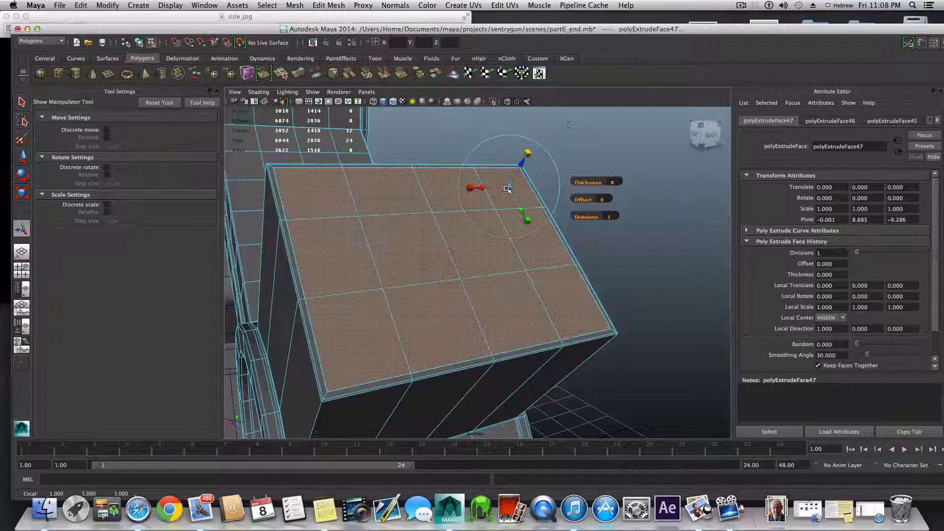
pyautogui.moveTo(508, 187); pyautogui.dragTo(508, 188)
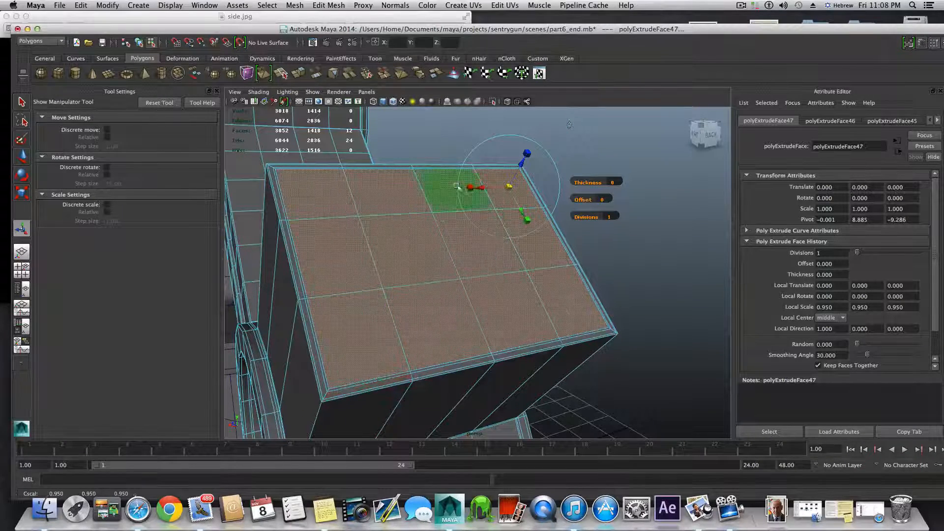
# Step: Extrude the block's twelve inset end faces and push them inward by about 0.009
pyautogui.click(303, 72)
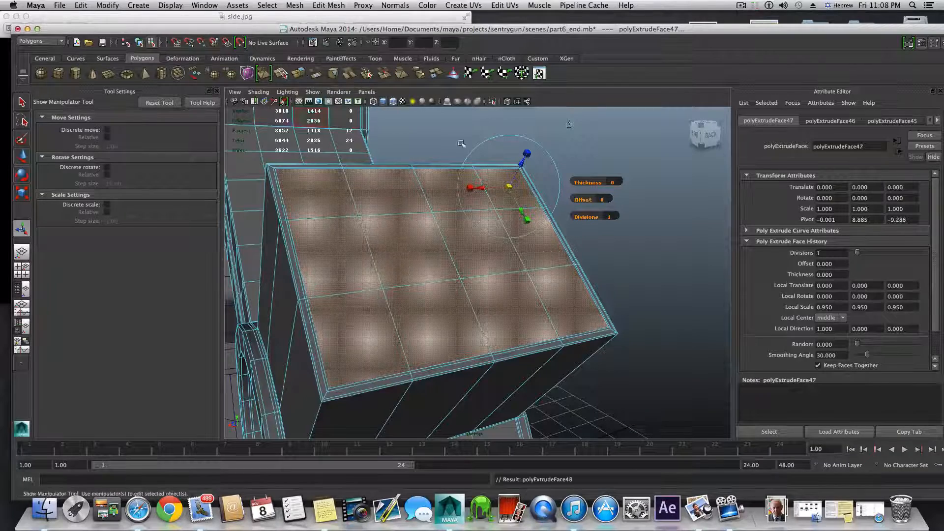
pyautogui.moveTo(523, 164); pyautogui.dragTo(522, 166)
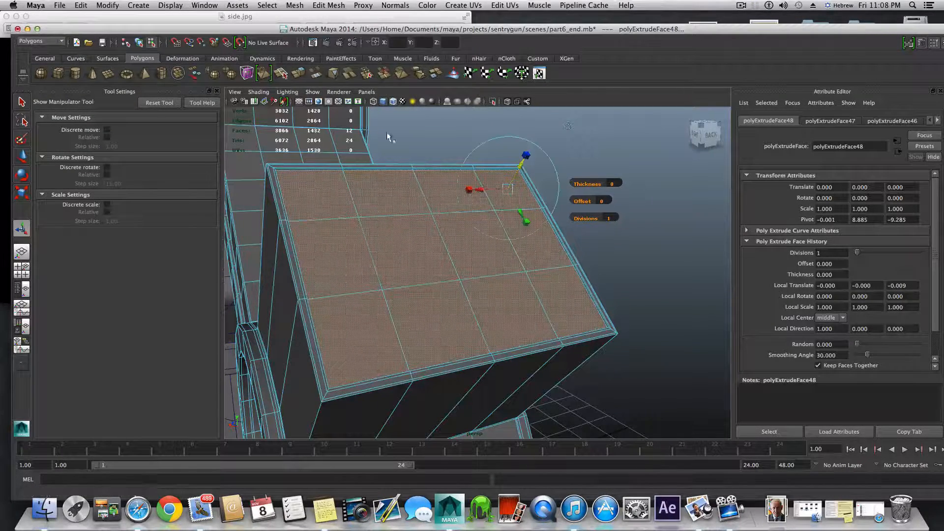
pyautogui.scroll(5, 427, 180)
pyautogui.scroll(-4, 430, 177)
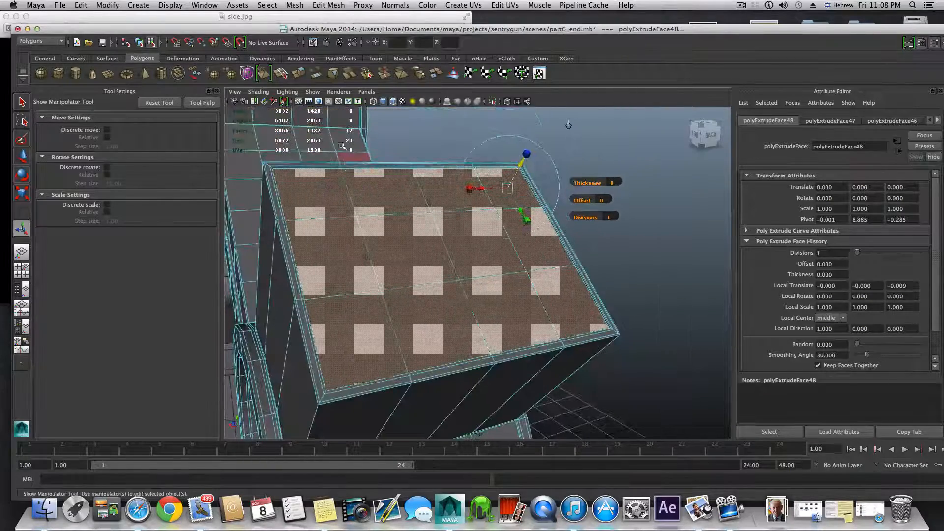
# Step: Extrude the end faces again to recess them about 0.117, and add a shallow extrusion about 0.008 deep at the recess floor
pyautogui.click(300, 72)
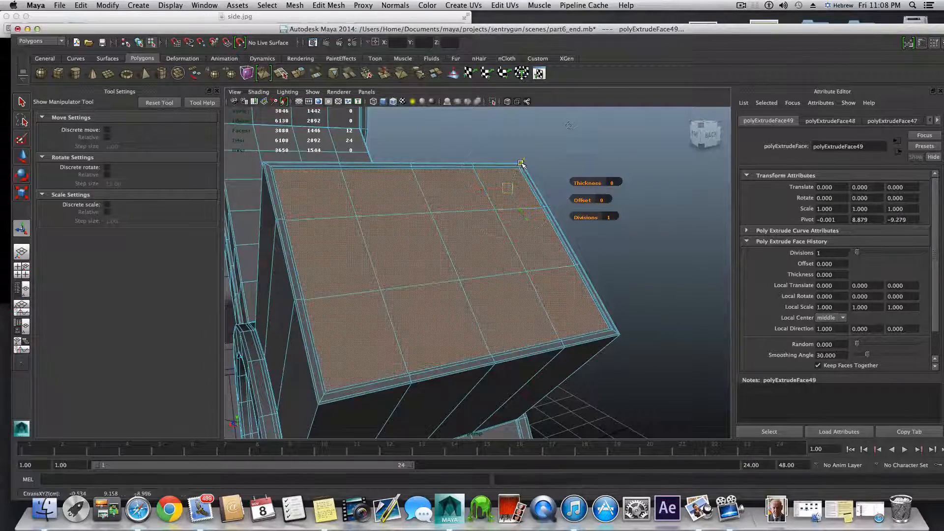
pyautogui.moveTo(518, 163); pyautogui.dragTo(517, 182)
pyautogui.keyDown('alt'); pyautogui.moveTo(458, 238); pyautogui.dragTo(316, 239); pyautogui.keyUp('alt')
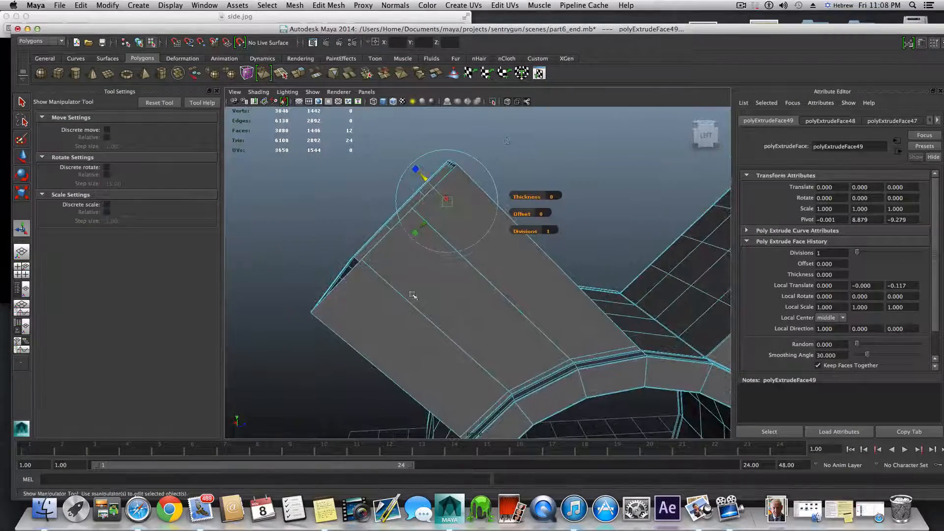
pyautogui.keyDown('alt'); pyautogui.moveTo(450, 273); pyautogui.dragTo(425, 194); pyautogui.keyUp('alt')
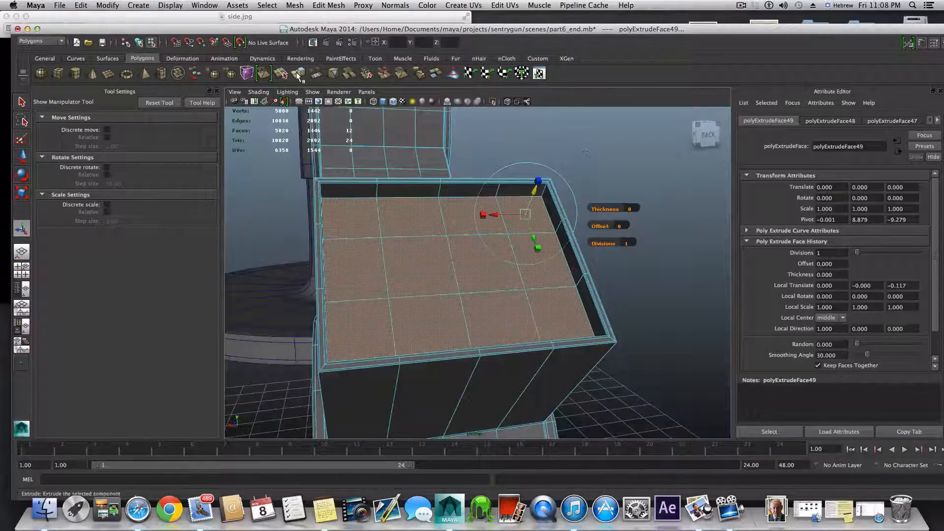
pyautogui.click(298, 74)
pyautogui.keyDown('alt'); pyautogui.moveTo(491, 261); pyautogui.dragTo(540, 196); pyautogui.keyUp('alt')
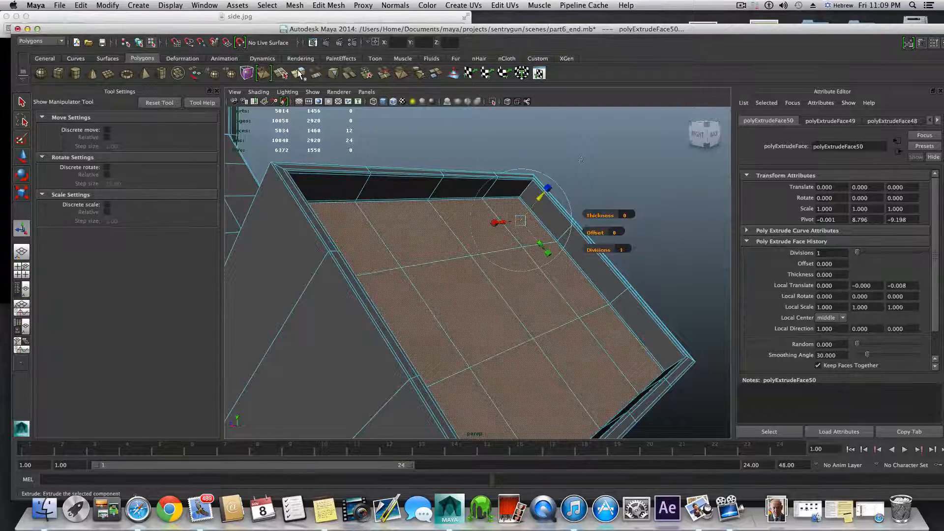
# Step: Extrude the recessed floor faces and scale them uniformly to about 0.966 to form a narrow border inside the recess
pyautogui.click(298, 75)
pyautogui.keyDown('alt'); pyautogui.moveTo(450, 202); pyautogui.dragTo(545, 205); pyautogui.keyUp('alt')
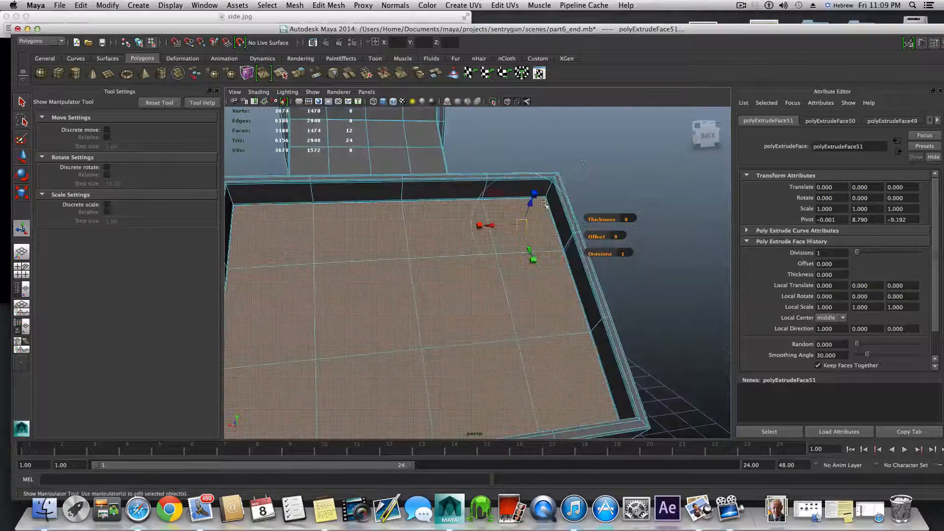
pyautogui.click(533, 193)
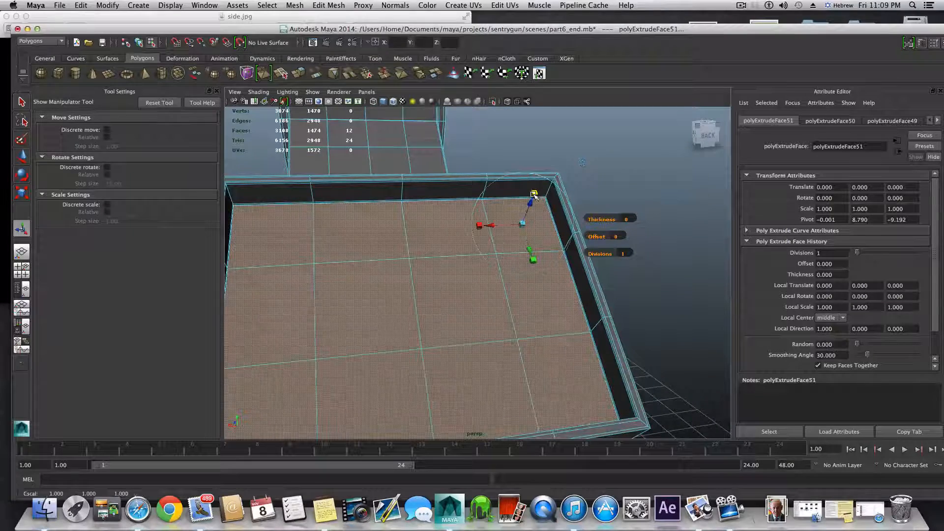
pyautogui.click(523, 225)
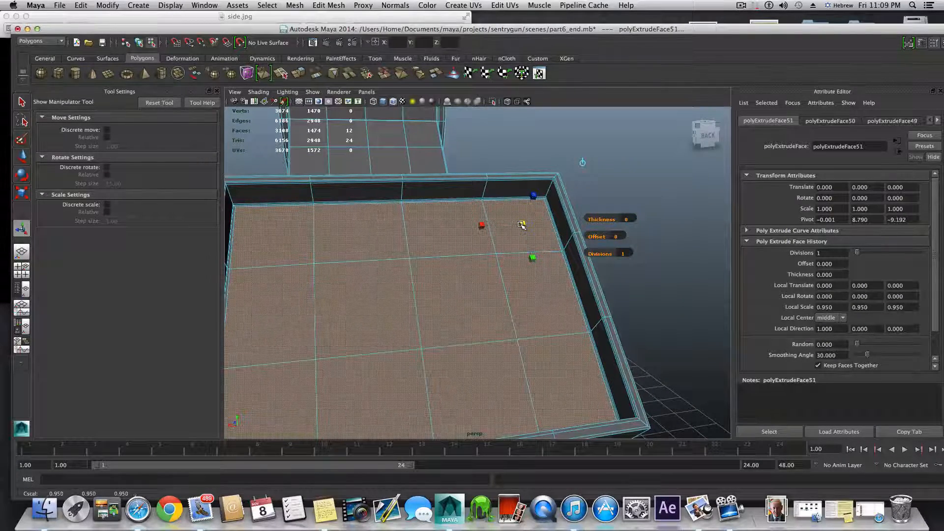
pyautogui.keyDown('alt'); pyautogui.moveTo(508, 244); pyautogui.dragTo(552, 285, button='right'); pyautogui.keyUp('alt')
pyautogui.keyDown('alt'); pyautogui.moveTo(552, 284); pyautogui.dragTo(520, 297, button='middle'); pyautogui.keyUp('alt')
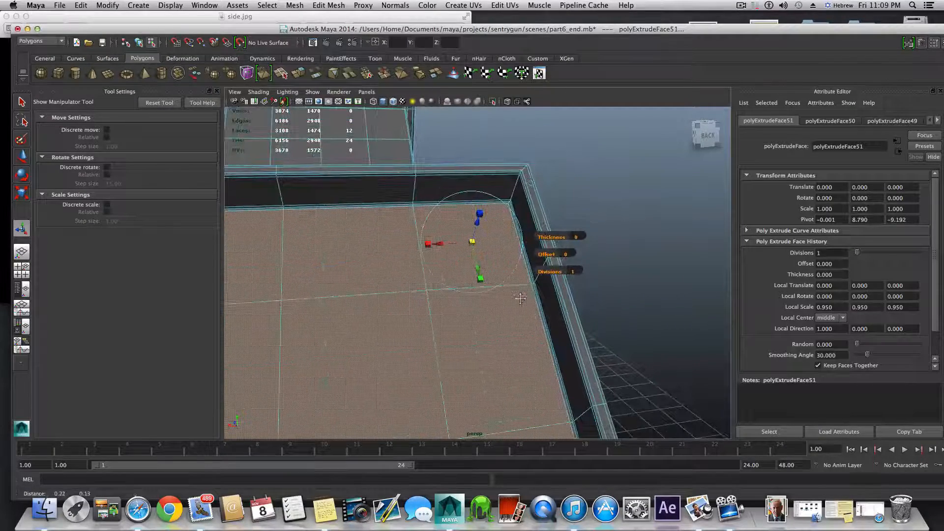
pyautogui.keyDown('alt'); pyautogui.moveTo(502, 270); pyautogui.dragTo(548, 283, button='right'); pyautogui.keyUp('alt')
pyautogui.moveTo(468, 228); pyautogui.dragTo(498, 221)
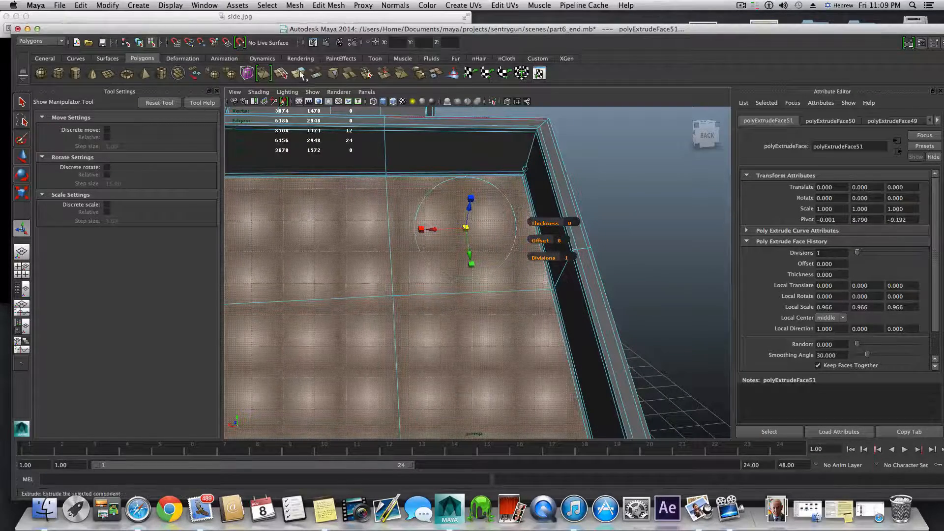
# Step: Extrude the recessed floor faces two more times, scaling each extrusion uniformly to about 0.967
pyautogui.click(297, 73)
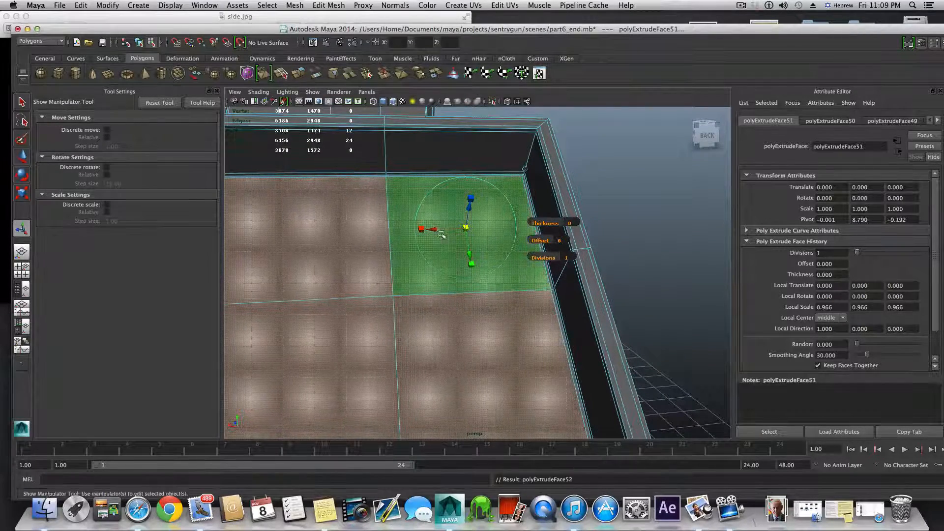
pyautogui.click(469, 200)
pyautogui.moveTo(464, 233); pyautogui.dragTo(465, 230)
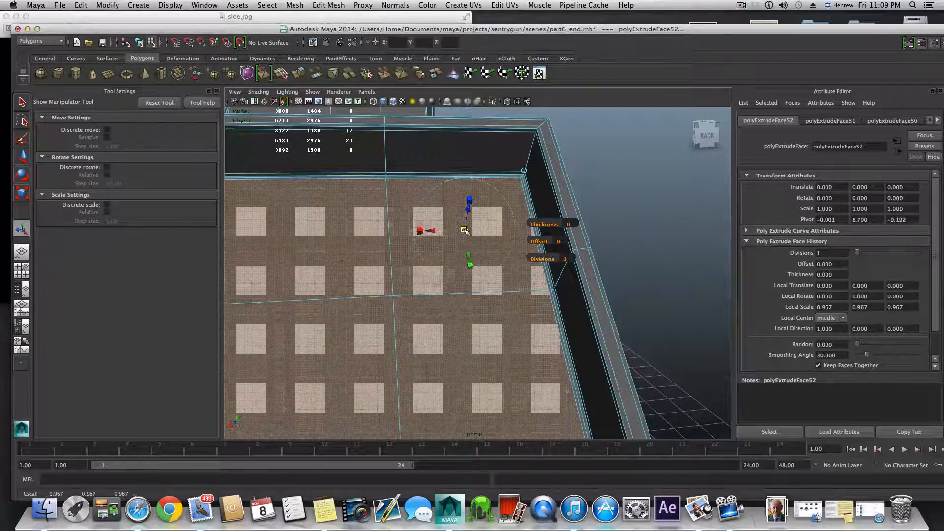
pyautogui.click(299, 73)
pyautogui.click(468, 199)
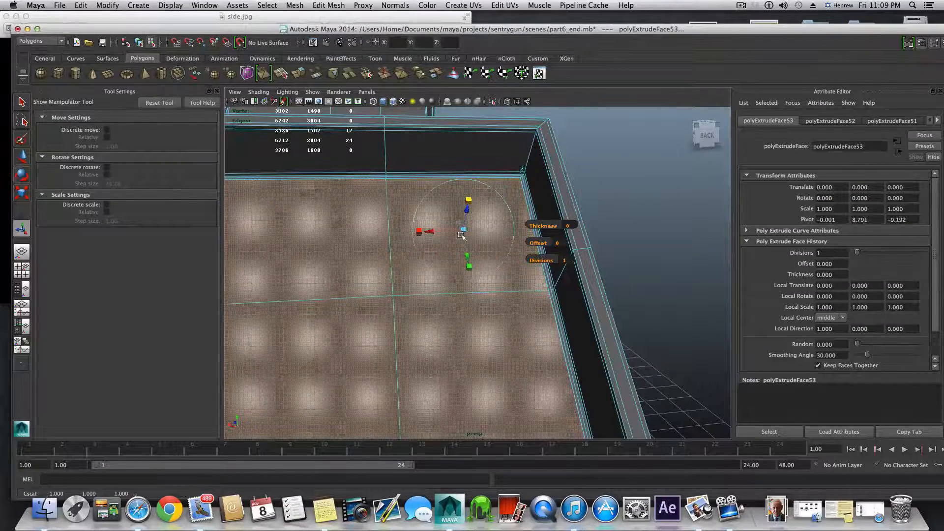
pyautogui.moveTo(464, 230); pyautogui.dragTo(463, 231)
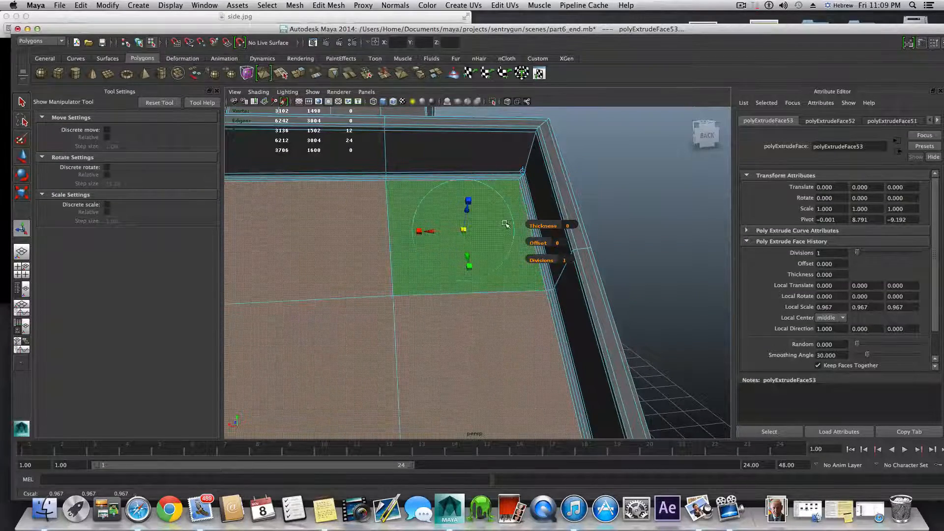
# Step: Extrude the inset floor faces and pull them slightly outward from the recess as a thin supporting layer
pyautogui.click(300, 73)
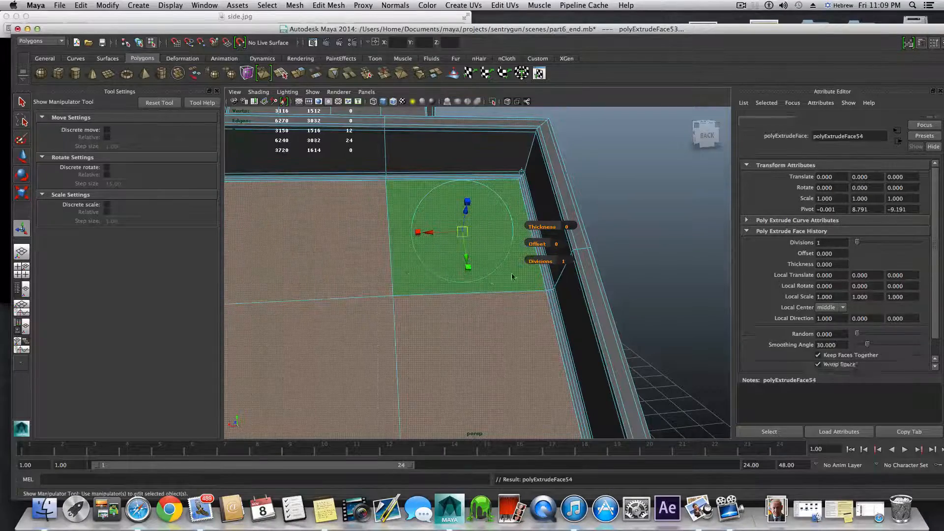
pyautogui.keyDown('alt'); pyautogui.moveTo(511, 276); pyautogui.dragTo(444, 224); pyautogui.keyUp('alt')
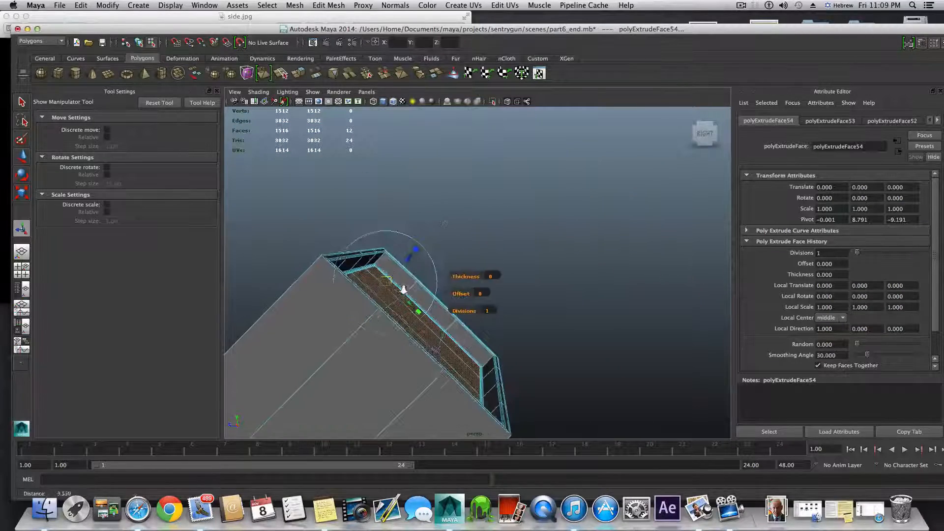
pyautogui.keyDown('alt'); pyautogui.moveTo(403, 290); pyautogui.dragTo(402, 289, button='right'); pyautogui.keyUp('alt')
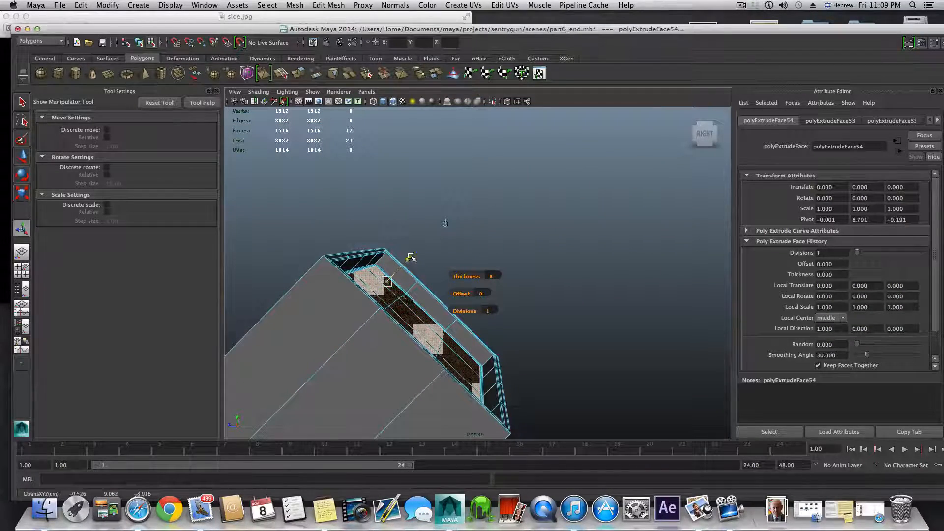
pyautogui.click(410, 257)
# Step: Extrude the inner faces outward by about 3.589 to form a long arm from the short block, and return to object selection
pyautogui.click(306, 70)
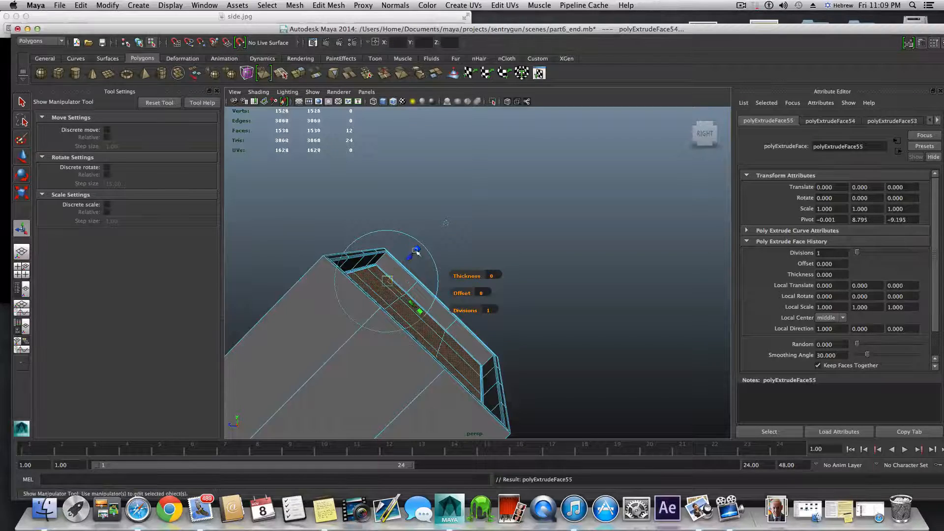
pyautogui.moveTo(412, 255); pyautogui.dragTo(604, 185)
pyautogui.keyDown('alt'); pyautogui.moveTo(604, 184); pyautogui.dragTo(537, 235, button='right'); pyautogui.keyUp('alt')
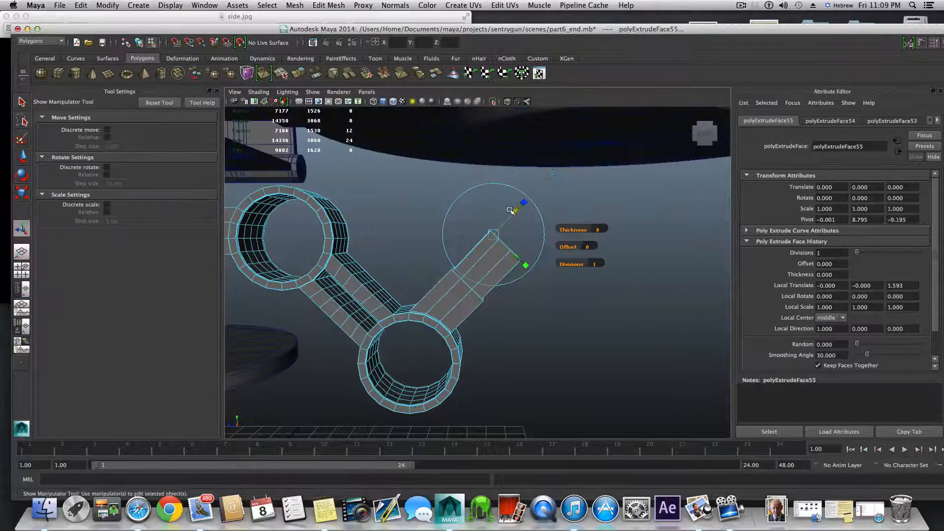
pyautogui.moveTo(511, 211); pyautogui.dragTo(571, 193)
pyautogui.keyDown('alt'); pyautogui.moveTo(617, 216); pyautogui.dragTo(392, 221, button='right'); pyautogui.keyUp('alt')
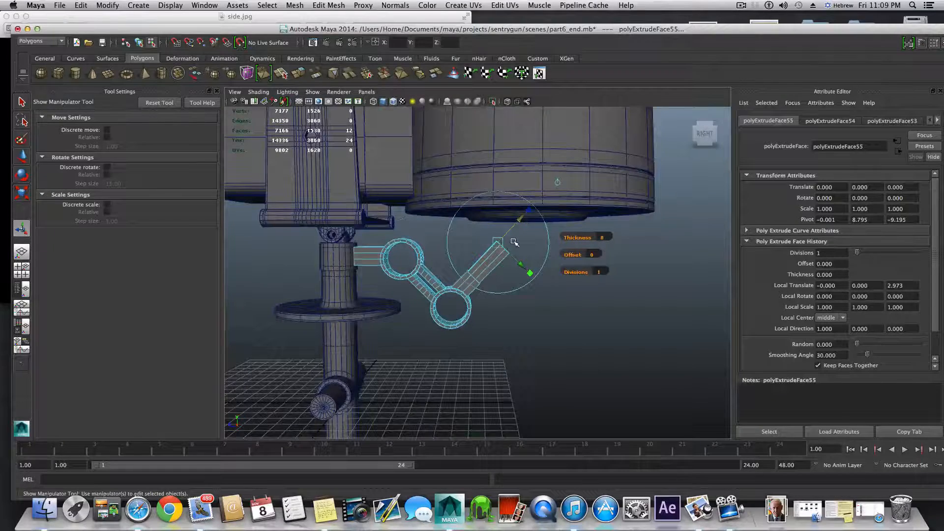
pyautogui.moveTo(520, 219); pyautogui.dragTo(531, 214)
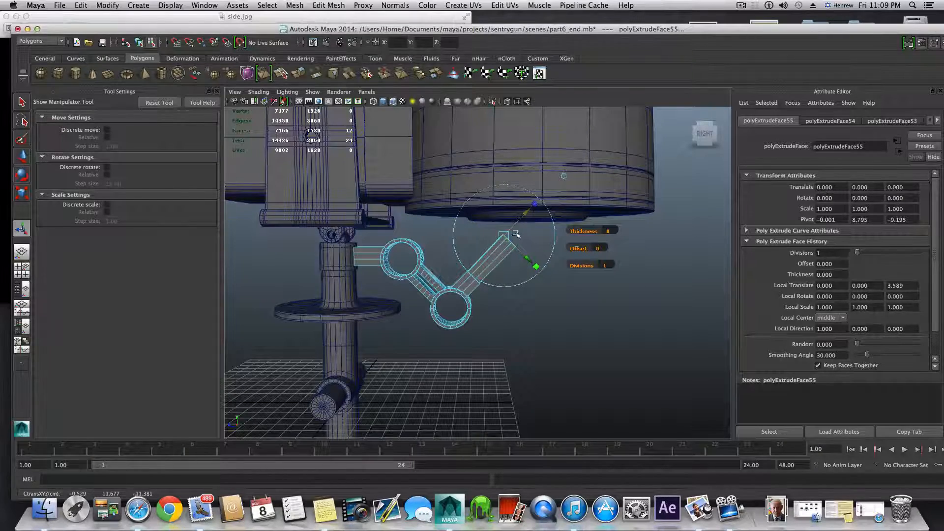
pyautogui.press('F8')
# Step: Insert an edge loop around the short block close to its outer end, where the long arm emerges
pyautogui.keyDown('alt'); pyautogui.moveTo(483, 282); pyautogui.dragTo(413, 308); pyautogui.keyUp('alt')
pyautogui.keyDown('alt'); pyautogui.moveTo(413, 308); pyautogui.dragTo(616, 339, button='right'); pyautogui.keyUp('alt')
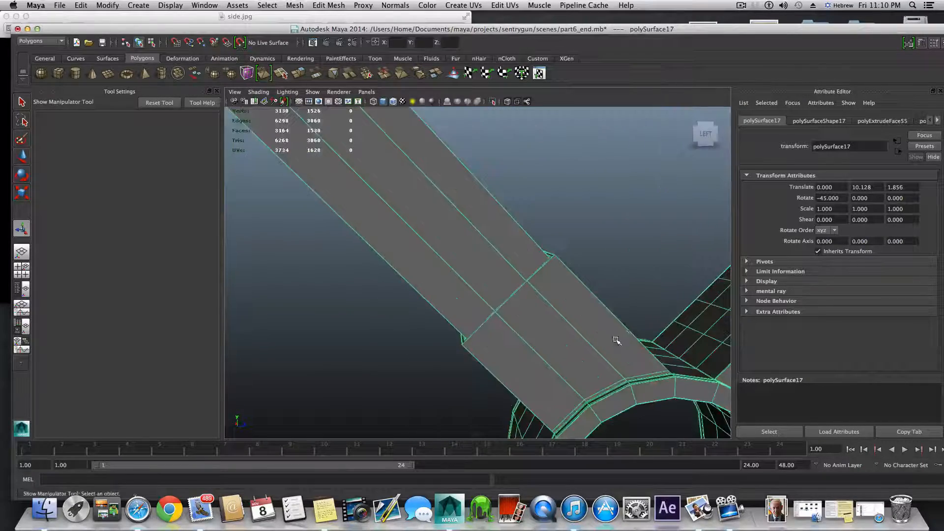
pyautogui.keyDown('alt'); pyautogui.moveTo(616, 339); pyautogui.dragTo(531, 349, button='middle'); pyautogui.keyUp('alt')
pyautogui.moveTo(531, 348)
pyautogui.keyDown('alt'); pyautogui.mouseDown()
pyautogui.moveTo(510, 359)
pyautogui.moveTo(531, 337)
pyautogui.mouseUp(); pyautogui.keyUp('alt')
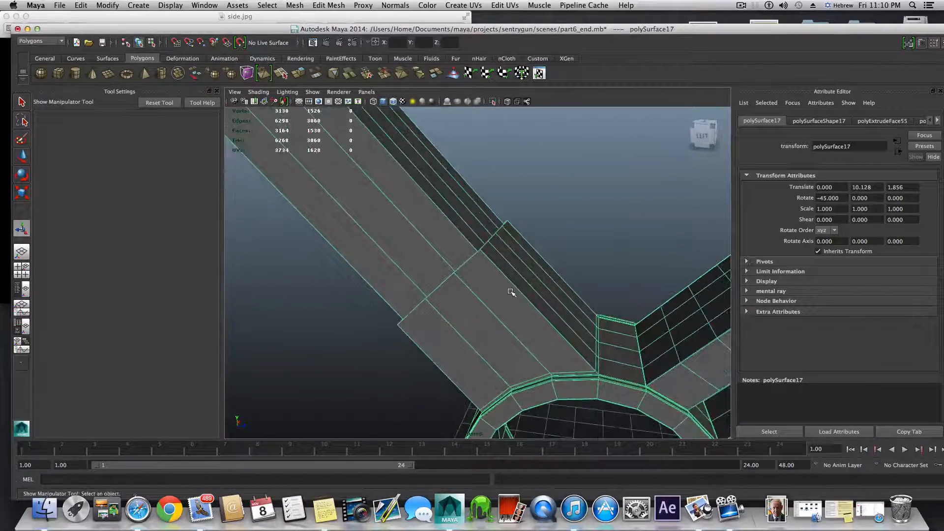
pyautogui.keyDown('shift'); pyautogui.moveTo(511, 293); pyautogui.dragTo(489, 260, button='right'); pyautogui.keyUp('shift')
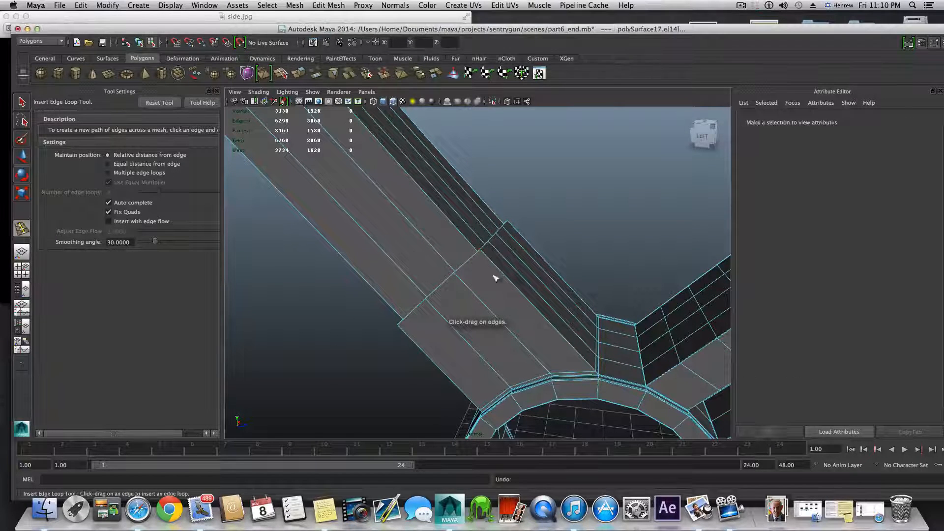
pyautogui.press('z')
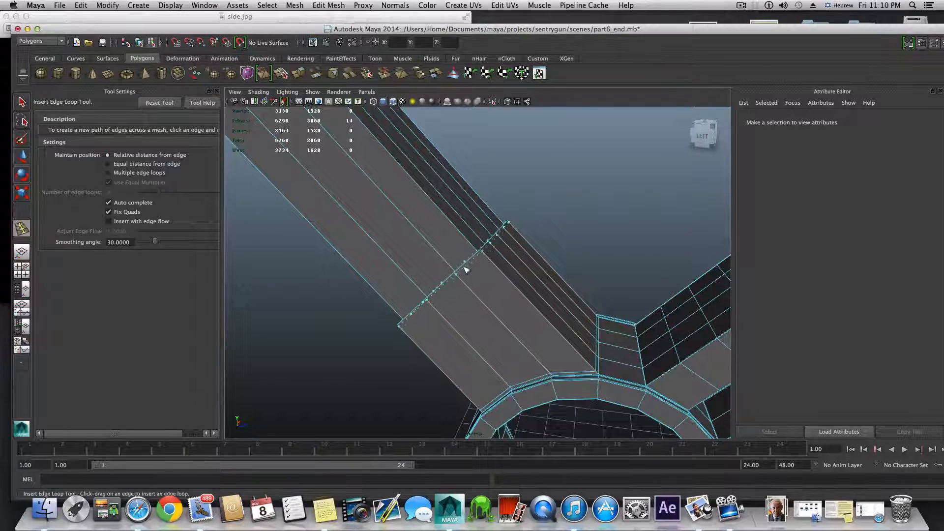
pyautogui.moveTo(465, 270); pyautogui.dragTo(499, 300)
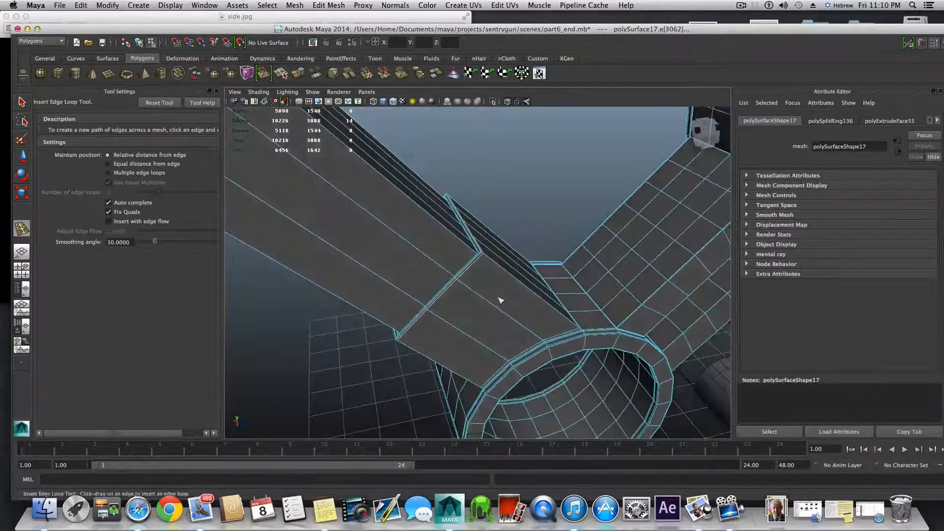
# Step: Insert an edge loop around the long arm close to its free end and leave the Insert Edge Loop Tool
pyautogui.keyDown('alt'); pyautogui.moveTo(446, 262); pyautogui.dragTo(541, 293); pyautogui.keyUp('alt')
pyautogui.keyDown('alt'); pyautogui.moveTo(434, 303); pyautogui.dragTo(615, 227); pyautogui.keyUp('alt')
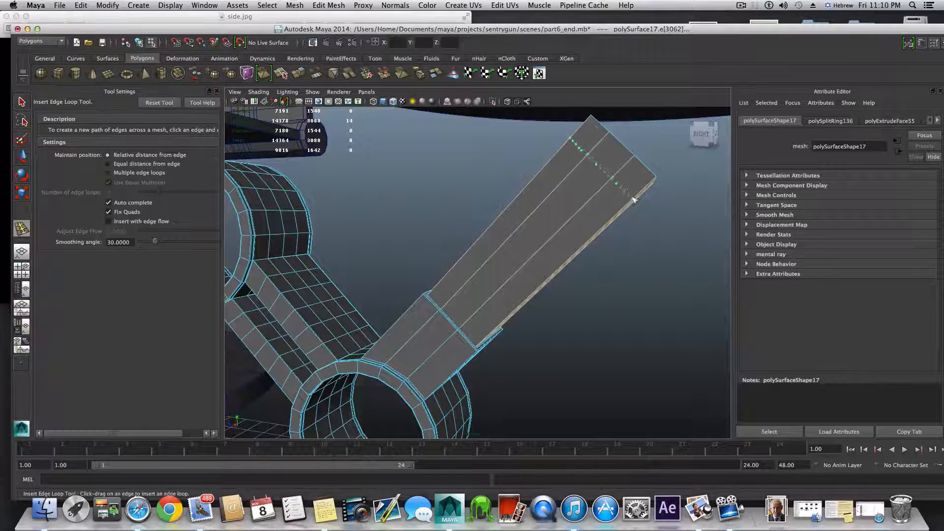
pyautogui.moveTo(646, 190); pyautogui.dragTo(645, 191)
pyautogui.scroll(-5, 553, 307)
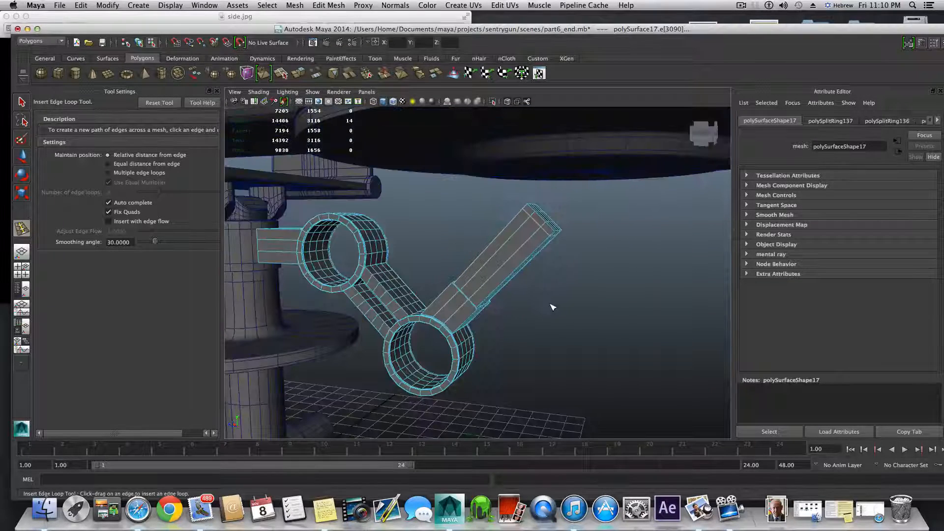
pyautogui.click(552, 307)
pyautogui.click(21, 101)
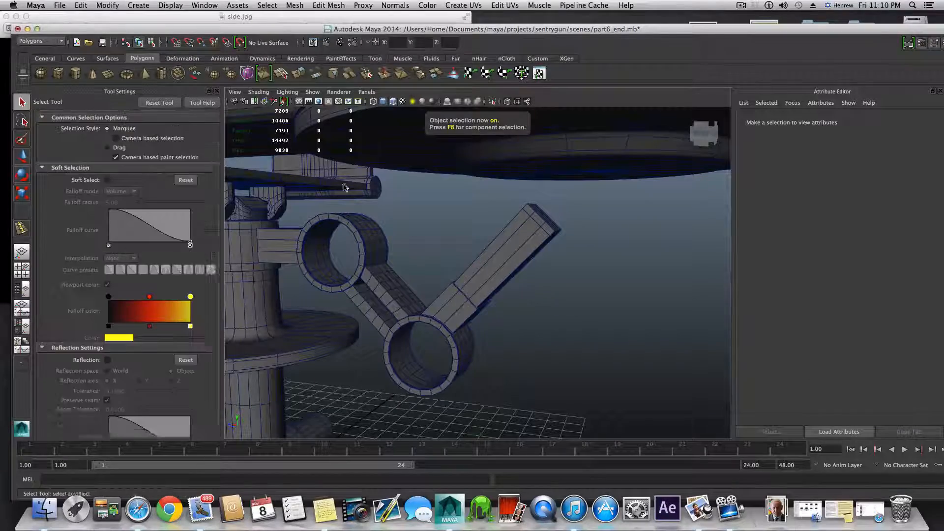
# Step: Inspect the whole bracket in smooth preview against the sentry gun's post, and return it to unsmoothed display
pyautogui.click(522, 262)
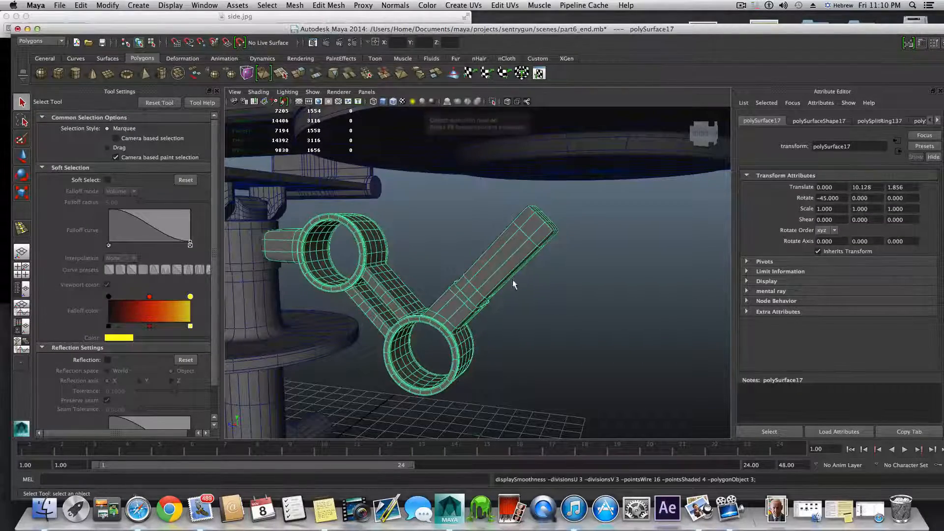
pyautogui.keyDown('alt'); pyautogui.moveTo(521, 261); pyautogui.dragTo(529, 309); pyautogui.keyUp('alt')
pyautogui.scroll(5, 529, 309)
pyautogui.keyDown('alt'); pyautogui.moveTo(598, 322); pyautogui.dragTo(535, 322); pyautogui.keyUp('alt')
pyautogui.keyDown('alt'); pyautogui.moveTo(644, 321); pyautogui.dragTo(337, 291, button='right'); pyautogui.keyUp('alt')
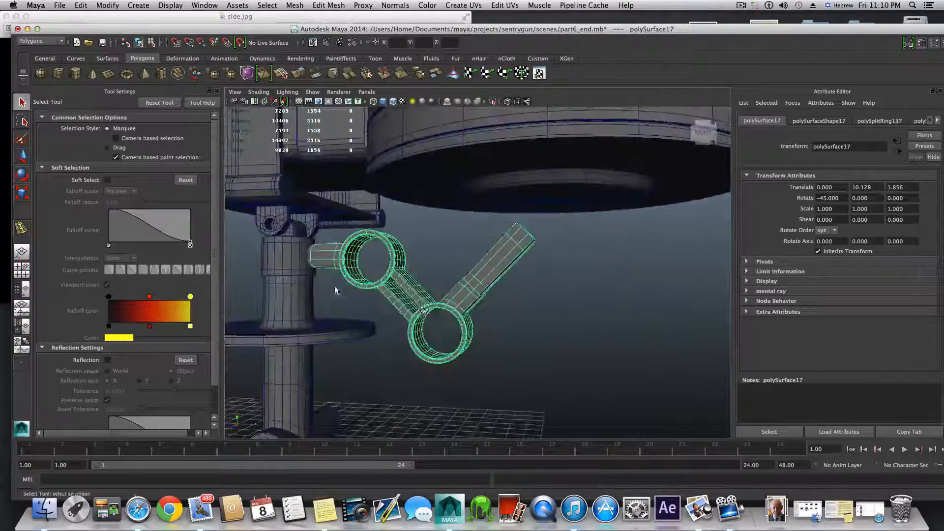
pyautogui.keyDown('alt'); pyautogui.moveTo(422, 310); pyautogui.dragTo(441, 311); pyautogui.keyUp('alt')
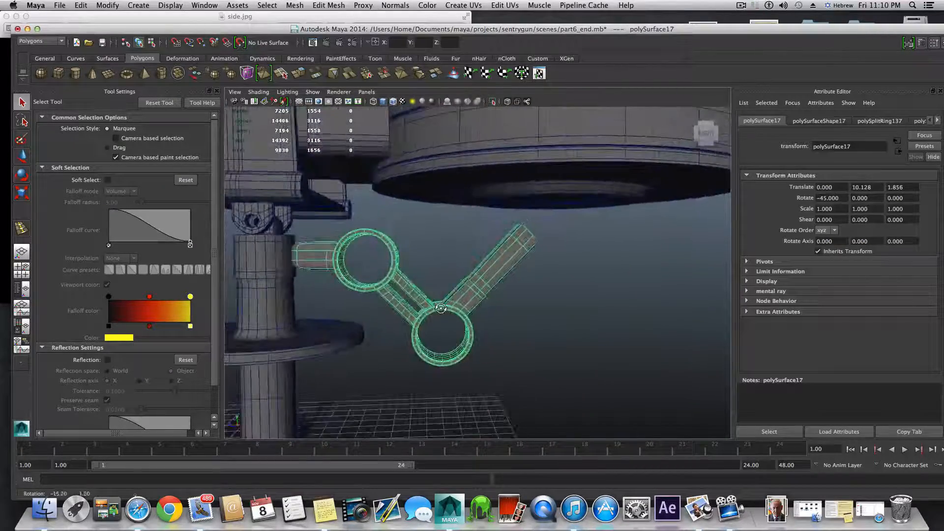
pyautogui.press('1')
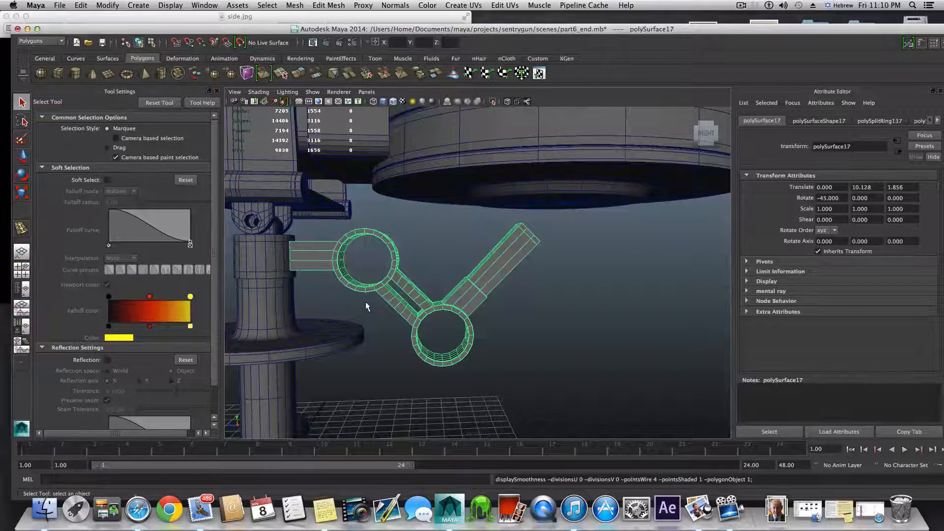
# Step: Select the sentry gun's post next to the bracket and show it in unsmoothed display
pyautogui.keyDown('alt'); pyautogui.moveTo(366, 301); pyautogui.dragTo(465, 302, button='middle'); pyautogui.keyUp('alt')
pyautogui.keyDown('alt'); pyautogui.moveTo(465, 302); pyautogui.dragTo(559, 320, button='right'); pyautogui.keyUp('alt')
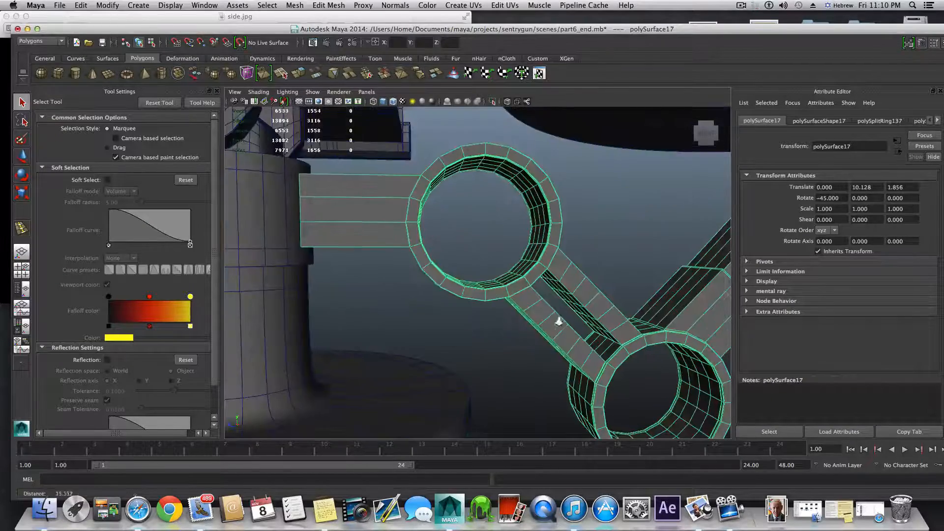
pyautogui.keyDown('alt'); pyautogui.moveTo(383, 290); pyautogui.dragTo(479, 346, button='middle'); pyautogui.keyUp('alt')
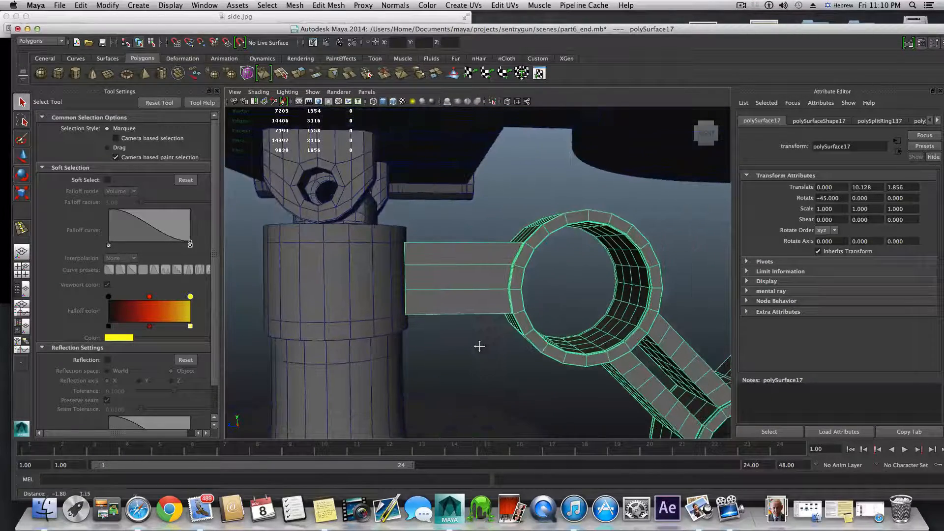
pyautogui.keyDown('alt'); pyautogui.moveTo(372, 309); pyautogui.dragTo(384, 299); pyautogui.keyUp('alt')
pyautogui.click(372, 287)
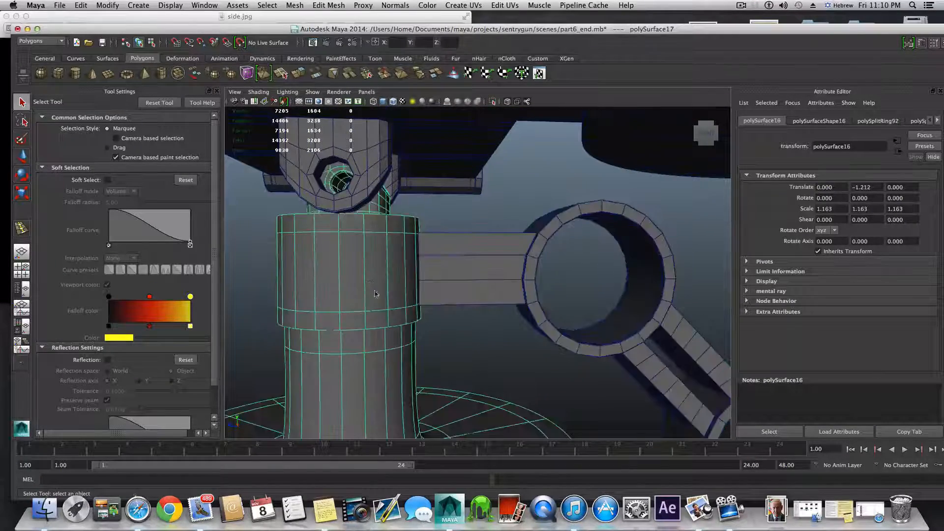
pyautogui.scroll(-5, 379, 314)
pyautogui.scroll(5, 414, 329)
pyautogui.press('1')
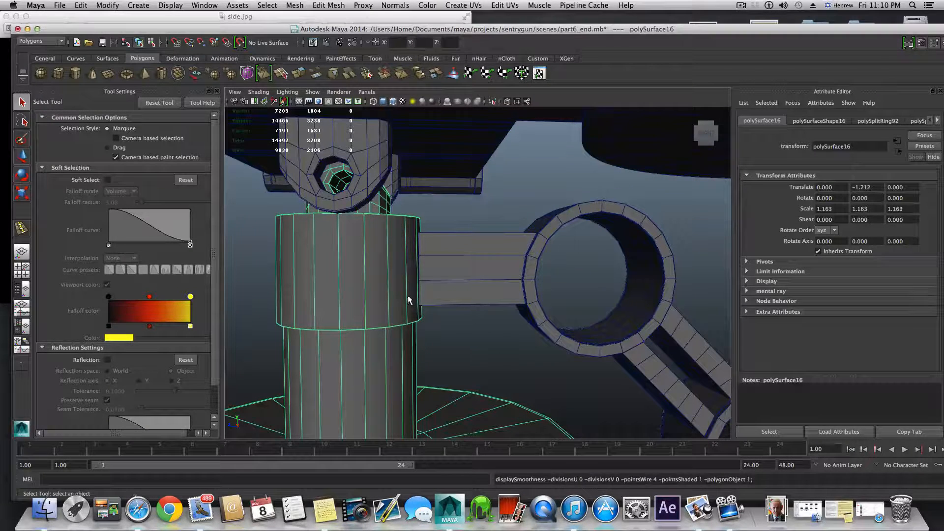
# Step: Split the ring of vertical edges on the post's collar to add an edge loop around its middle
pyautogui.rightClick(398, 281)
pyautogui.moveTo(398, 281); pyautogui.dragTo(398, 254, button='right')
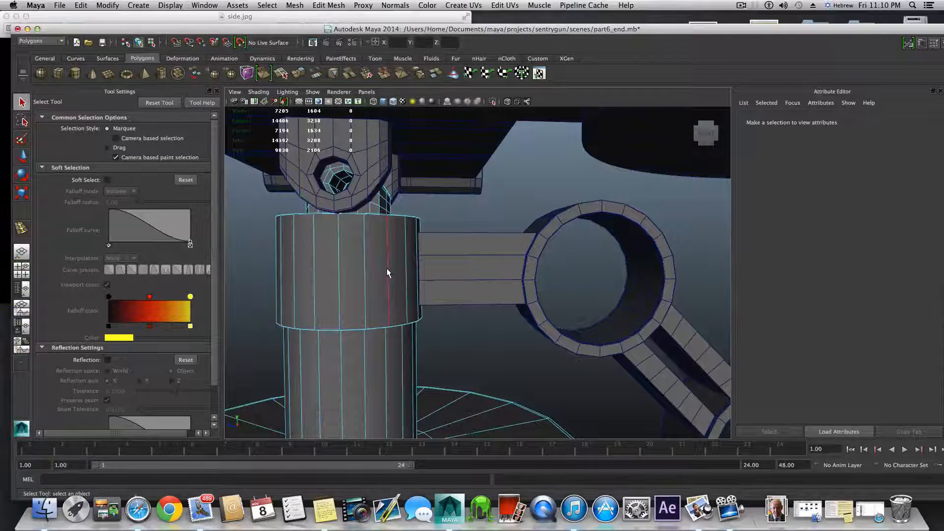
pyautogui.click(390, 274)
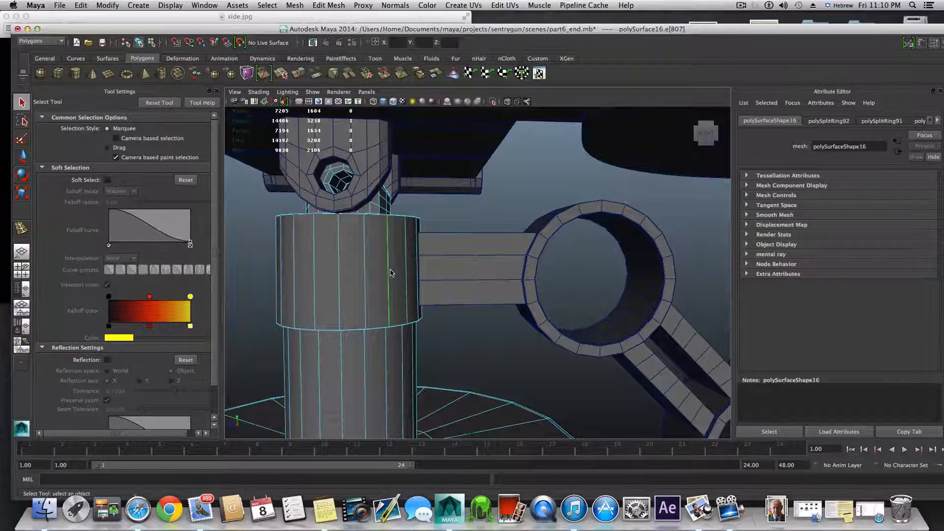
pyautogui.keyDown('ctrl'); pyautogui.moveTo(391, 273); pyautogui.dragTo(409, 296, button='right'); pyautogui.keyUp('ctrl')
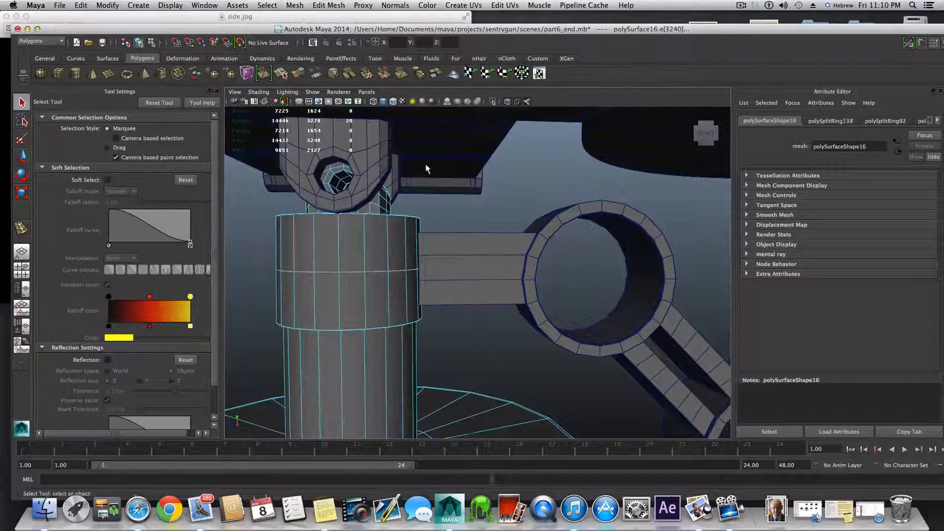
# Step: Bevel the collar's middle edge loop with an offset of 0.231, checking the spacing in smooth preview
pyautogui.click(312, 5)
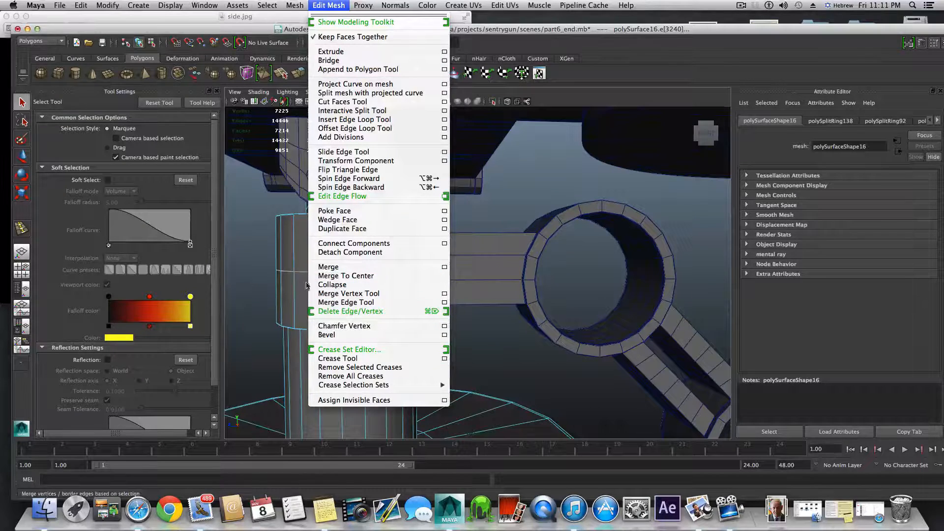
pyautogui.click(328, 335)
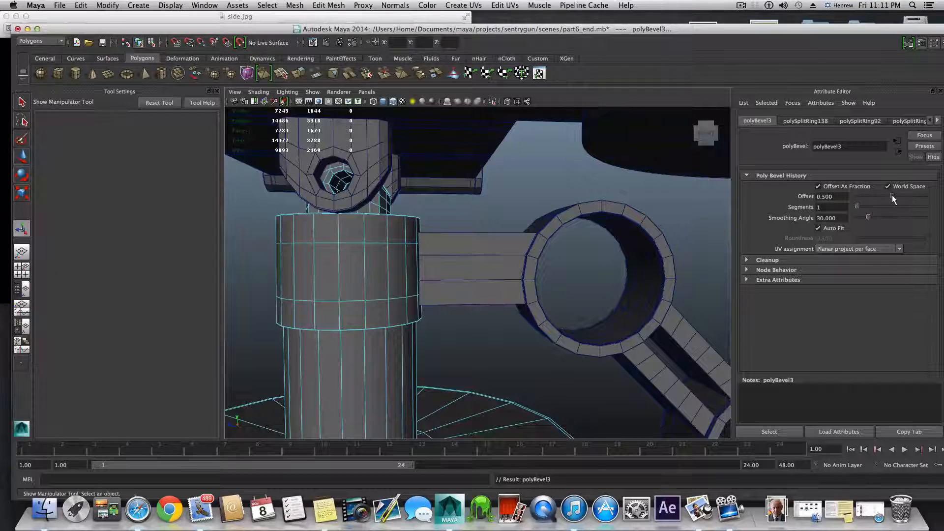
pyautogui.moveTo(892, 197); pyautogui.dragTo(876, 197)
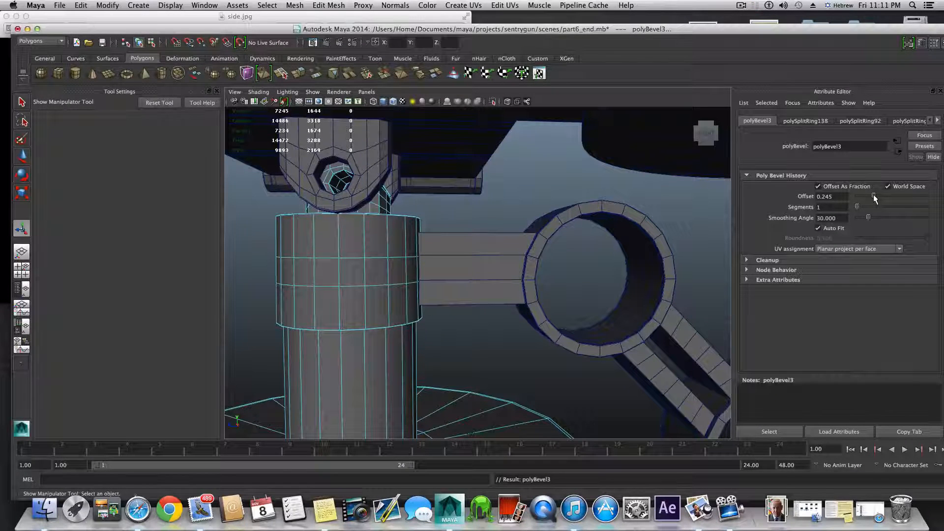
pyautogui.press('3')
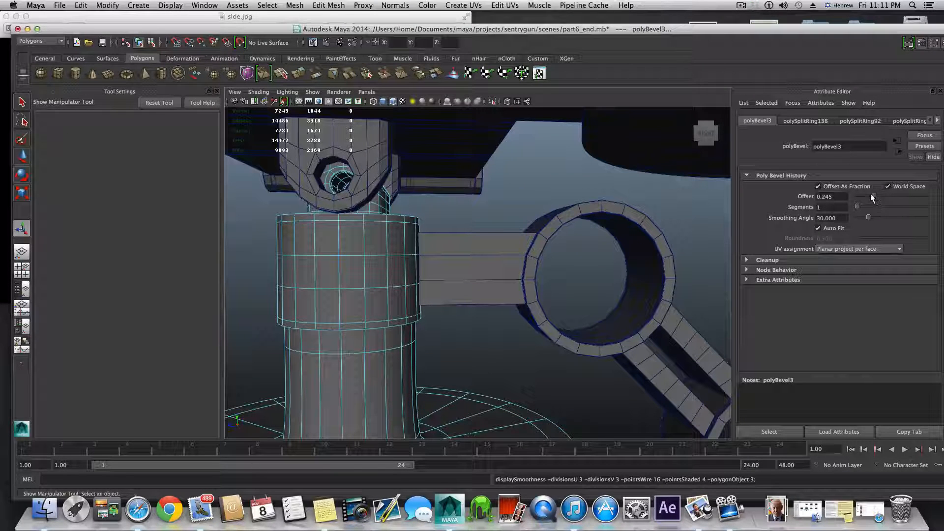
pyautogui.moveTo(872, 195)
pyautogui.mouseDown()
pyautogui.moveTo(930, 199)
pyautogui.moveTo(873, 204)
pyautogui.mouseUp()
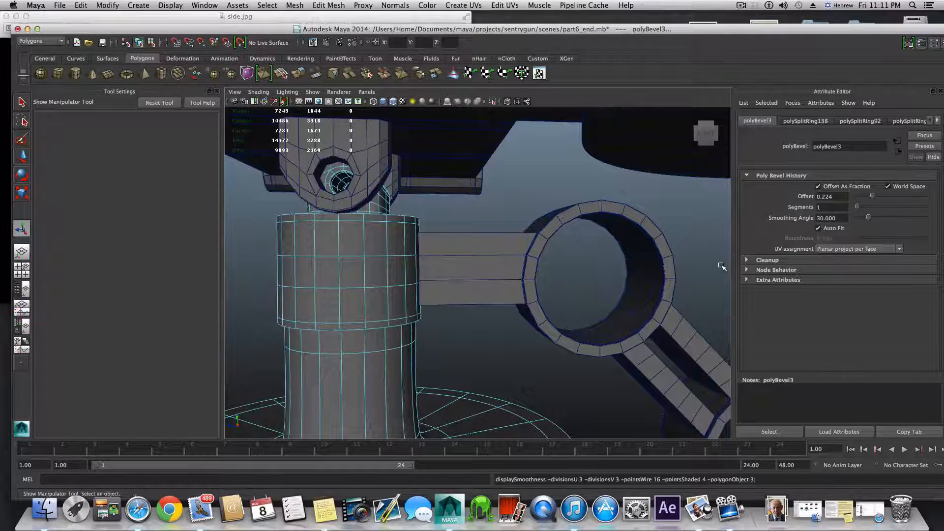
pyautogui.press('1')
pyautogui.moveTo(866, 196); pyautogui.dragTo(873, 199)
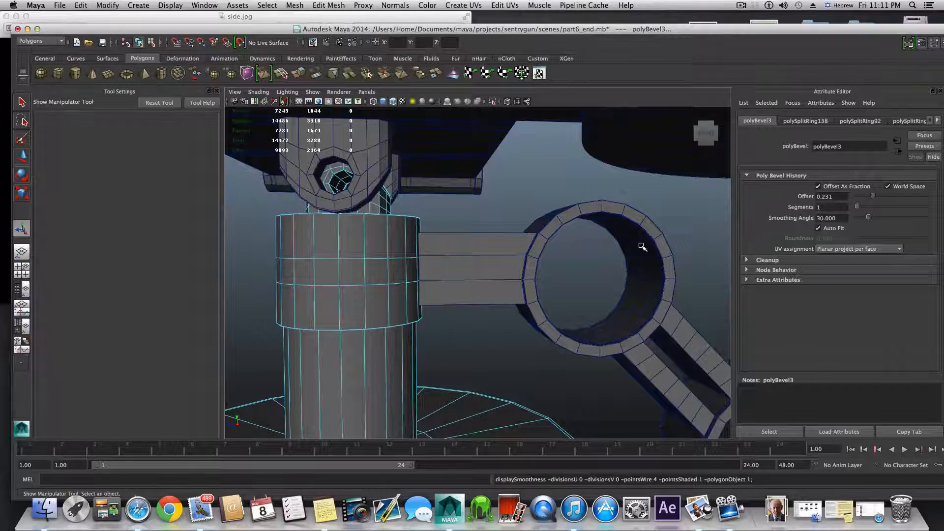
pyautogui.keyDown('alt'); pyautogui.moveTo(413, 262); pyautogui.dragTo(445, 269); pyautogui.keyUp('alt')
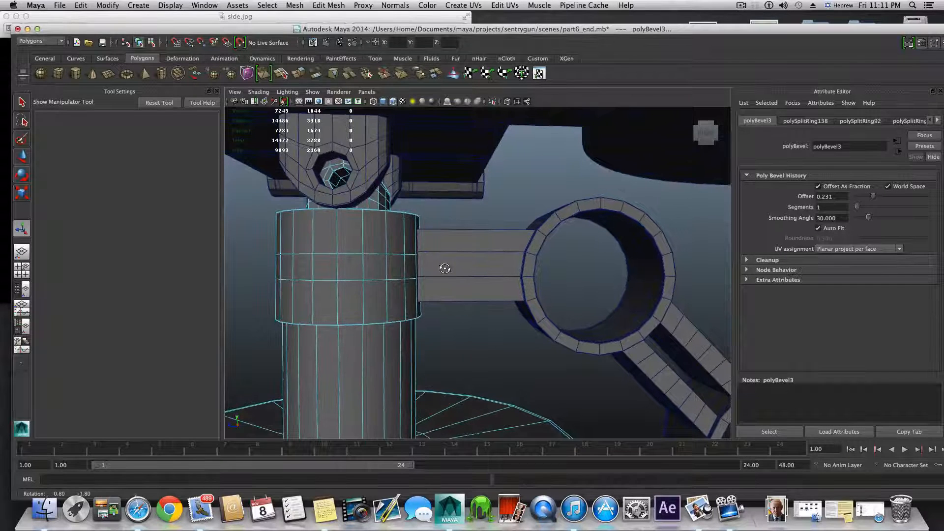
pyautogui.moveTo(338, 256); pyautogui.dragTo(339, 236, button='right')
pyautogui.click(346, 254)
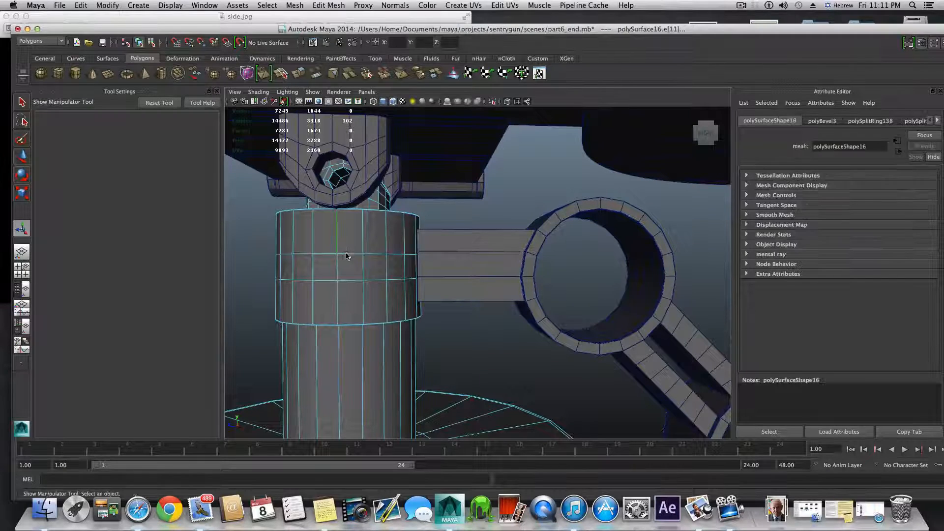
pyautogui.keyDown('alt'); pyautogui.moveTo(364, 266); pyautogui.dragTo(366, 269); pyautogui.keyUp('alt')
# Step: In the side view, move the collar's two bevelled edge loops up slightly to line up with the middle edges of the bracket's block
pyautogui.click(22, 270)
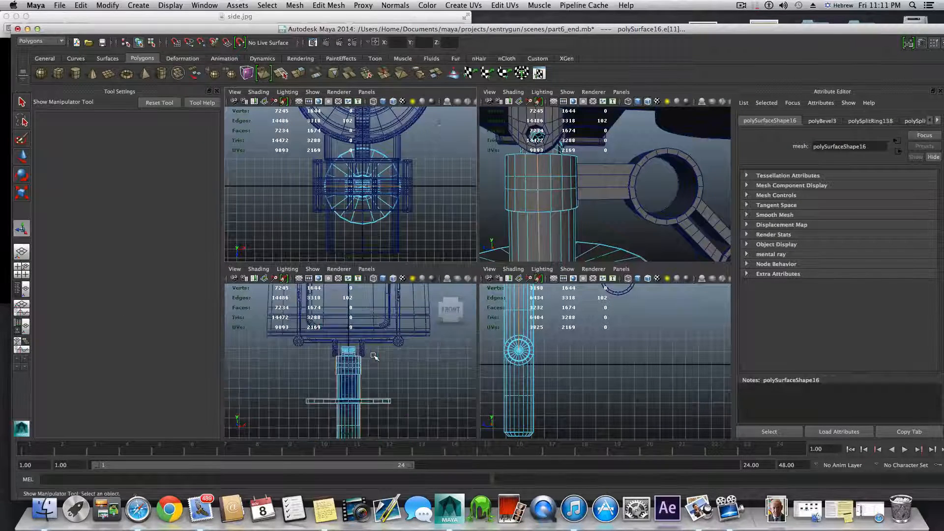
pyautogui.press('space')
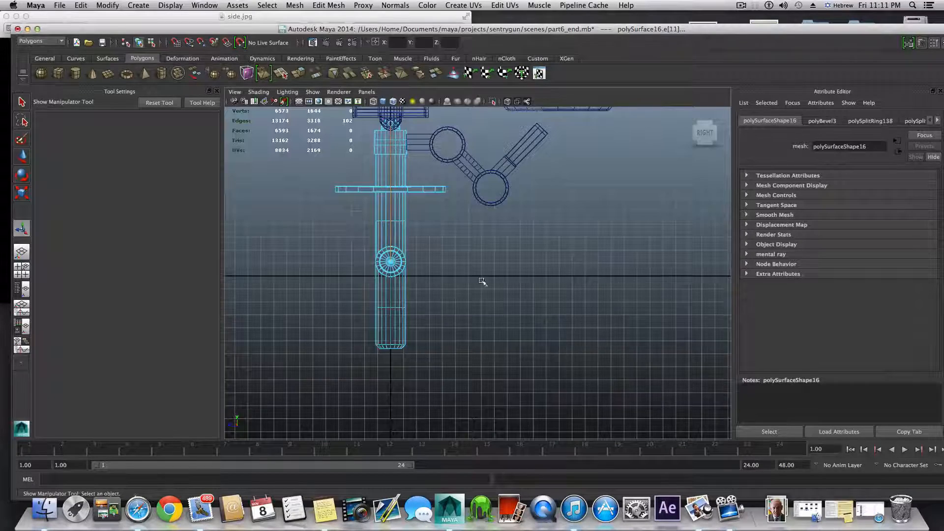
pyautogui.keyDown('alt'); pyautogui.moveTo(424, 234); pyautogui.dragTo(446, 335, button='middle'); pyautogui.keyUp('alt')
pyautogui.keyDown('alt'); pyautogui.moveTo(446, 335); pyautogui.dragTo(552, 329, button='right'); pyautogui.keyUp('alt')
pyautogui.keyDown('alt'); pyautogui.moveTo(442, 310); pyautogui.dragTo(634, 402, button='middle'); pyautogui.keyUp('alt')
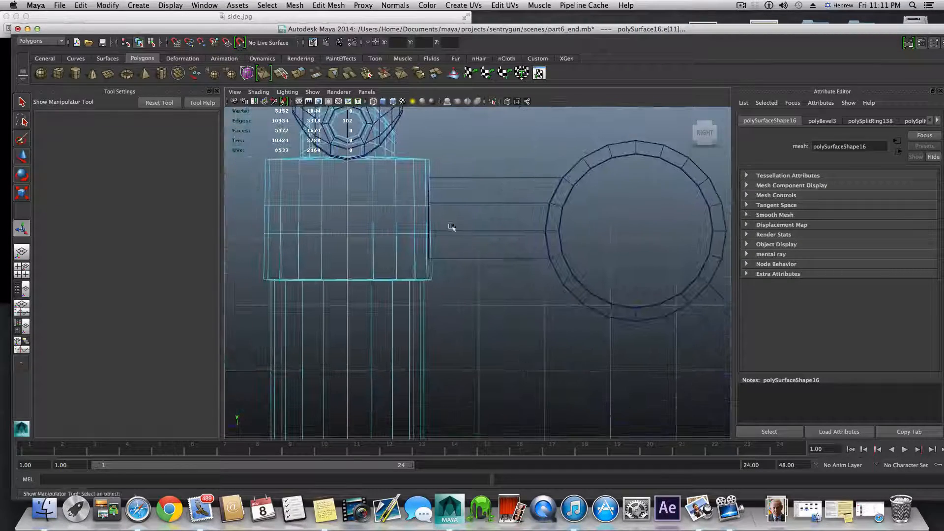
pyautogui.moveTo(396, 211); pyautogui.dragTo(396, 203, button='right')
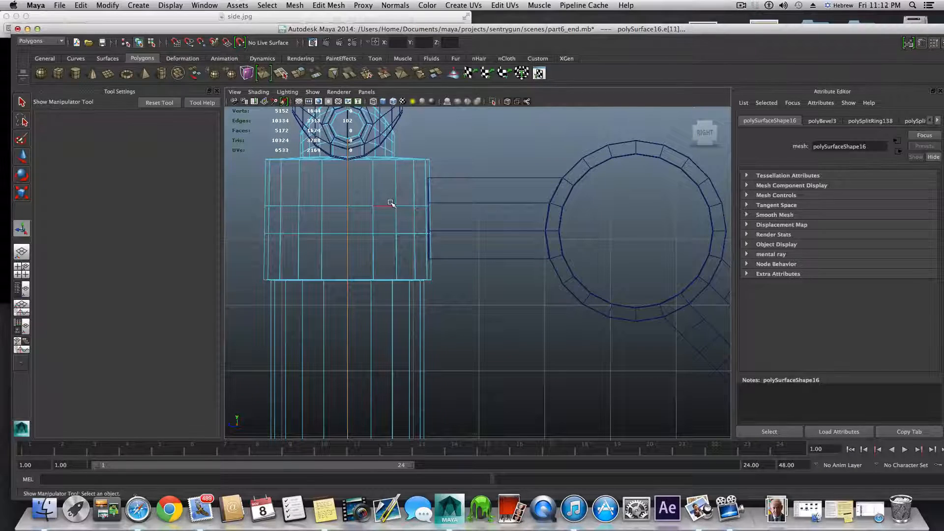
pyautogui.doubleClick(391, 203)
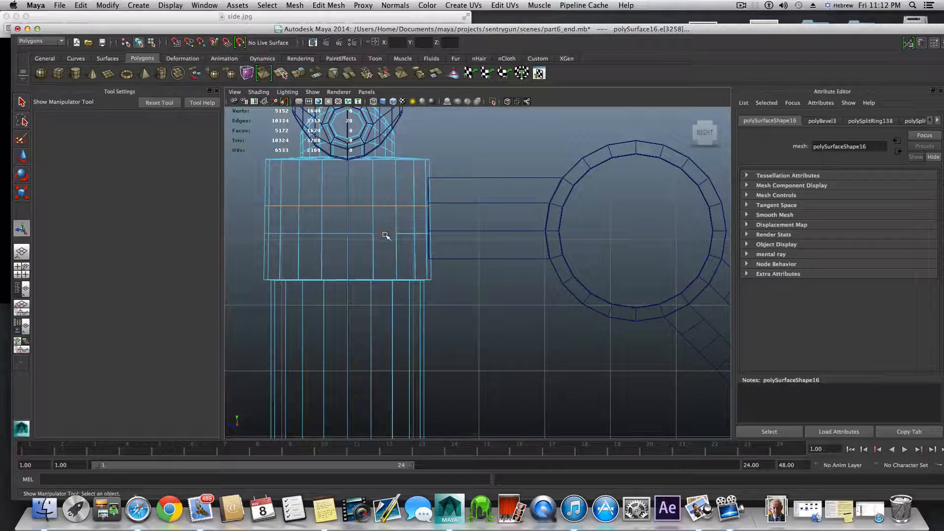
pyautogui.keyDown('shift'); pyautogui.doubleClick(388, 234); pyautogui.keyUp('shift')
pyautogui.press('w')
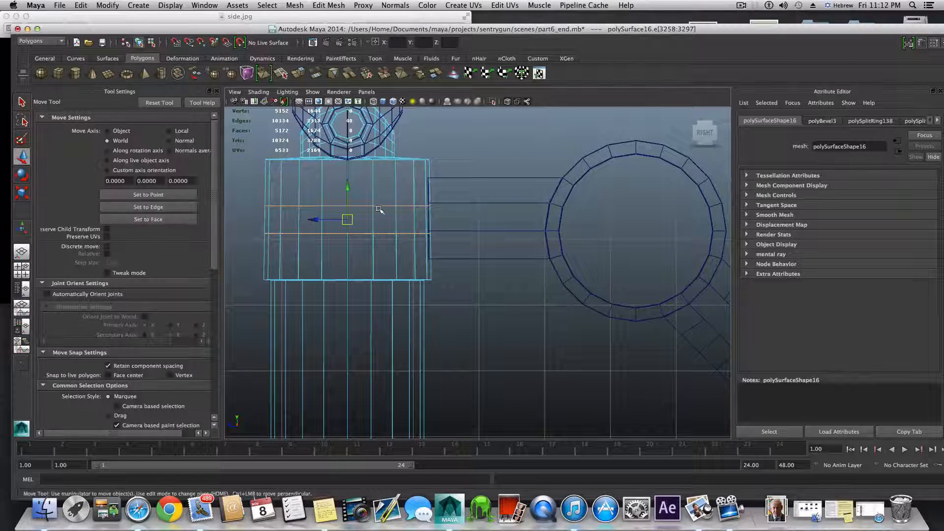
pyautogui.moveTo(347, 191); pyautogui.dragTo(347, 187)
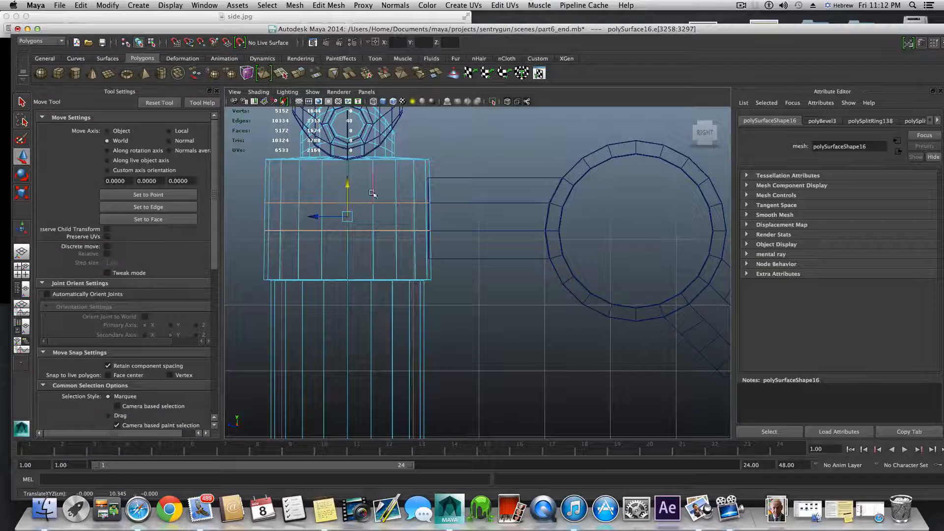
pyautogui.keyDown('alt'); pyautogui.moveTo(400, 217); pyautogui.dragTo(407, 235, button='middle'); pyautogui.keyUp('alt')
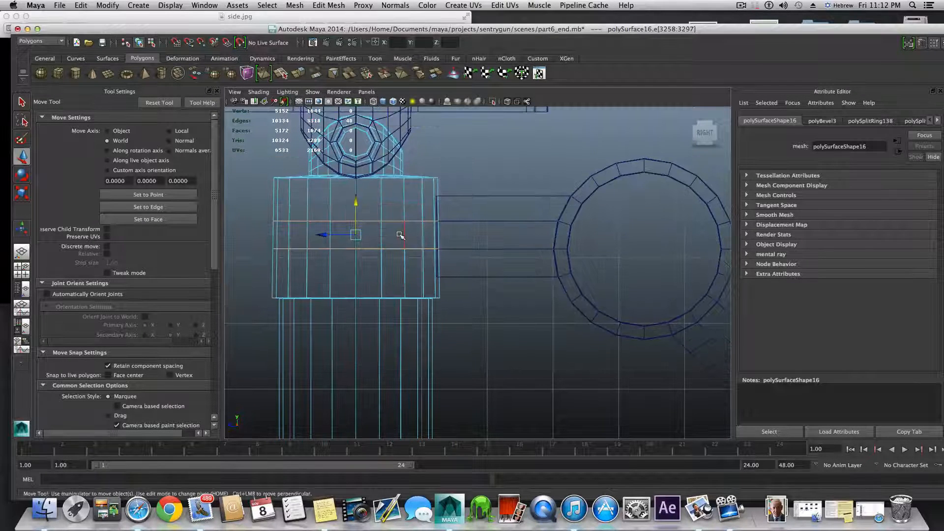
# Step: Return to object selection and check the post in smooth preview, ending in unsmoothed display
pyautogui.press('F8')
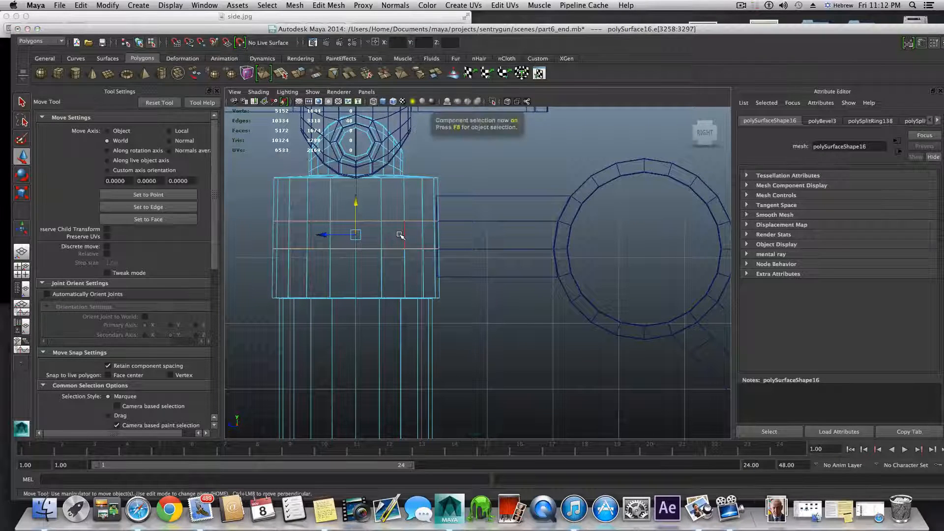
pyautogui.press('3')
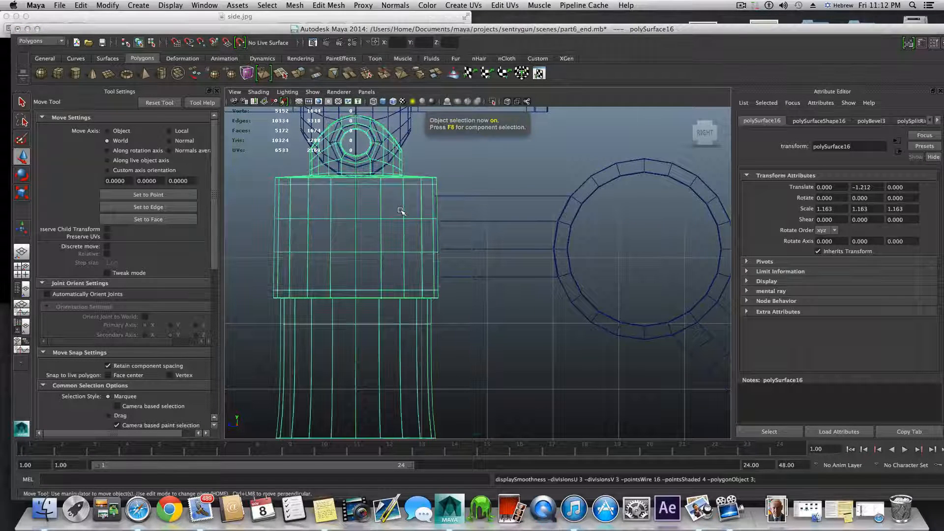
pyautogui.press('1')
# Step: Insert two edge loops around the collar, level with the upper and lower edges of the bracket's block, and return to object selection
pyautogui.keyDown('shift'); pyautogui.moveTo(405, 207); pyautogui.dragTo(367, 218, button='right'); pyautogui.keyUp('shift')
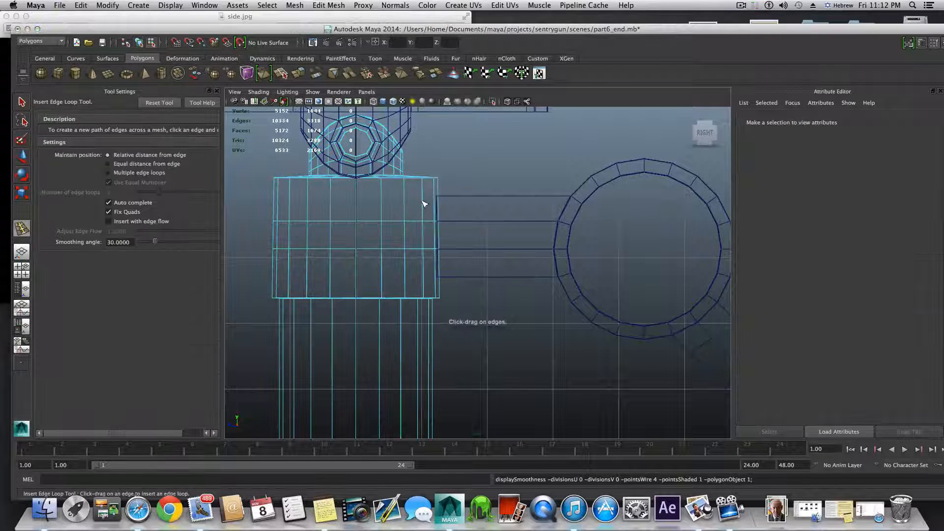
pyautogui.moveTo(426, 199); pyautogui.dragTo(426, 198)
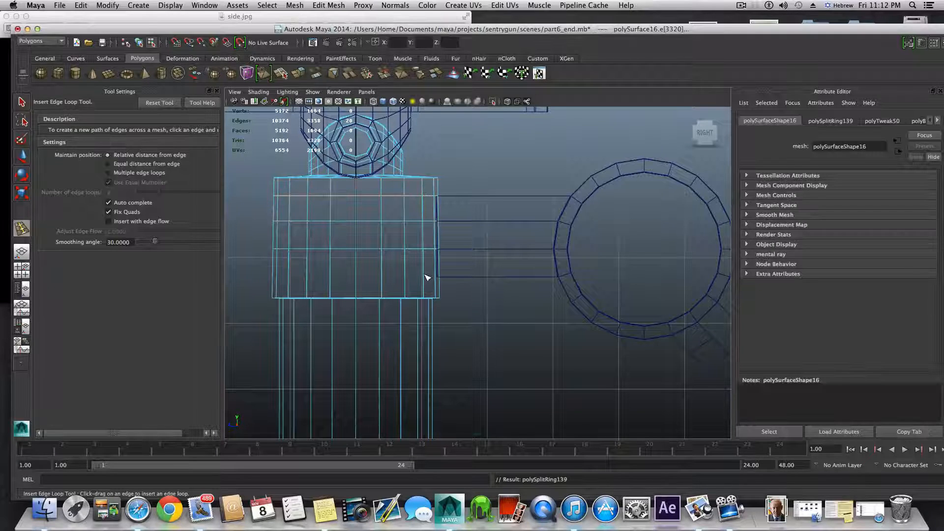
pyautogui.moveTo(426, 280); pyautogui.dragTo(425, 281)
pyautogui.scroll(-5, 425, 315)
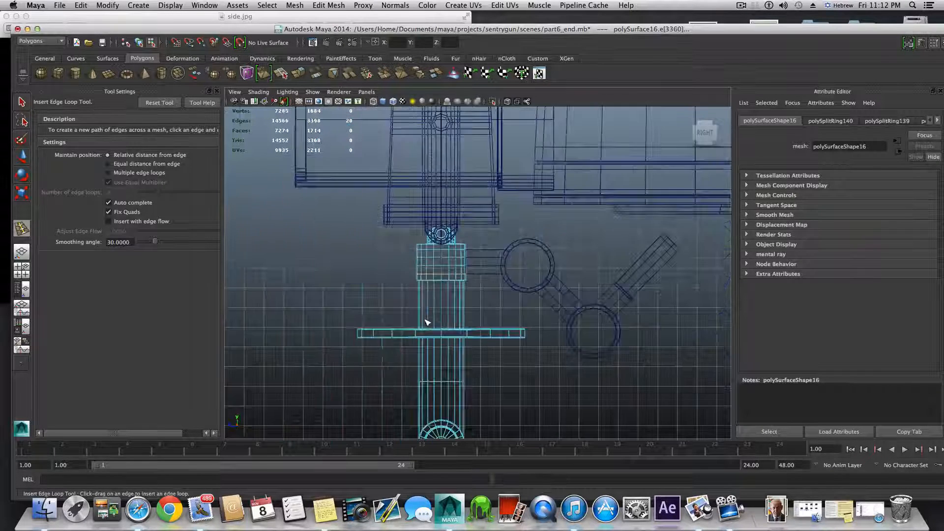
pyautogui.scroll(3, 427, 322)
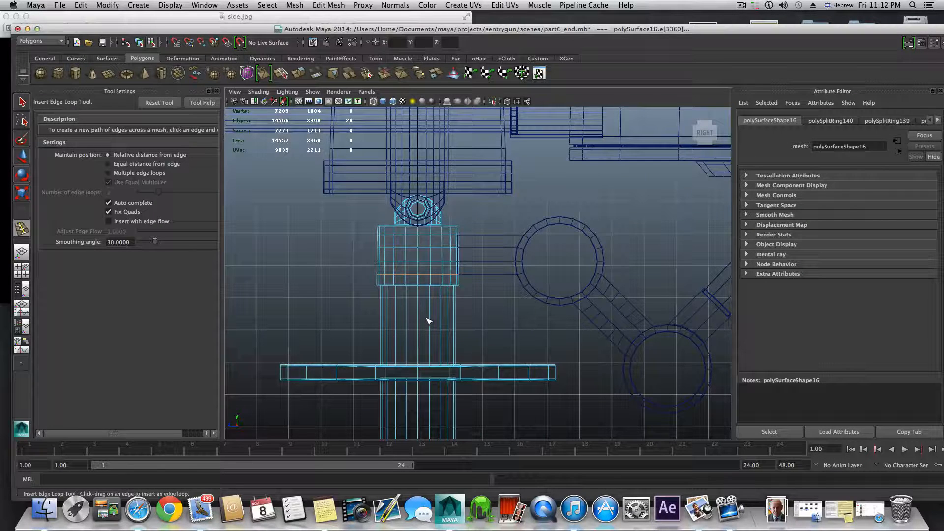
pyautogui.press('F8')
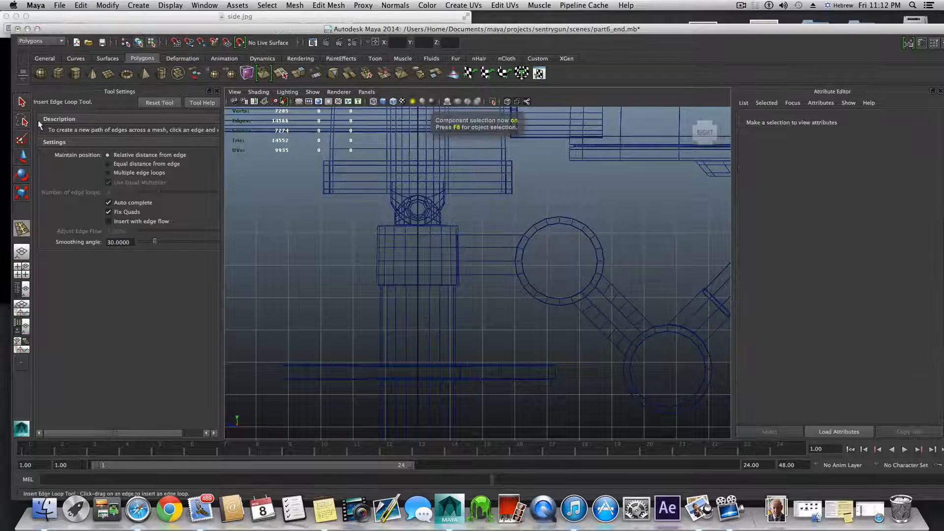
pyautogui.press('q')
pyautogui.moveTo(354, 233); pyautogui.dragTo(448, 299)
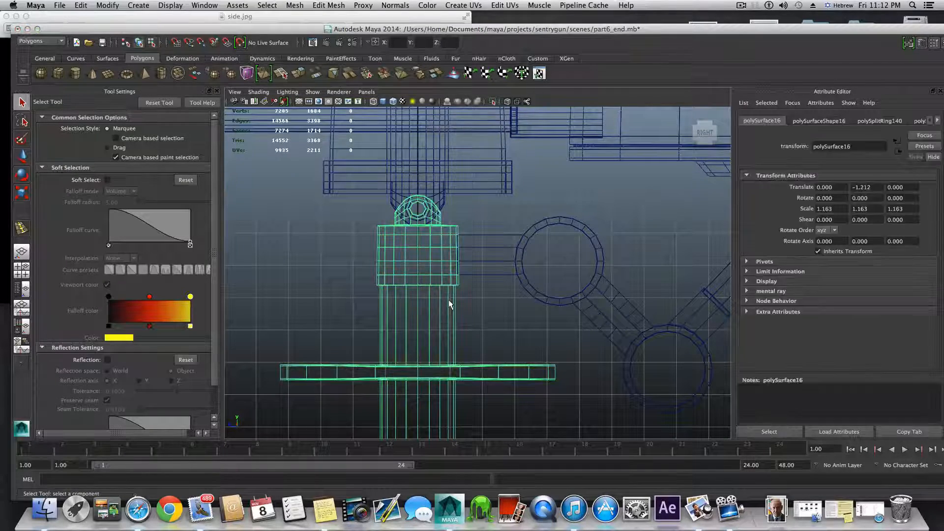
pyautogui.press('F8')
# Step: In the perspective view, select the bracket and move it horizontally away from the post to expose the collar
pyautogui.press('space')
pyautogui.press('space')
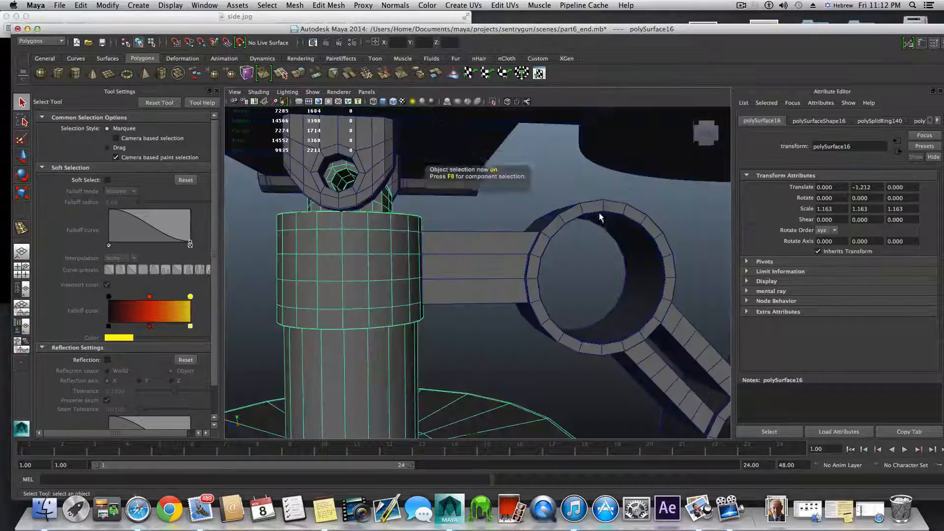
pyautogui.keyDown('alt'); pyautogui.moveTo(599, 217); pyautogui.dragTo(565, 243); pyautogui.keyUp('alt')
pyautogui.keyDown('alt'); pyautogui.moveTo(442, 238); pyautogui.dragTo(485, 221); pyautogui.keyUp('alt')
pyautogui.click(566, 233)
pyautogui.press('a')
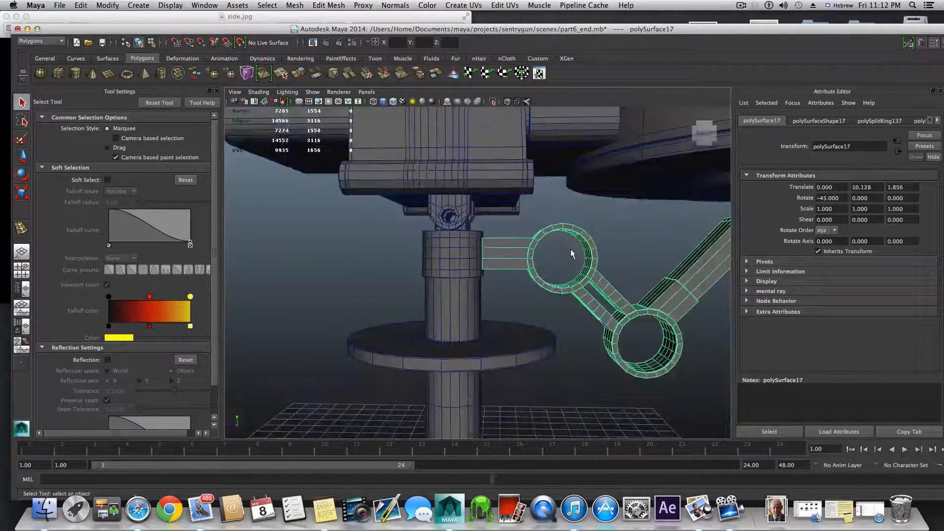
pyautogui.press('w')
pyautogui.moveTo(484, 266); pyautogui.dragTo(525, 269)
# Step: Select the 4-by-3 group of collar faces directly opposite the bracket's block, delete them, and return to object selection
pyautogui.keyDown('alt'); pyautogui.moveTo(431, 263); pyautogui.dragTo(706, 297, button='right'); pyautogui.keyUp('alt')
pyautogui.keyDown('alt'); pyautogui.moveTo(706, 297); pyautogui.dragTo(337, 285); pyautogui.keyUp('alt')
pyautogui.scroll(4, 618, 282)
pyautogui.keyDown('alt'); pyautogui.moveTo(672, 277); pyautogui.dragTo(705, 273); pyautogui.keyUp('alt')
pyautogui.moveTo(615, 209); pyautogui.dragTo(615, 227, button='right')
pyautogui.click(615, 209)
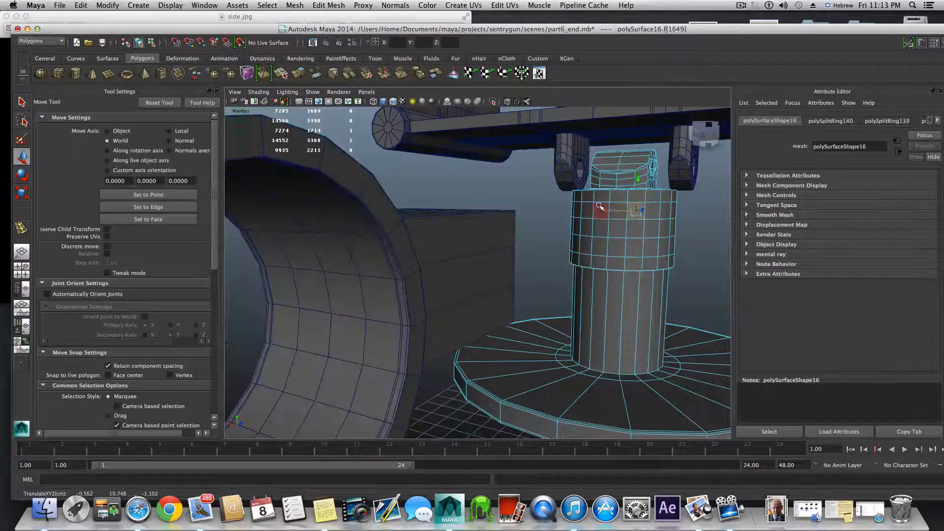
pyautogui.keyDown('shift'); pyautogui.click(616, 209); pyautogui.keyUp('shift')
pyautogui.press('q')
pyautogui.keyDown('shift'); pyautogui.click(614, 209); pyautogui.keyUp('shift')
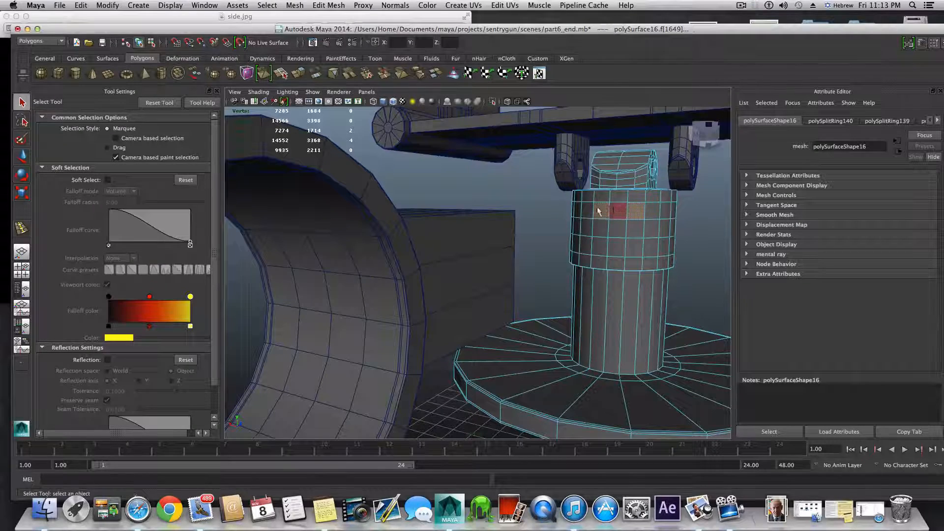
pyautogui.keyDown('shift'); pyautogui.click(584, 209); pyautogui.keyUp('shift')
pyautogui.keyDown('shift'); pyautogui.click(586, 225); pyautogui.keyUp('shift')
pyautogui.keyDown('shift'); pyautogui.click(603, 228); pyautogui.keyUp('shift')
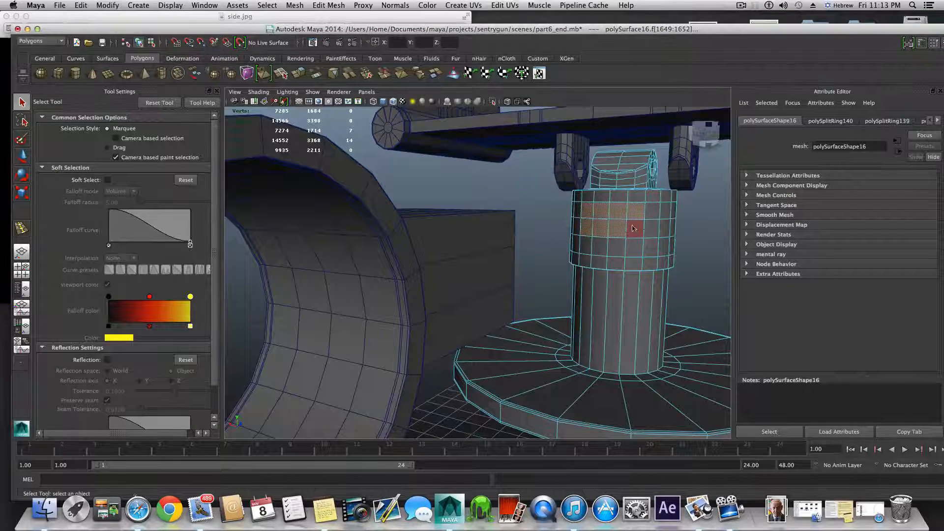
pyautogui.keyDown('shift'); pyautogui.click(633, 228); pyautogui.keyUp('shift')
pyautogui.keyDown('shift'); pyautogui.click(595, 247); pyautogui.keyUp('shift')
pyautogui.keyDown('shift'); pyautogui.click(614, 251); pyautogui.keyUp('shift')
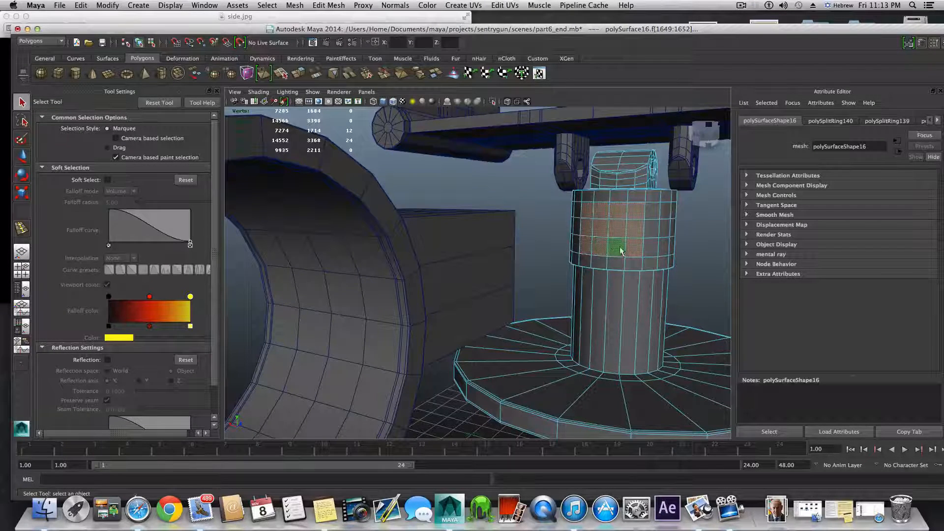
pyautogui.keyDown('alt'); pyautogui.moveTo(614, 251); pyautogui.dragTo(649, 232); pyautogui.keyUp('alt')
pyautogui.press('Delete')
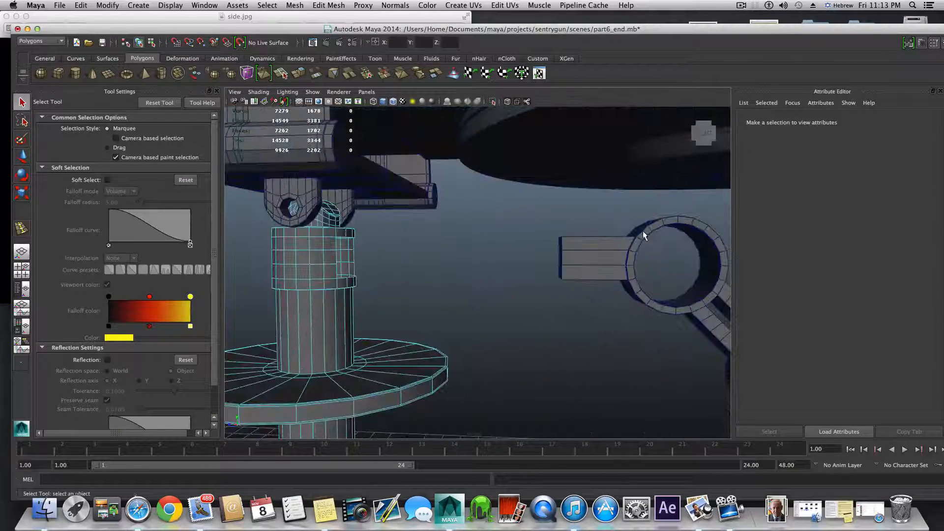
pyautogui.press('F8')
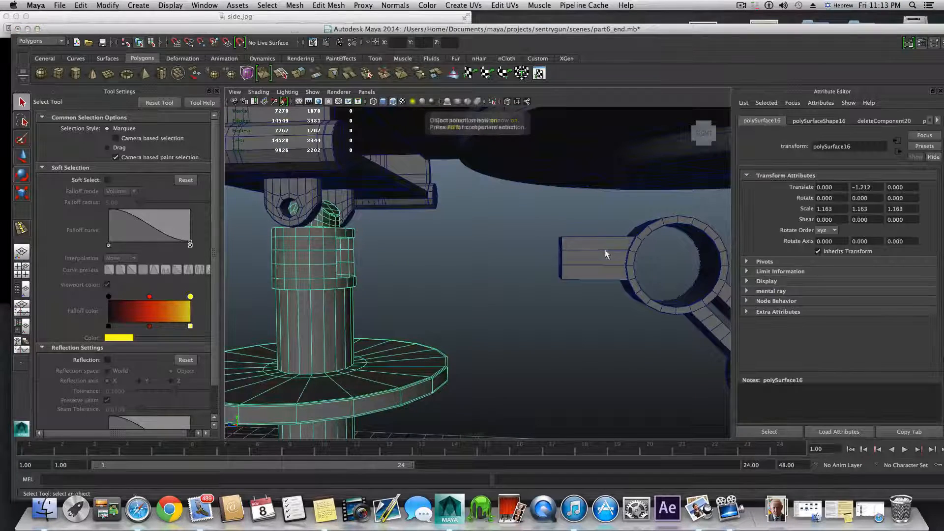
# Step: Select all the end faces of the bracket's block that face the post, delete them, and return to object selection
pyautogui.click(603, 252)
pyautogui.press('w')
pyautogui.keyDown('alt'); pyautogui.moveTo(604, 253); pyautogui.dragTo(557, 246); pyautogui.keyUp('alt')
pyautogui.moveTo(557, 246); pyautogui.dragTo(558, 275, button='right')
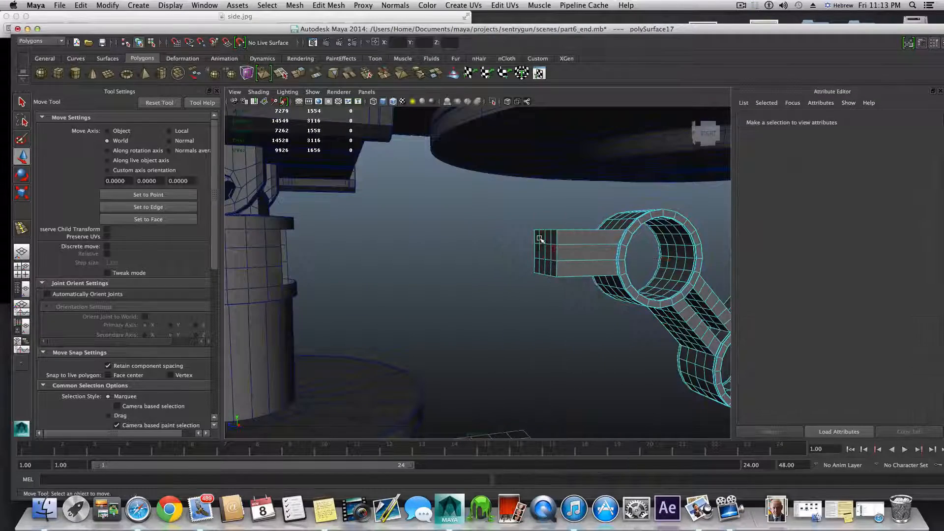
pyautogui.keyDown('alt'); pyautogui.moveTo(590, 254); pyautogui.dragTo(530, 259); pyautogui.keyUp('alt')
pyautogui.moveTo(523, 208); pyautogui.dragTo(580, 315)
pyautogui.keyDown('alt'); pyautogui.moveTo(548, 310); pyautogui.dragTo(527, 304, button='middle'); pyautogui.keyUp('alt')
pyautogui.moveTo(526, 198); pyautogui.dragTo(605, 396)
pyautogui.keyDown('alt'); pyautogui.moveTo(530, 354); pyautogui.dragTo(565, 347); pyautogui.keyUp('alt')
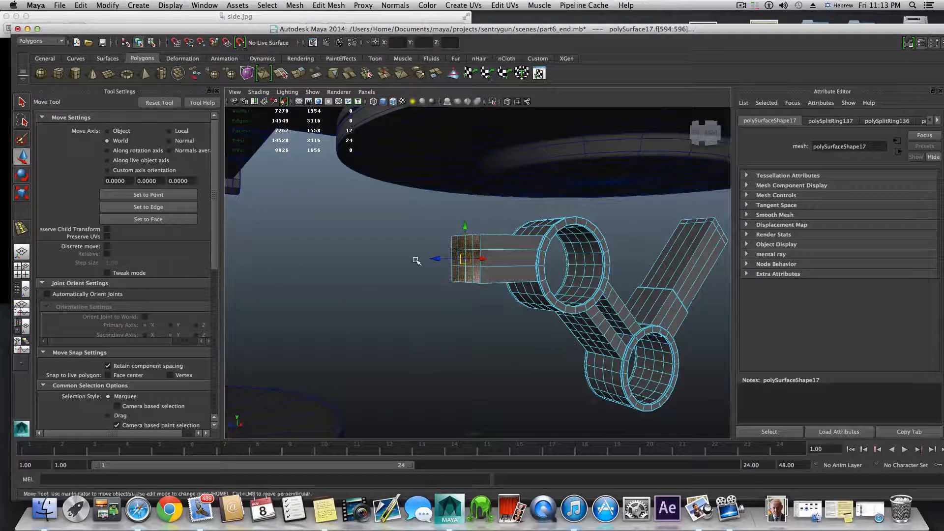
pyautogui.press('Delete')
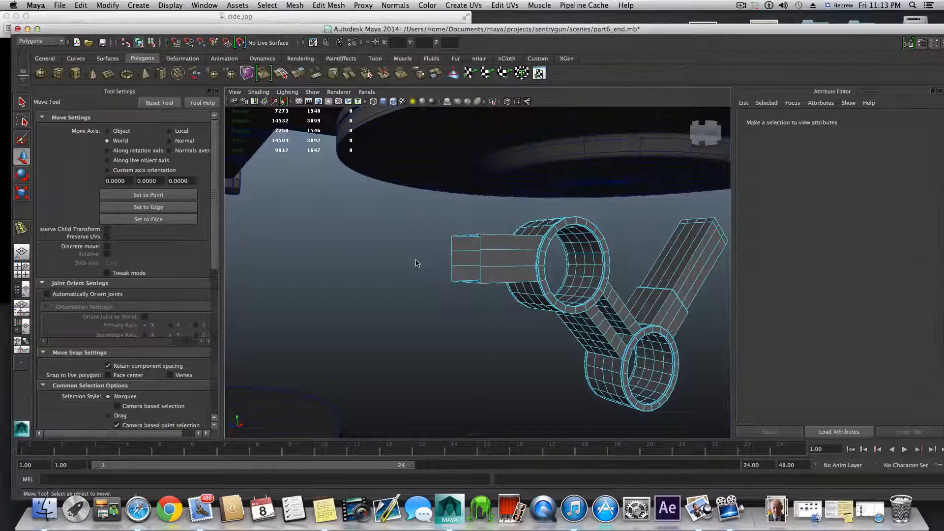
pyautogui.press('F8')
# Step: Move the bracket horizontally so its open end sits just at the collar's opening, at Translate Z about 1.951
pyautogui.keyDown('alt'); pyautogui.moveTo(489, 270); pyautogui.dragTo(349, 280); pyautogui.keyUp('alt')
pyautogui.keyDown('alt'); pyautogui.moveTo(350, 280); pyautogui.dragTo(344, 276, button='middle'); pyautogui.keyUp('alt')
pyautogui.keyDown('alt'); pyautogui.moveTo(343, 275); pyautogui.dragTo(327, 274); pyautogui.keyUp('alt')
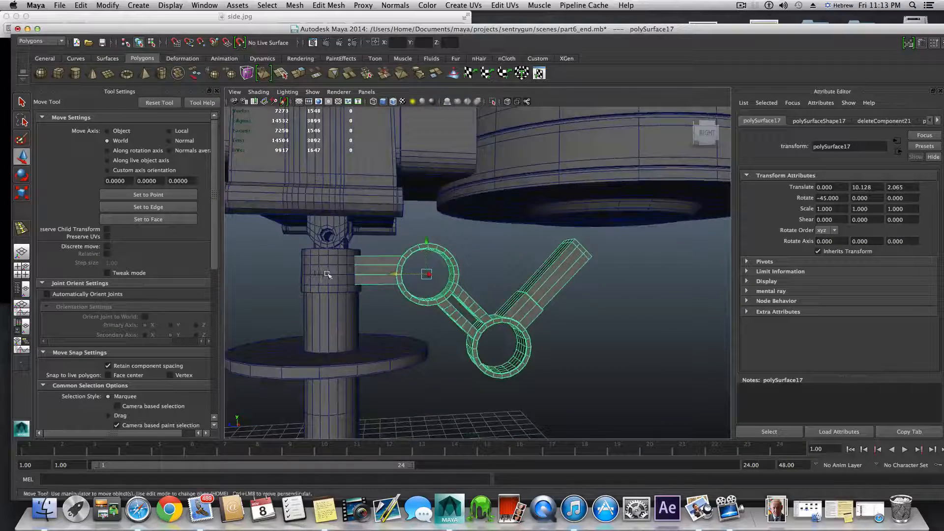
pyautogui.keyDown('alt'); pyautogui.moveTo(327, 274); pyautogui.dragTo(388, 268, button='middle'); pyautogui.keyUp('alt')
pyautogui.keyDown('alt'); pyautogui.moveTo(388, 268); pyautogui.dragTo(384, 273); pyautogui.keyUp('alt')
pyautogui.keyDown('alt'); pyautogui.moveTo(383, 274); pyautogui.dragTo(552, 289, button='right'); pyautogui.keyUp('alt')
pyautogui.keyDown('alt'); pyautogui.moveTo(552, 288); pyautogui.dragTo(588, 324, button='middle'); pyautogui.keyUp('alt')
pyautogui.moveTo(488, 287)
pyautogui.mouseDown()
pyautogui.moveTo(498, 287)
pyautogui.moveTo(481, 287)
pyautogui.mouseUp()
pyautogui.keyDown('alt'); pyautogui.moveTo(552, 277); pyautogui.dragTo(495, 278, button='right'); pyautogui.keyUp('alt')
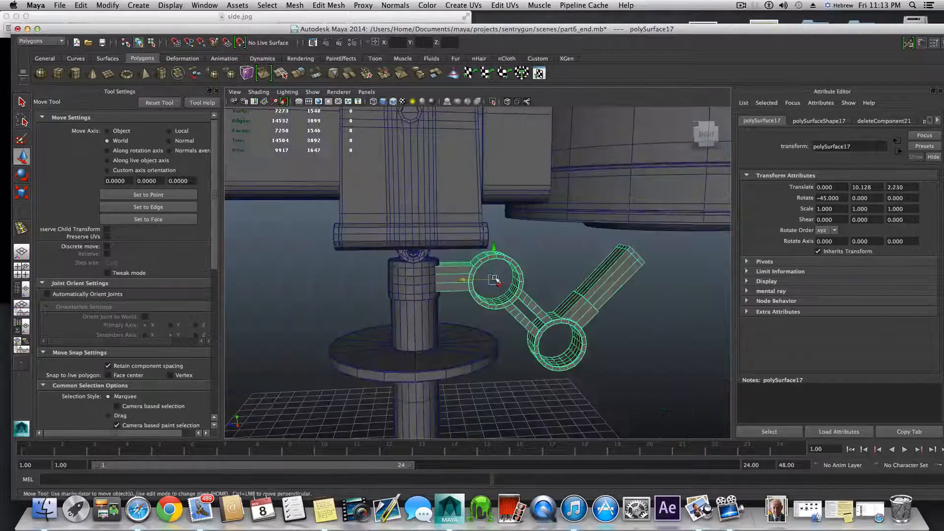
pyautogui.keyDown('alt'); pyautogui.moveTo(495, 278); pyautogui.dragTo(484, 276); pyautogui.keyUp('alt')
pyautogui.keyDown('alt'); pyautogui.moveTo(598, 276); pyautogui.dragTo(544, 256, button='middle'); pyautogui.keyUp('alt')
pyautogui.keyDown('alt'); pyautogui.moveTo(544, 256); pyautogui.dragTo(427, 253); pyautogui.keyUp('alt')
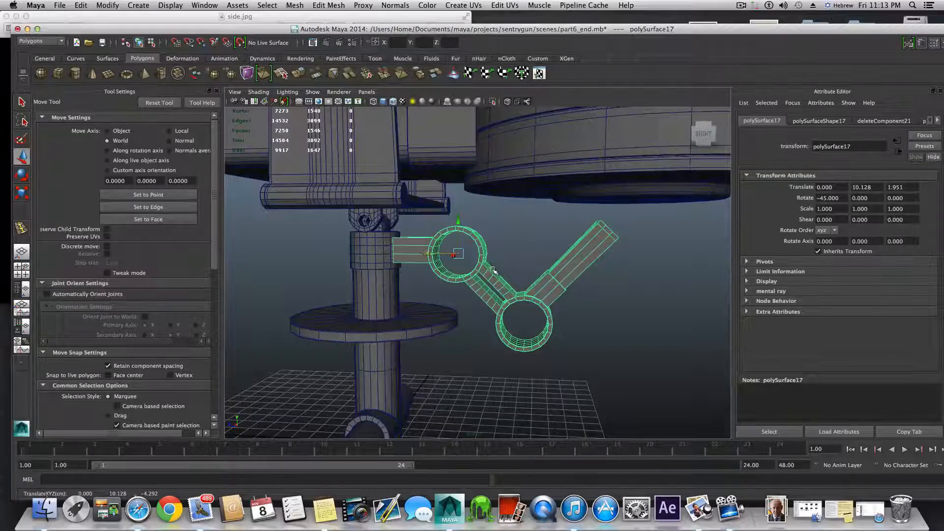
pyautogui.keyDown('alt'); pyautogui.moveTo(492, 270); pyautogui.dragTo(446, 268, button='middle'); pyautogui.keyUp('alt')
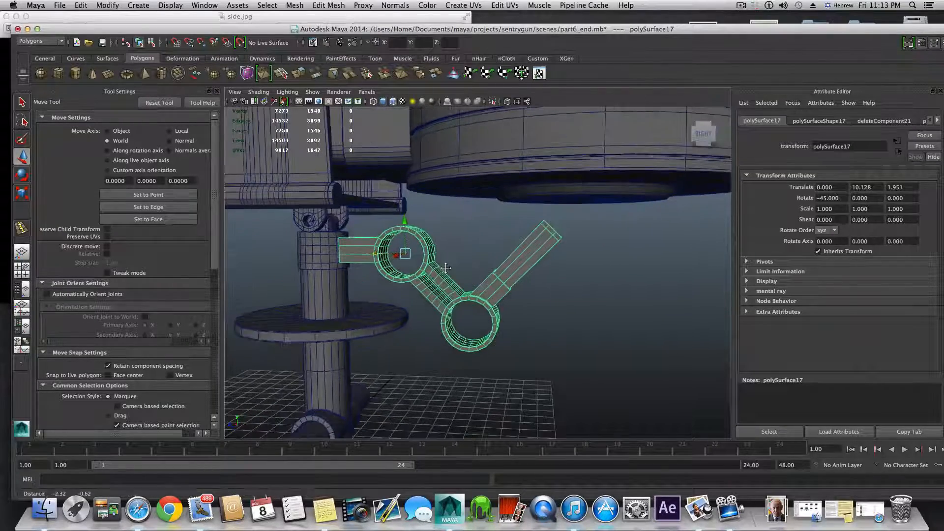
# Step: Select the post together with the bracket and combine them into one mesh
pyautogui.scroll(10, 445, 268)
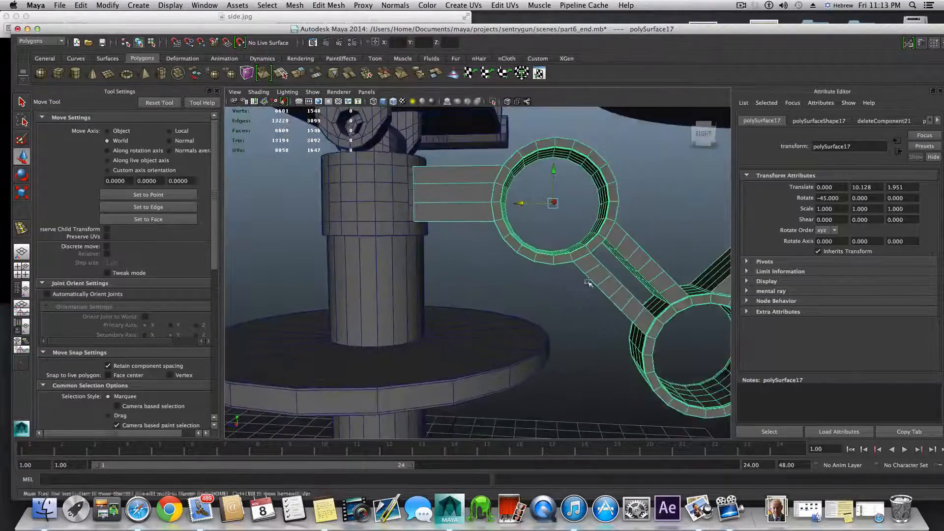
pyautogui.scroll(5, 463, 313)
pyautogui.keyDown('alt'); pyautogui.moveTo(462, 313); pyautogui.dragTo(494, 293); pyautogui.keyUp('alt')
pyautogui.keyDown('alt'); pyautogui.moveTo(493, 293); pyautogui.dragTo(569, 331, button='middle'); pyautogui.keyUp('alt')
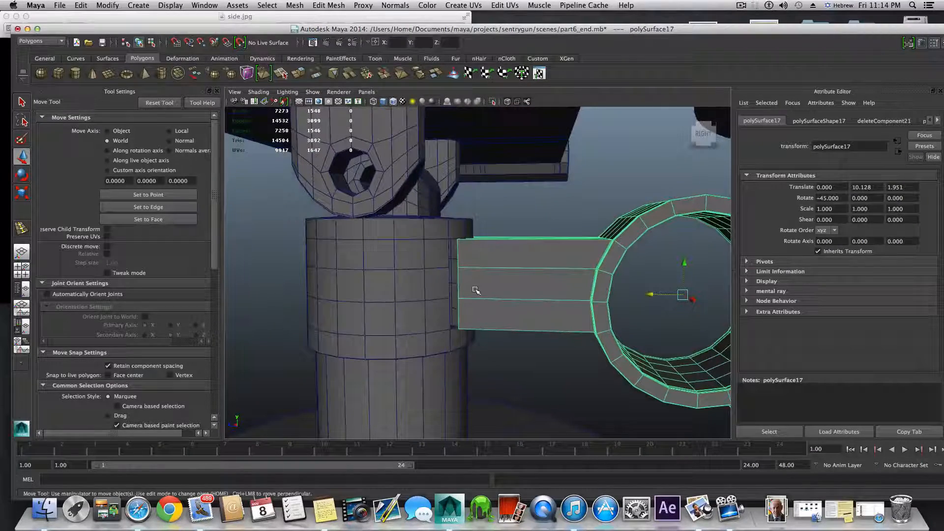
pyautogui.keyDown('alt'); pyautogui.moveTo(474, 290); pyautogui.dragTo(478, 283, button='middle'); pyautogui.keyUp('alt')
pyautogui.scroll(2, 487, 290)
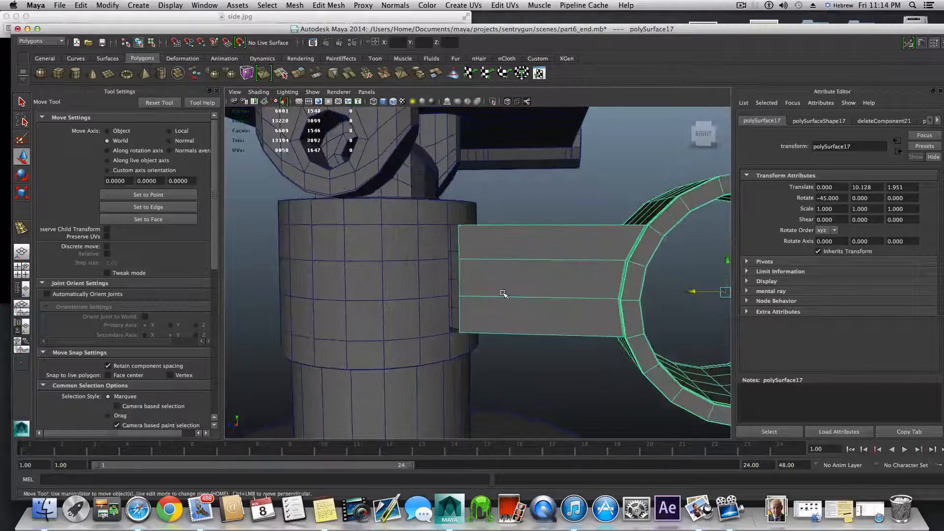
pyautogui.keyDown('alt'); pyautogui.moveTo(500, 293); pyautogui.dragTo(508, 337); pyautogui.keyUp('alt')
pyautogui.click(368, 294)
pyautogui.click(295, 5)
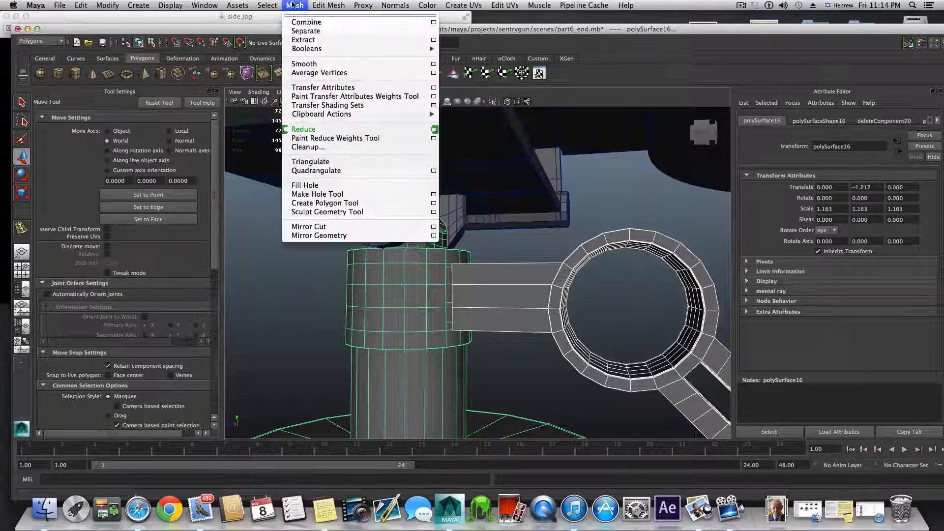
pyautogui.click(317, 21)
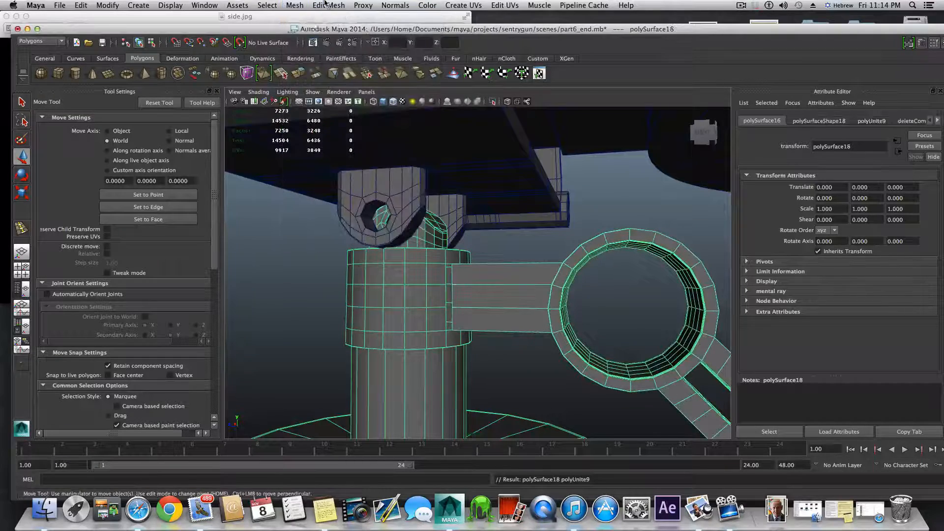
# Step: With the Merge Vertex Tool, merge the four end vertices on one side of the bracket's block into the matching collar vertices
pyautogui.click(326, 5)
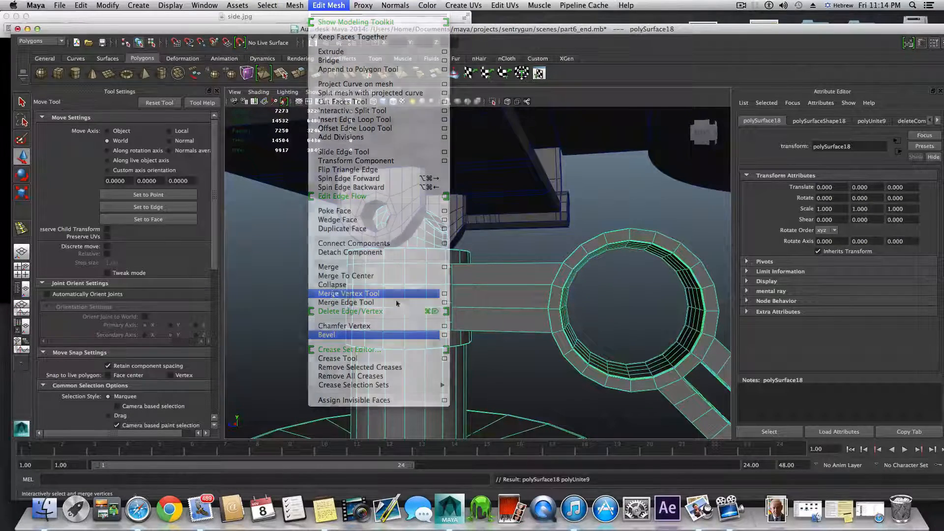
pyautogui.click(339, 293)
pyautogui.scroll(5, 471, 306)
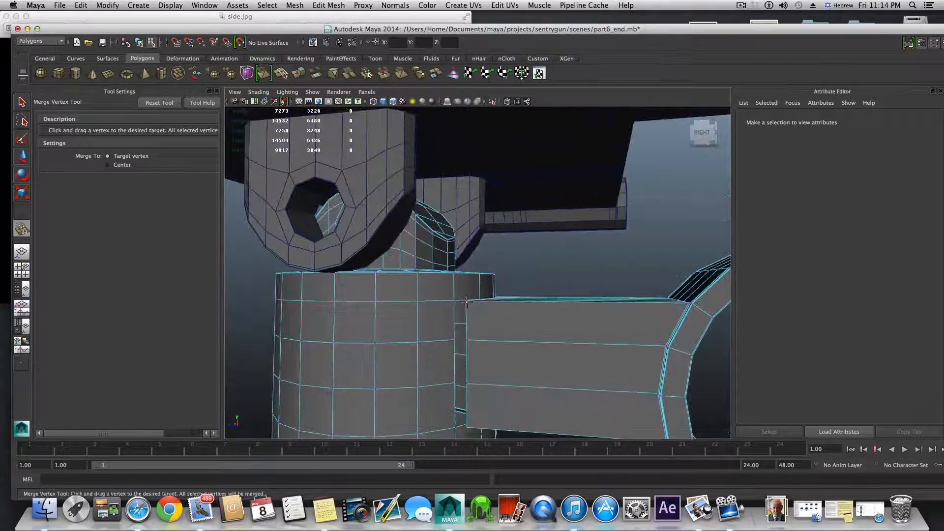
pyautogui.moveTo(457, 300); pyautogui.dragTo(455, 301)
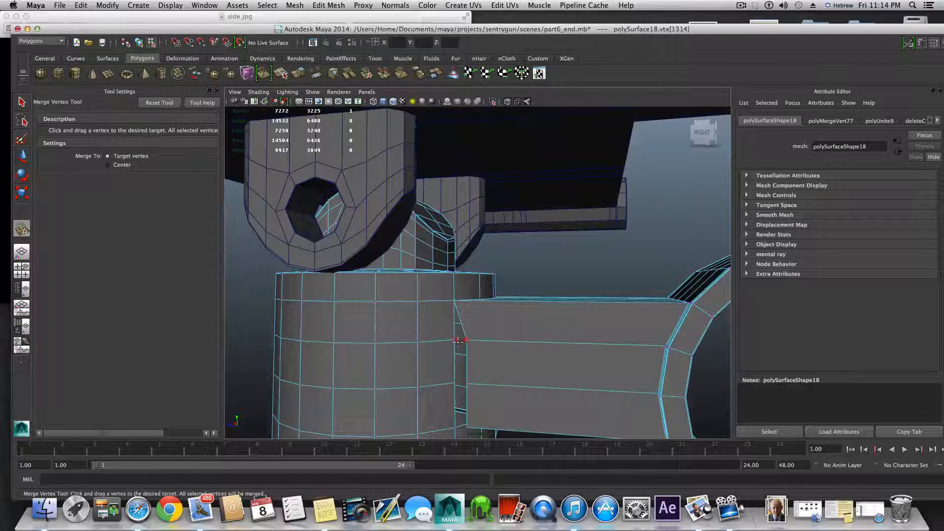
pyautogui.moveTo(458, 341); pyautogui.dragTo(455, 340)
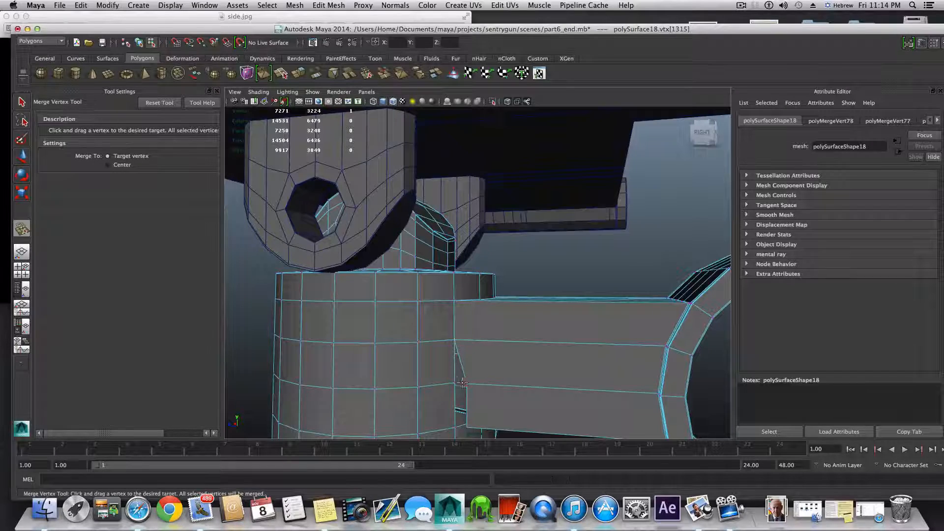
pyautogui.moveTo(456, 382); pyautogui.dragTo(455, 383)
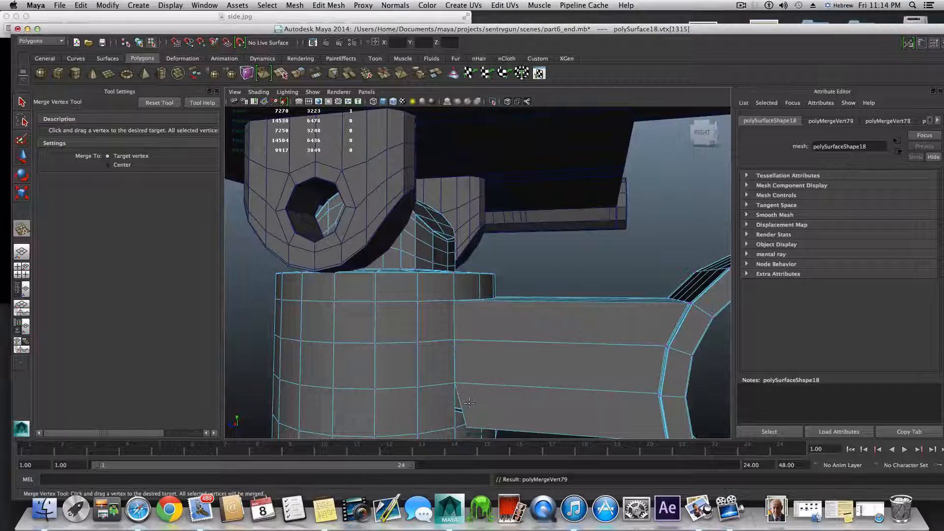
pyautogui.keyDown('alt'); pyautogui.moveTo(455, 384); pyautogui.dragTo(458, 361, button='middle'); pyautogui.keyUp('alt')
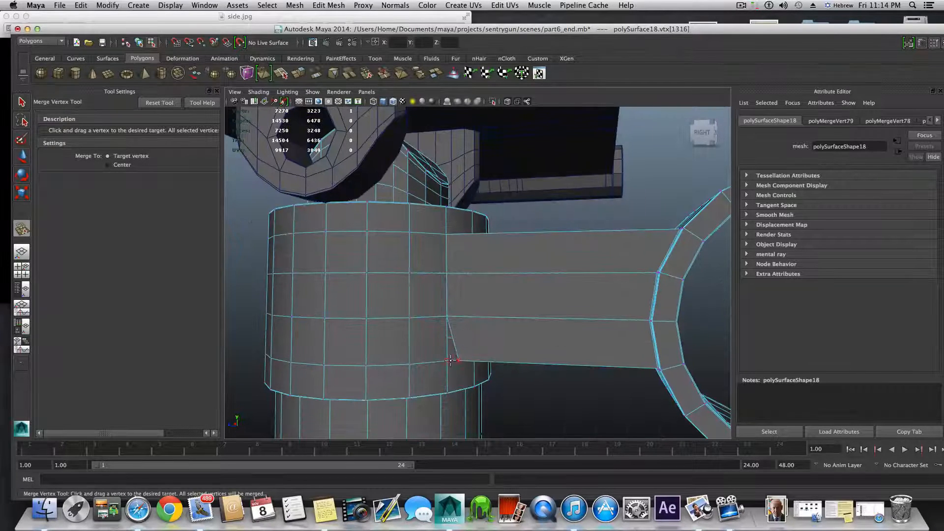
pyautogui.moveTo(450, 360); pyautogui.dragTo(308, 386)
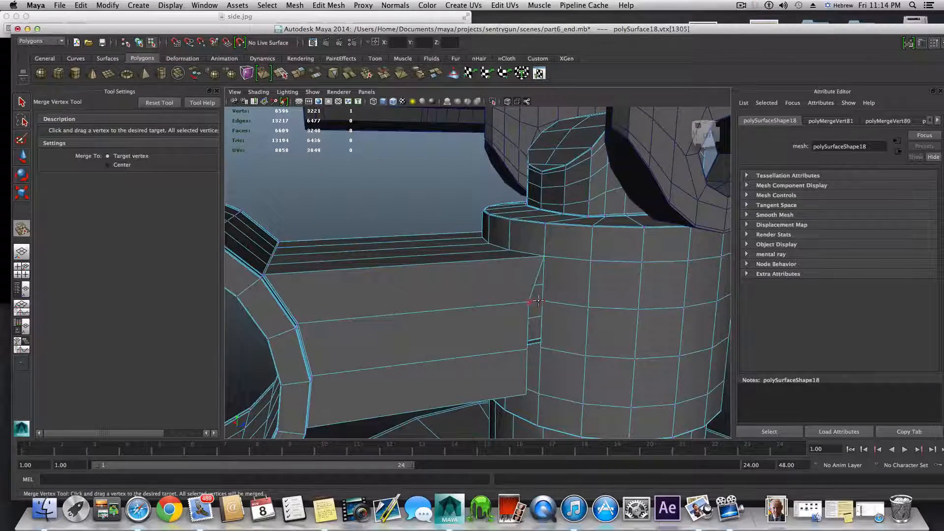
# Step: Merge the remaining end vertices on the block's opposite side into the matching vertices of the collar's opening
pyautogui.moveTo(538, 301); pyautogui.dragTo(542, 301)
pyautogui.moveTo(532, 349); pyautogui.dragTo(539, 348)
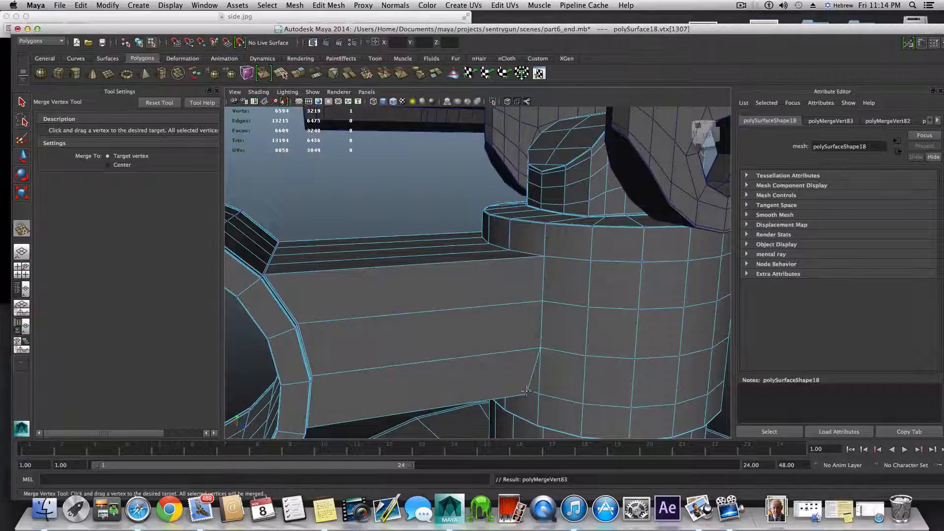
pyautogui.moveTo(535, 391); pyautogui.dragTo(526, 352)
# Step: From inside the collar, merge the first intermediate vertex along the opening's lower edge with the block's matching vertex
pyautogui.keyDown('alt'); pyautogui.moveTo(528, 353); pyautogui.dragTo(609, 376, button='right'); pyautogui.keyUp('alt')
pyautogui.keyDown('alt'); pyautogui.moveTo(575, 373); pyautogui.dragTo(569, 364, button='middle'); pyautogui.keyUp('alt')
pyautogui.keyDown('alt'); pyautogui.moveTo(570, 364); pyautogui.dragTo(510, 278, button='right'); pyautogui.keyUp('alt')
pyautogui.keyDown('alt'); pyautogui.moveTo(510, 278); pyautogui.dragTo(438, 297); pyautogui.keyUp('alt')
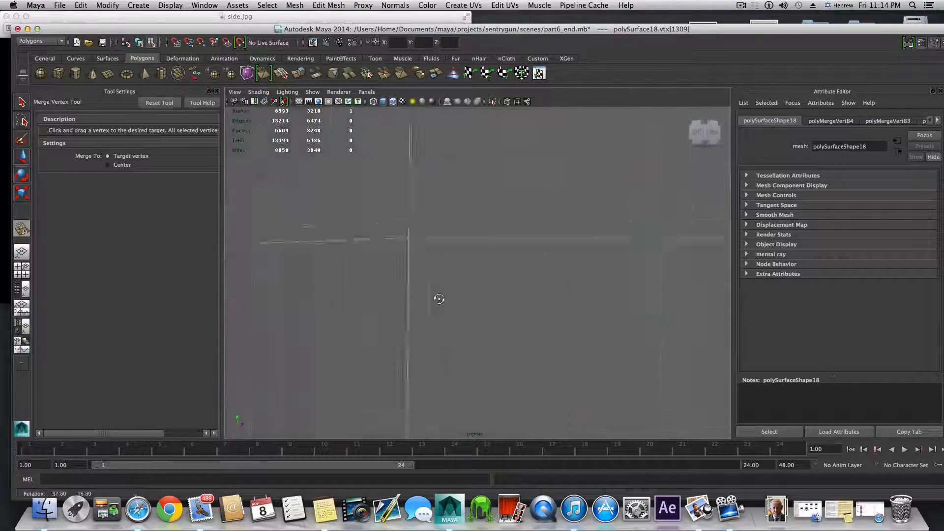
pyautogui.keyDown('alt'); pyautogui.moveTo(536, 320); pyautogui.dragTo(497, 323, button='right'); pyautogui.keyUp('alt')
pyautogui.keyDown('alt'); pyautogui.moveTo(497, 323); pyautogui.dragTo(457, 346); pyautogui.keyUp('alt')
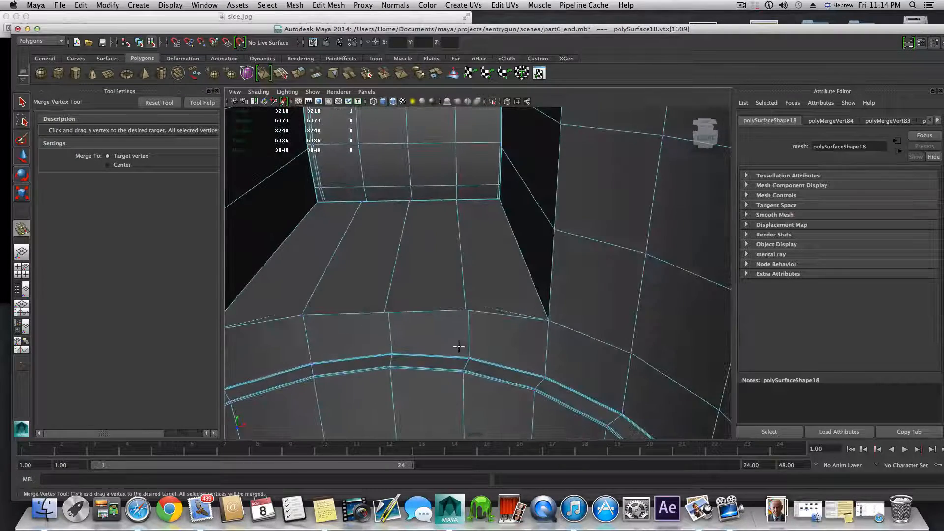
pyautogui.keyDown('alt'); pyautogui.moveTo(487, 332); pyautogui.dragTo(523, 309, button='middle'); pyautogui.keyUp('alt')
pyautogui.keyDown('alt'); pyautogui.moveTo(462, 305); pyautogui.dragTo(472, 290, button='right'); pyautogui.keyUp('alt')
pyautogui.keyDown('alt'); pyautogui.moveTo(472, 289); pyautogui.dragTo(572, 286, button='middle'); pyautogui.keyUp('alt')
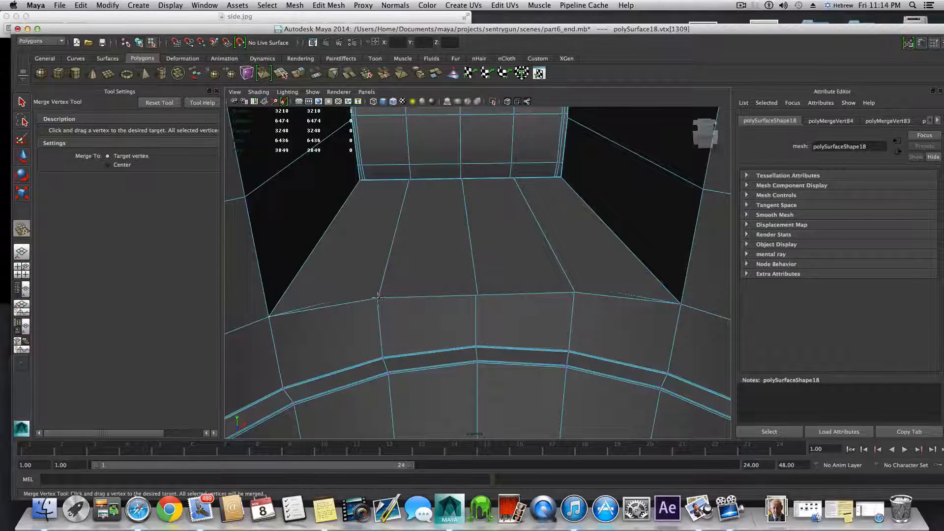
pyautogui.moveTo(380, 289); pyautogui.dragTo(378, 289)
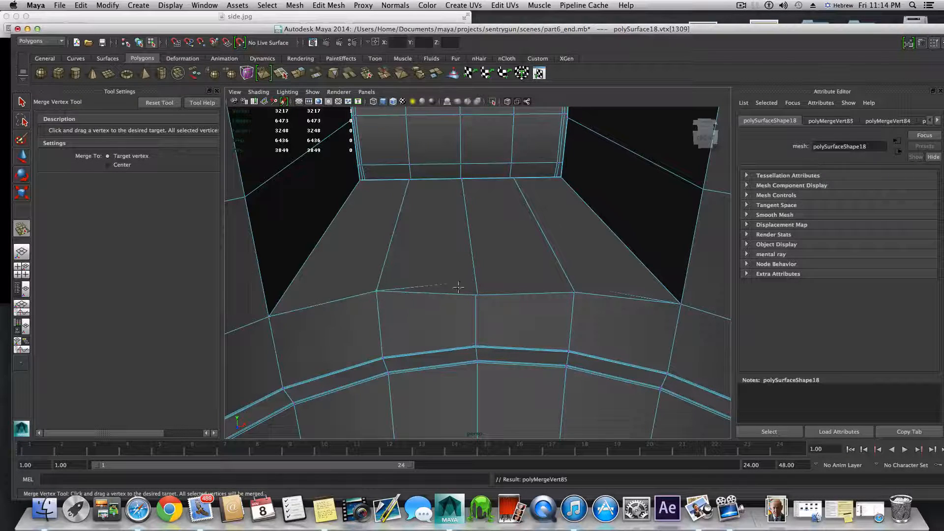
# Step: Try to merge the middle vertex pair along the opening's lower edge, and undo that merge
pyautogui.click(484, 294)
pyautogui.keyDown('alt'); pyautogui.moveTo(484, 294); pyautogui.dragTo(530, 288); pyautogui.keyUp('alt')
pyautogui.keyDown('alt'); pyautogui.moveTo(413, 300); pyautogui.dragTo(541, 257, button='middle'); pyautogui.keyUp('alt')
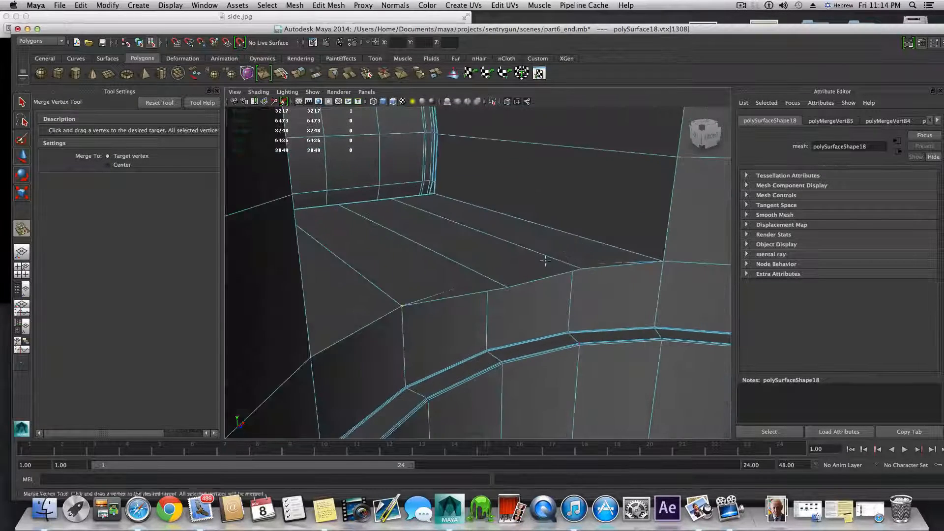
pyautogui.keyDown('alt'); pyautogui.moveTo(570, 294); pyautogui.dragTo(667, 340, button='right'); pyautogui.keyUp('alt')
pyautogui.keyDown('alt'); pyautogui.moveTo(654, 315); pyautogui.dragTo(558, 304); pyautogui.keyUp('alt')
pyautogui.keyDown('alt'); pyautogui.moveTo(649, 293); pyautogui.dragTo(668, 276, button='middle'); pyautogui.keyUp('alt')
pyautogui.keyDown('alt'); pyautogui.moveTo(653, 277); pyautogui.dragTo(634, 274, button='right'); pyautogui.keyUp('alt')
pyautogui.keyDown('alt'); pyautogui.moveTo(634, 274); pyautogui.dragTo(596, 306, button='middle'); pyautogui.keyUp('alt')
pyautogui.keyDown('alt'); pyautogui.moveTo(596, 307); pyautogui.dragTo(653, 312, button='right'); pyautogui.keyUp('alt')
pyautogui.keyDown('alt'); pyautogui.moveTo(653, 311); pyautogui.dragTo(612, 342, button='middle'); pyautogui.keyUp('alt')
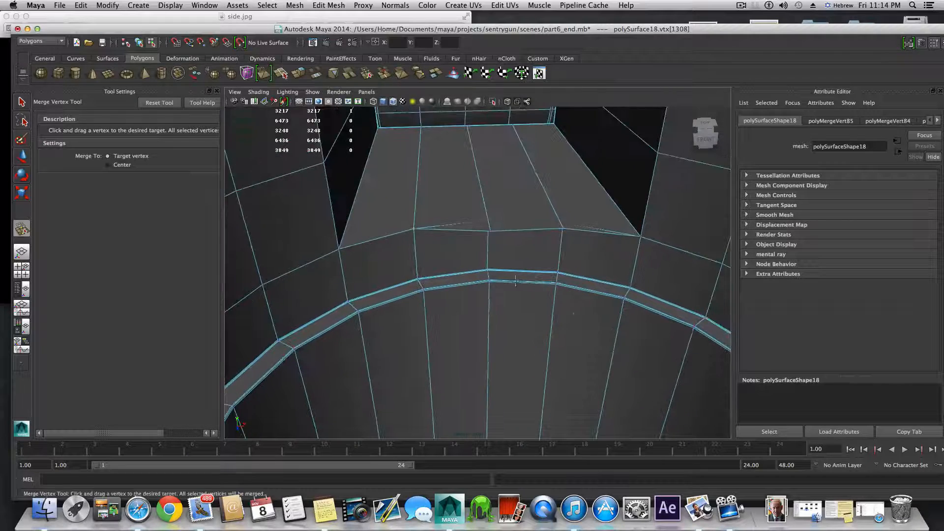
pyautogui.keyDown('alt'); pyautogui.moveTo(514, 280); pyautogui.dragTo(578, 257, button='right'); pyautogui.keyUp('alt')
pyautogui.keyDown('alt'); pyautogui.moveTo(577, 256); pyautogui.dragTo(488, 277); pyautogui.keyUp('alt')
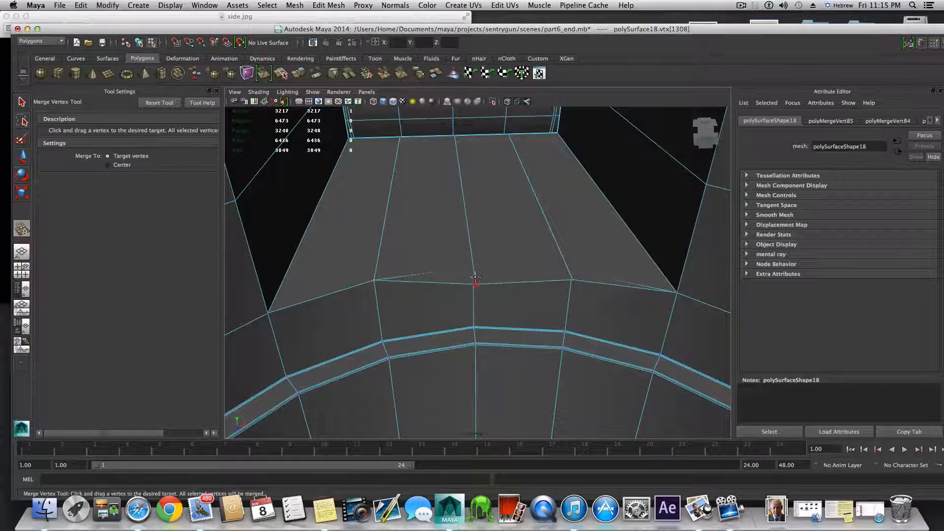
pyautogui.moveTo(474, 261); pyautogui.dragTo(475, 260)
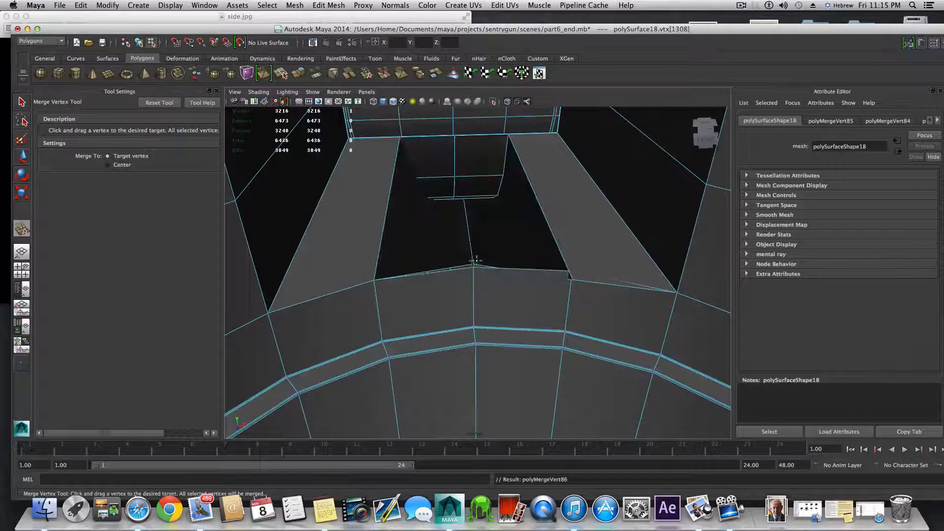
pyautogui.hotkey('ctrl', 'z')
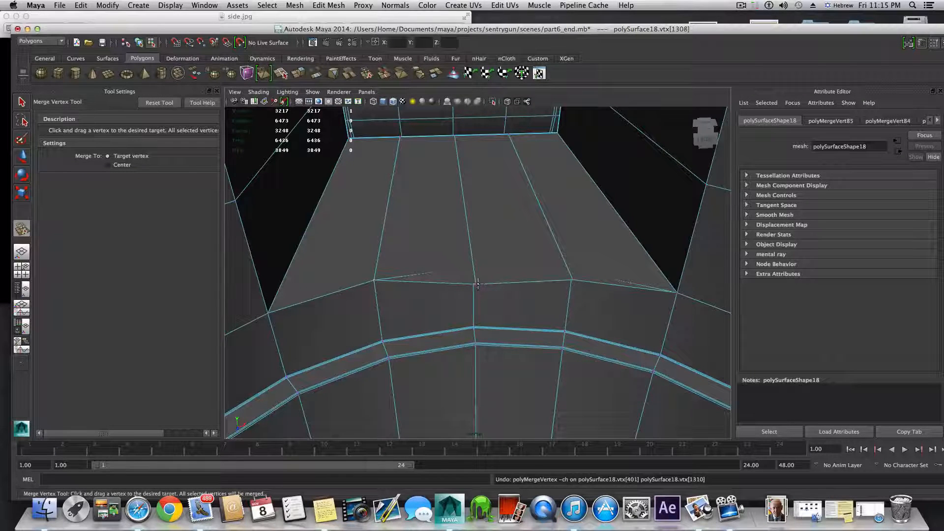
# Step: Merge the two remaining intermediate vertex pairs along the opening's lower edge and the three pairs along its opposite edge
pyautogui.moveTo(474, 268); pyautogui.dragTo(473, 268)
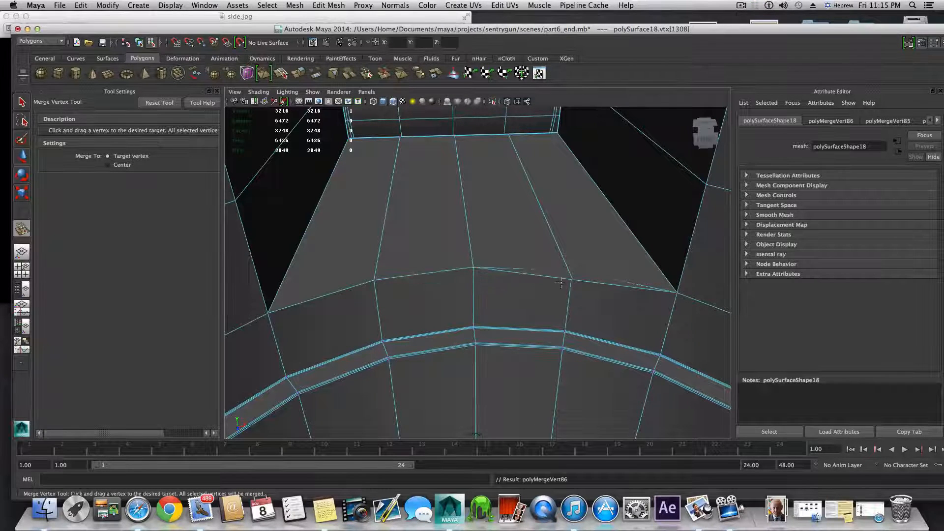
pyautogui.moveTo(571, 269); pyautogui.dragTo(572, 270)
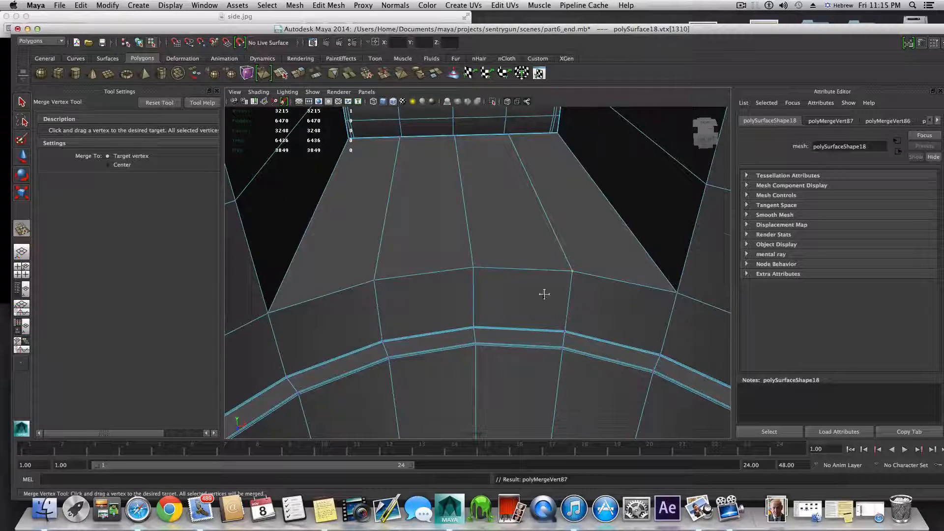
pyautogui.keyDown('alt'); pyautogui.moveTo(545, 293); pyautogui.dragTo(550, 329, button='middle'); pyautogui.keyUp('alt')
pyautogui.keyDown('alt'); pyautogui.moveTo(549, 329); pyautogui.dragTo(554, 272); pyautogui.keyUp('alt')
pyautogui.keyDown('alt'); pyautogui.moveTo(554, 273); pyautogui.dragTo(549, 334, button='middle'); pyautogui.keyUp('alt')
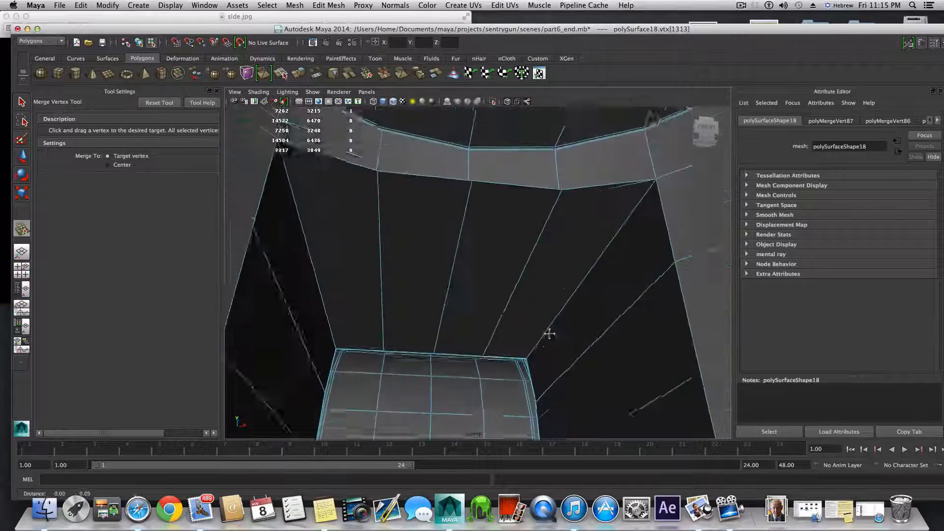
pyautogui.keyDown('alt'); pyautogui.moveTo(550, 334); pyautogui.dragTo(539, 292); pyautogui.keyUp('alt')
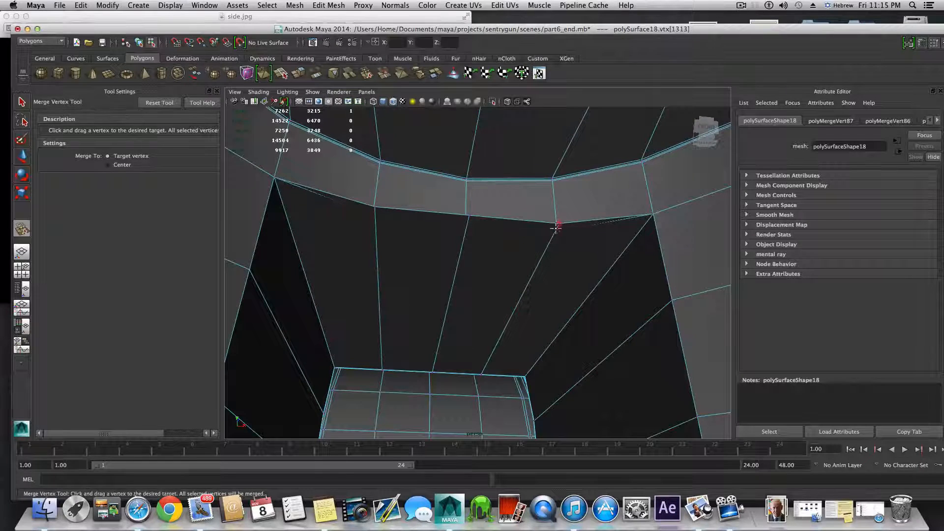
pyautogui.moveTo(556, 228); pyautogui.dragTo(465, 230)
pyautogui.moveTo(374, 213); pyautogui.dragTo(432, 274)
# Step: Examine the merged joint between the bracket's block and the post's collar from both sides
pyautogui.keyDown('alt'); pyautogui.moveTo(349, 253); pyautogui.dragTo(463, 268); pyautogui.keyUp('alt')
pyautogui.keyDown('alt'); pyautogui.moveTo(463, 269); pyautogui.dragTo(241, 261, button='right'); pyautogui.keyUp('alt')
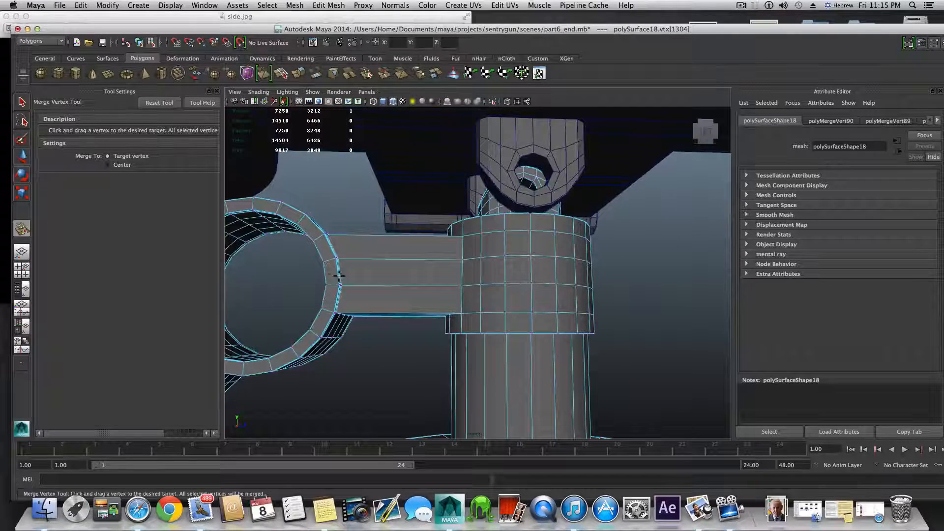
pyautogui.keyDown('alt'); pyautogui.moveTo(339, 276); pyautogui.dragTo(375, 287, button='middle'); pyautogui.keyUp('alt')
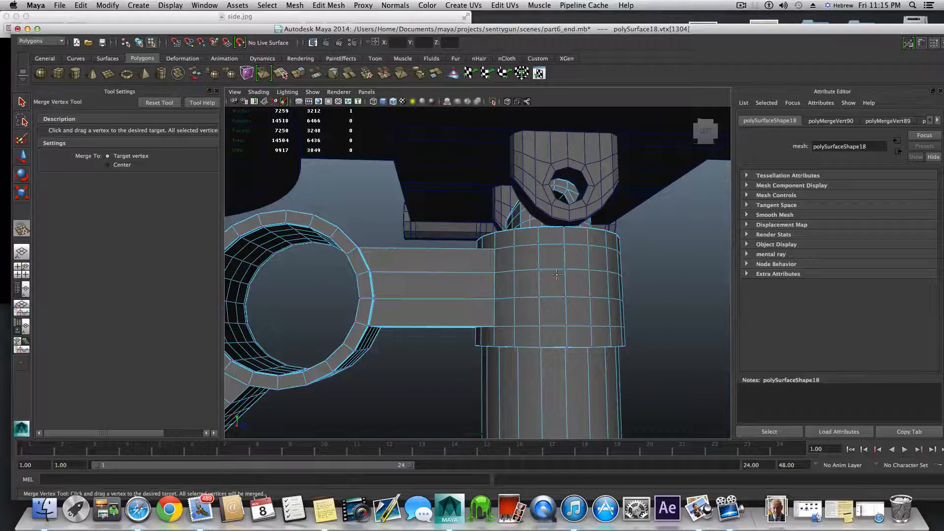
pyautogui.scroll(10, 489, 275)
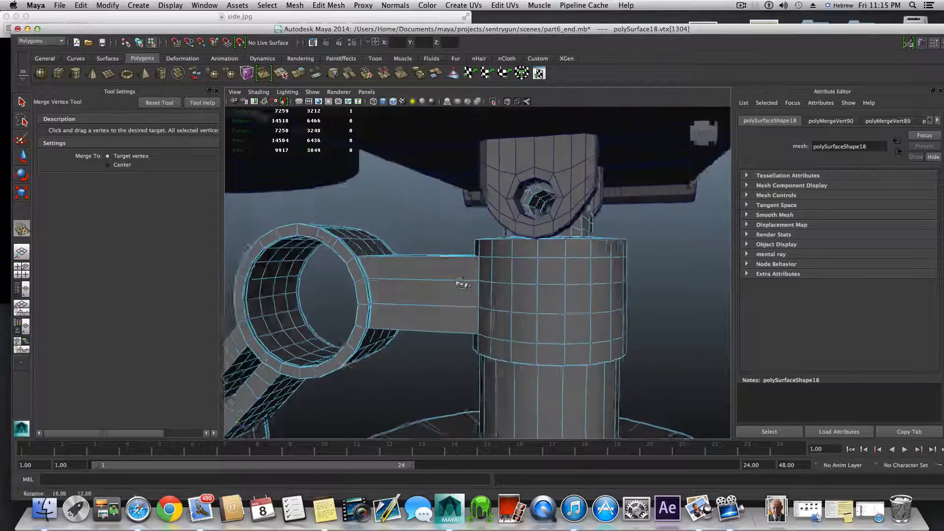
pyautogui.scroll(-5, 473, 287)
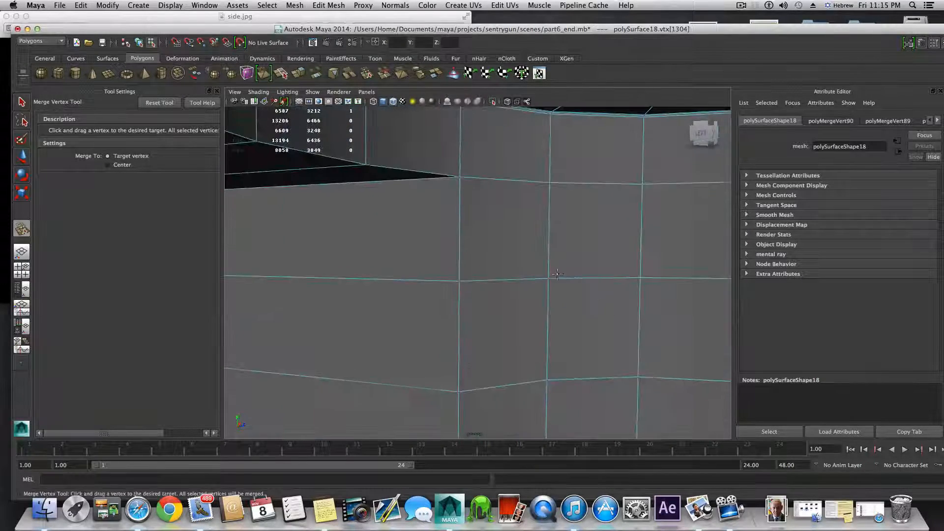
pyautogui.keyDown('alt'); pyautogui.moveTo(464, 262); pyautogui.dragTo(459, 187); pyautogui.keyUp('alt')
pyautogui.scroll(-6, 524, 267)
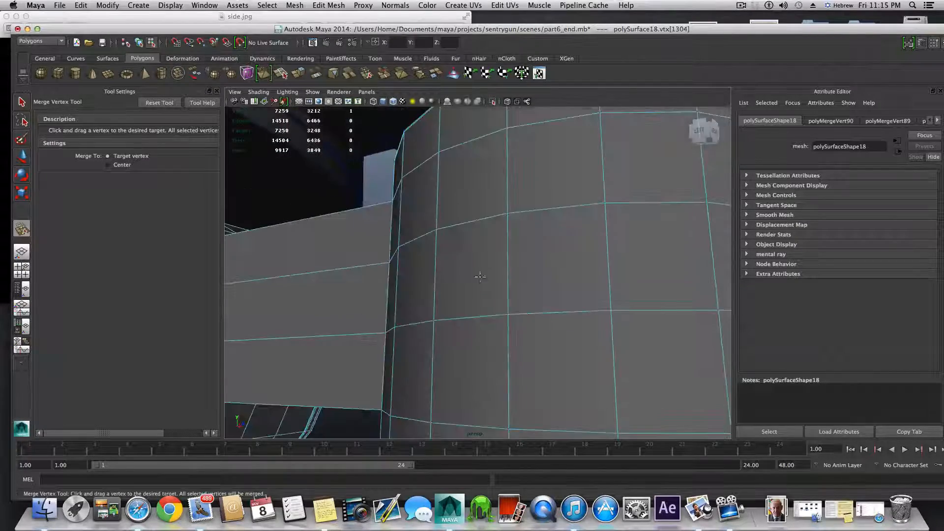
pyautogui.keyDown('alt'); pyautogui.moveTo(480, 274); pyautogui.dragTo(671, 294); pyautogui.keyUp('alt')
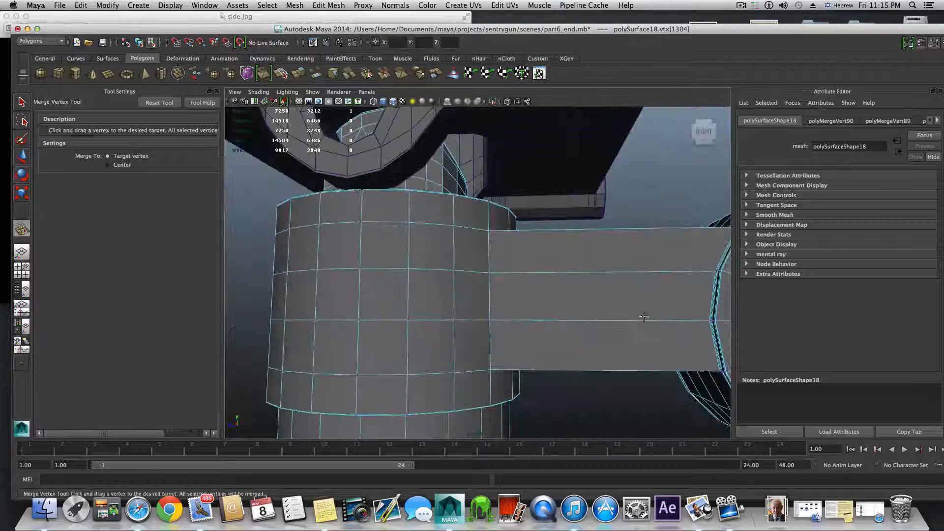
# Step: Insert supporting edge loops around the block beside the collar and around the collar level with the block's upper and lower edges
pyautogui.press('F8')
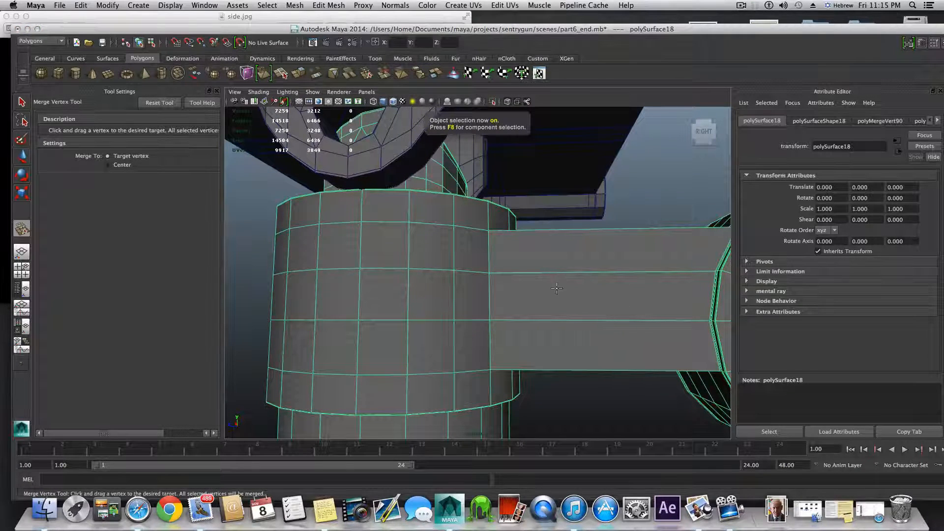
pyautogui.click(21, 102)
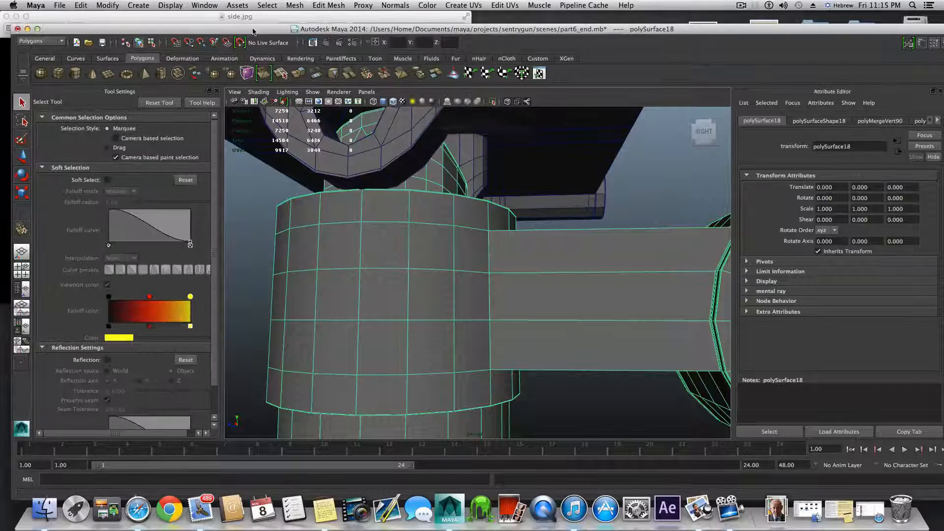
pyautogui.moveTo(253, 32); pyautogui.dragTo(243, 28)
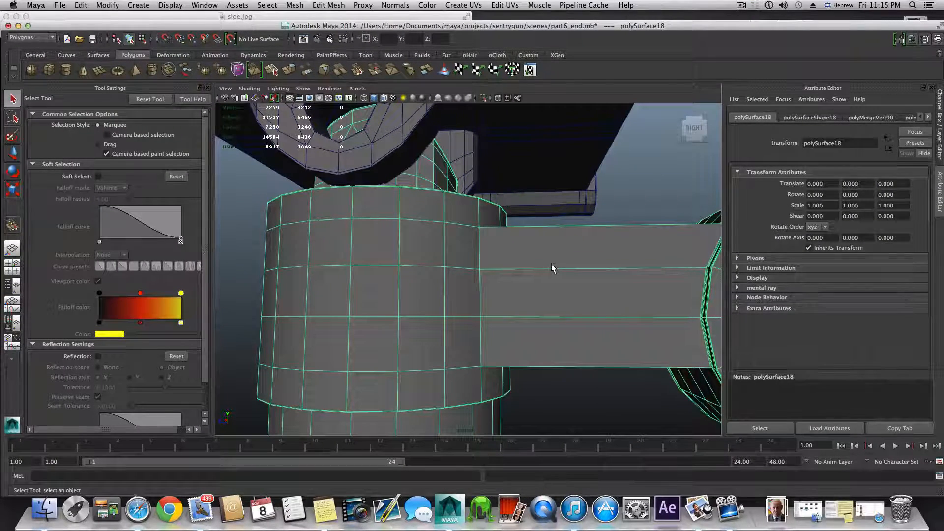
pyautogui.keyDown('shift'); pyautogui.moveTo(551, 264); pyautogui.dragTo(520, 276, button='right'); pyautogui.keyUp('shift')
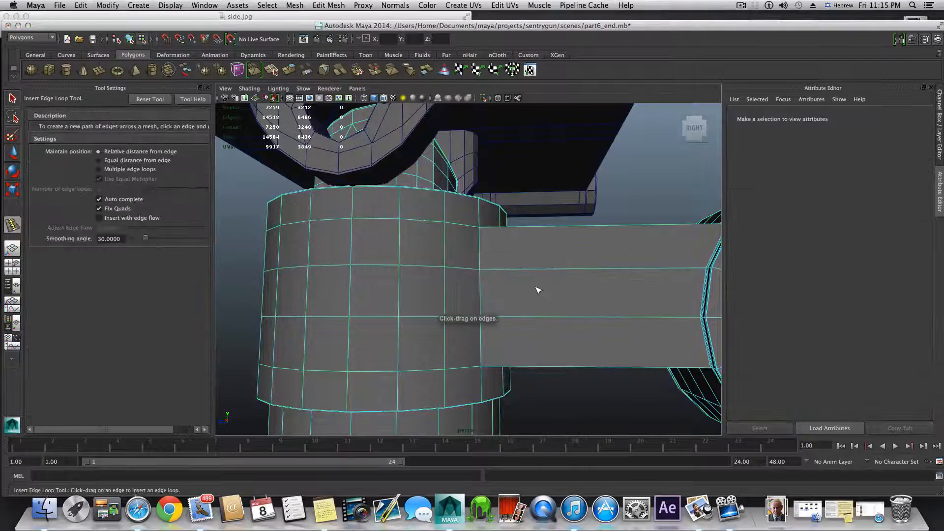
pyautogui.keyDown('alt'); pyautogui.moveTo(537, 291); pyautogui.dragTo(515, 282); pyautogui.keyUp('alt')
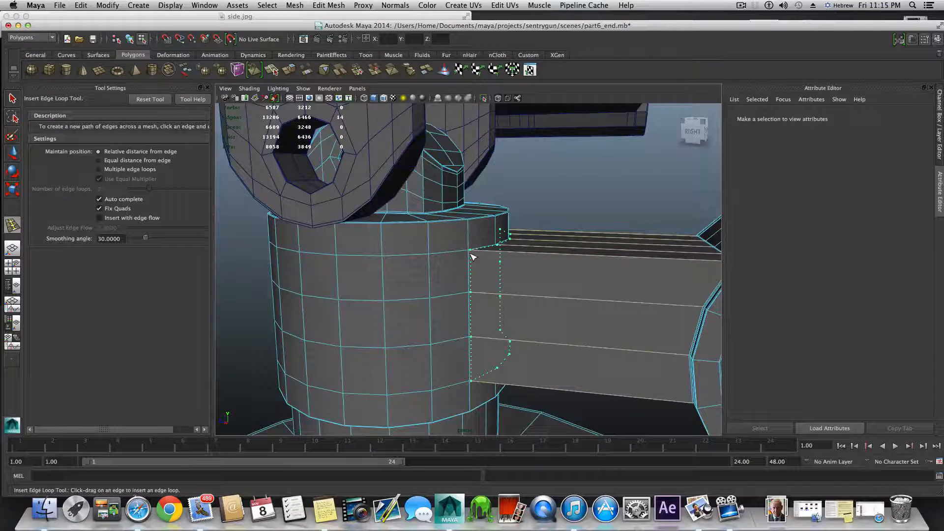
pyautogui.moveTo(472, 256); pyautogui.dragTo(467, 243)
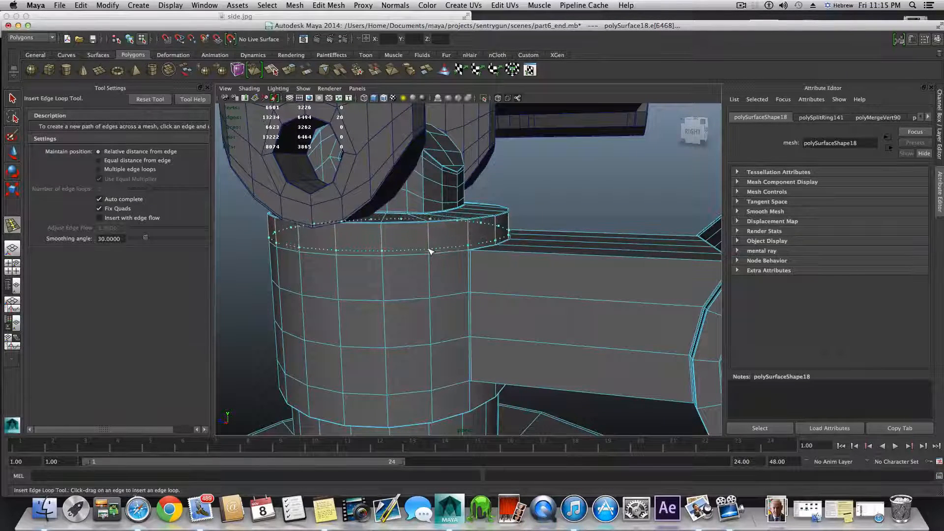
pyautogui.keyDown('alt'); pyautogui.moveTo(427, 334); pyautogui.dragTo(432, 241, button='middle'); pyautogui.keyUp('alt')
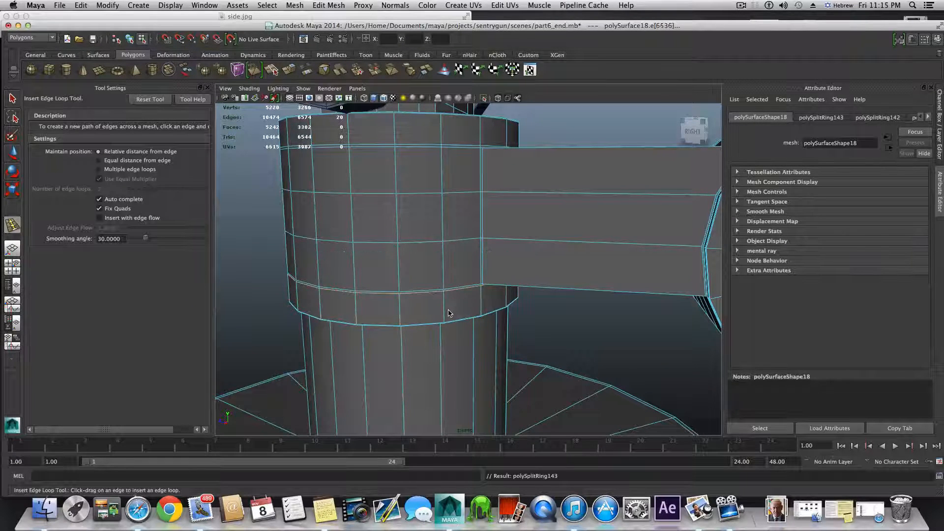
# Step: Leave the Insert Edge Loop Tool and show the joined post and bracket mesh in smooth preview
pyautogui.scroll(-5, 449, 314)
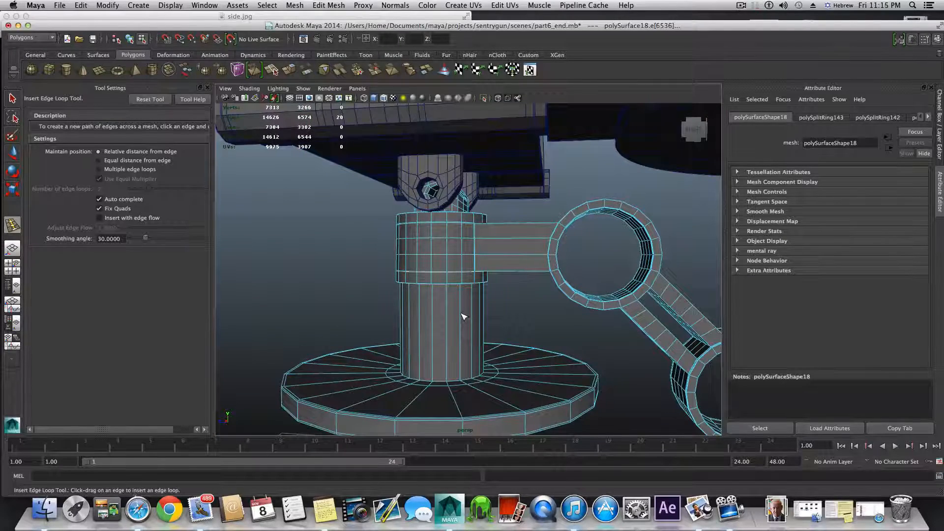
pyautogui.press('F8')
pyautogui.click(13, 99)
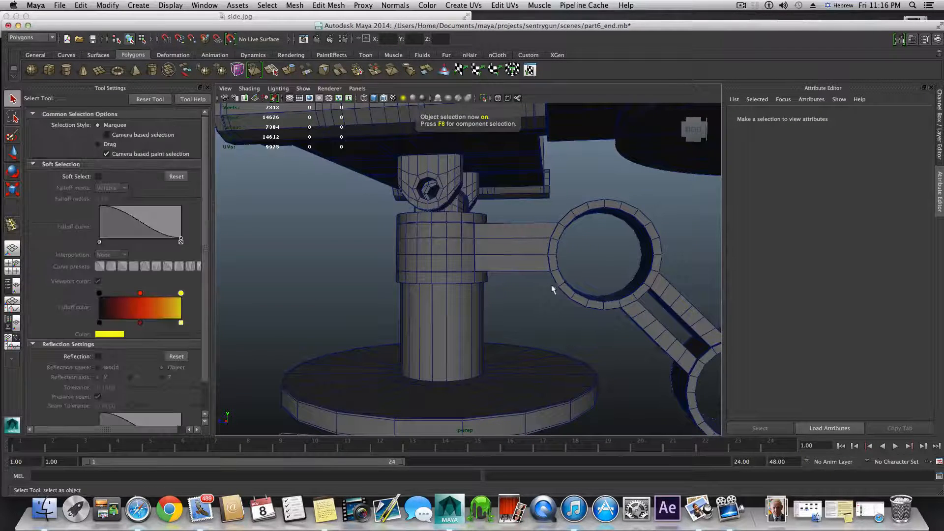
pyautogui.click(459, 263)
pyautogui.press('3')
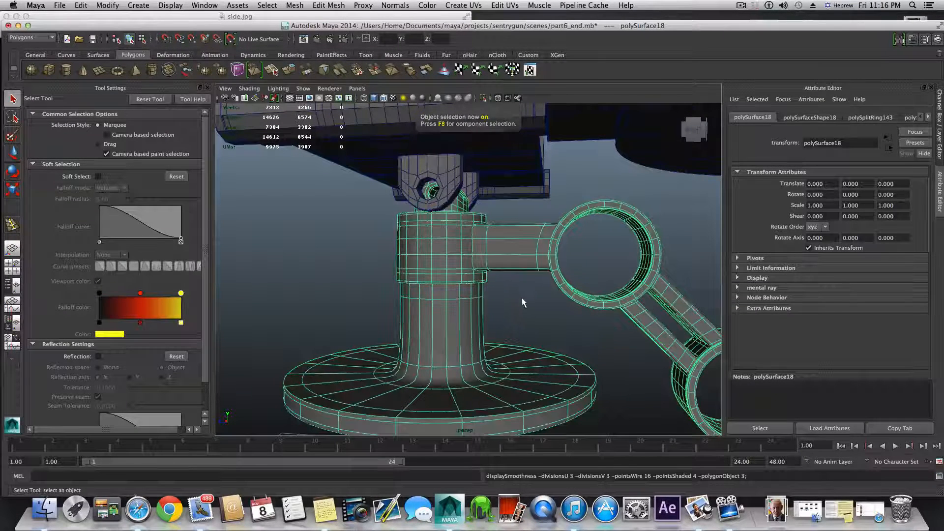
# Step: Examine the smoothed bracket, collar joint and surrounding gun parts with the mesh deselected
pyautogui.moveTo(570, 320)
pyautogui.keyDown('alt'); pyautogui.mouseDown()
pyautogui.moveTo(503, 337)
pyautogui.moveTo(570, 318)
pyautogui.mouseUp(); pyautogui.keyUp('alt')
pyautogui.keyDown('alt'); pyautogui.moveTo(662, 346); pyautogui.dragTo(500, 331); pyautogui.keyUp('alt')
pyautogui.click(499, 331)
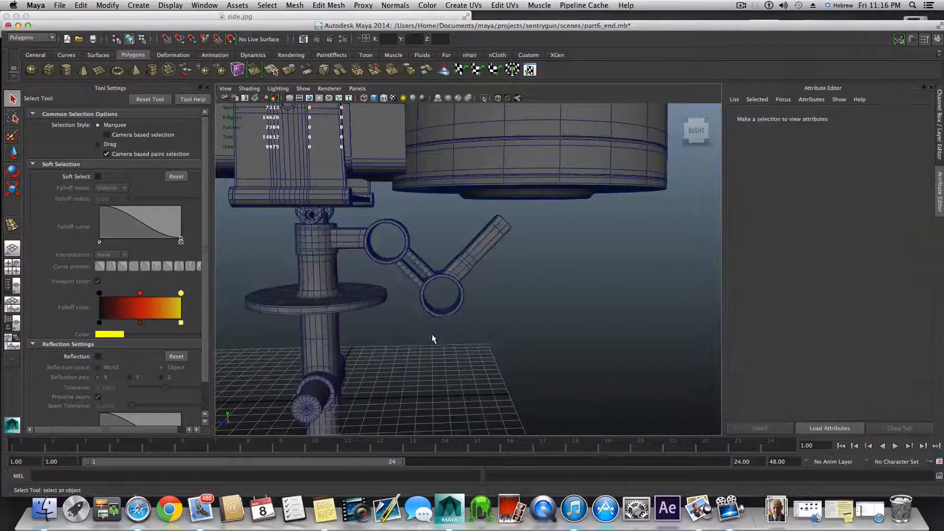
pyautogui.keyDown('alt'); pyautogui.moveTo(434, 338); pyautogui.dragTo(350, 338); pyautogui.keyUp('alt')
pyautogui.keyDown('alt'); pyautogui.moveTo(350, 338); pyautogui.dragTo(375, 285, button='right'); pyautogui.keyUp('alt')
pyautogui.keyDown('alt'); pyautogui.moveTo(375, 284); pyautogui.dragTo(459, 286); pyautogui.keyUp('alt')
pyautogui.keyDown('alt'); pyautogui.moveTo(460, 286); pyautogui.dragTo(520, 343, button='right'); pyautogui.keyUp('alt')
pyautogui.keyDown('alt'); pyautogui.moveTo(521, 343); pyautogui.dragTo(531, 421, button='middle'); pyautogui.keyUp('alt')
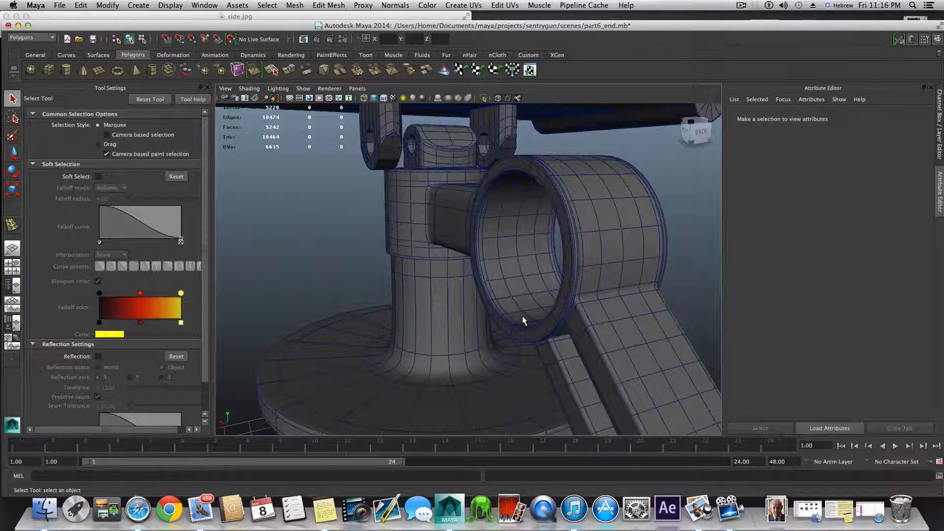
pyautogui.scroll(-10, 527, 328)
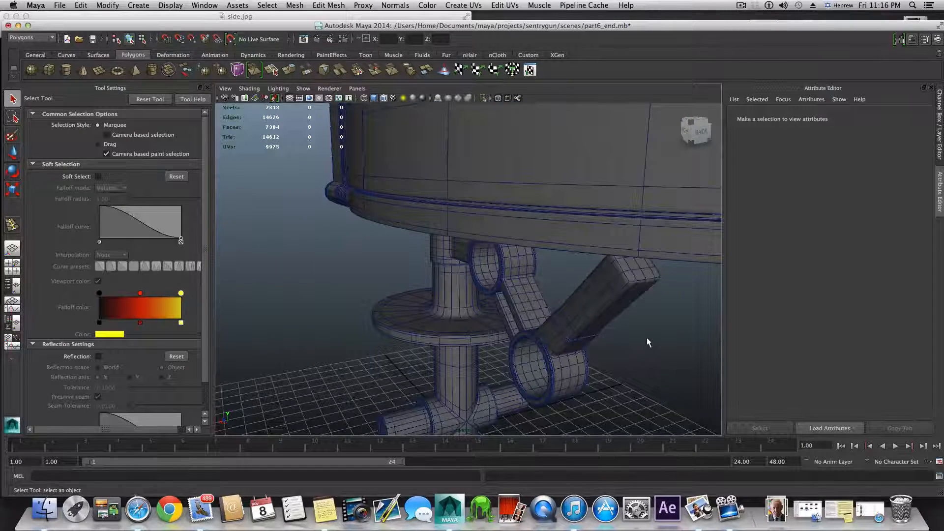
pyautogui.keyDown('alt'); pyautogui.moveTo(647, 338); pyautogui.dragTo(630, 354); pyautogui.keyUp('alt')
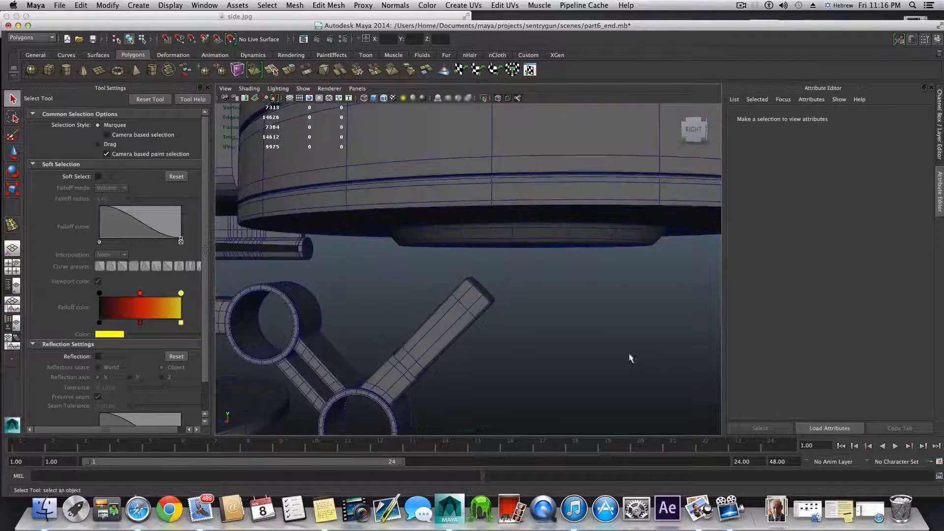
pyautogui.keyDown('alt'); pyautogui.moveTo(631, 358); pyautogui.dragTo(539, 356, button='right'); pyautogui.keyUp('alt')
pyautogui.moveTo(539, 357)
pyautogui.keyDown('alt'); pyautogui.mouseDown()
pyautogui.moveTo(567, 350)
pyautogui.moveTo(536, 356)
pyautogui.mouseUp(); pyautogui.keyUp('alt')
pyautogui.keyDown('alt'); pyautogui.moveTo(455, 358); pyautogui.dragTo(591, 343, button='middle'); pyautogui.keyUp('alt')
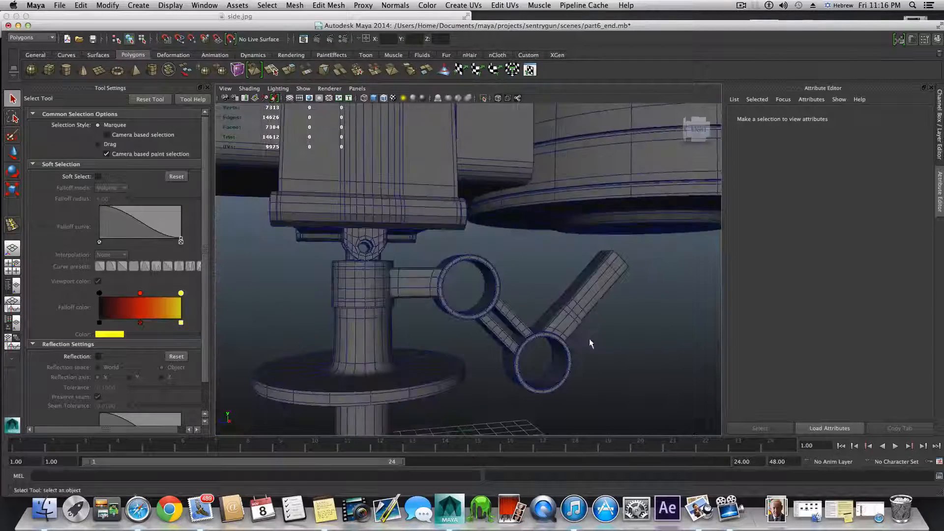
pyautogui.keyDown('alt'); pyautogui.moveTo(590, 343); pyautogui.dragTo(506, 348); pyautogui.keyUp('alt')
pyautogui.keyDown('alt'); pyautogui.moveTo(506, 347); pyautogui.dragTo(451, 300, button='middle'); pyautogui.keyUp('alt')
pyautogui.keyDown('alt'); pyautogui.moveTo(450, 299); pyautogui.dragTo(441, 305); pyautogui.keyUp('alt')
pyautogui.keyDown('alt'); pyautogui.moveTo(441, 306); pyautogui.dragTo(460, 418, button='middle'); pyautogui.keyUp('alt')
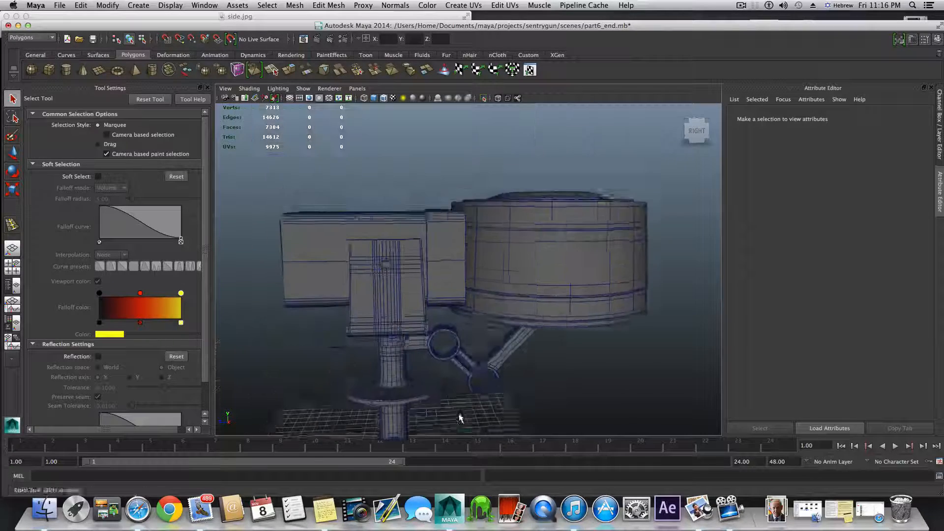
# Step: Duplicate the full face loop just inside the near rim of the bracket's upper ring as a separate mesh
pyautogui.keyDown('alt'); pyautogui.moveTo(460, 418); pyautogui.dragTo(580, 419, button='right'); pyautogui.keyUp('alt')
pyautogui.keyDown('alt'); pyautogui.moveTo(580, 419); pyautogui.dragTo(527, 280, button='middle'); pyautogui.keyUp('alt')
pyautogui.keyDown('alt'); pyautogui.moveTo(527, 280); pyautogui.dragTo(558, 316, button='right'); pyautogui.keyUp('alt')
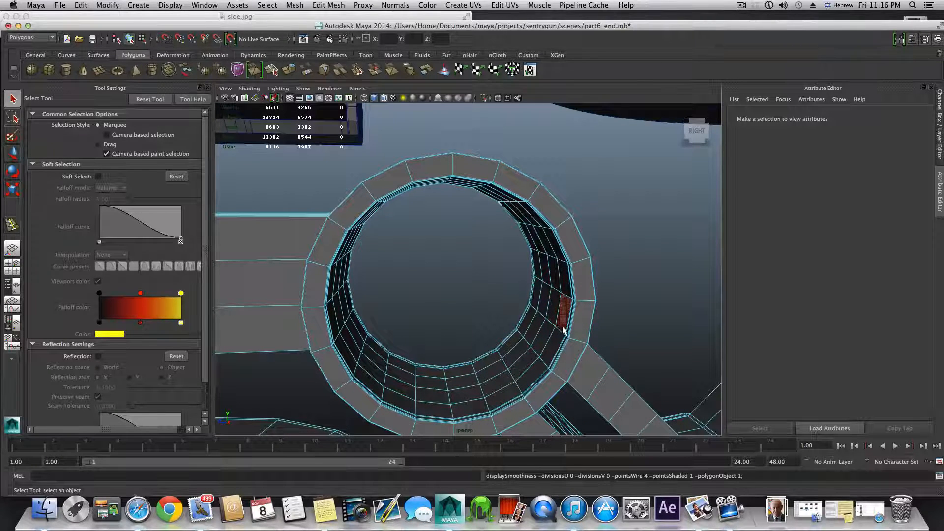
pyautogui.keyDown('alt'); pyautogui.moveTo(559, 327); pyautogui.dragTo(573, 324); pyautogui.keyUp('alt')
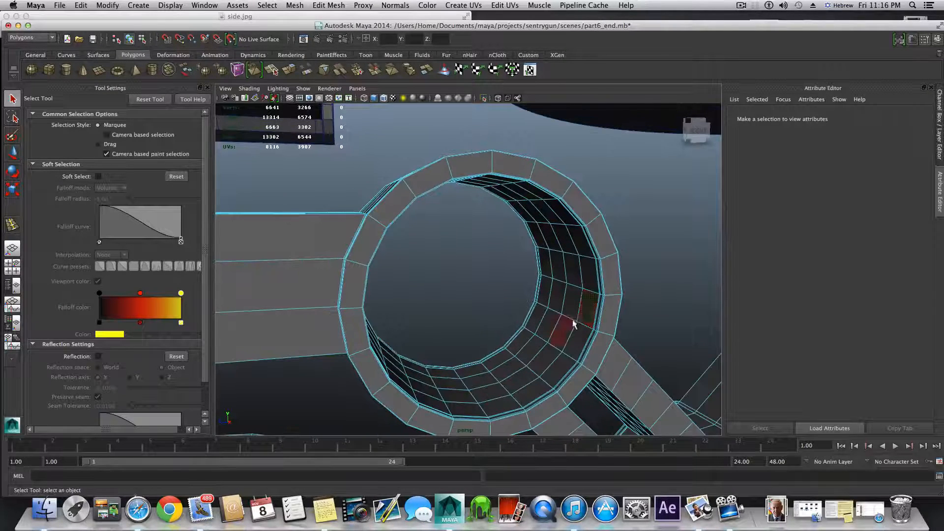
pyautogui.click(586, 315)
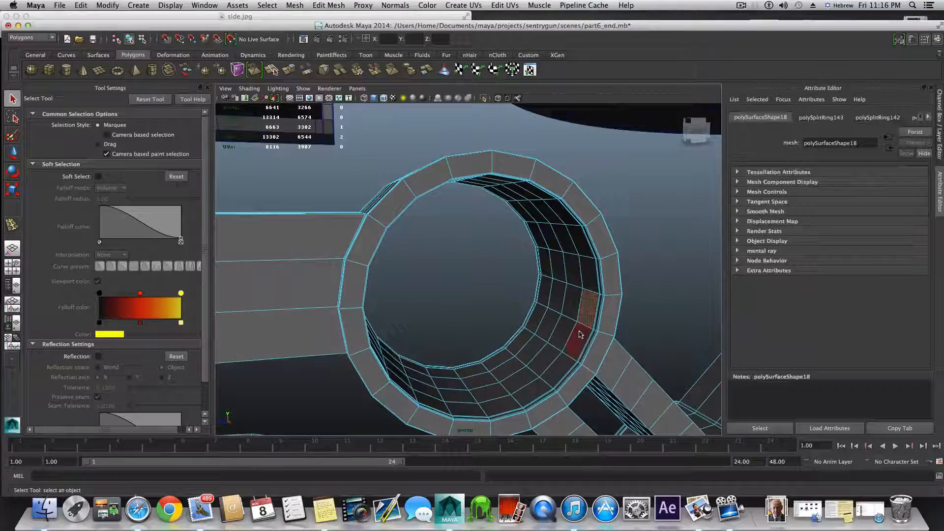
pyautogui.keyDown('shift'); pyautogui.doubleClick(560, 361); pyautogui.keyUp('shift')
pyautogui.keyDown('alt'); pyautogui.moveTo(562, 329); pyautogui.dragTo(540, 328); pyautogui.keyUp('alt')
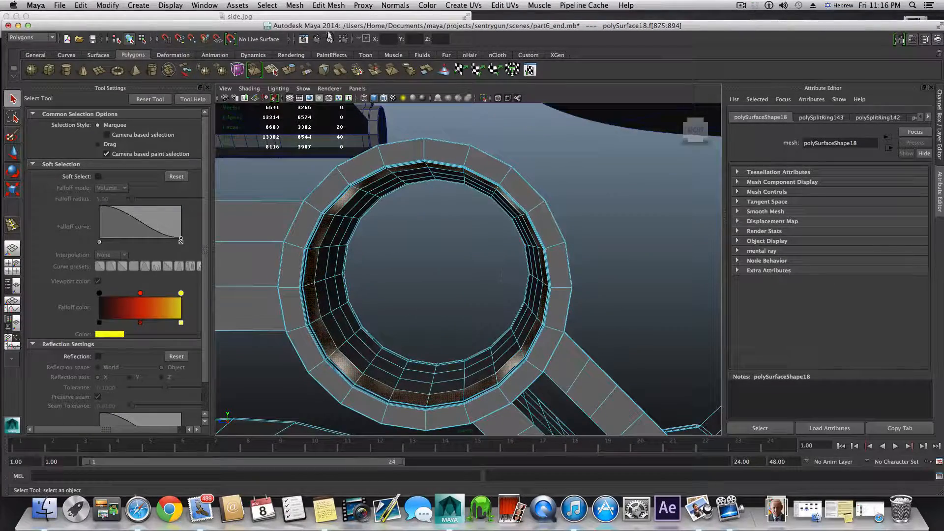
pyautogui.click(335, 3)
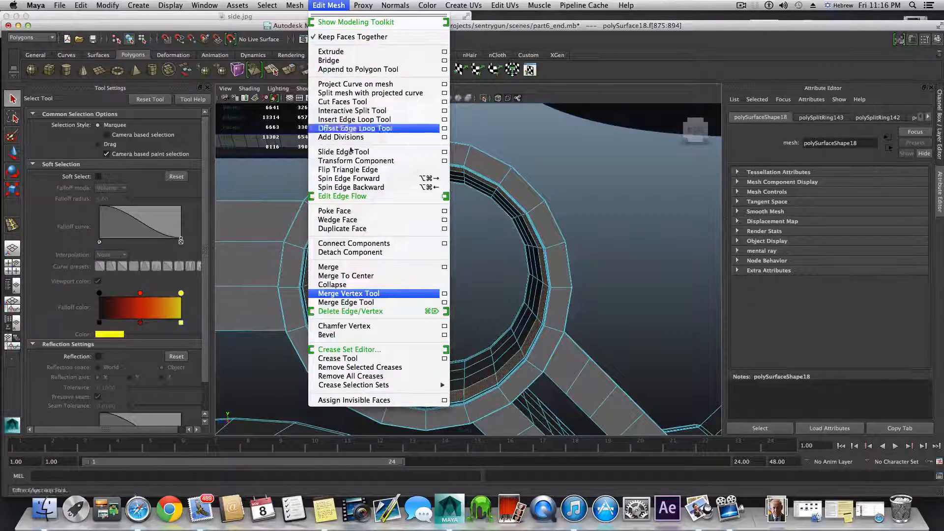
pyautogui.click(344, 229)
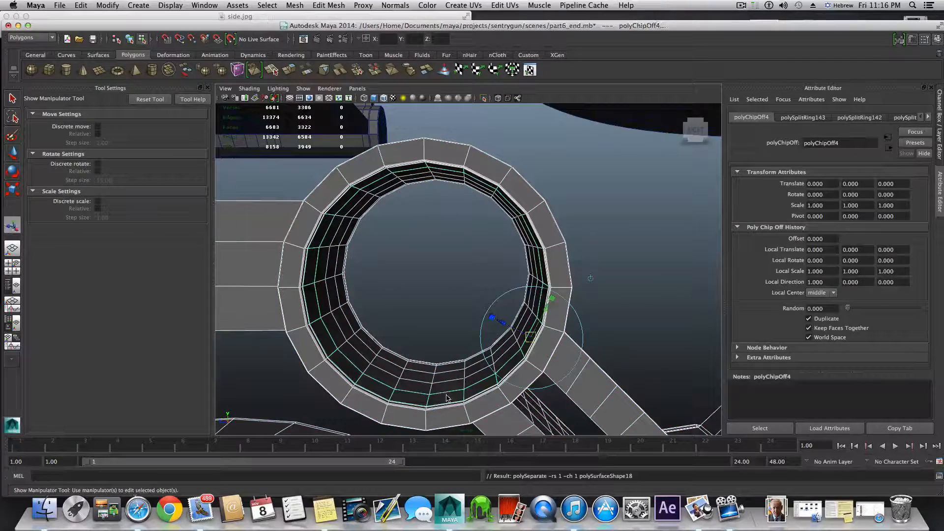
# Step: Return to object selection mode with the duplicated face band of the upper ring selected
pyautogui.press('F8')
pyautogui.press('F8')
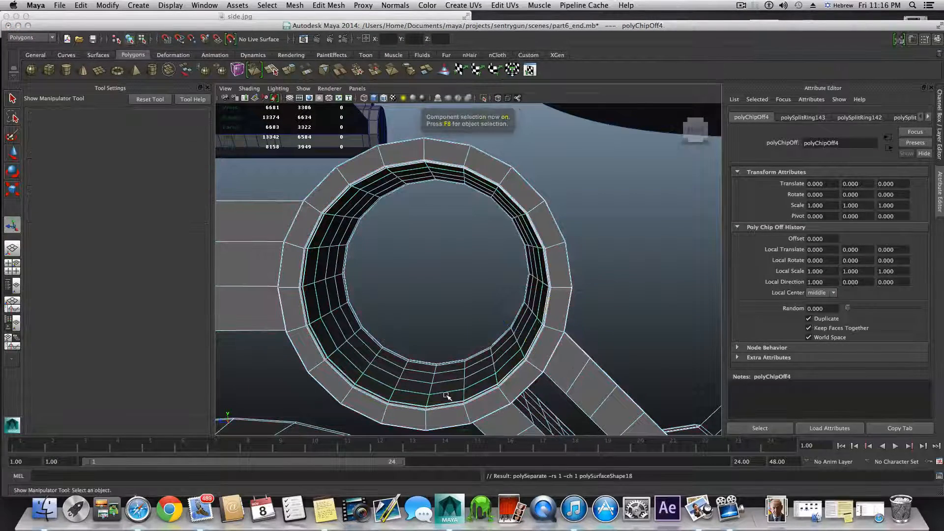
pyautogui.press('F8')
pyautogui.scroll(-5, 457, 375)
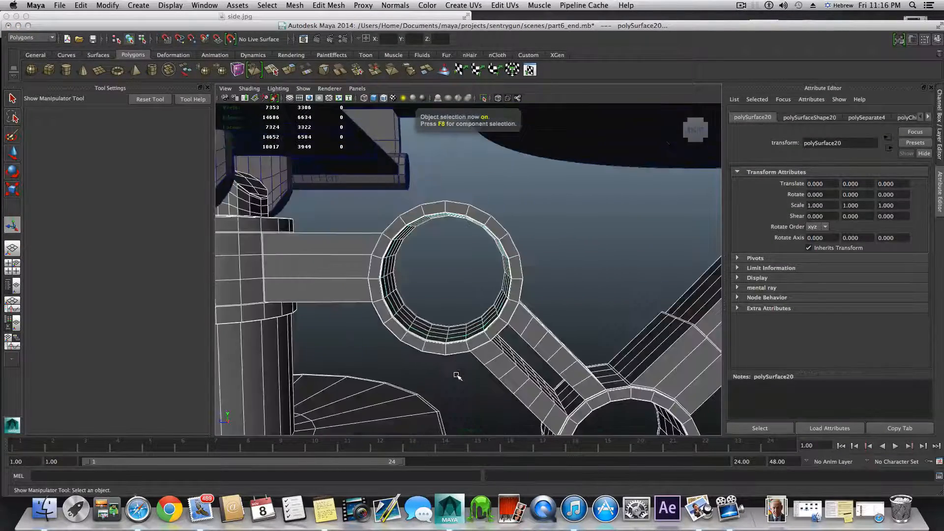
pyautogui.keyDown('alt'); pyautogui.moveTo(458, 375); pyautogui.dragTo(485, 337); pyautogui.keyUp('alt')
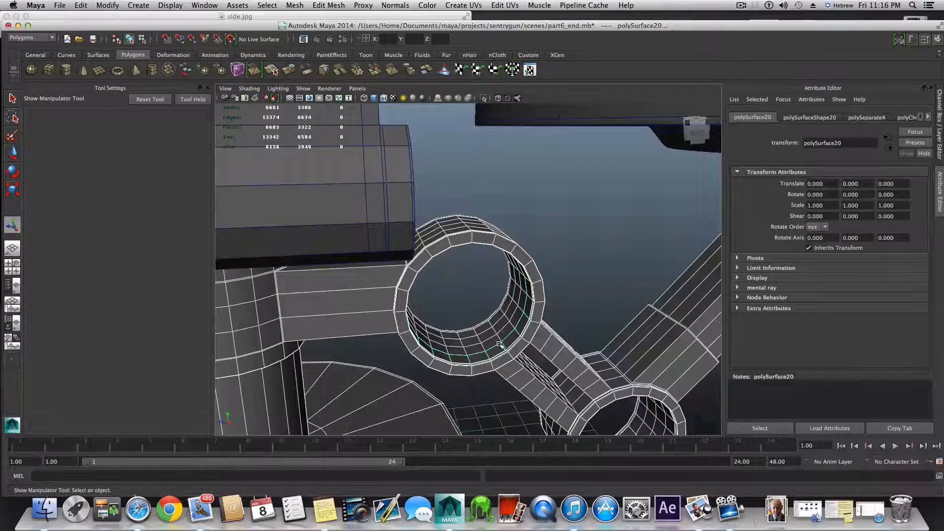
# Step: Center the pivot of the duplicated face band inside the bracket's upper ring
pyautogui.keyDown('alt'); pyautogui.moveTo(528, 268); pyautogui.dragTo(539, 224); pyautogui.keyUp('alt')
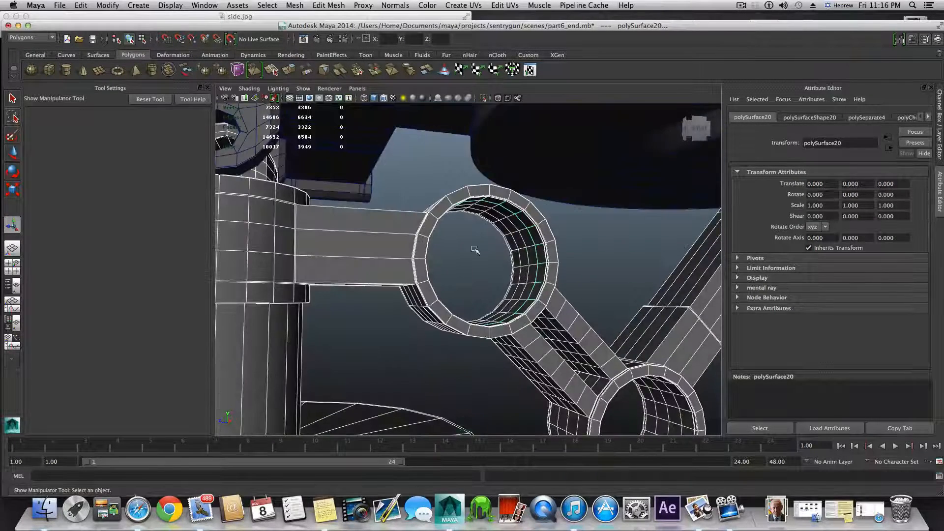
pyautogui.keyDown('alt'); pyautogui.moveTo(592, 344); pyautogui.dragTo(575, 329); pyautogui.keyUp('alt')
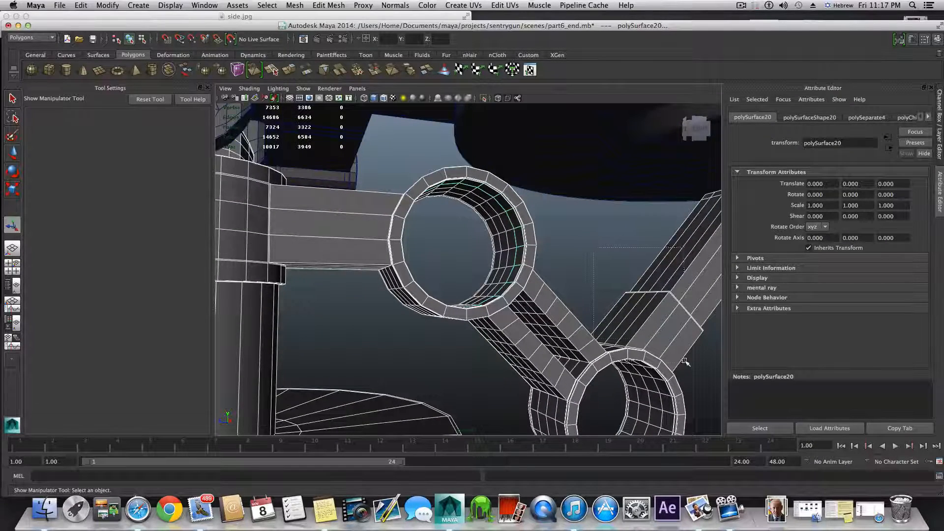
pyautogui.press('super+z')
pyautogui.keyDown('alt'); pyautogui.moveTo(518, 309); pyautogui.dragTo(392, 229); pyautogui.keyUp('alt')
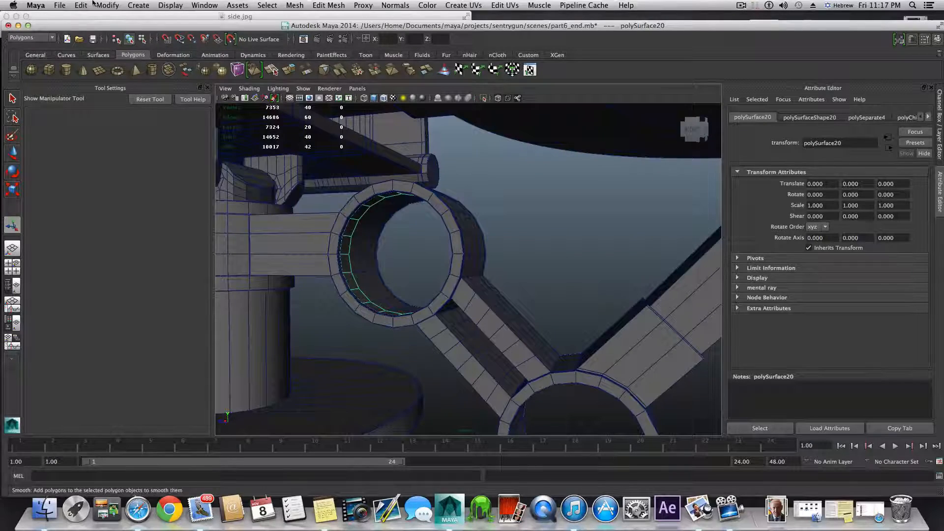
pyautogui.click(107, 6)
pyautogui.click(122, 113)
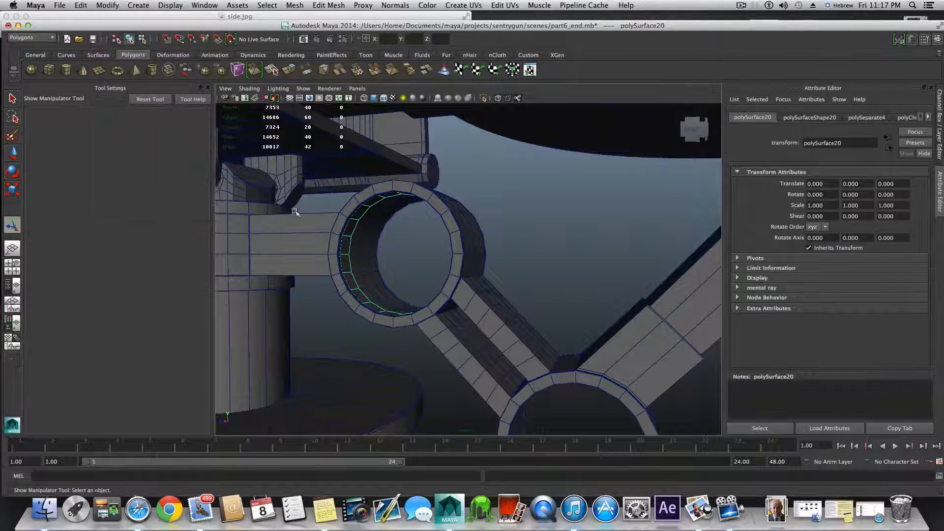
# Step: Move the face band along X out in front of the upper ring, to Translate X 1.111
pyautogui.doubleClick(12, 154)
pyautogui.keyDown('alt'); pyautogui.moveTo(374, 209); pyautogui.dragTo(310, 281); pyautogui.keyUp('alt')
pyautogui.keyDown('alt'); pyautogui.moveTo(305, 283); pyautogui.dragTo(385, 251); pyautogui.keyUp('alt')
# Step: Select the full edge loop on the face band's outward-facing rim
pyautogui.rightClick(464, 209)
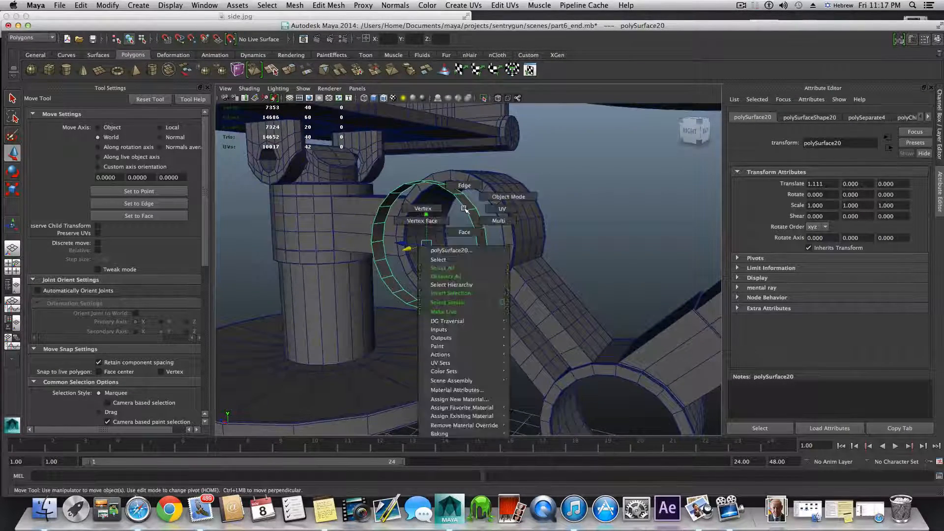
pyautogui.click(464, 186)
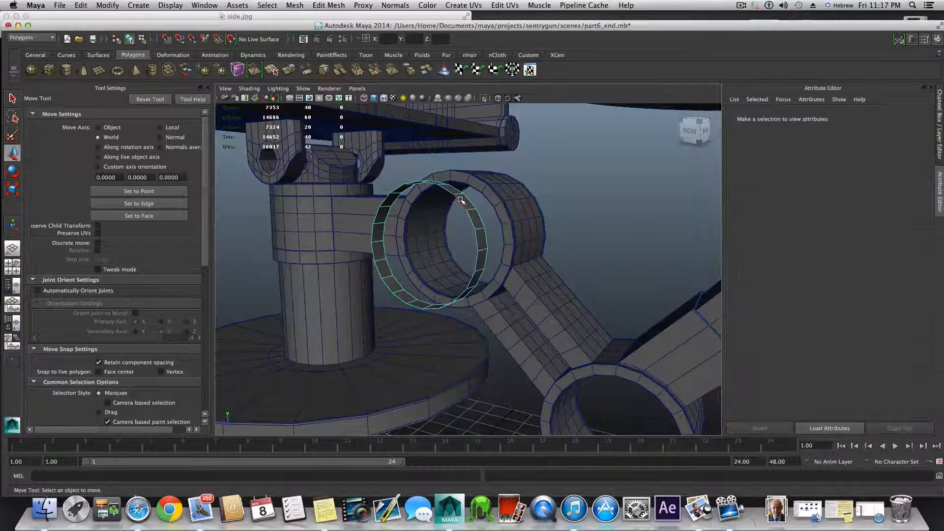
pyautogui.click(470, 216)
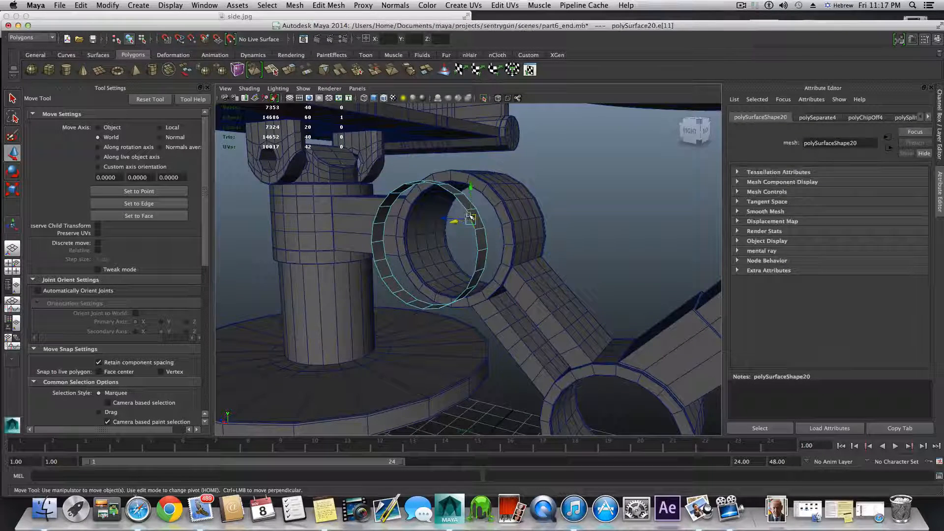
pyautogui.doubleClick(476, 239)
# Step: Extrude the band's front edge loop, scale it slightly inward and move it outward to about X 1.886
pyautogui.keyDown('alt'); pyautogui.moveTo(476, 240); pyautogui.dragTo(400, 218); pyautogui.keyUp('alt')
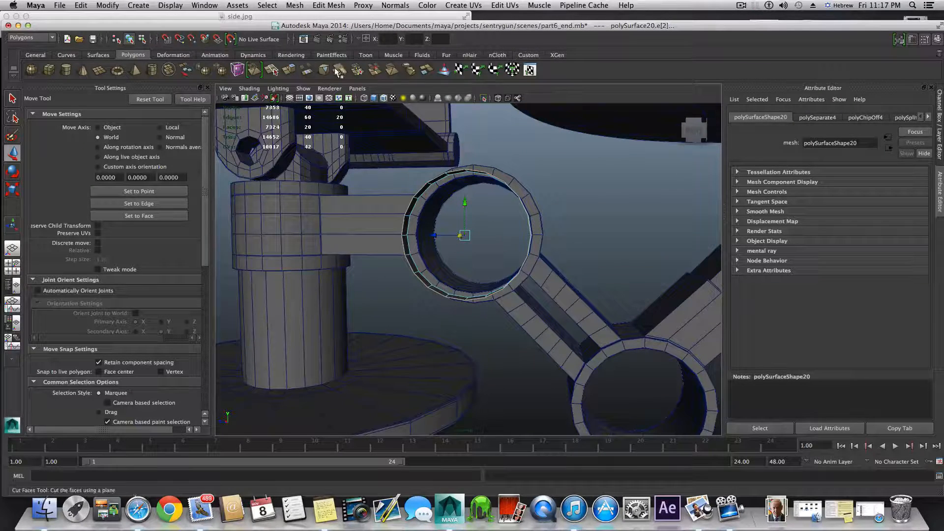
pyautogui.keyDown('alt'); pyautogui.moveTo(450, 195); pyautogui.dragTo(364, 198); pyautogui.keyUp('alt')
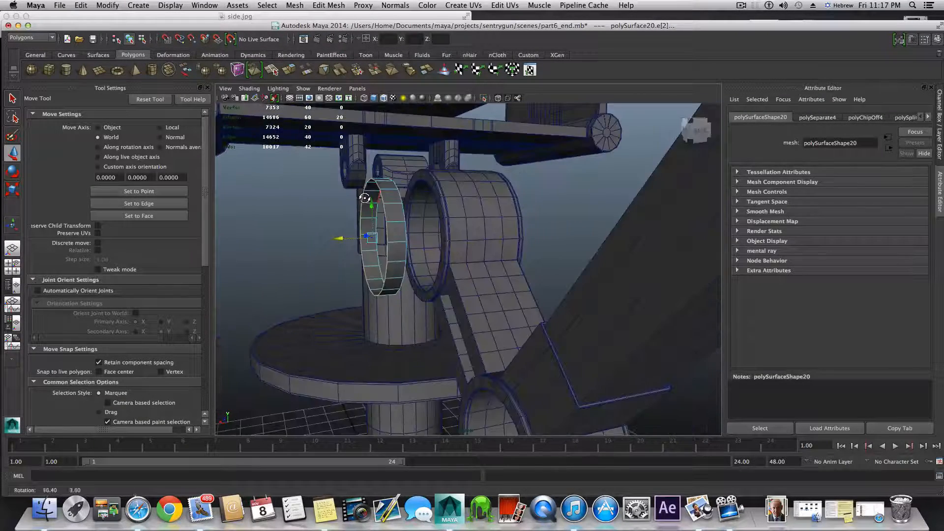
pyautogui.keyDown('alt'); pyautogui.moveTo(365, 198); pyautogui.dragTo(422, 228, button='middle'); pyautogui.keyUp('alt')
pyautogui.keyDown('alt'); pyautogui.moveTo(422, 228); pyautogui.dragTo(481, 240, button='right'); pyautogui.keyUp('alt')
pyautogui.keyDown('alt'); pyautogui.moveTo(481, 240); pyautogui.dragTo(448, 239); pyautogui.keyUp('alt')
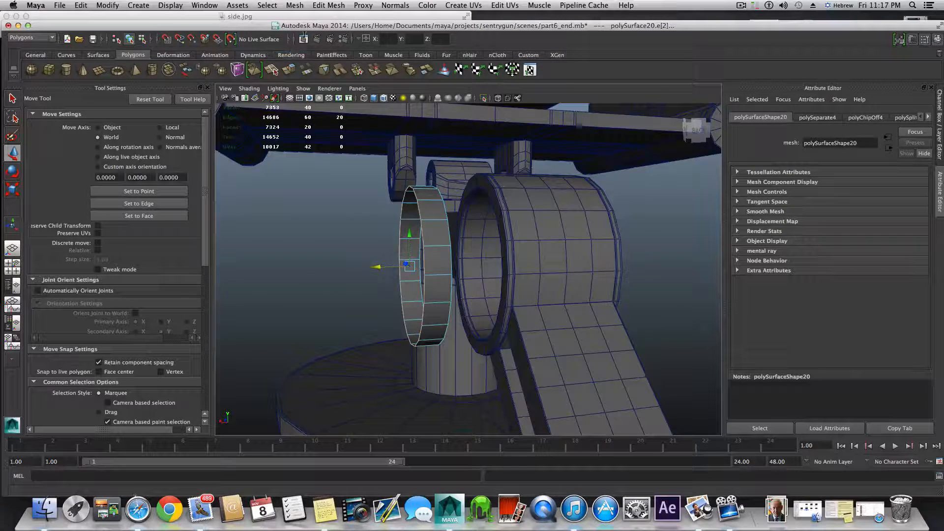
pyautogui.click(292, 70)
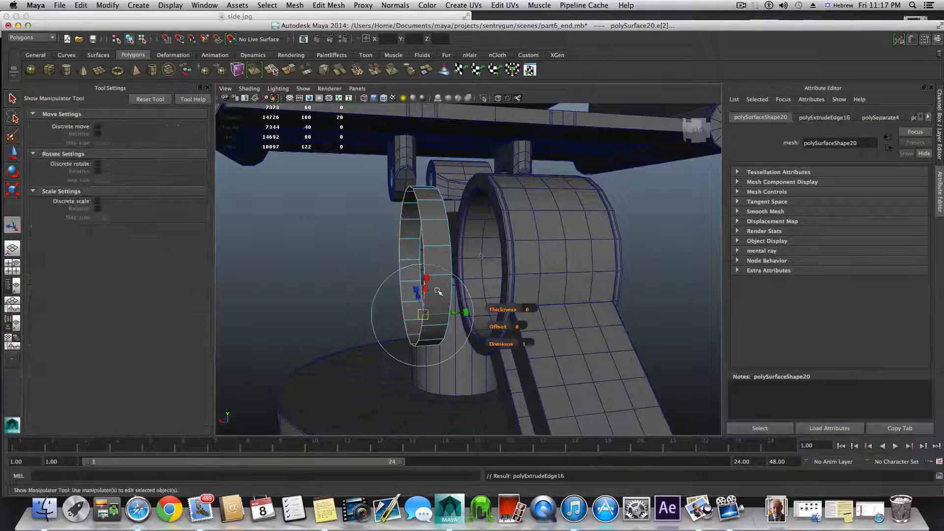
pyautogui.keyDown('alt'); pyautogui.moveTo(437, 290); pyautogui.dragTo(448, 270); pyautogui.keyUp('alt')
pyautogui.press('r')
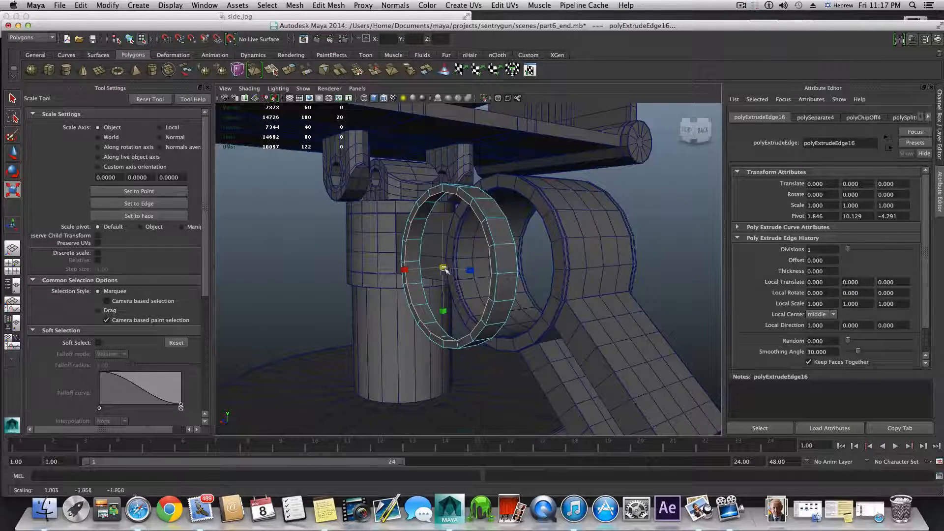
pyautogui.press('w')
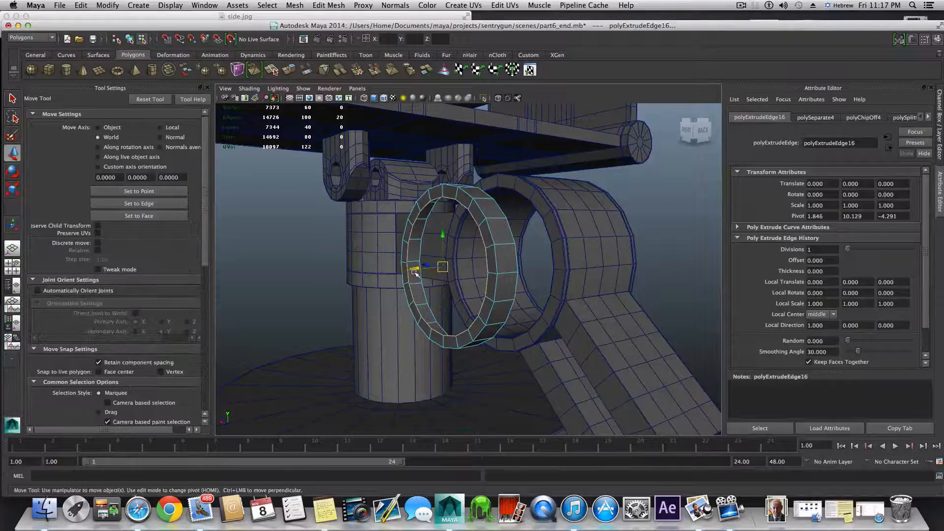
pyautogui.moveTo(415, 273); pyautogui.dragTo(407, 231)
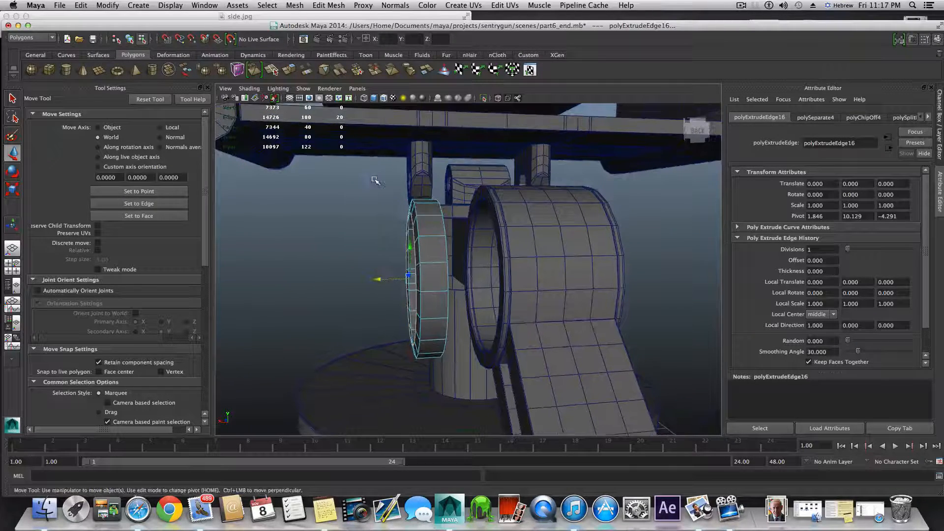
# Step: Extrude the front edge loop again, scale it further inward and move it outward to about X 1.907
pyautogui.click(289, 70)
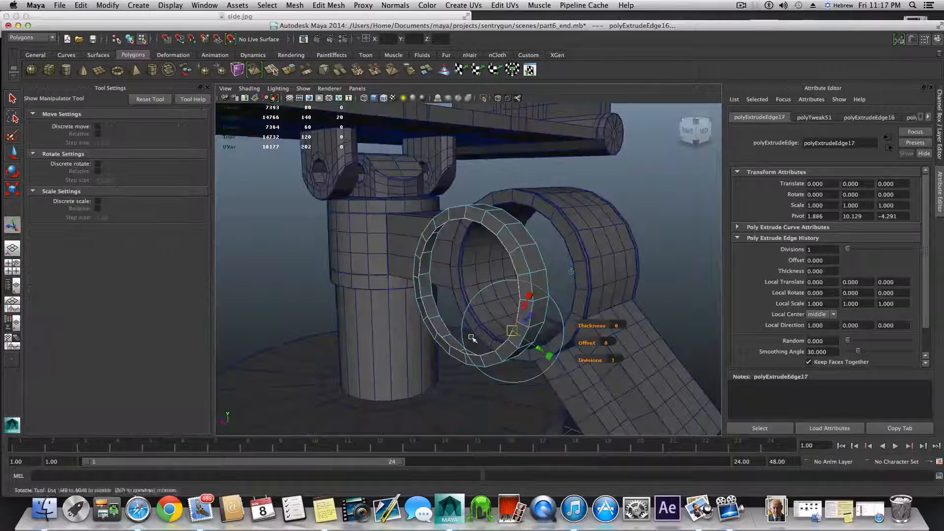
pyautogui.press('w')
pyautogui.press('r')
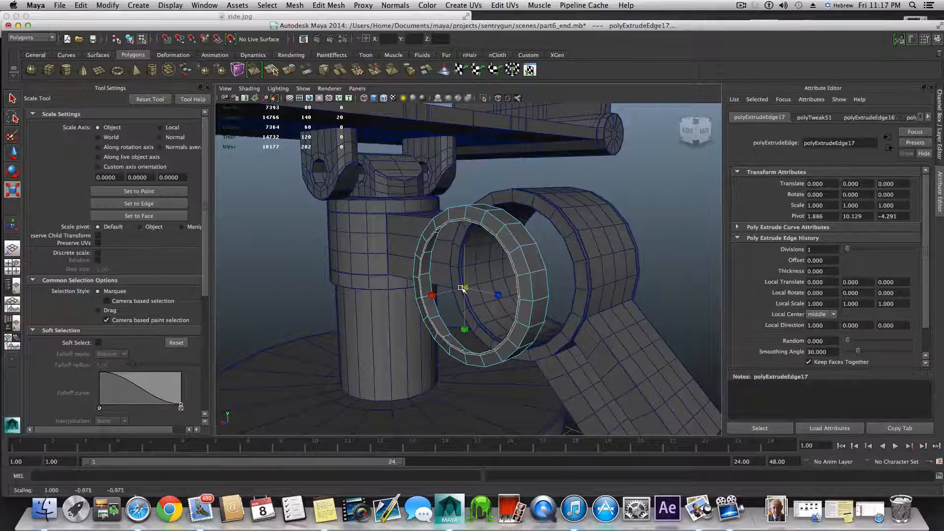
pyautogui.moveTo(462, 288); pyautogui.dragTo(481, 305)
pyautogui.press('w')
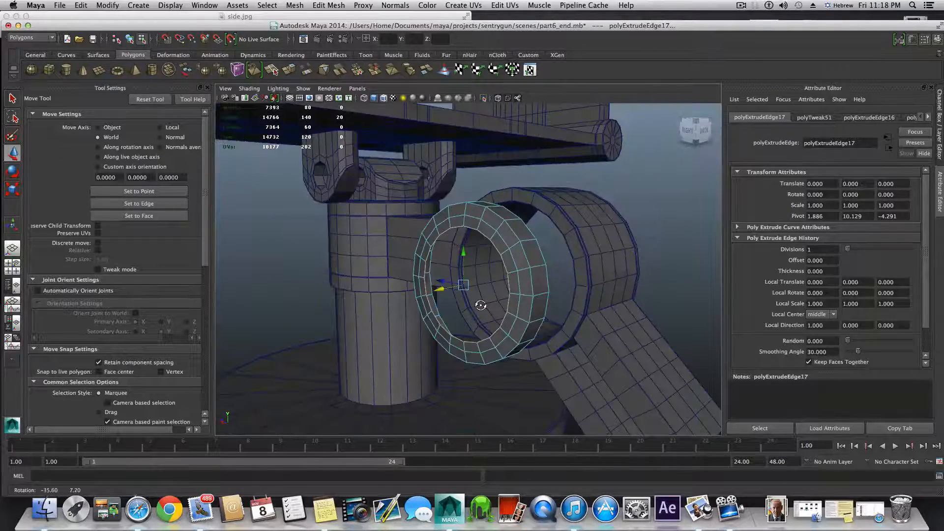
pyautogui.keyDown('alt'); pyautogui.moveTo(478, 306); pyautogui.dragTo(583, 321, button='right'); pyautogui.keyUp('alt')
pyautogui.keyDown('alt'); pyautogui.moveTo(573, 314); pyautogui.dragTo(545, 300); pyautogui.keyUp('alt')
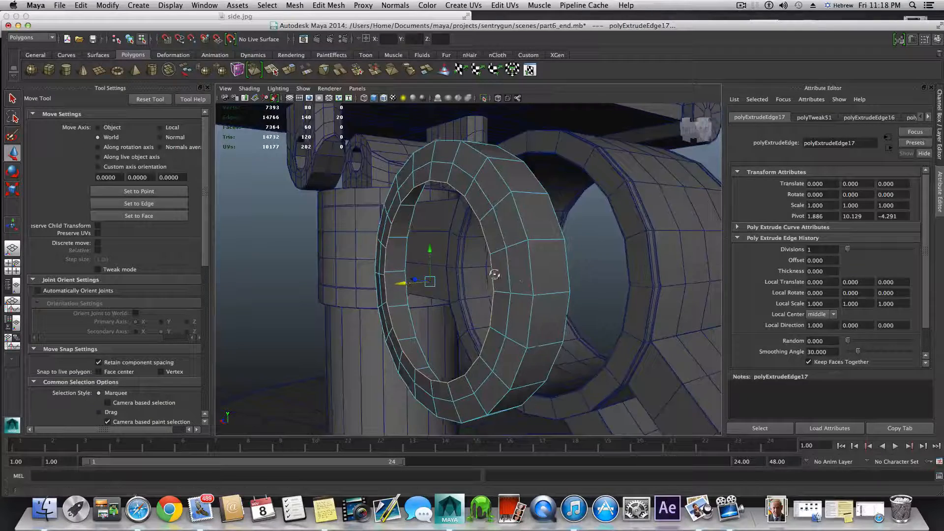
pyautogui.keyDown('alt'); pyautogui.moveTo(495, 274); pyautogui.dragTo(478, 279); pyautogui.keyUp('alt')
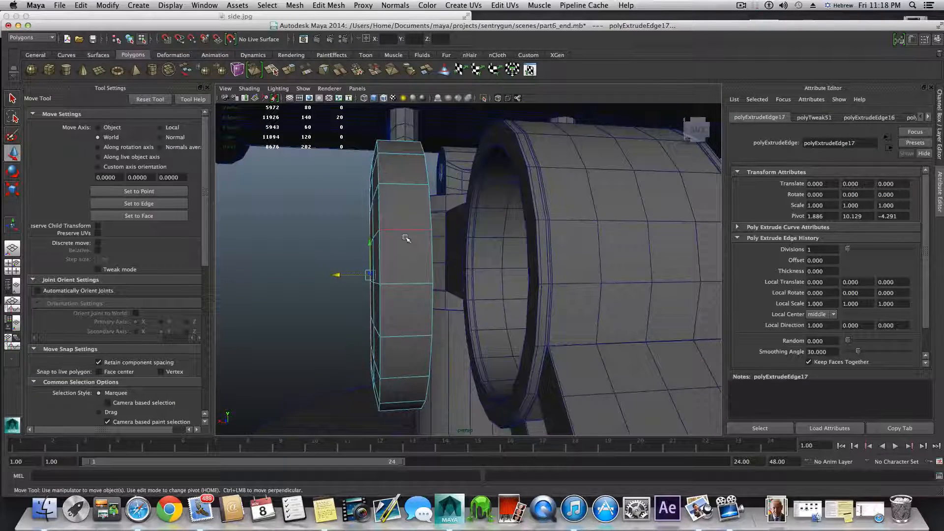
pyautogui.keyDown('alt'); pyautogui.moveTo(400, 251); pyautogui.dragTo(411, 250); pyautogui.keyUp('alt')
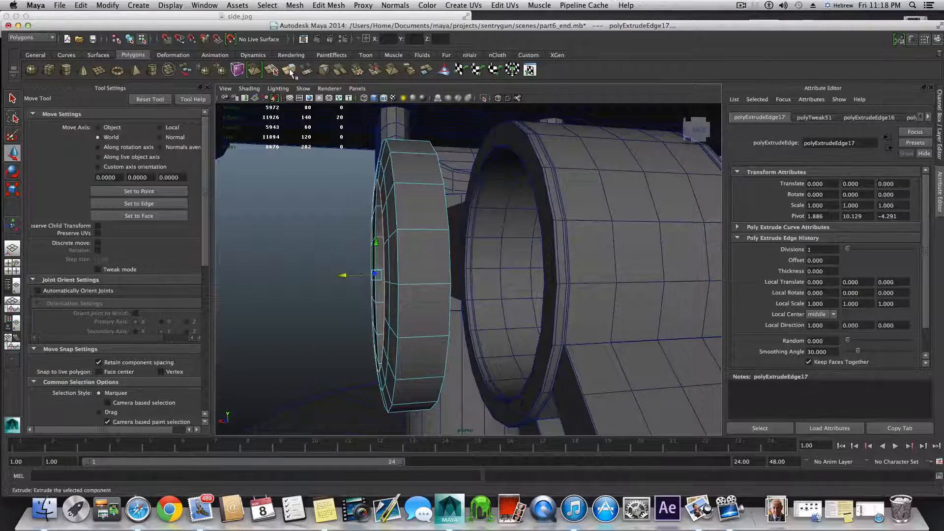
# Step: Extrude another face ring towards the cap's center, shrinking the edge loop and moving it outward to about X 1.915
pyautogui.click(290, 72)
pyautogui.keyDown('alt'); pyautogui.moveTo(368, 309); pyautogui.dragTo(421, 311); pyautogui.keyUp('alt')
pyautogui.press('r')
pyautogui.press('w')
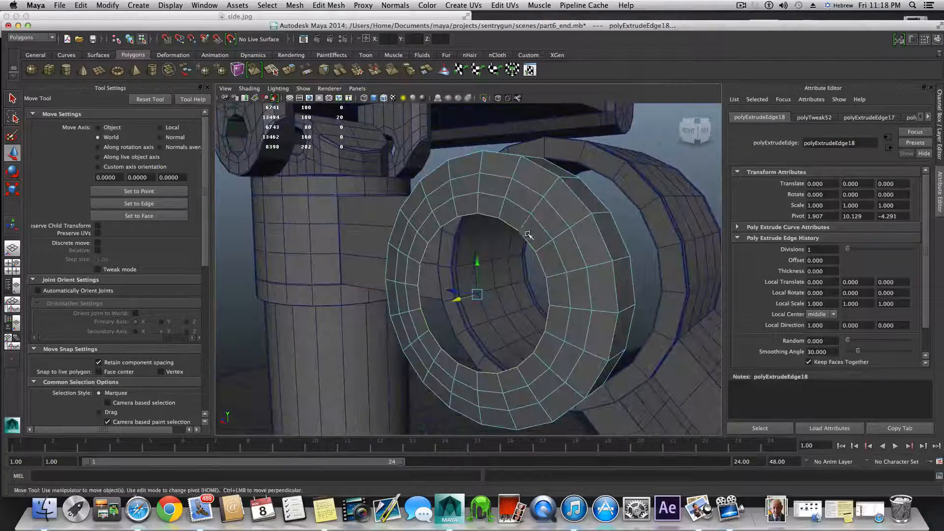
pyautogui.keyDown('alt'); pyautogui.moveTo(528, 235); pyautogui.dragTo(491, 214); pyautogui.keyUp('alt')
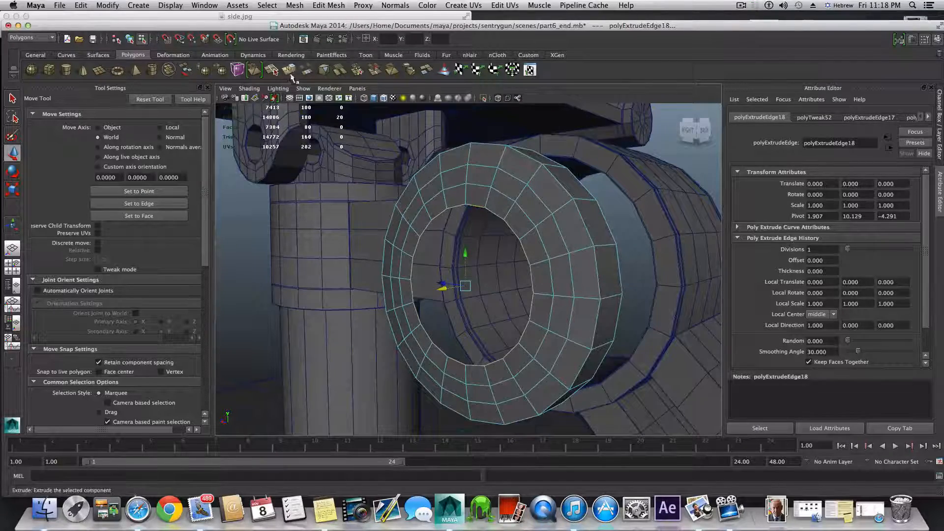
# Step: Extrude a fourth ring inward on the cap, move its edge loop to about X 1.919 and tighten its scale slightly
pyautogui.click(290, 70)
pyautogui.keyDown('alt'); pyautogui.moveTo(502, 274); pyautogui.dragTo(474, 276); pyautogui.keyUp('alt')
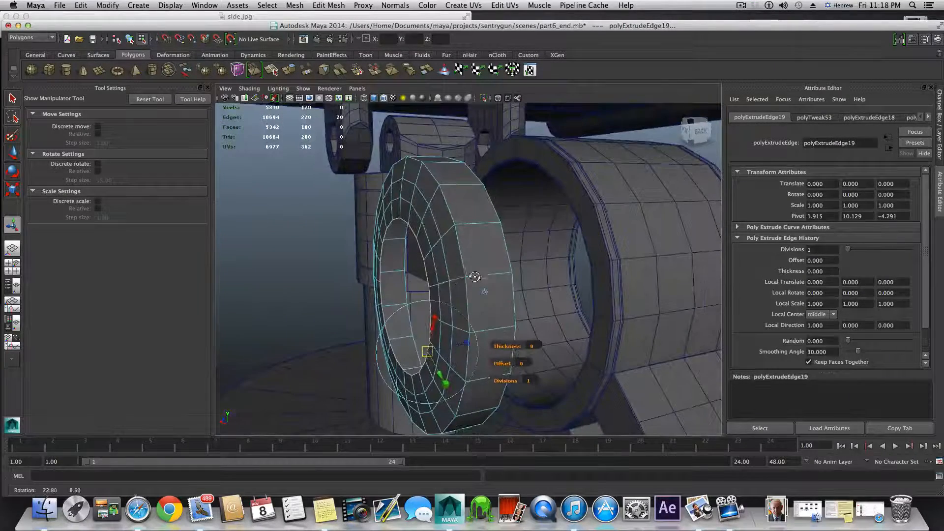
pyautogui.press('r')
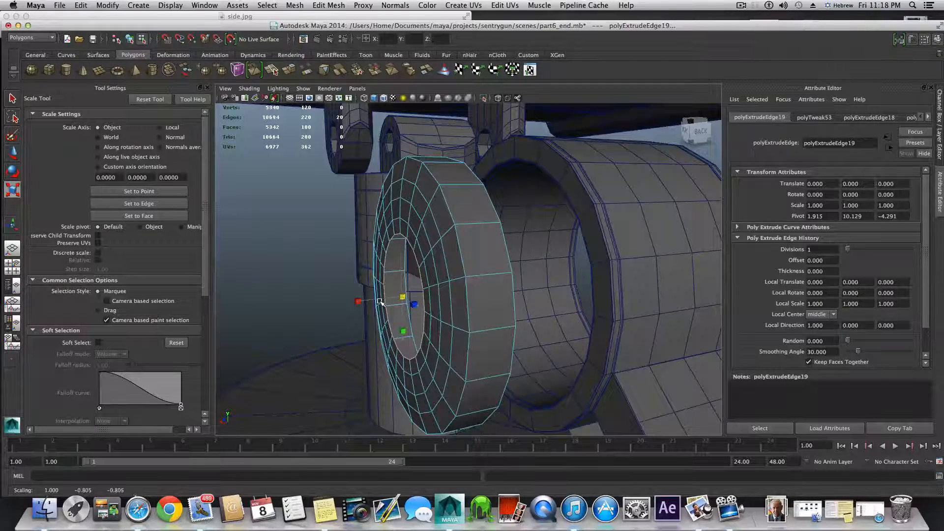
pyautogui.keyDown('alt'); pyautogui.moveTo(382, 302); pyautogui.dragTo(563, 273); pyautogui.keyUp('alt')
pyautogui.press('w')
pyautogui.keyDown('alt'); pyautogui.moveTo(624, 267); pyautogui.dragTo(435, 287); pyautogui.keyUp('alt')
pyautogui.keyDown('alt'); pyautogui.moveTo(435, 286); pyautogui.dragTo(518, 298, button='right'); pyautogui.keyUp('alt')
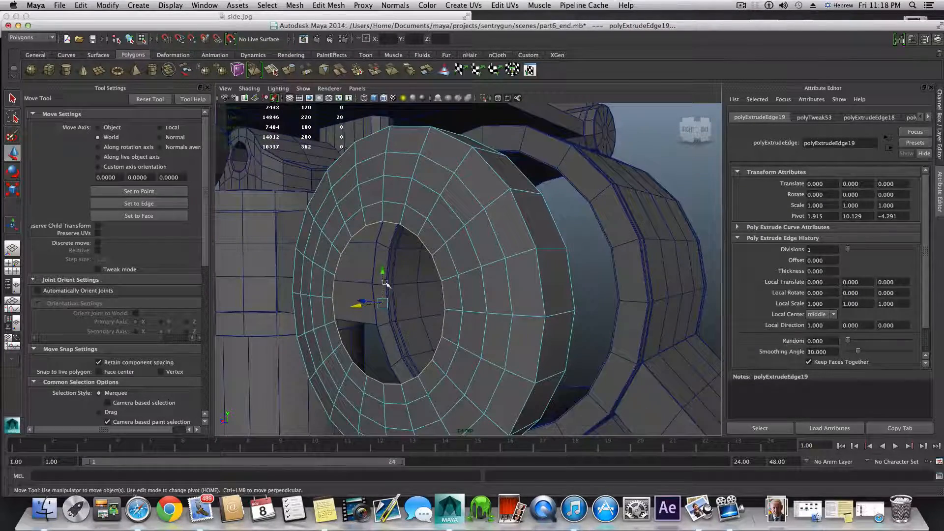
pyautogui.press('e')
pyautogui.press('r')
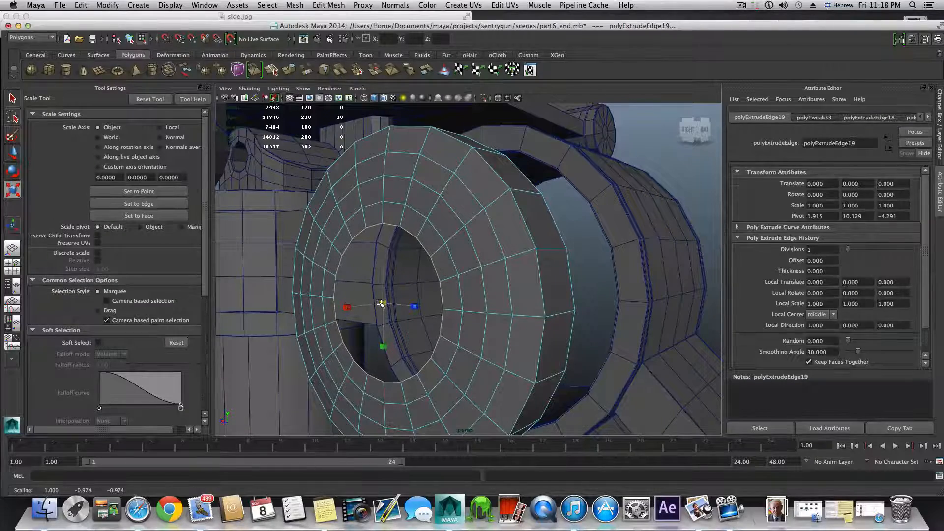
pyautogui.keyDown('alt'); pyautogui.moveTo(379, 304); pyautogui.dragTo(353, 295); pyautogui.keyUp('alt')
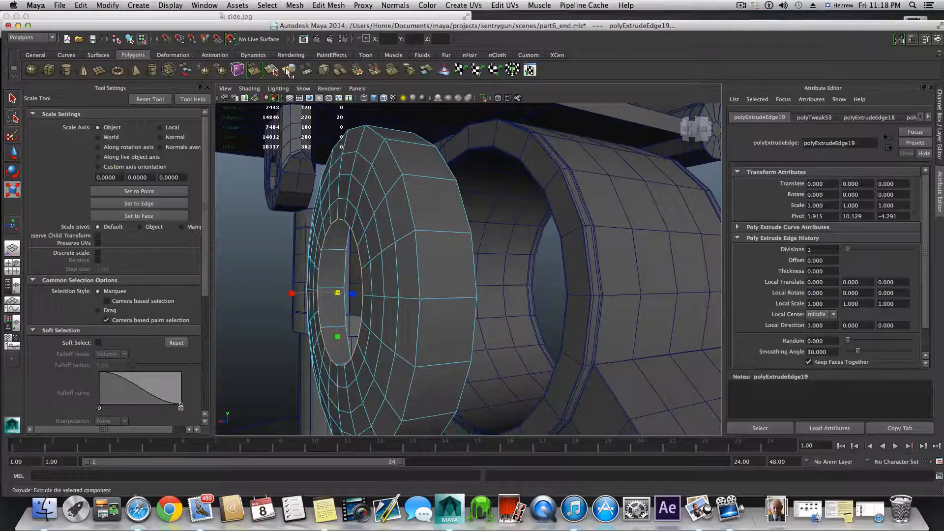
# Step: Extrude the cap's inner edge loop once more and scale it inward to narrow the central hole
pyautogui.click(289, 70)
pyautogui.keyDown('alt'); pyautogui.moveTo(390, 347); pyautogui.dragTo(385, 299); pyautogui.keyUp('alt')
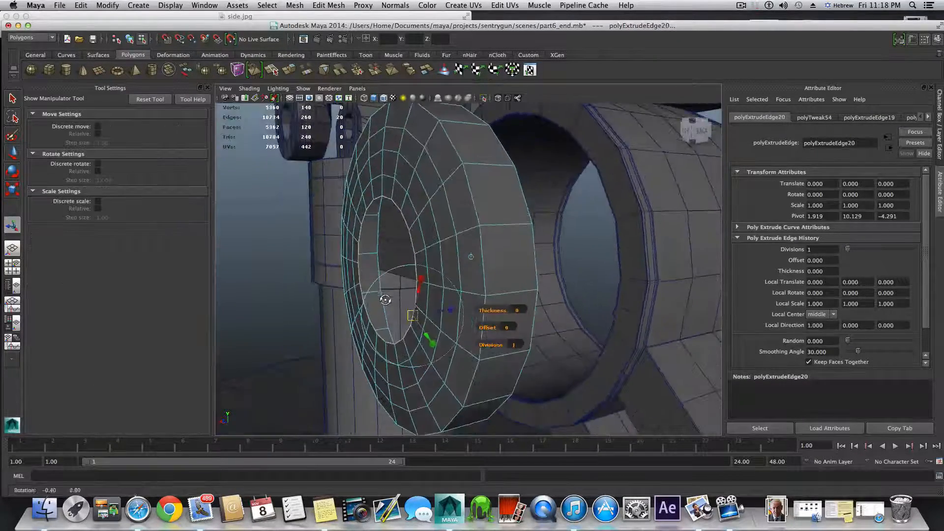
pyautogui.press('r')
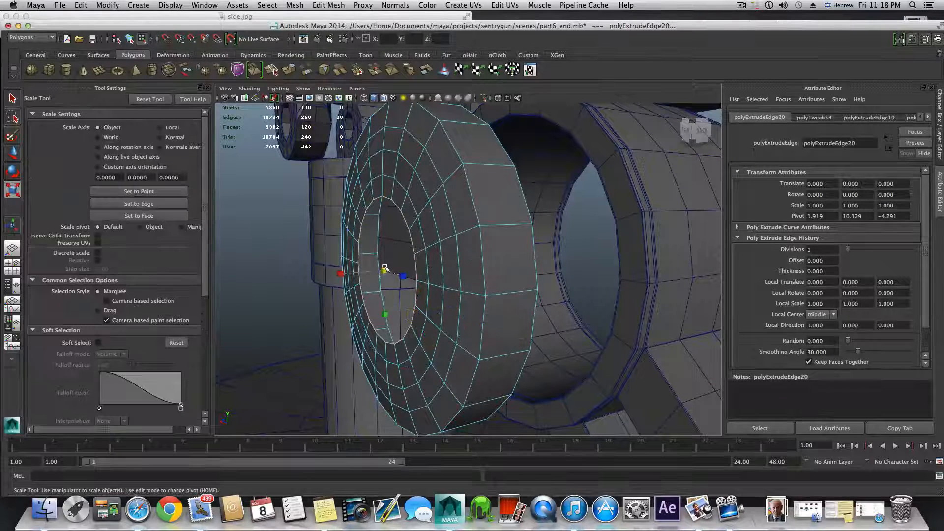
pyautogui.moveTo(384, 271)
pyautogui.mouseDown()
pyautogui.moveTo(358, 273)
pyautogui.moveTo(369, 270)
pyautogui.mouseUp()
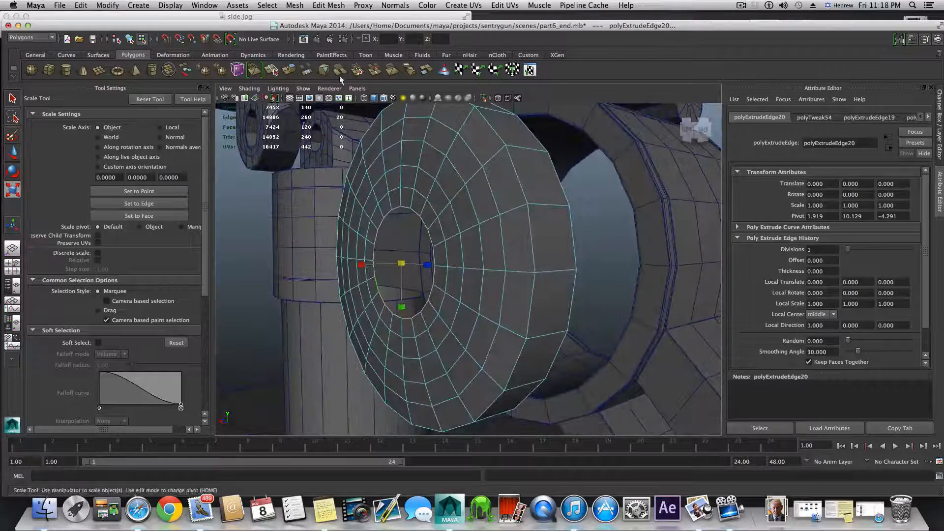
pyautogui.click(291, 70)
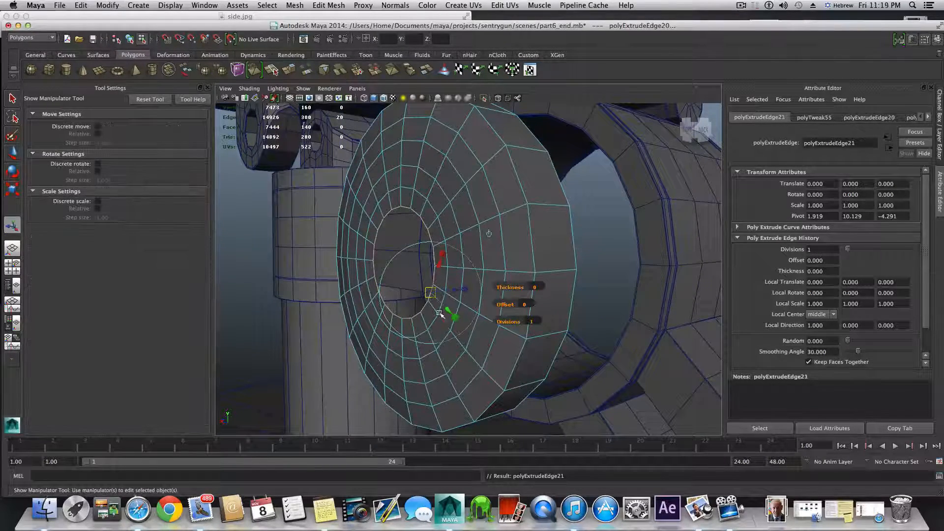
pyautogui.press('w')
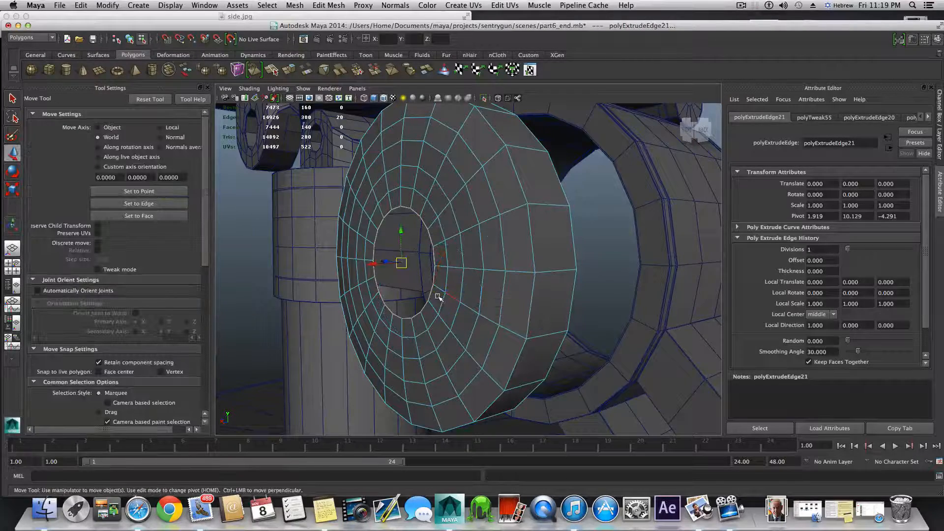
pyautogui.press('z')
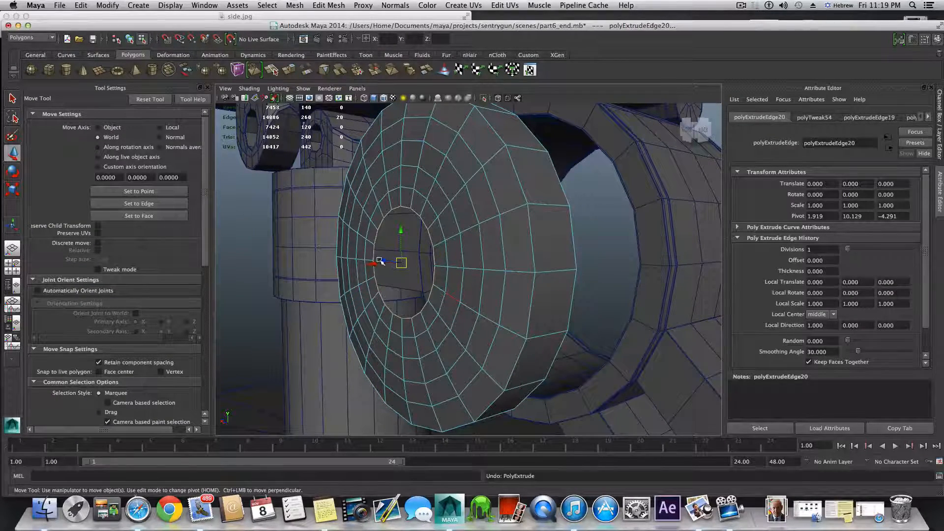
# Step: Move the edge loop around the cap's central hole outward along X to about 1.923
pyautogui.keyDown('alt'); pyautogui.moveTo(390, 275); pyautogui.dragTo(325, 256); pyautogui.keyUp('alt')
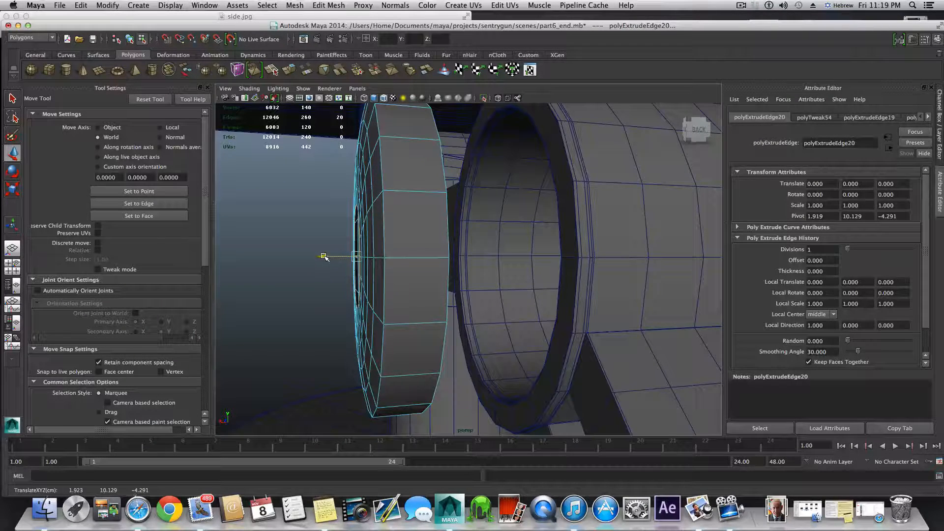
pyautogui.keyDown('alt'); pyautogui.moveTo(324, 256); pyautogui.dragTo(379, 278); pyautogui.keyUp('alt')
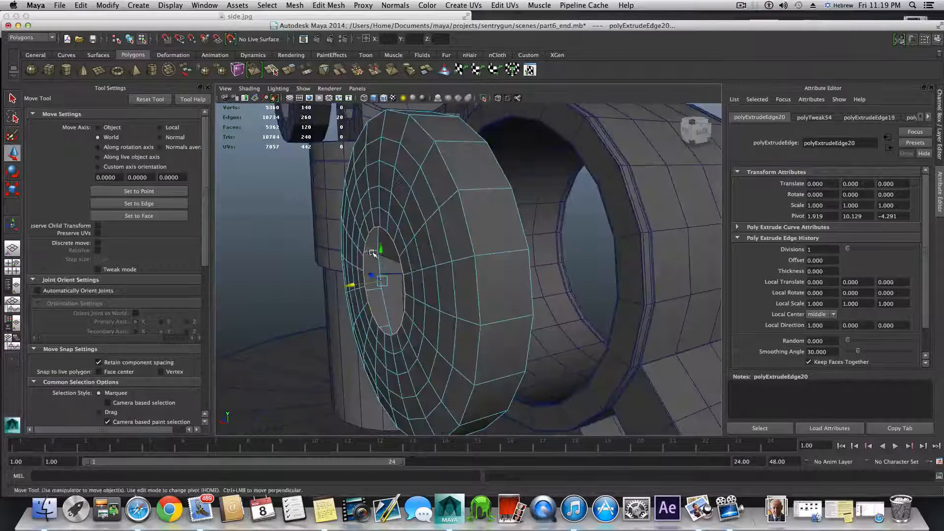
# Step: Fill the hole at the cap's center and poke the new face to add a vertex in its middle
pyautogui.click(295, 5)
pyautogui.click(344, 183)
pyautogui.press('r')
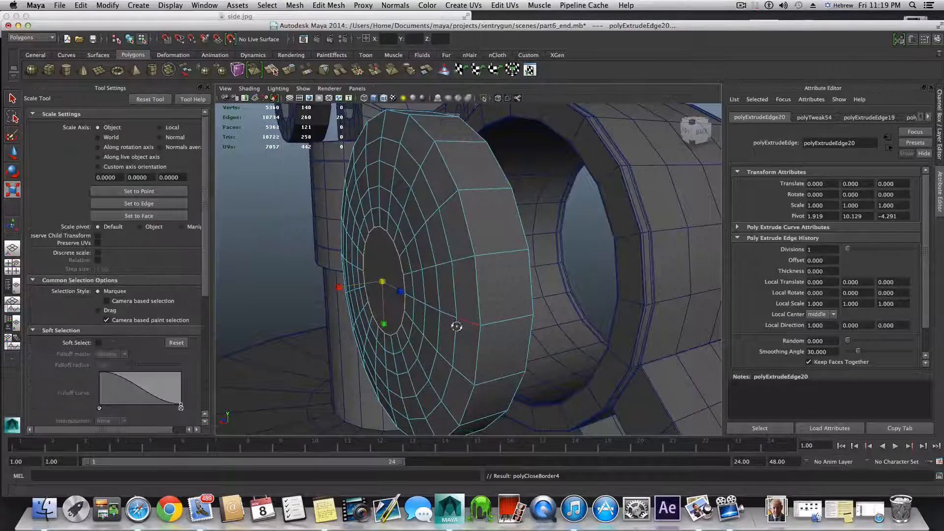
pyautogui.keyDown('alt'); pyautogui.moveTo(457, 326); pyautogui.dragTo(497, 322); pyautogui.keyUp('alt')
pyautogui.moveTo(458, 231); pyautogui.dragTo(460, 256, button='right')
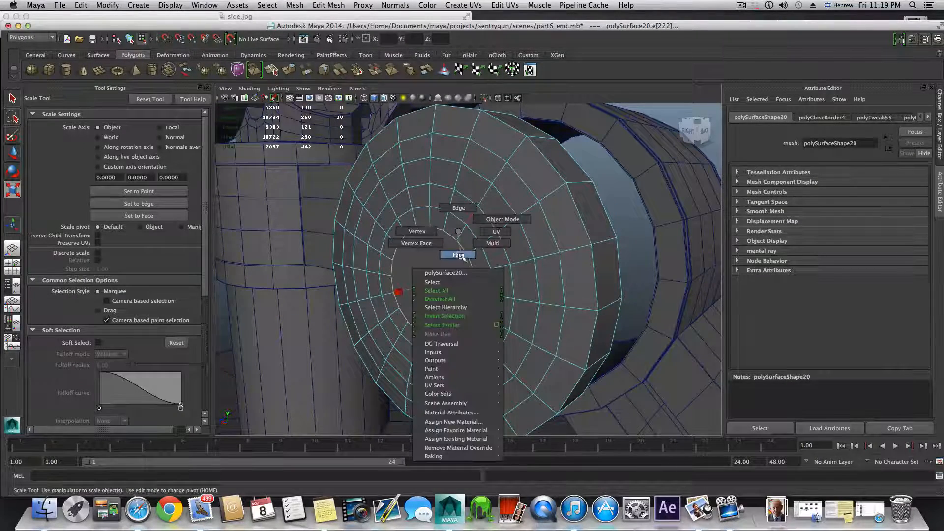
pyautogui.click(440, 275)
pyautogui.click(329, 6)
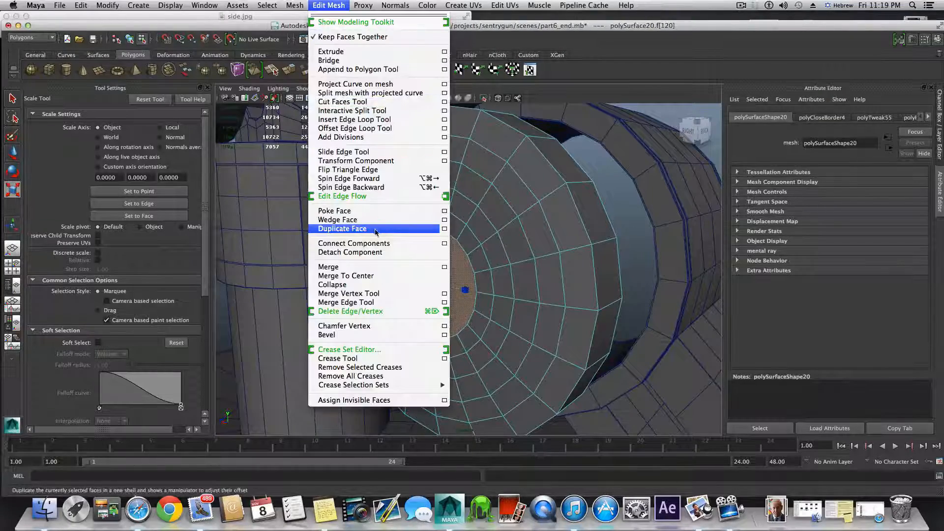
pyautogui.click(359, 211)
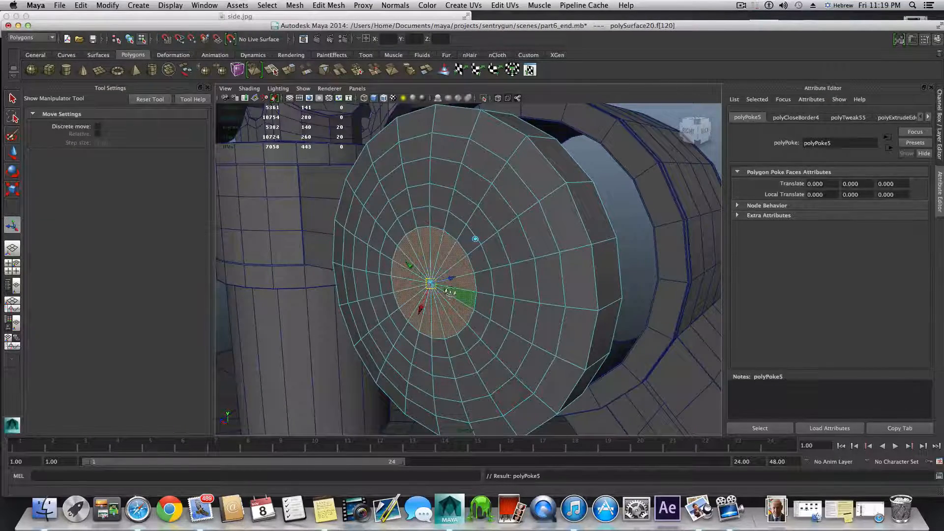
# Step: Select the single vertex at the center of the cap's poked face
pyautogui.keyDown('alt'); pyautogui.moveTo(449, 292); pyautogui.dragTo(498, 284); pyautogui.keyUp('alt')
pyautogui.moveTo(554, 274); pyautogui.dragTo(524, 275, button='right')
pyautogui.click(527, 276)
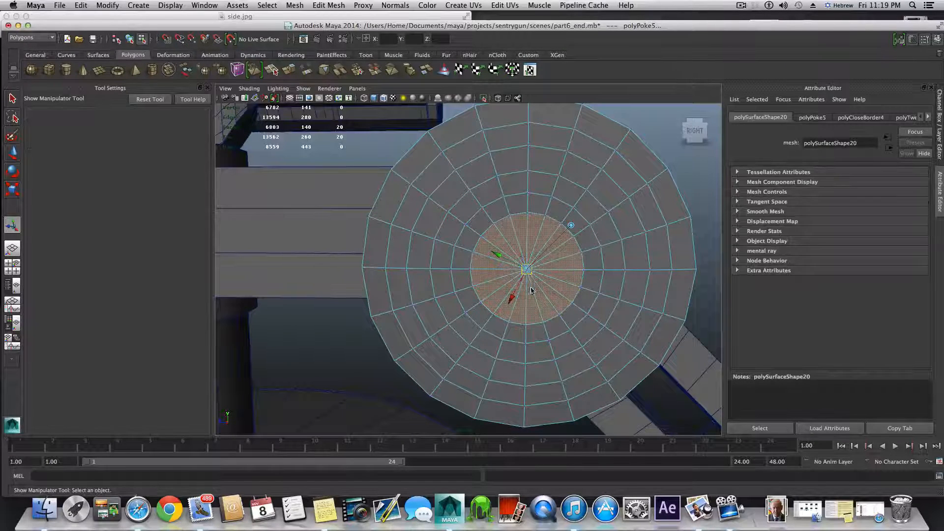
pyautogui.click(346, 5)
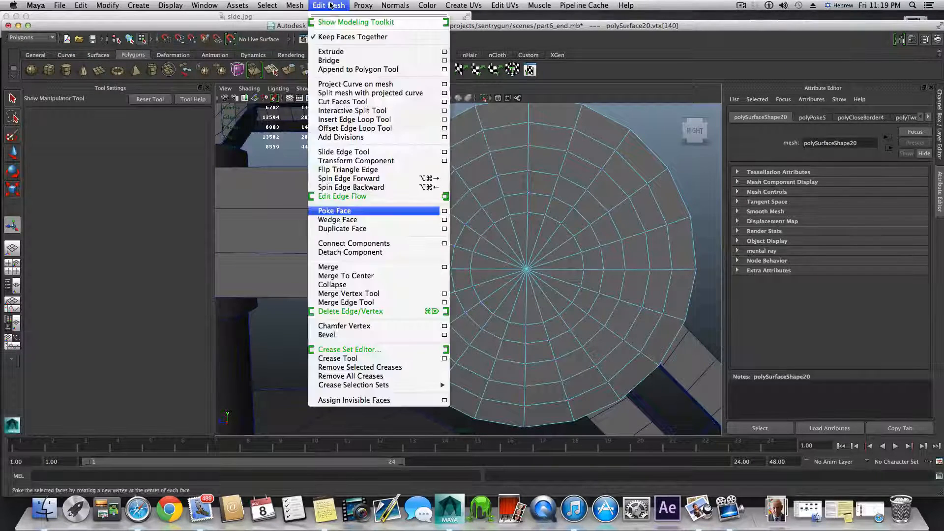
pyautogui.click(360, 214)
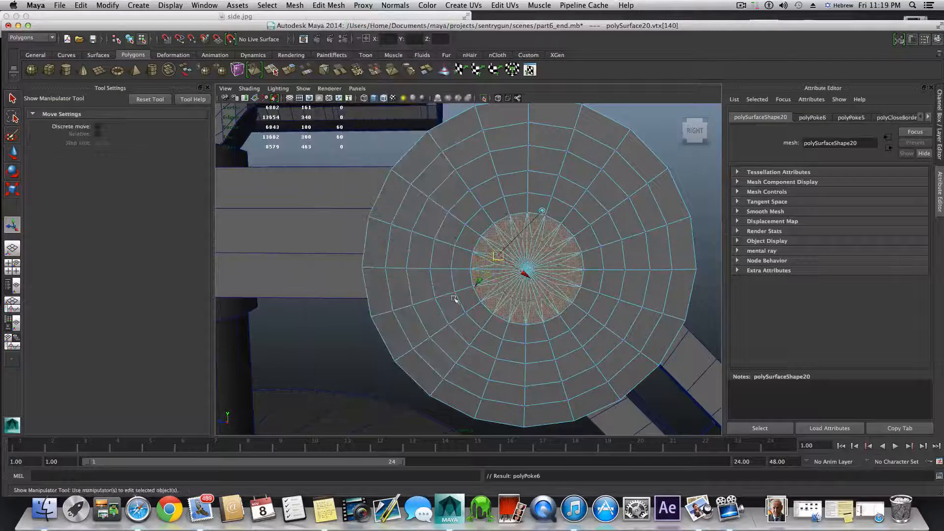
pyautogui.press('super+z')
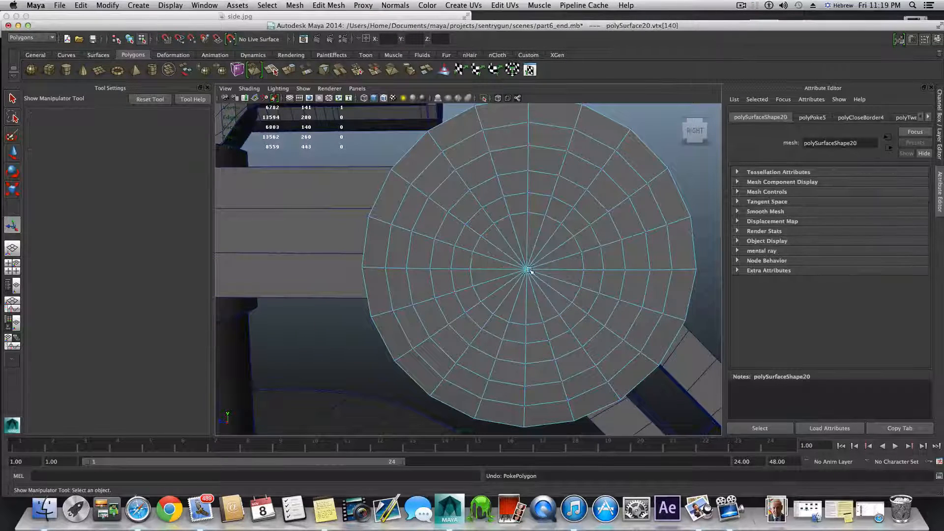
# Step: Chamfer the cap's center vertex into a small round face and return to object mode
pyautogui.click(336, 5)
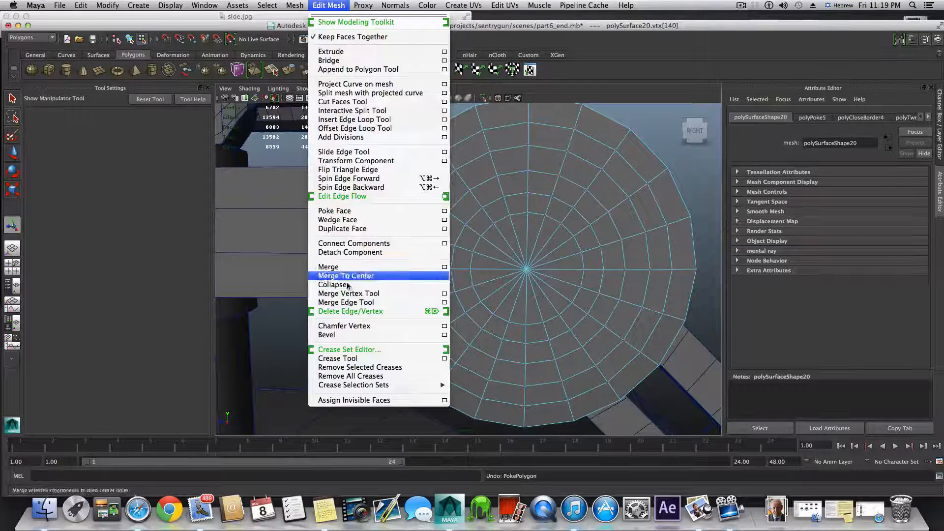
pyautogui.click(358, 330)
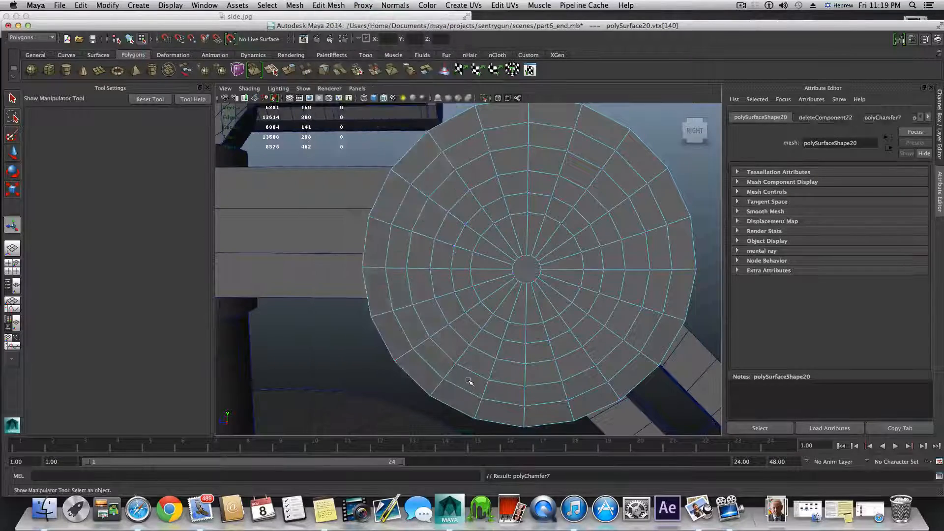
pyautogui.scroll(-5, 466, 379)
pyautogui.click(461, 371)
pyautogui.keyDown('alt'); pyautogui.moveTo(461, 370); pyautogui.dragTo(425, 365); pyautogui.keyUp('alt')
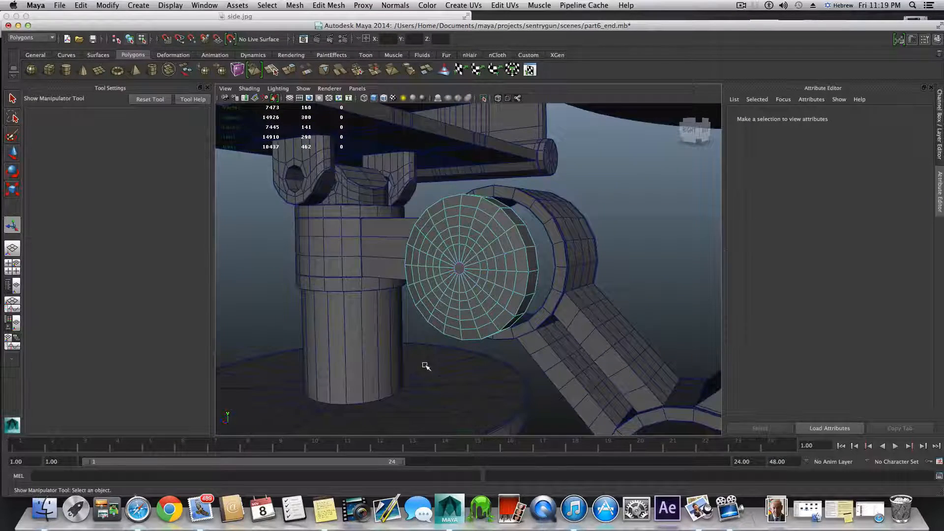
pyautogui.press('F8')
# Step: Move the vertices of the cap's open back rim along X, and seat the cap in the upper ring at Translate X 0.097
pyautogui.keyDown('alt'); pyautogui.moveTo(432, 330); pyautogui.dragTo(369, 330); pyautogui.keyUp('alt')
pyautogui.moveTo(420, 247); pyautogui.dragTo(396, 238, button='right')
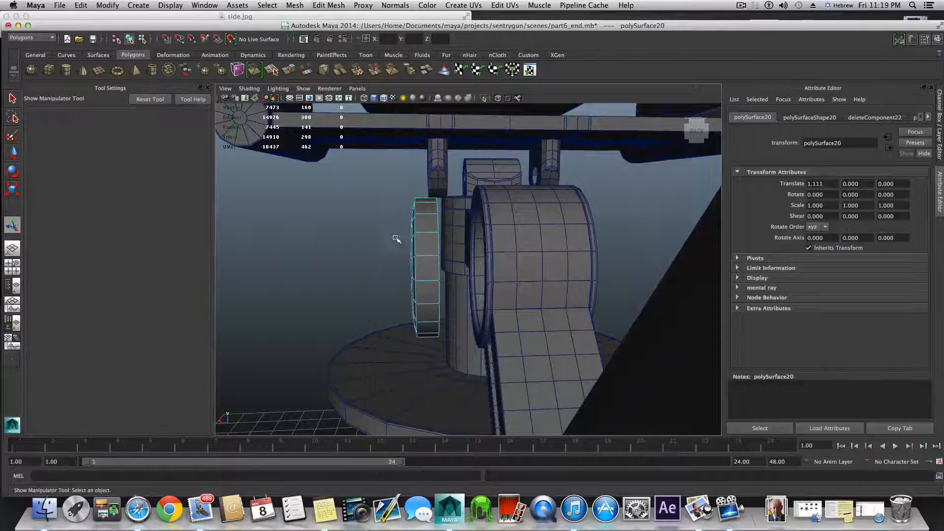
pyautogui.click(397, 239)
pyautogui.moveTo(426, 189); pyautogui.dragTo(484, 415)
pyautogui.moveTo(485, 415)
pyautogui.keyDown('alt'); pyautogui.mouseDown()
pyautogui.moveTo(459, 418)
pyautogui.moveTo(469, 417)
pyautogui.mouseUp(); pyautogui.keyUp('alt')
pyautogui.press('w')
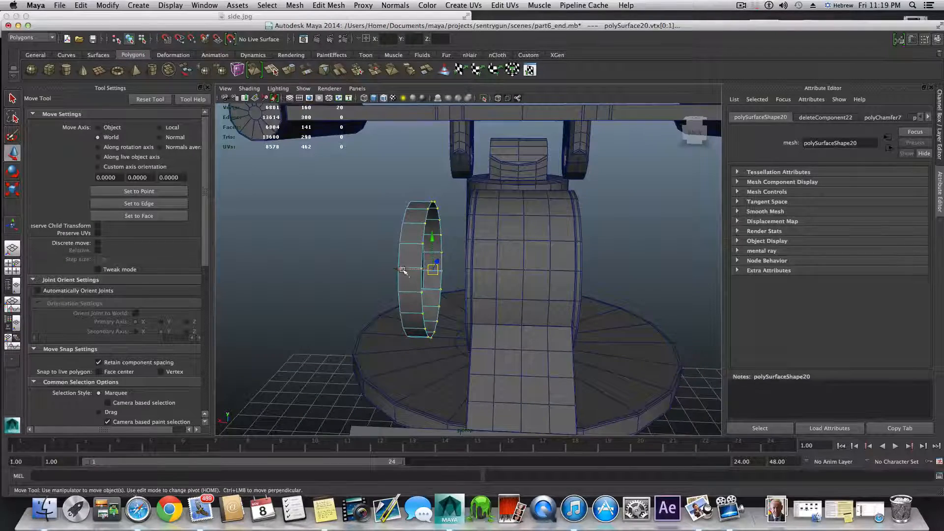
pyautogui.moveTo(400, 269); pyautogui.dragTo(534, 271)
pyautogui.press('F8')
pyautogui.keyDown('alt'); pyautogui.moveTo(527, 271); pyautogui.dragTo(486, 320, button='middle'); pyautogui.keyUp('alt')
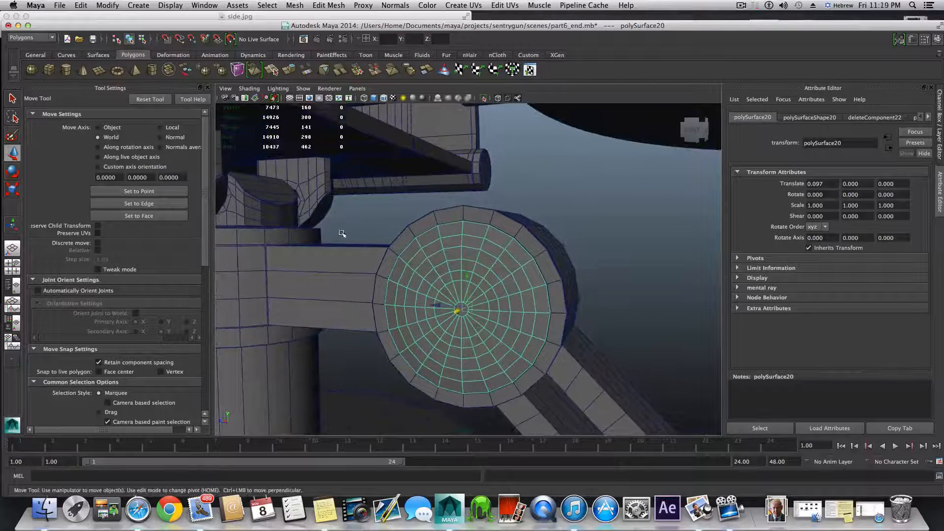
# Step: Scale the cap uniformly to 0.988 and adjust its position in the ring to Translate X 0.091
pyautogui.press('r')
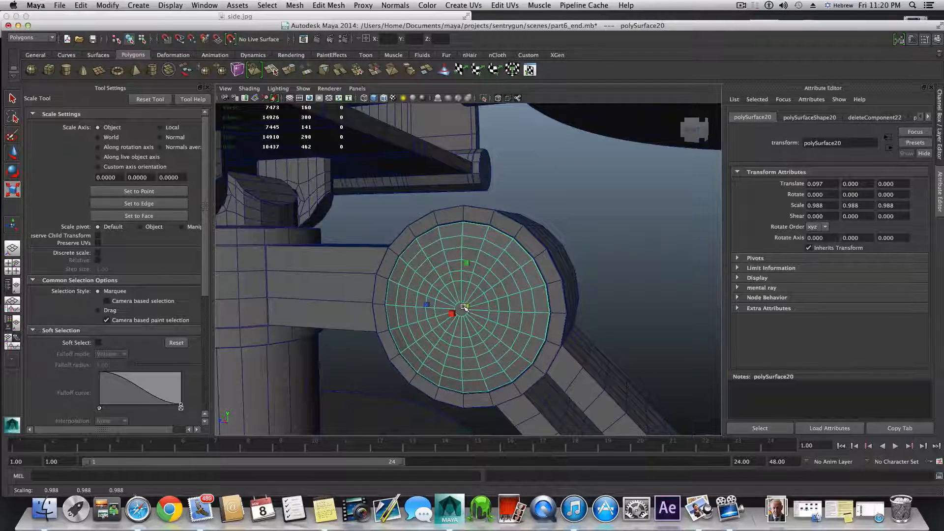
pyautogui.keyDown('alt'); pyautogui.moveTo(473, 309); pyautogui.dragTo(358, 328); pyautogui.keyUp('alt')
pyautogui.keyDown('alt'); pyautogui.moveTo(358, 328); pyautogui.dragTo(504, 331, button='right'); pyautogui.keyUp('alt')
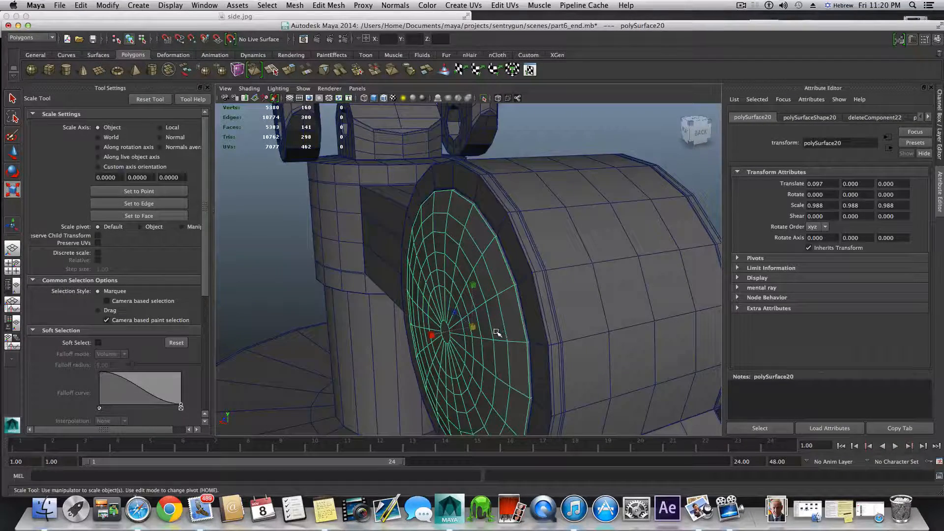
pyautogui.press('w')
pyautogui.moveTo(442, 336); pyautogui.dragTo(413, 327)
pyautogui.keyDown('alt'); pyautogui.moveTo(479, 219); pyautogui.dragTo(458, 270); pyautogui.keyUp('alt')
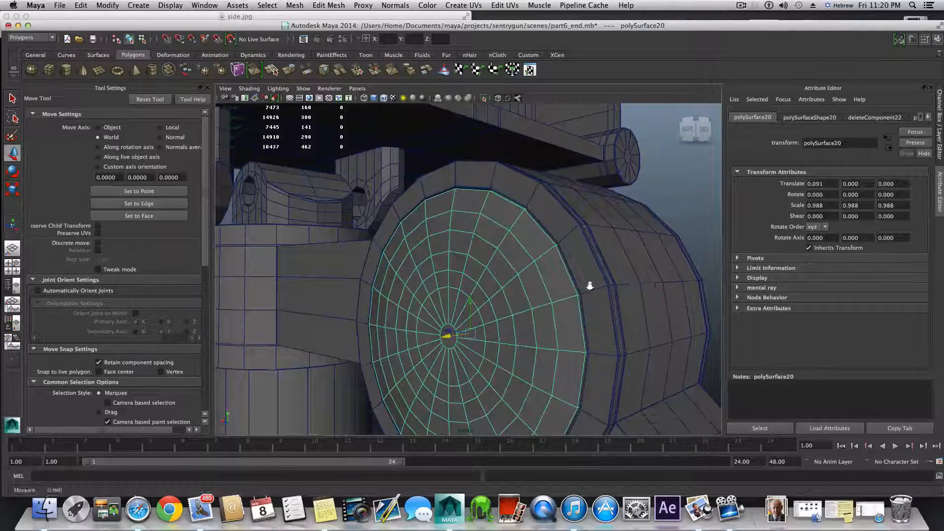
# Step: Duplicate the cap and move the copy along Z to about -3.367, above the bracket's lower ring
pyautogui.keyDown('alt'); pyautogui.moveTo(590, 284); pyautogui.dragTo(442, 292, button='right'); pyautogui.keyUp('alt')
pyautogui.keyDown('alt'); pyautogui.moveTo(443, 293); pyautogui.dragTo(434, 295); pyautogui.keyUp('alt')
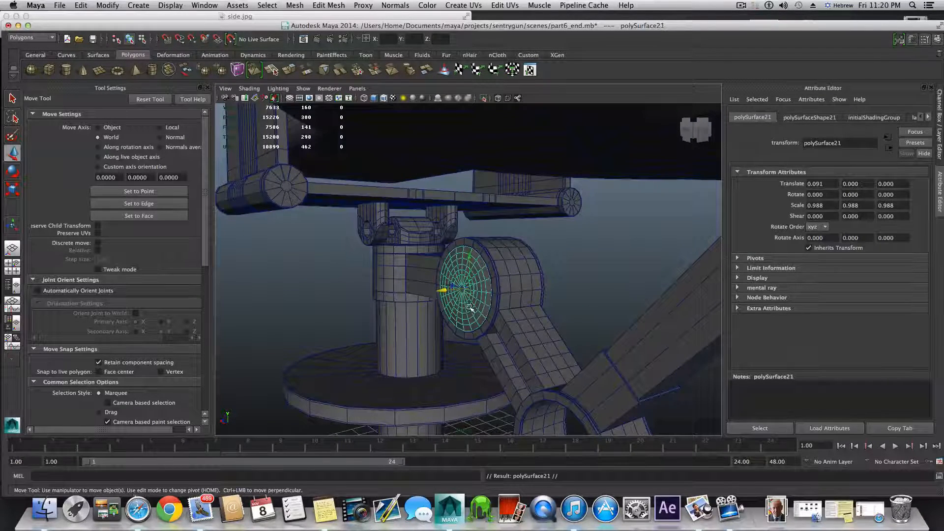
pyautogui.keyDown('alt'); pyautogui.moveTo(470, 308); pyautogui.dragTo(515, 322); pyautogui.keyUp('alt')
pyautogui.keyDown('alt'); pyautogui.moveTo(470, 295); pyautogui.dragTo(444, 249, button='middle'); pyautogui.keyUp('alt')
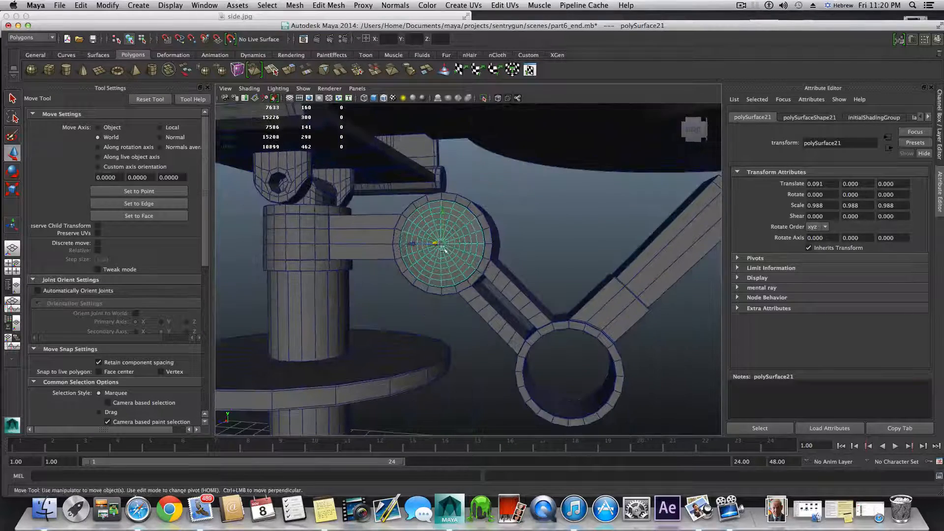
pyautogui.moveTo(406, 244); pyautogui.dragTo(533, 287)
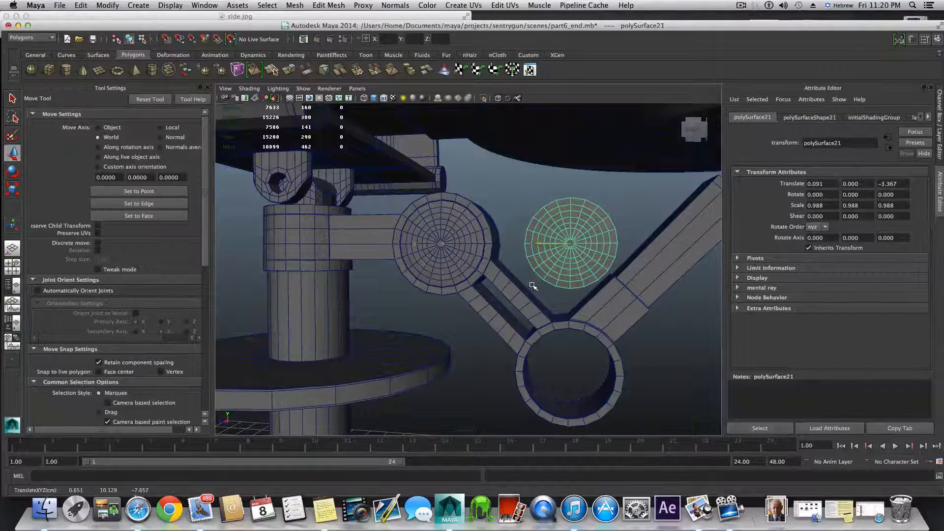
# Step: In the side view, center the copied cap in the lower ring at Translate Y -3.342 and Z -3.339
pyautogui.click(13, 270)
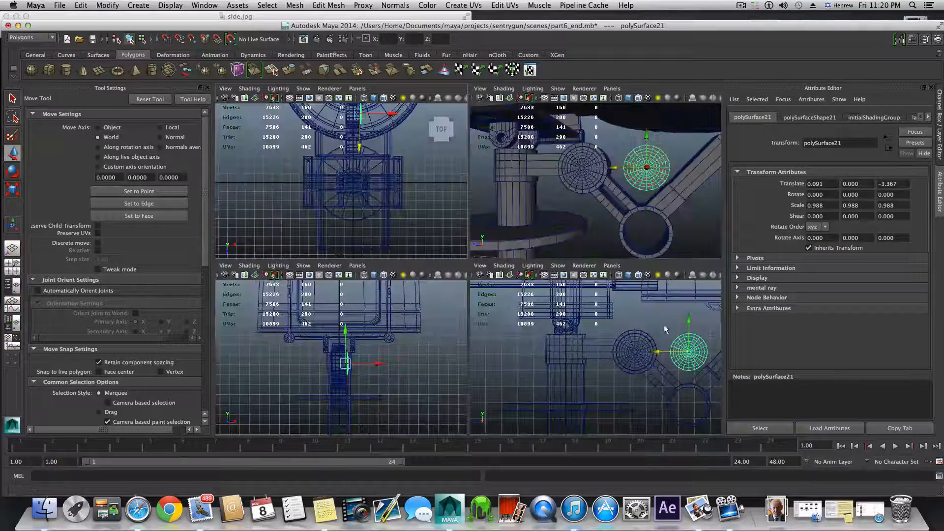
pyautogui.press('space')
pyautogui.scroll(5, 654, 317)
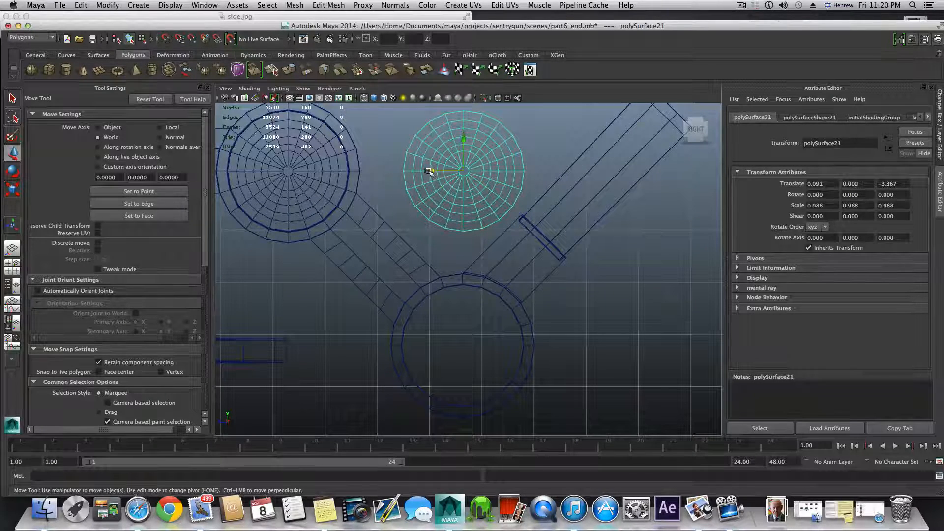
pyautogui.moveTo(429, 171); pyautogui.dragTo(429, 170)
pyautogui.moveTo(458, 140); pyautogui.dragTo(454, 178)
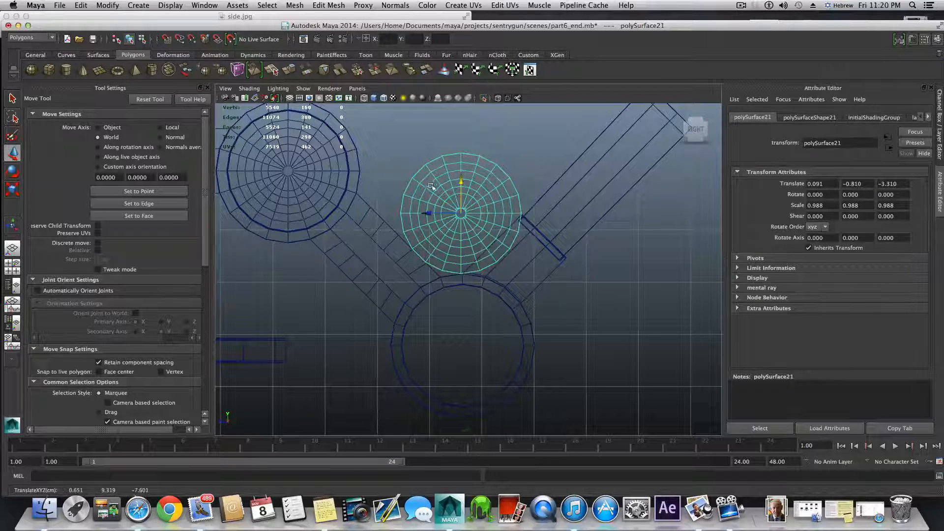
pyautogui.moveTo(428, 214); pyautogui.dragTo(429, 215)
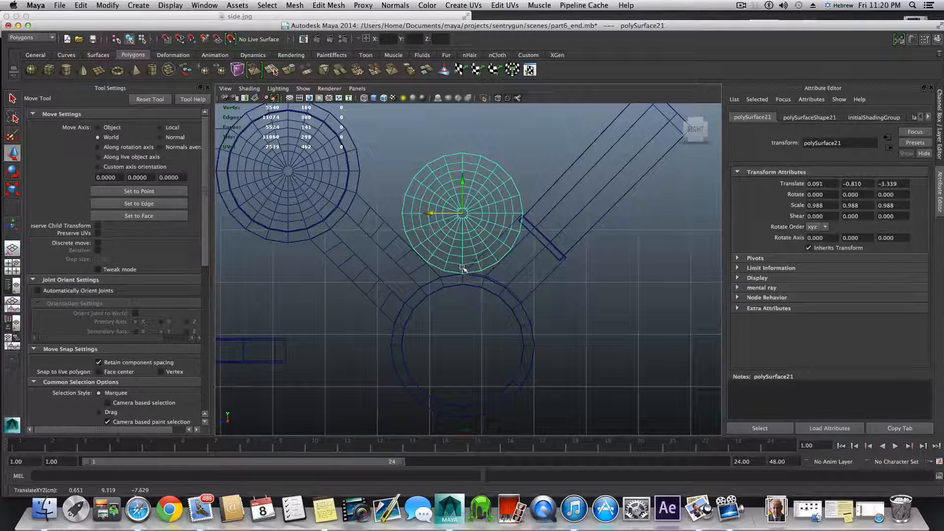
pyautogui.moveTo(462, 176); pyautogui.dragTo(466, 309)
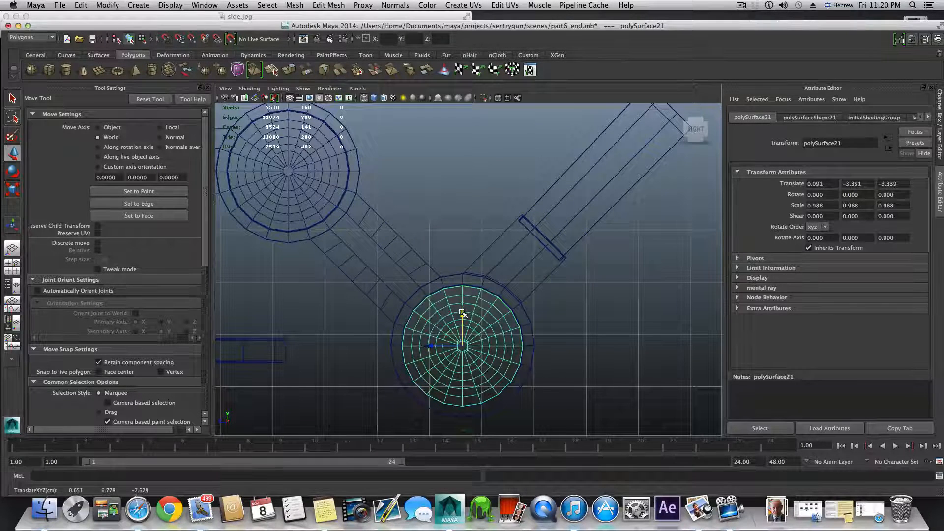
pyautogui.moveTo(463, 313); pyautogui.dragTo(462, 313)
# Step: Select the caps in the upper and lower rings together and duplicate them
pyautogui.press('space')
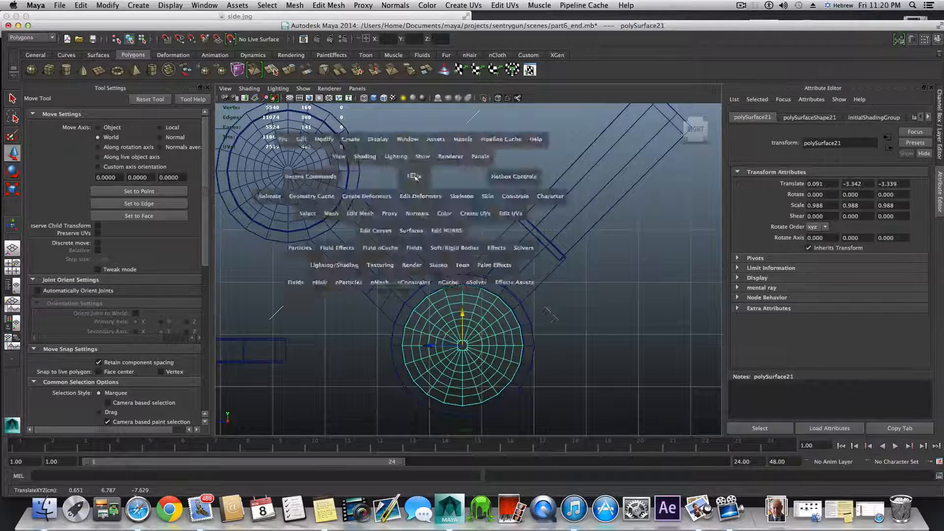
pyautogui.keyDown('alt'); pyautogui.moveTo(608, 196); pyautogui.dragTo(588, 169); pyautogui.keyUp('alt')
pyautogui.click(588, 168)
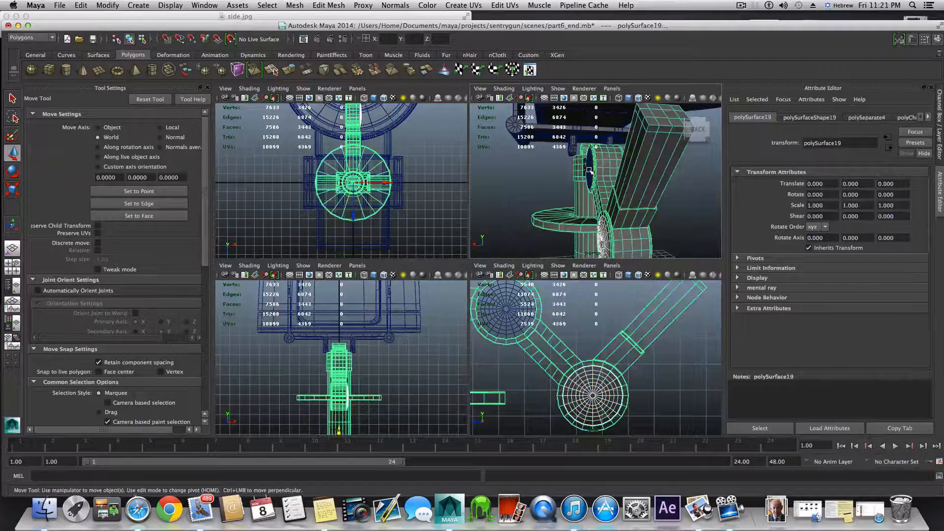
pyautogui.keyDown('alt'); pyautogui.moveTo(605, 230); pyautogui.dragTo(650, 229); pyautogui.keyUp('alt')
pyautogui.click(649, 229)
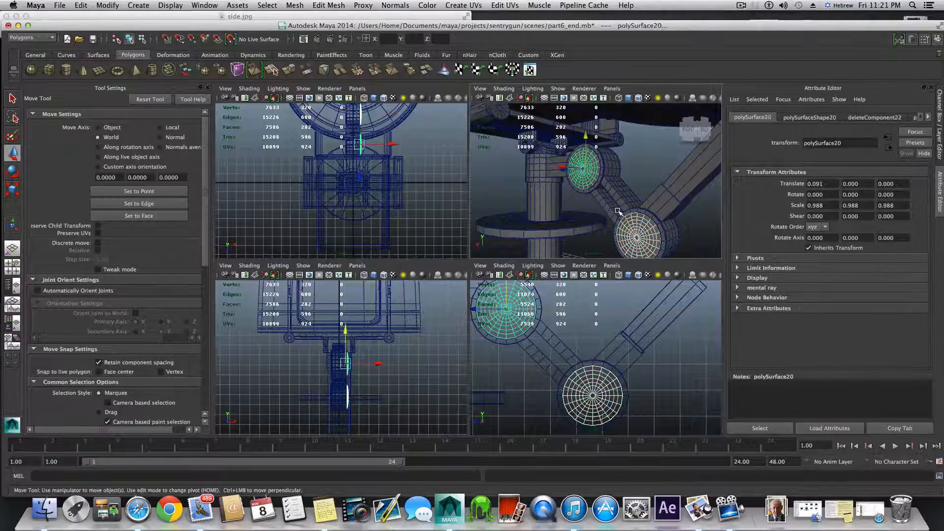
pyautogui.press('super+d')
pyautogui.keyDown('alt'); pyautogui.moveTo(615, 214); pyautogui.dragTo(492, 248); pyautogui.keyUp('alt')
# Step: Rotate the duplicated pair of caps 180 degrees about Z using discrete rotation
pyautogui.press('space')
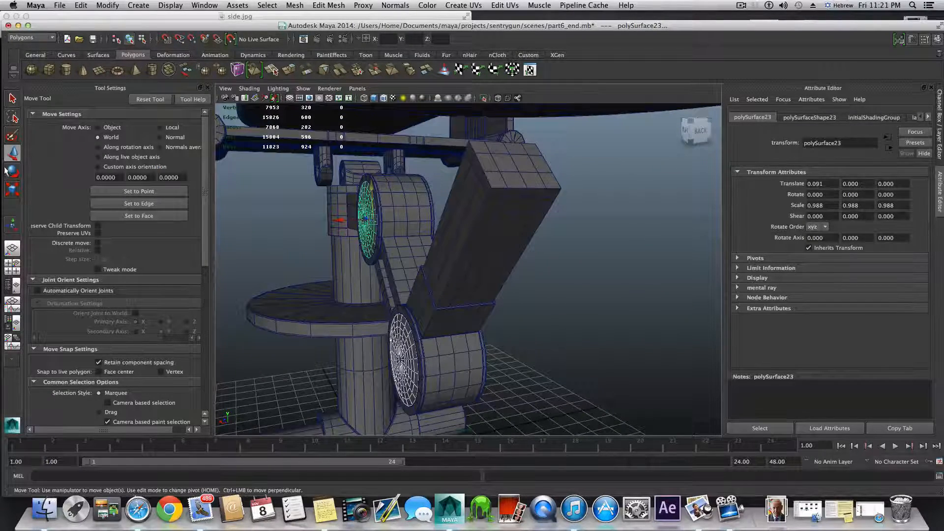
pyautogui.click(13, 173)
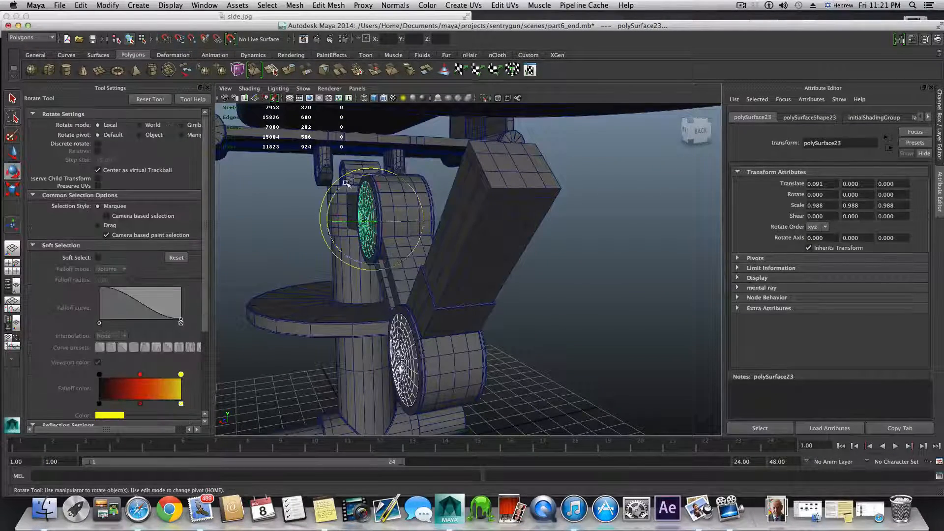
pyautogui.keyDown('alt'); pyautogui.moveTo(354, 187); pyautogui.dragTo(469, 161); pyautogui.keyUp('alt')
pyautogui.press('j')
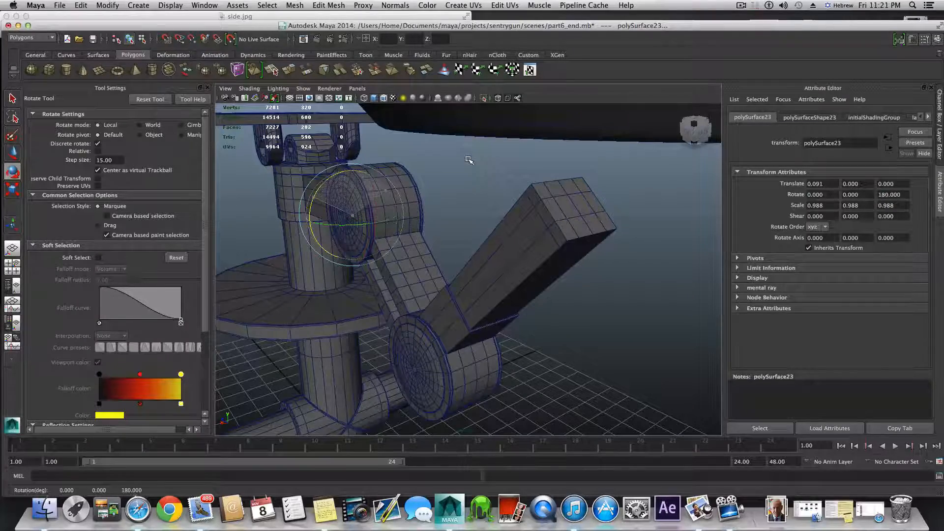
# Step: Move the duplicated caps along X to about -1.222 so they sit in the opposite openings of the rings
pyautogui.keyDown('alt'); pyautogui.moveTo(481, 202); pyautogui.dragTo(426, 172); pyautogui.keyUp('alt')
pyautogui.press('w')
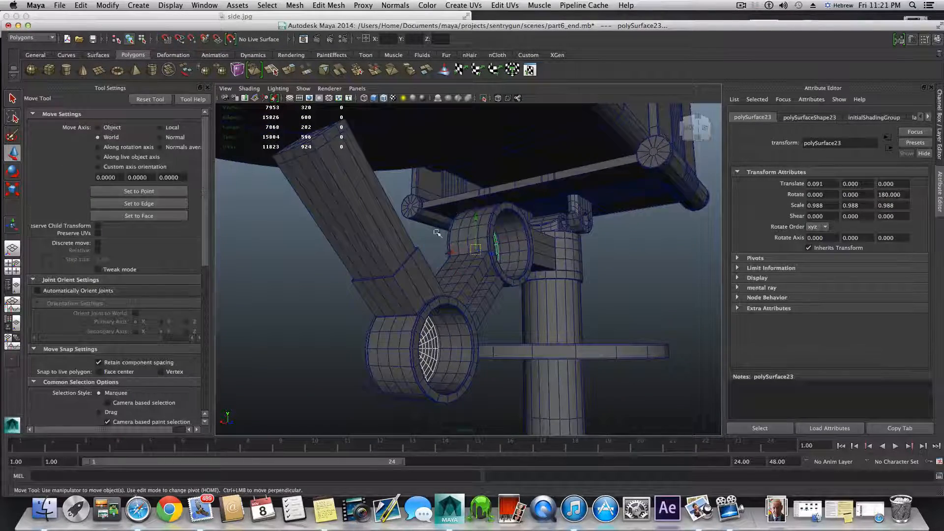
pyautogui.moveTo(451, 252); pyautogui.dragTo(547, 266)
pyautogui.press('3')
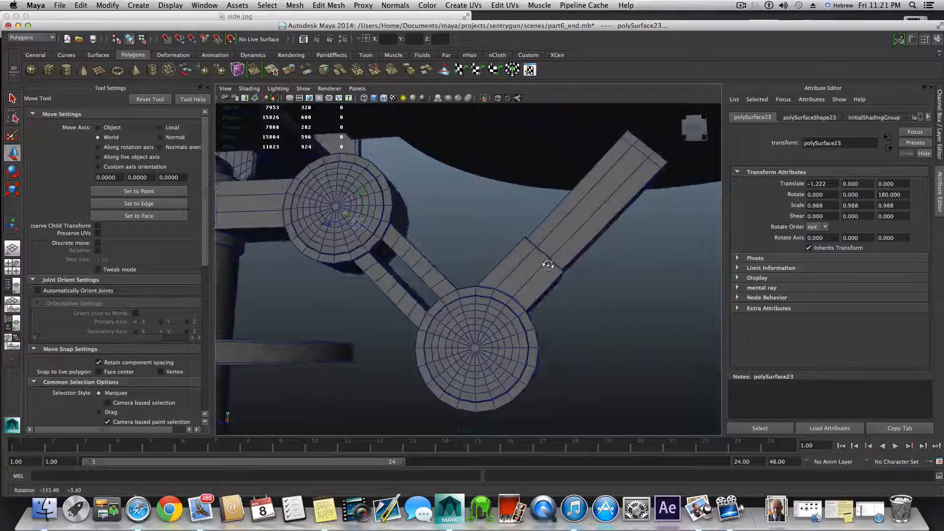
# Step: Select all four round caps in the upper and lower rings together and display them in smooth mesh preview
pyautogui.click(493, 321)
pyautogui.click(361, 207)
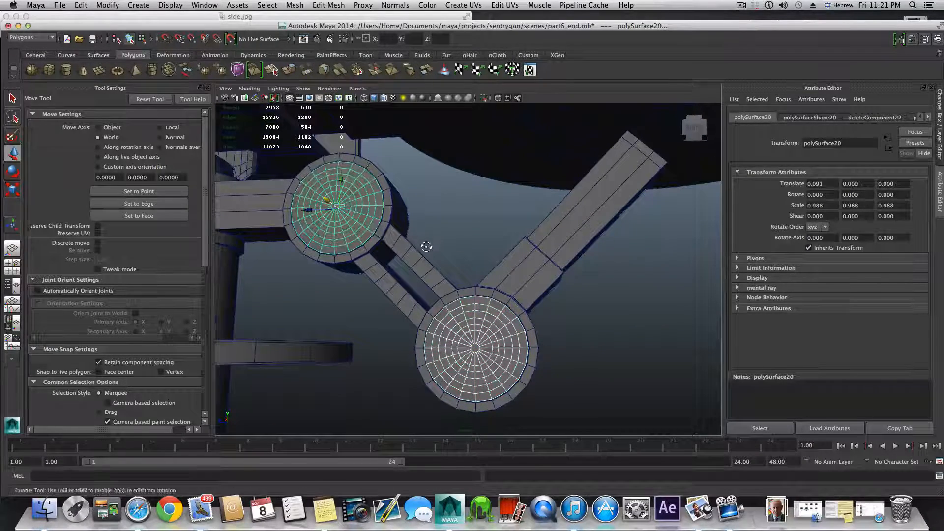
pyautogui.keyDown('alt'); pyautogui.moveTo(423, 246); pyautogui.dragTo(426, 254); pyautogui.keyUp('alt')
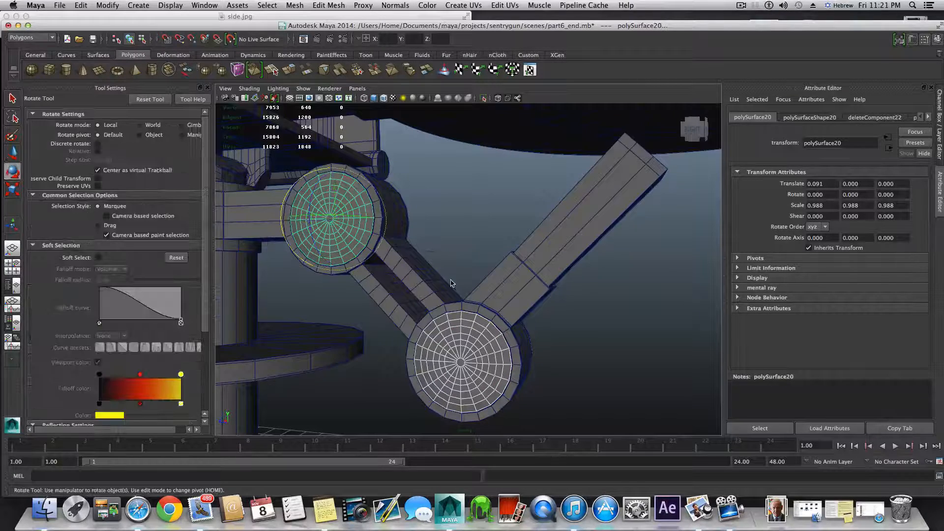
pyautogui.press('r')
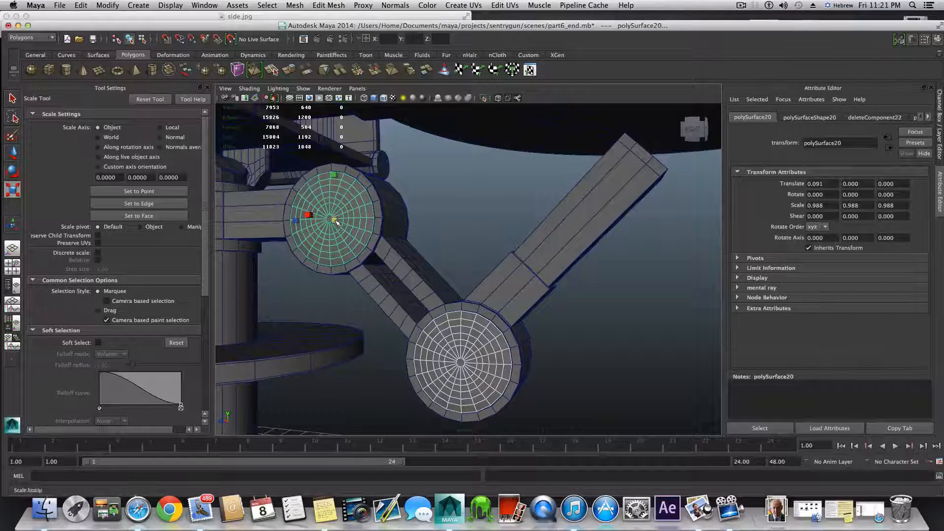
pyautogui.press('3')
# Step: Scale the four selected caps uniformly to 0.992
pyautogui.keyDown('alt'); pyautogui.moveTo(456, 293); pyautogui.dragTo(527, 291); pyautogui.keyUp('alt')
pyautogui.keyDown('alt'); pyautogui.moveTo(324, 235); pyautogui.dragTo(392, 283, button='middle'); pyautogui.keyUp('alt')
pyautogui.keyDown('alt'); pyautogui.moveTo(393, 283); pyautogui.dragTo(461, 286, button='right'); pyautogui.keyUp('alt')
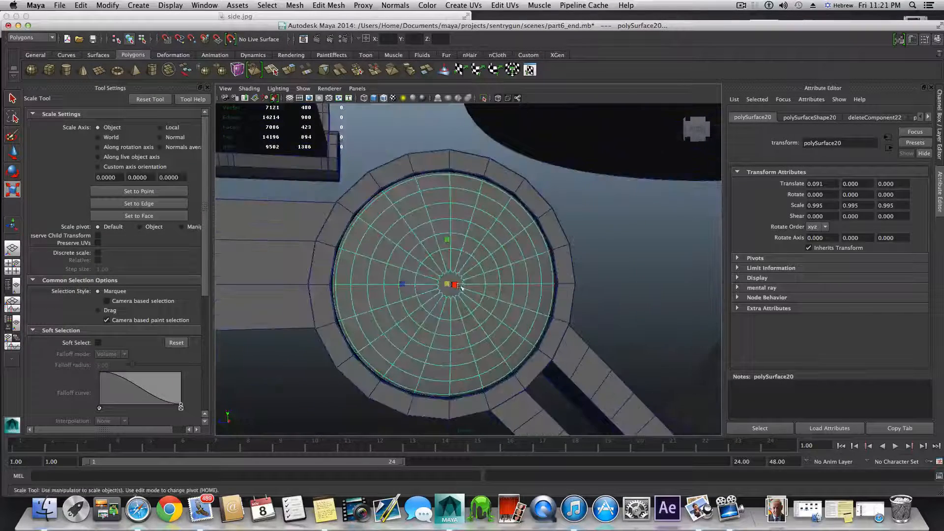
pyautogui.moveTo(441, 289); pyautogui.dragTo(446, 287)
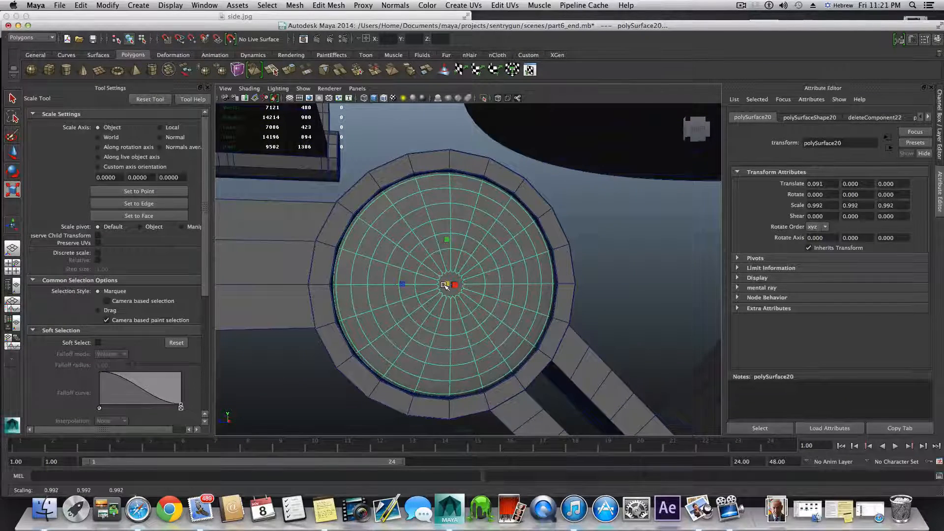
# Step: Display the bracket body that holds the rings in smooth mesh preview
pyautogui.click(377, 185)
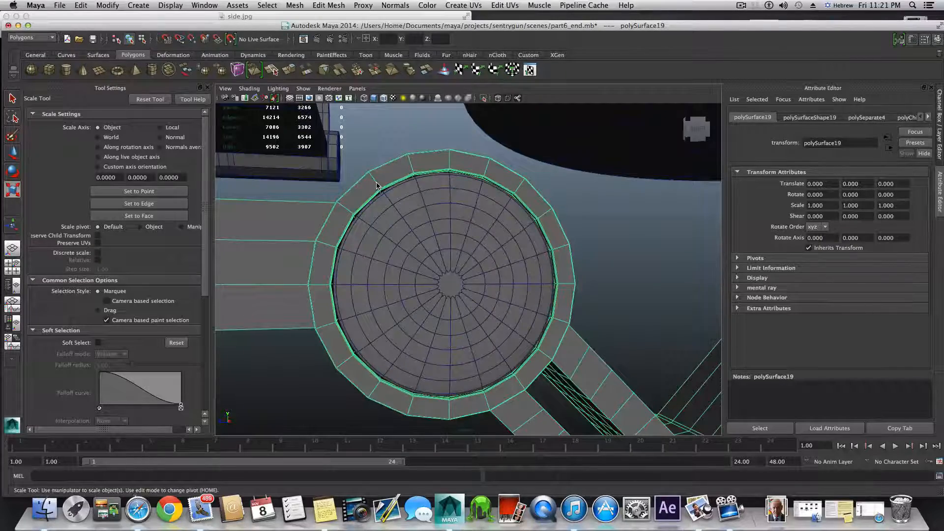
pyautogui.press('3')
pyautogui.moveTo(420, 266)
pyautogui.keyDown('alt'); pyautogui.mouseDown()
pyautogui.moveTo(274, 274)
pyautogui.moveTo(415, 270)
pyautogui.mouseUp(); pyautogui.keyUp('alt')
# Step: Reselect the four round caps and scale them uniformly down to 0.983 to leave a gap inside the rings
pyautogui.click(424, 247)
pyautogui.click(368, 292)
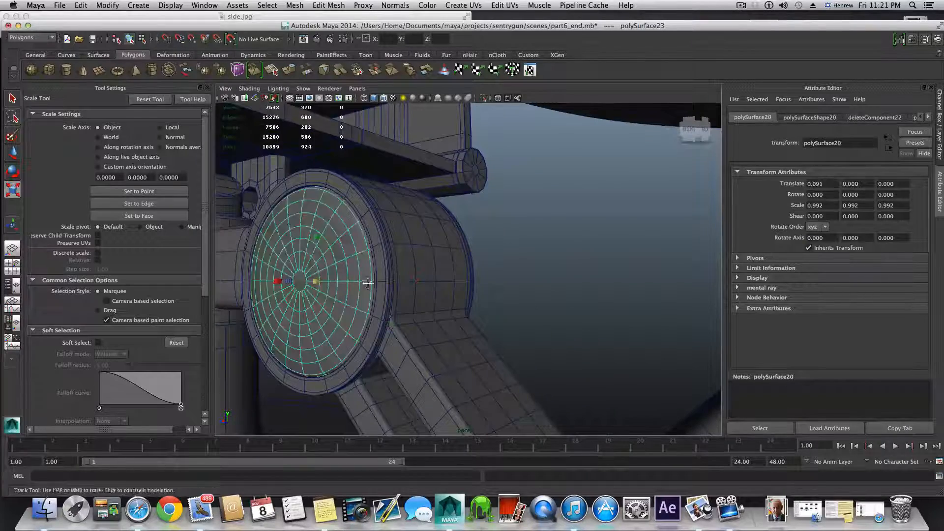
pyautogui.keyDown('alt'); pyautogui.moveTo(367, 292); pyautogui.dragTo(442, 323); pyautogui.keyUp('alt')
pyautogui.click(331, 339)
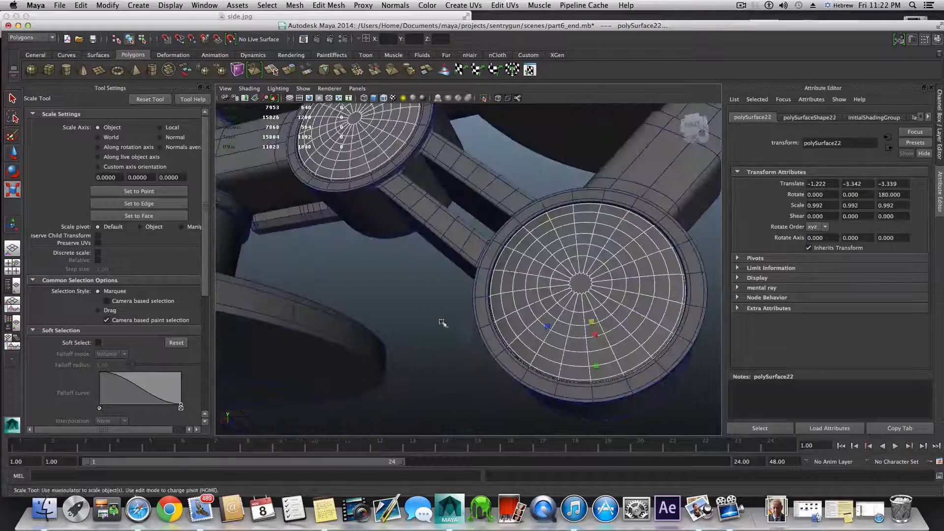
pyautogui.keyDown('alt'); pyautogui.moveTo(589, 318); pyautogui.dragTo(587, 337); pyautogui.keyUp('alt')
pyautogui.keyDown('alt'); pyautogui.moveTo(541, 315); pyautogui.dragTo(439, 270); pyautogui.keyUp('alt')
pyautogui.keyDown('alt'); pyautogui.moveTo(452, 292); pyautogui.dragTo(471, 337, button='middle'); pyautogui.keyUp('alt')
pyautogui.keyDown('alt'); pyautogui.moveTo(510, 329); pyautogui.dragTo(458, 318, button='right'); pyautogui.keyUp('alt')
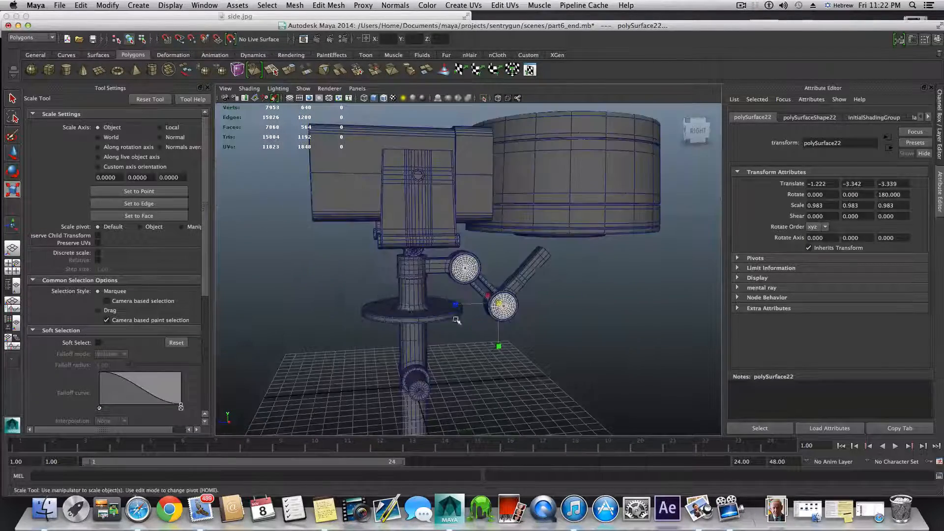
pyautogui.keyDown('alt'); pyautogui.moveTo(458, 319); pyautogui.dragTo(429, 332, button='middle'); pyautogui.keyUp('alt')
pyautogui.keyDown('alt'); pyautogui.moveTo(429, 332); pyautogui.dragTo(423, 323); pyautogui.keyUp('alt')
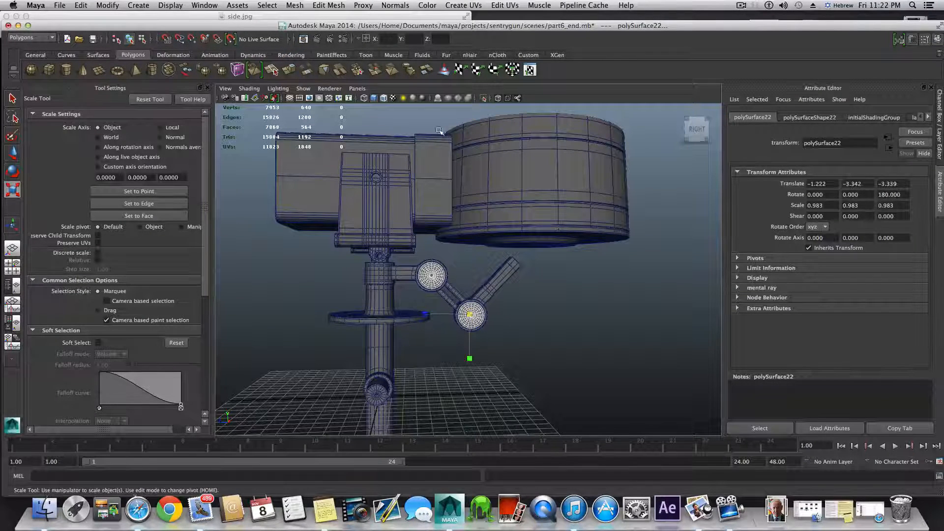
pyautogui.click(741, 5)
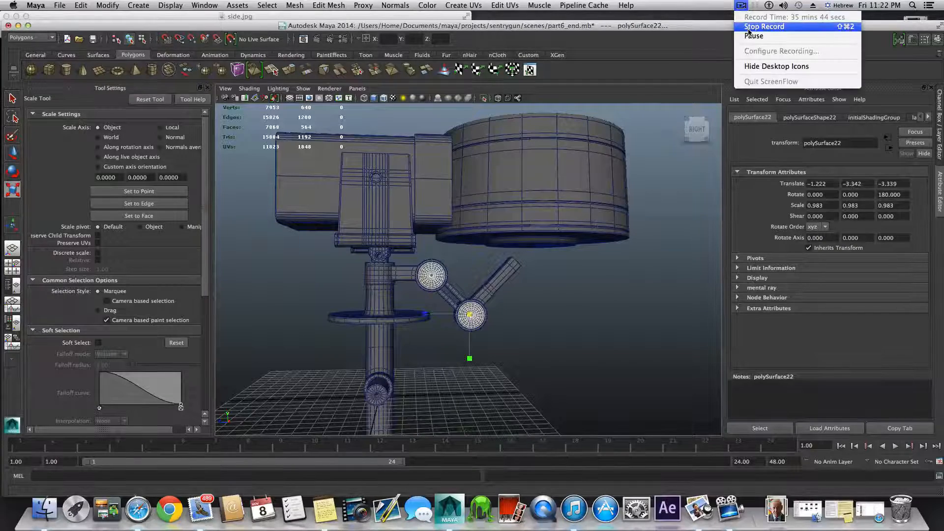